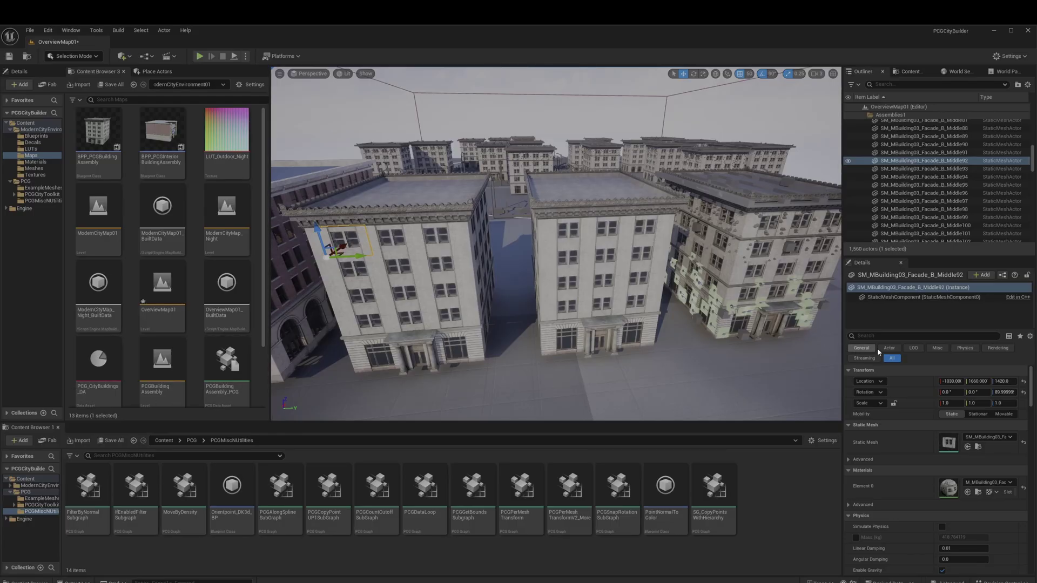
# Step: Filter the selected facade piece's details by "tag" and check its actor tag
pyautogui.write('tag')
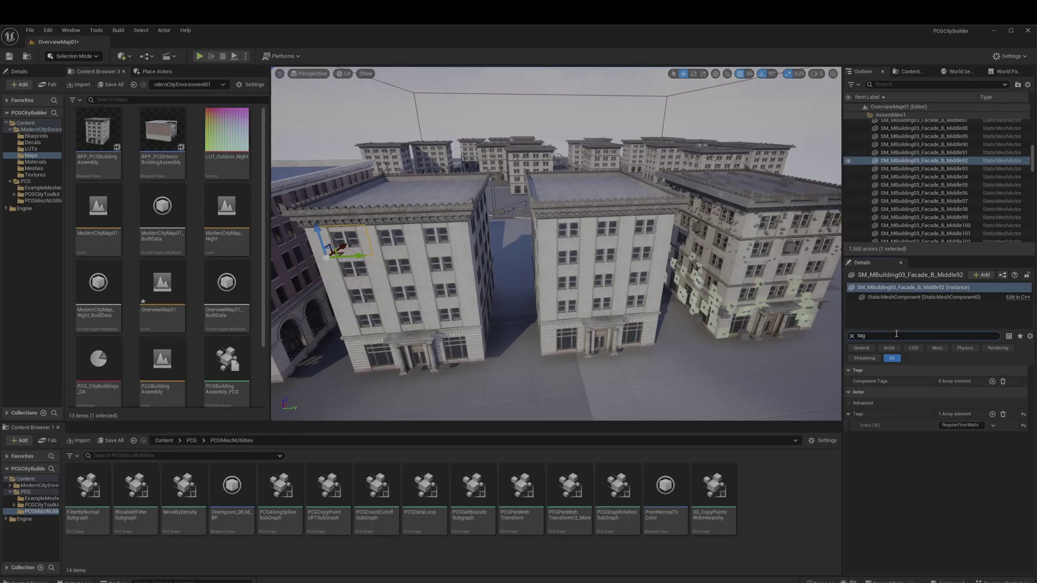
pyautogui.click(955, 425)
pyautogui.click(921, 445)
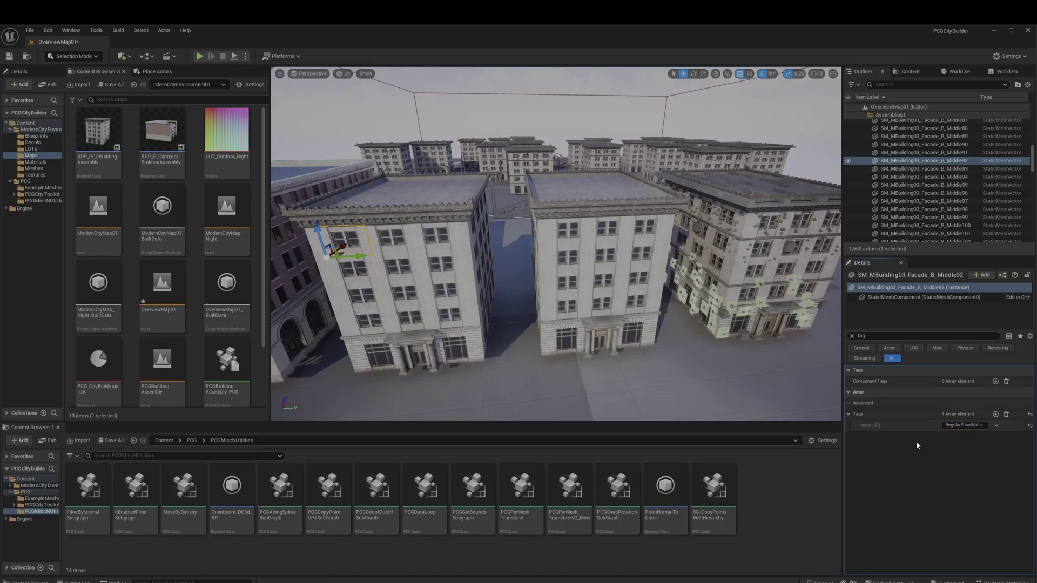
# Step: Inspect the actor tags of the same building's first-floor, roof, middle facade, corner and roof ledge pieces
pyautogui.click(453, 348)
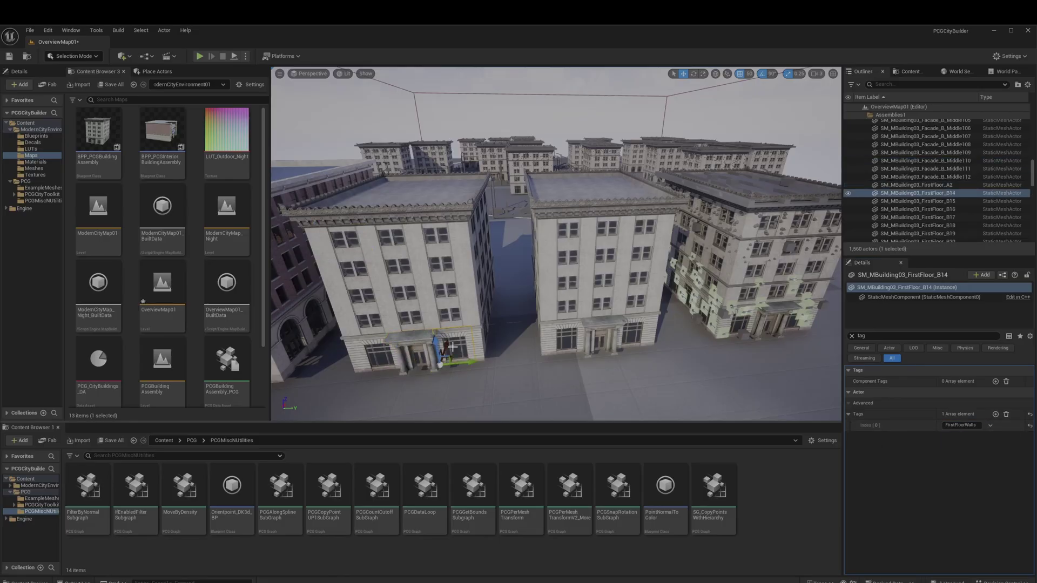
pyautogui.click(407, 200)
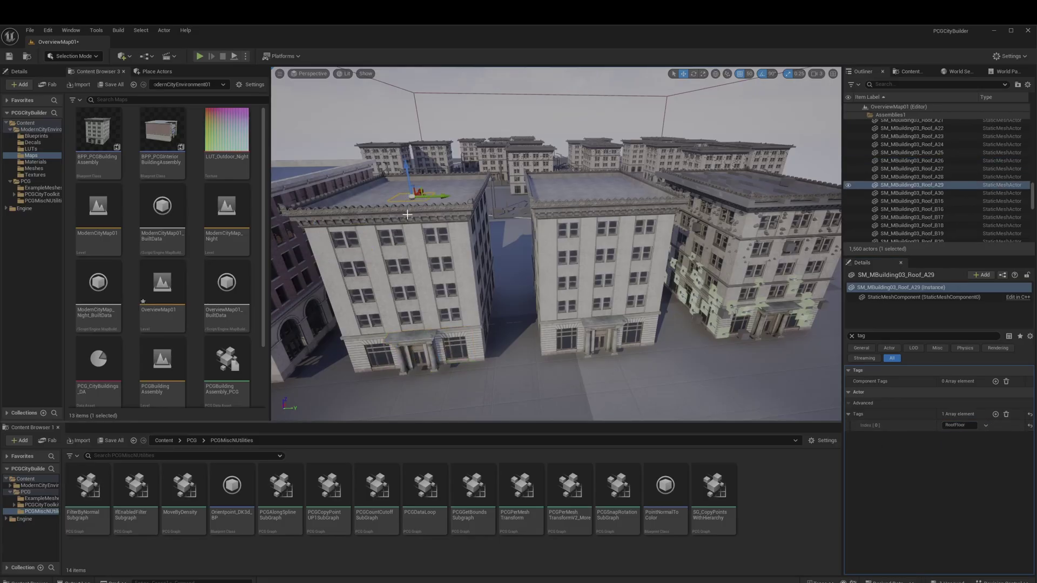
pyautogui.click(407, 215)
pyautogui.click(398, 260)
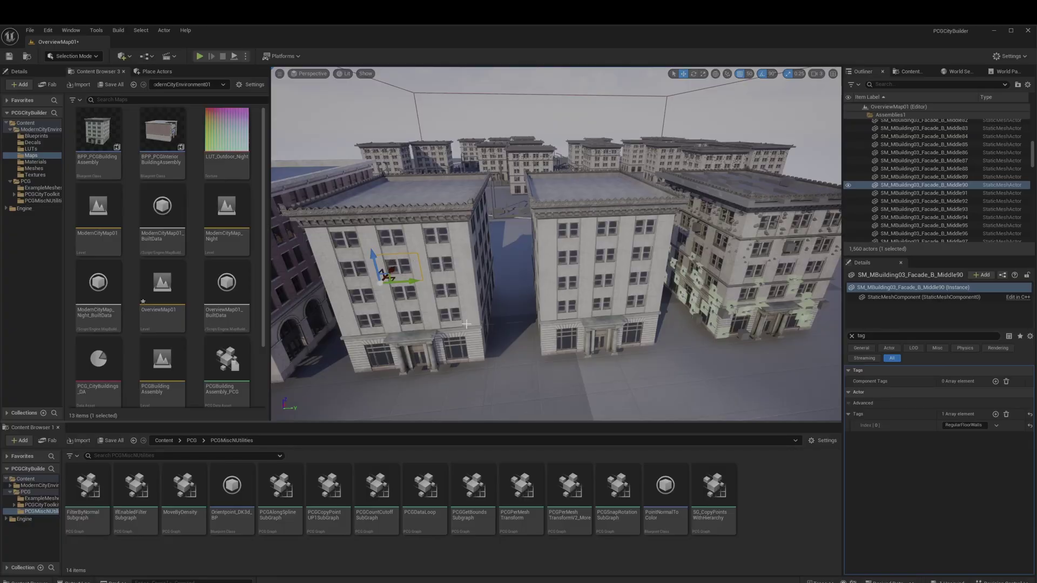
pyautogui.click(474, 308)
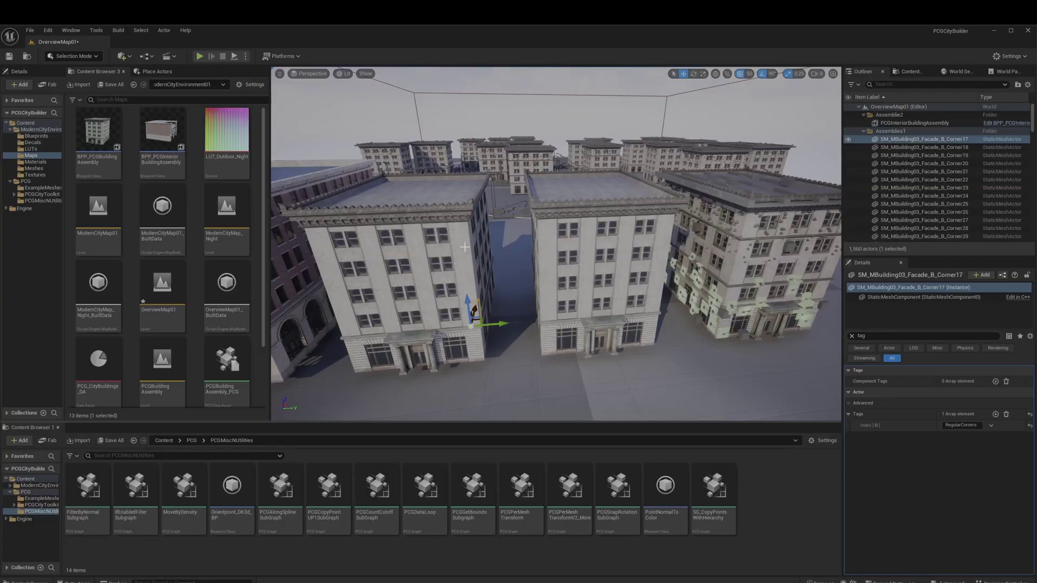
pyautogui.click(473, 270)
pyautogui.click(421, 221)
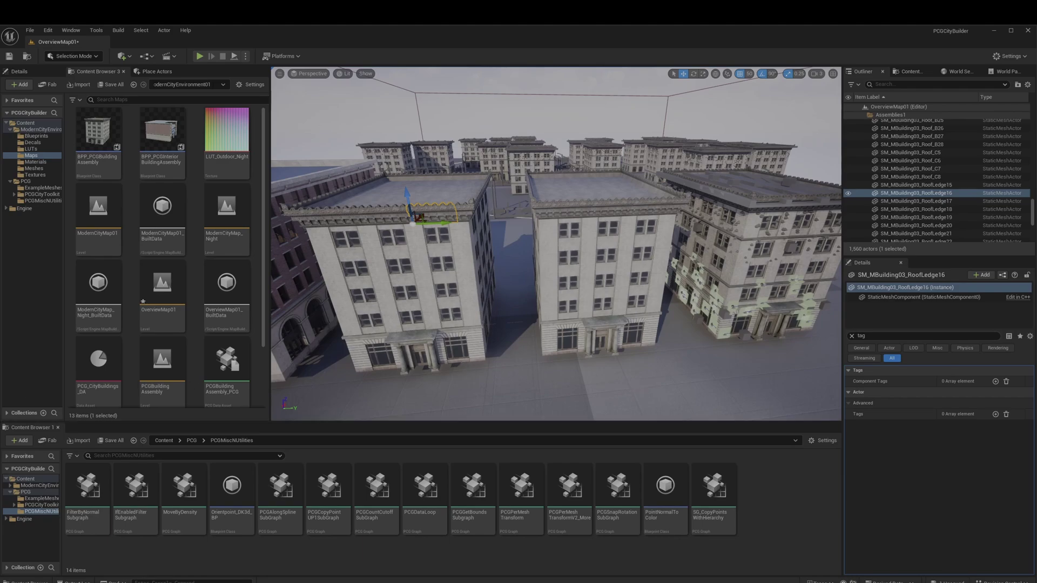
pyautogui.click(403, 203)
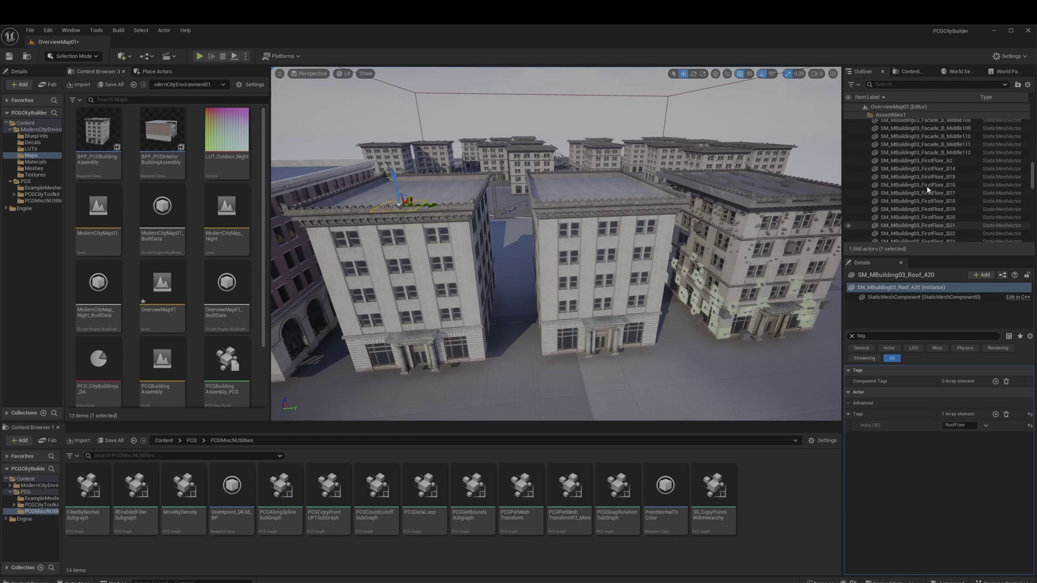
# Step: Try to create a packed level actor from all the building's pieces, Facade_B_Corner17 through RoofLedge_Corner8, with pivot type Center Min Z
pyautogui.moveTo(1033, 208); pyautogui.dragTo(1033, 235)
pyautogui.click(1007, 139)
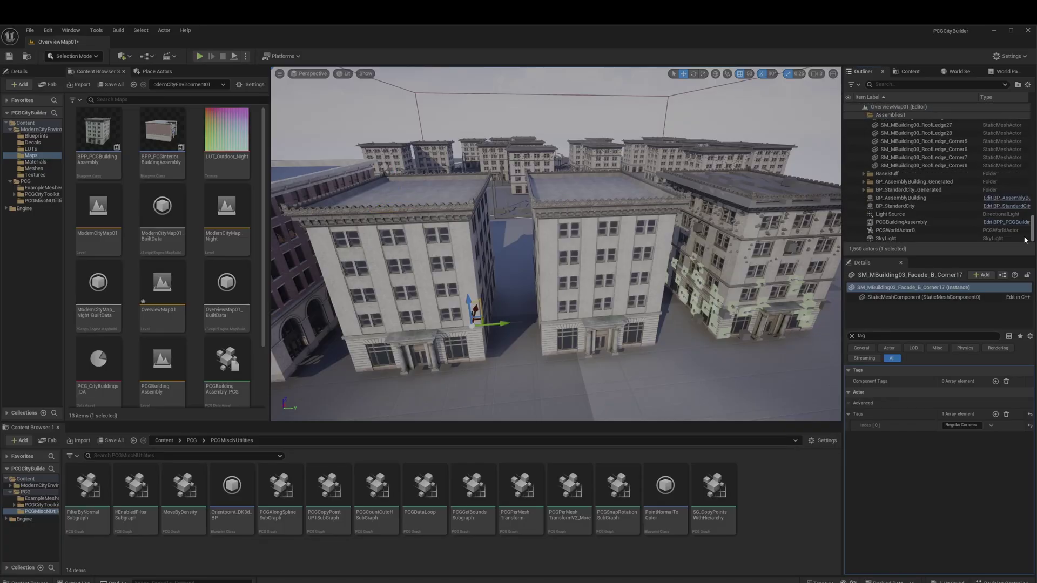
pyautogui.keyDown('shift'); pyautogui.click(929, 166); pyautogui.keyUp('shift')
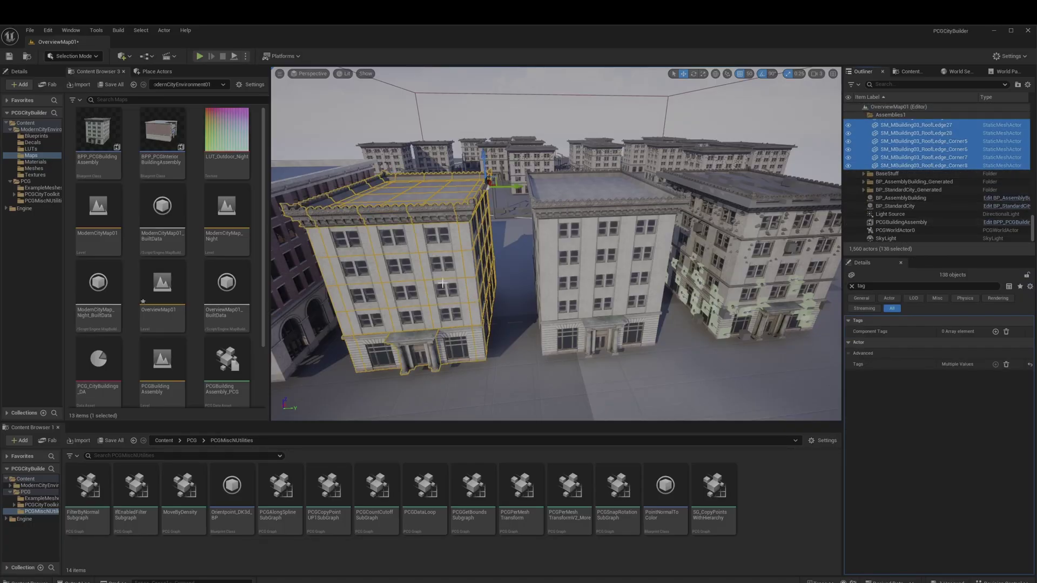
pyautogui.rightClick(393, 249)
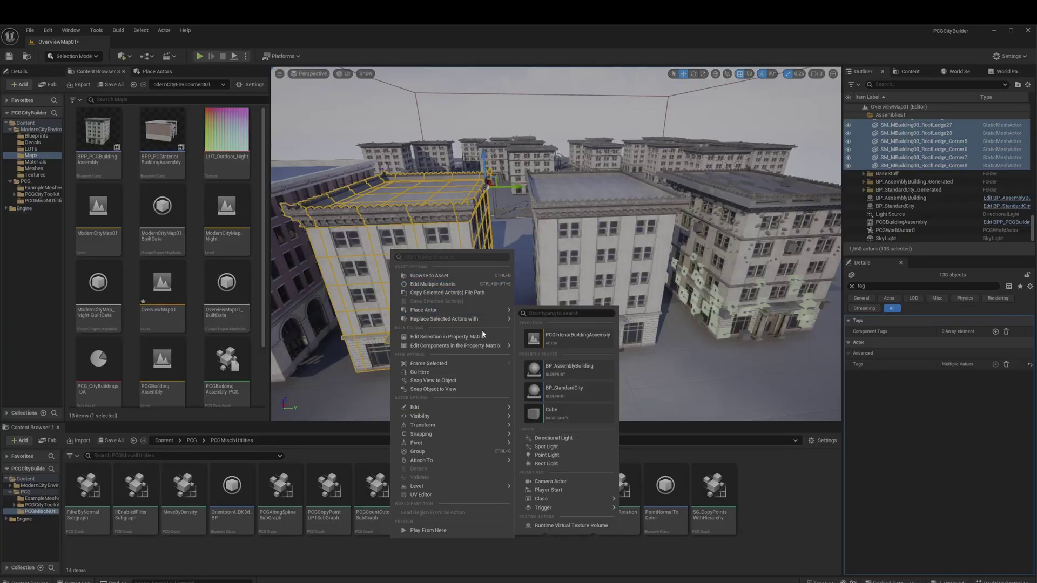
pyautogui.moveTo(454, 411)
pyautogui.moveTo(447, 485)
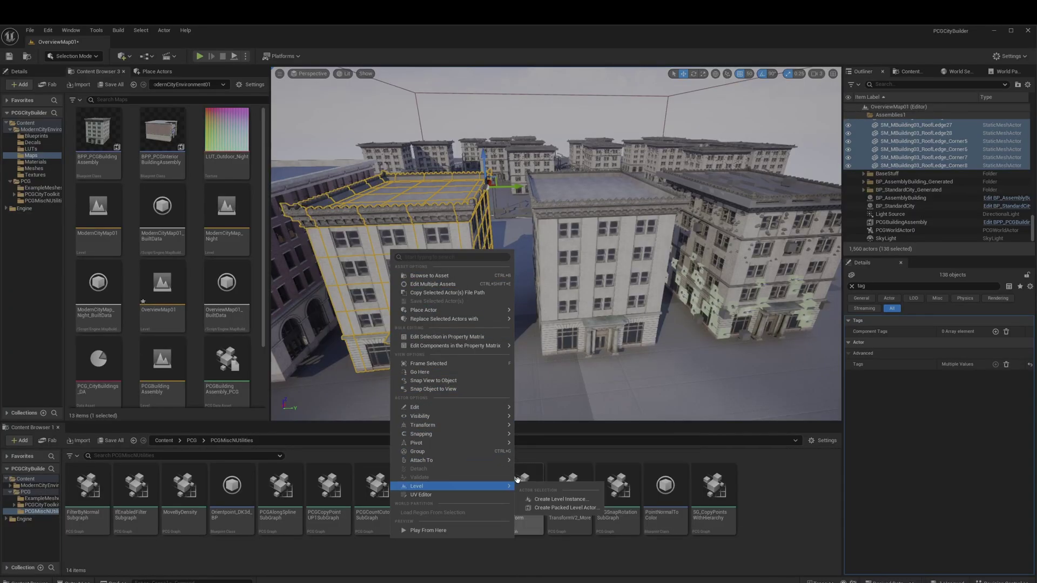
pyautogui.click(561, 508)
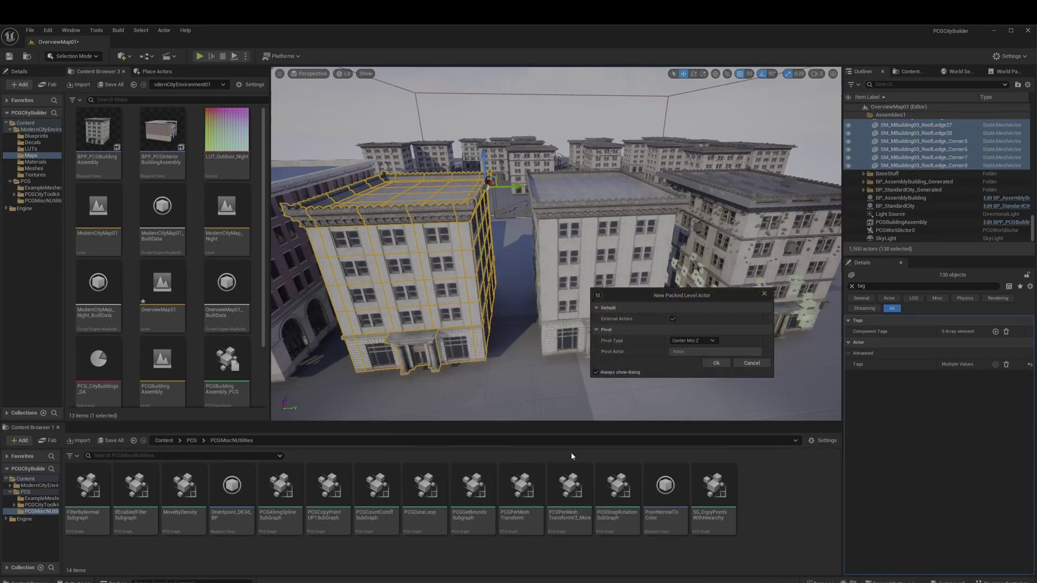
pyautogui.click(713, 363)
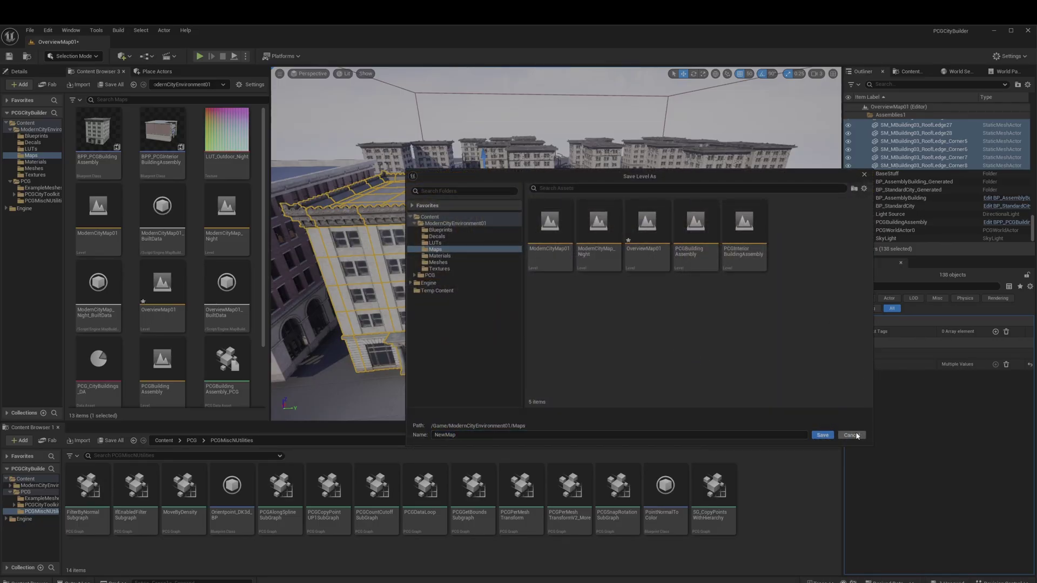
pyautogui.click(744, 238)
pyautogui.click(697, 243)
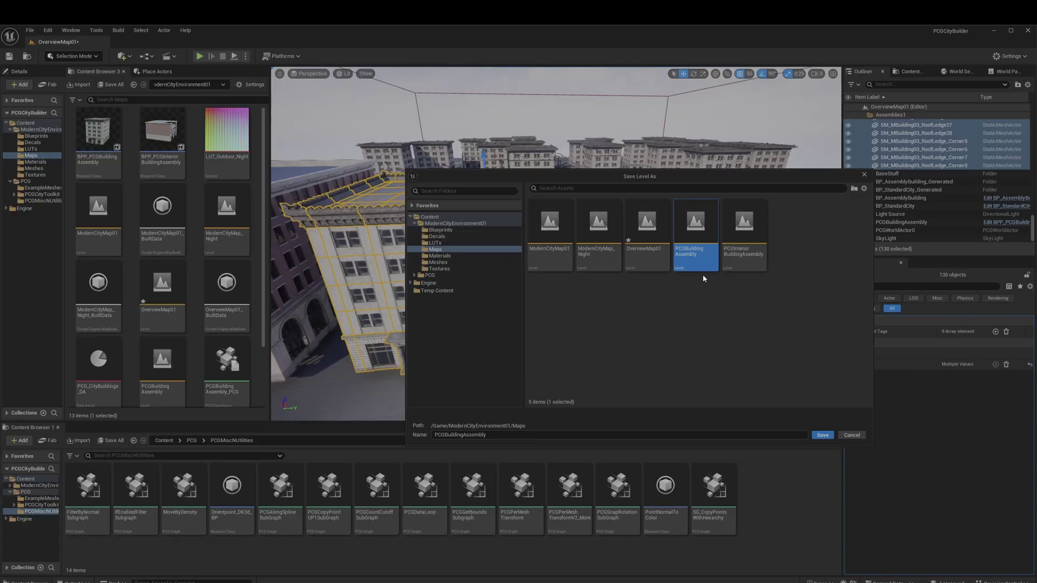
pyautogui.click(852, 435)
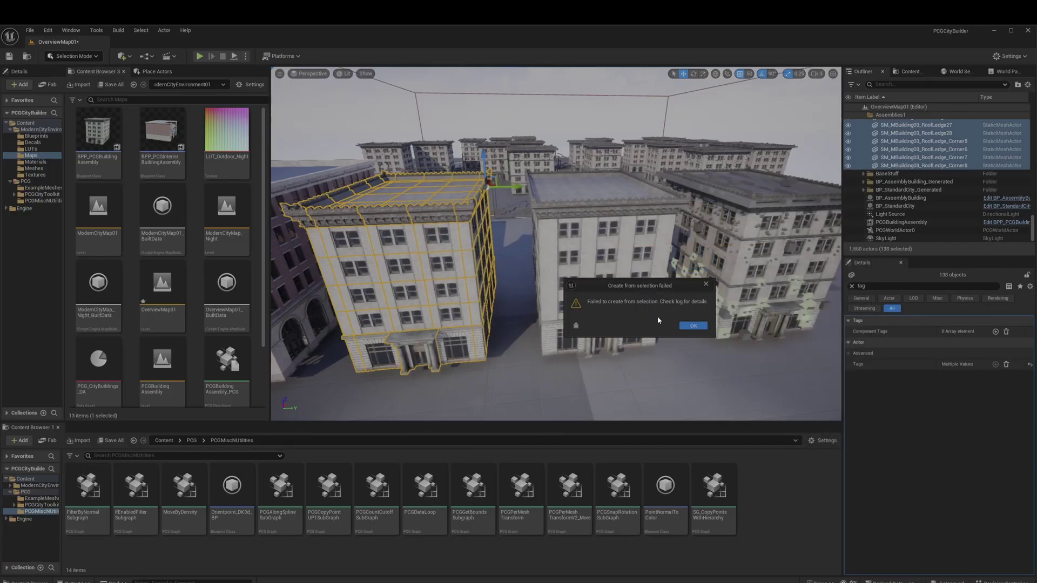
pyautogui.click(693, 326)
# Step: Locate the PCGBuildingAssembly level and PCGBuildingAssembly_PCG asset in the Maps folder, and select the BP_AssemblyBuilding actor in the scene
pyautogui.scroll(-1, 217, 345)
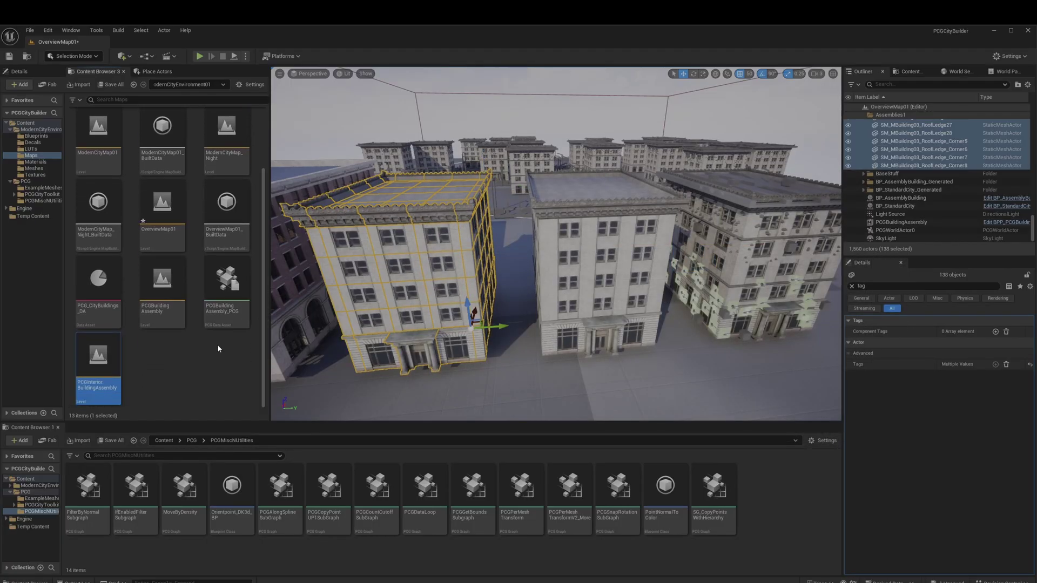
pyautogui.click(218, 297)
pyautogui.click(181, 312)
pyautogui.click(216, 308)
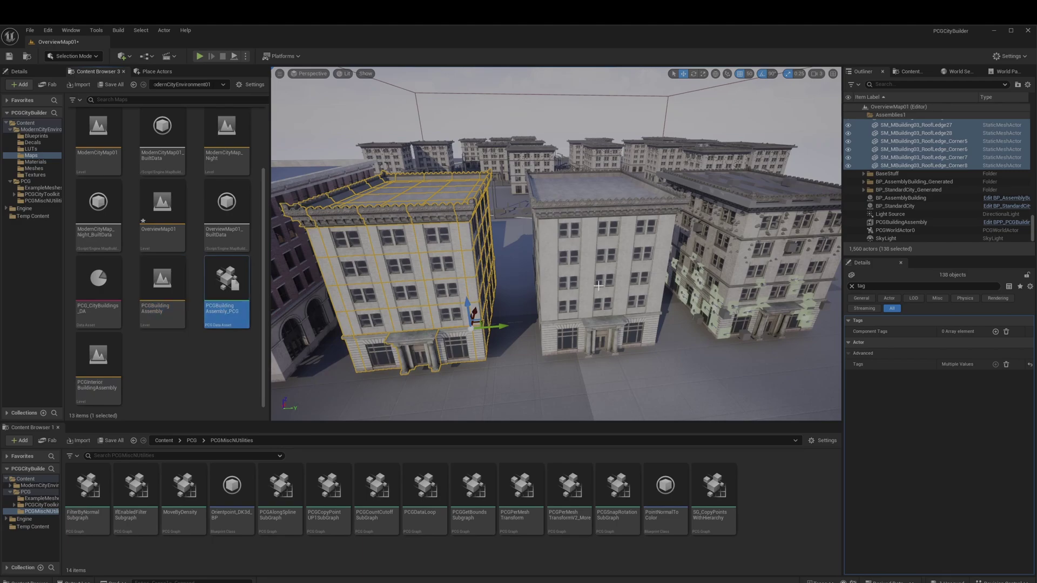
pyautogui.click(747, 271)
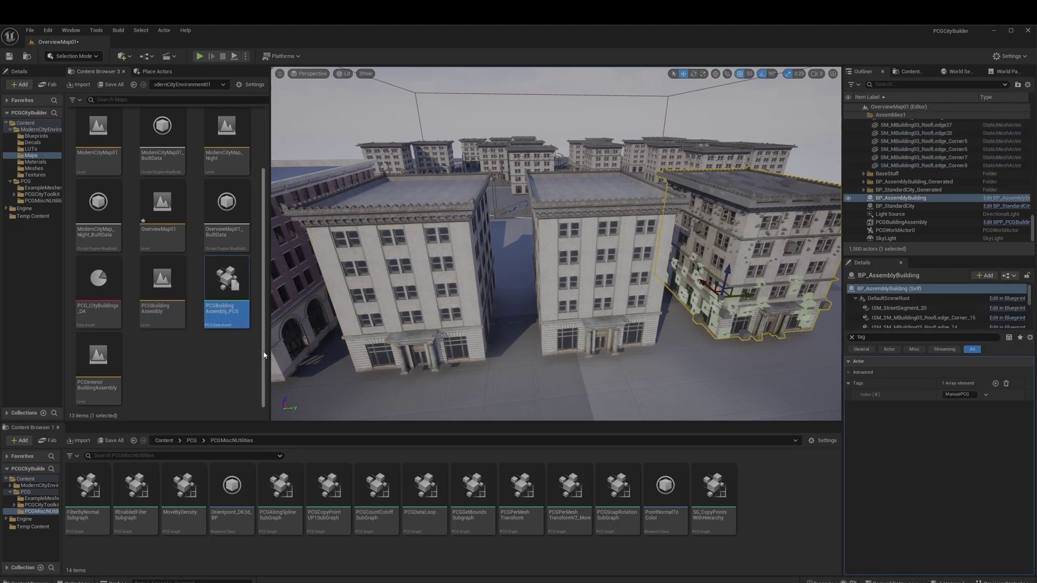
# Step: Open the BPP_PCGBuildingAssembly blueprint, examine its instanced meshes in the 3D preview, and close it
pyautogui.scroll(1, 253, 334)
pyautogui.doubleClick(98, 133)
pyautogui.click(559, 100)
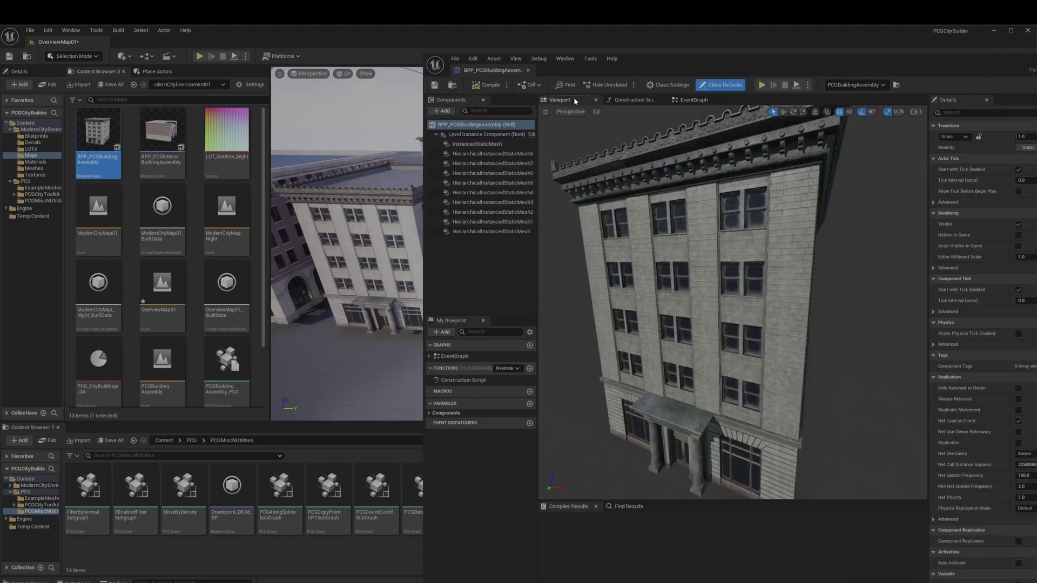
pyautogui.click(698, 294)
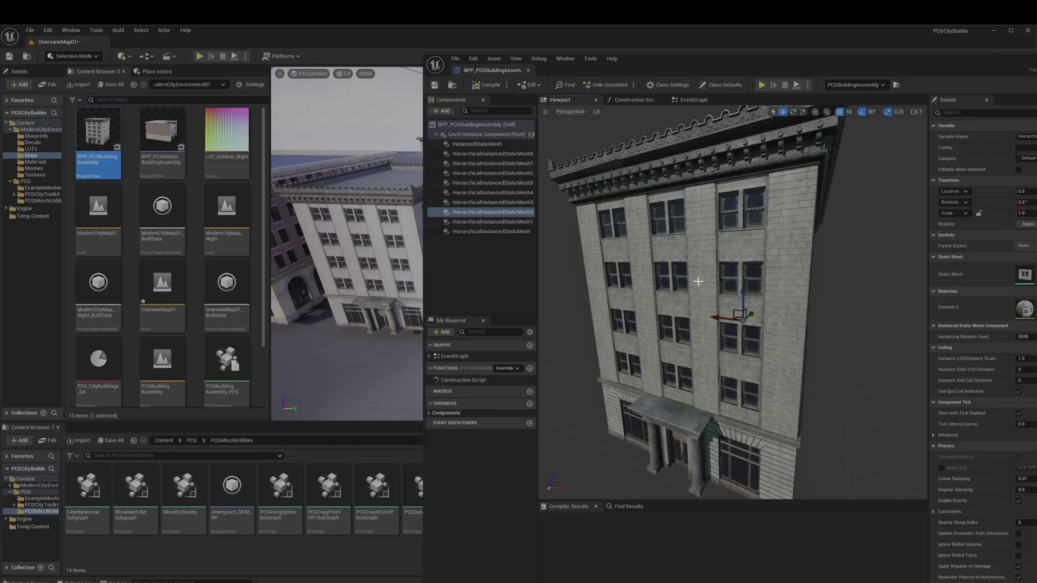
pyautogui.keyDown('alt'); pyautogui.moveTo(698, 281); pyautogui.dragTo(821, 281); pyautogui.keyUp('alt')
pyautogui.keyDown('alt'); pyautogui.moveTo(718, 259); pyautogui.dragTo(663, 233); pyautogui.keyUp('alt')
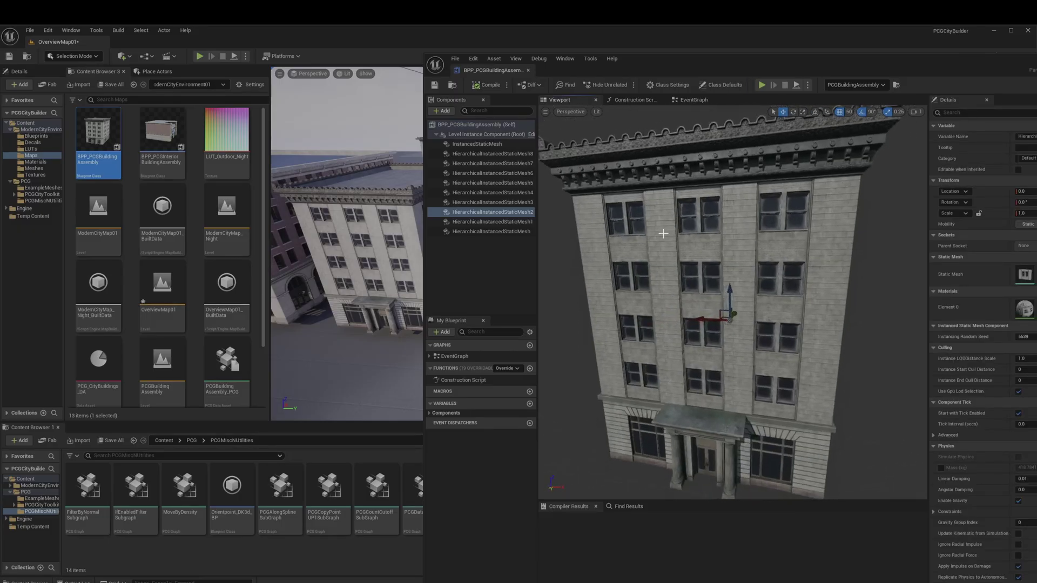
pyautogui.click(527, 70)
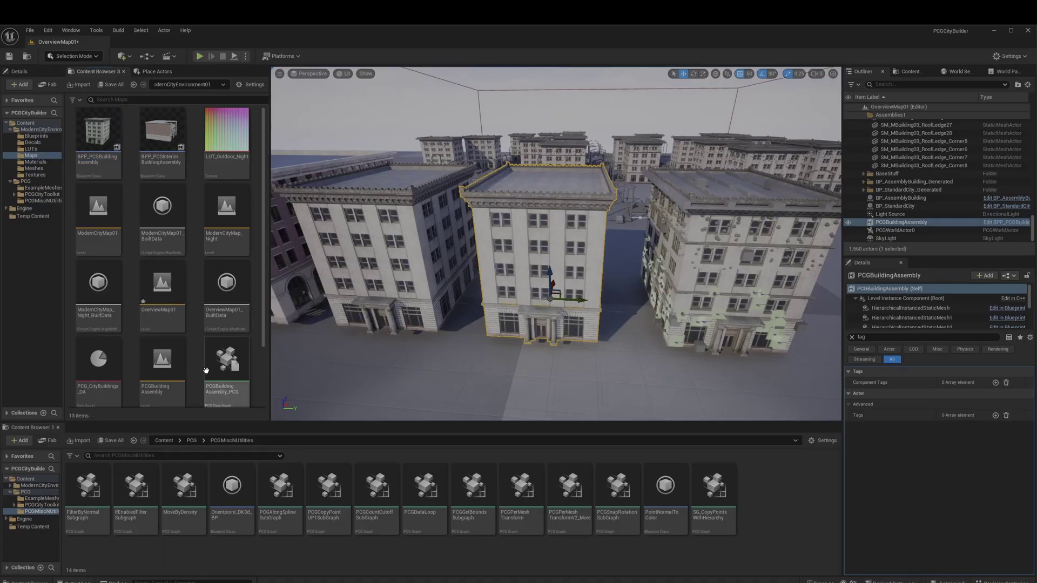
# Step: Create a PCG asset from the PCGBuildingAssembly level
pyautogui.rightClick(174, 372)
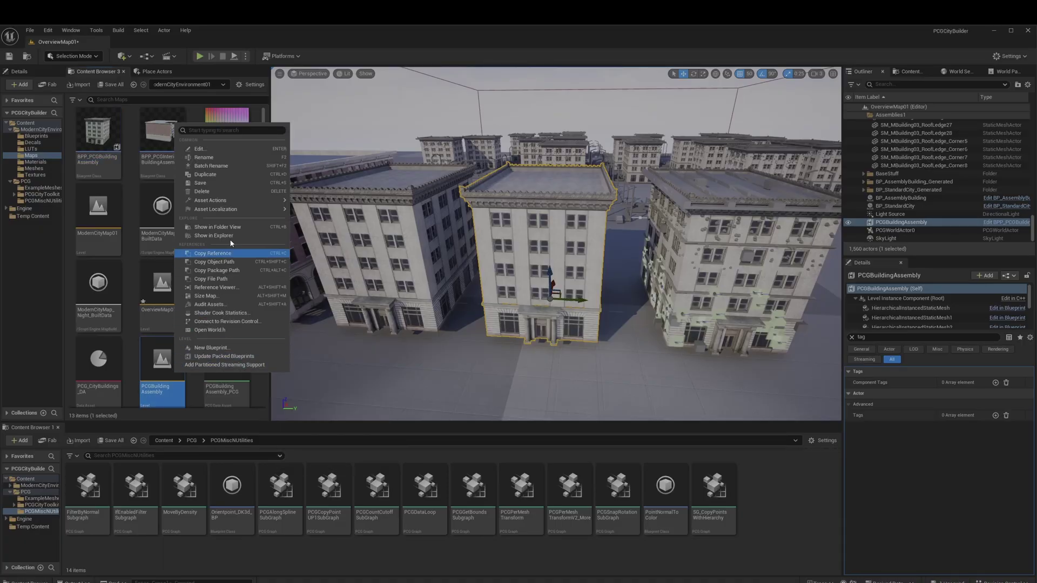
pyautogui.moveTo(237, 200)
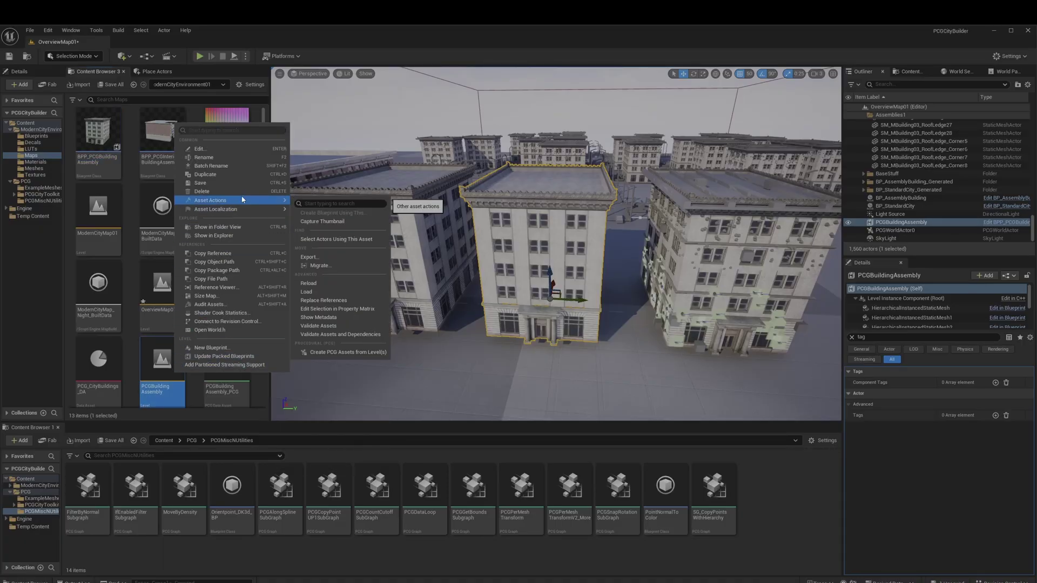
pyautogui.click(362, 352)
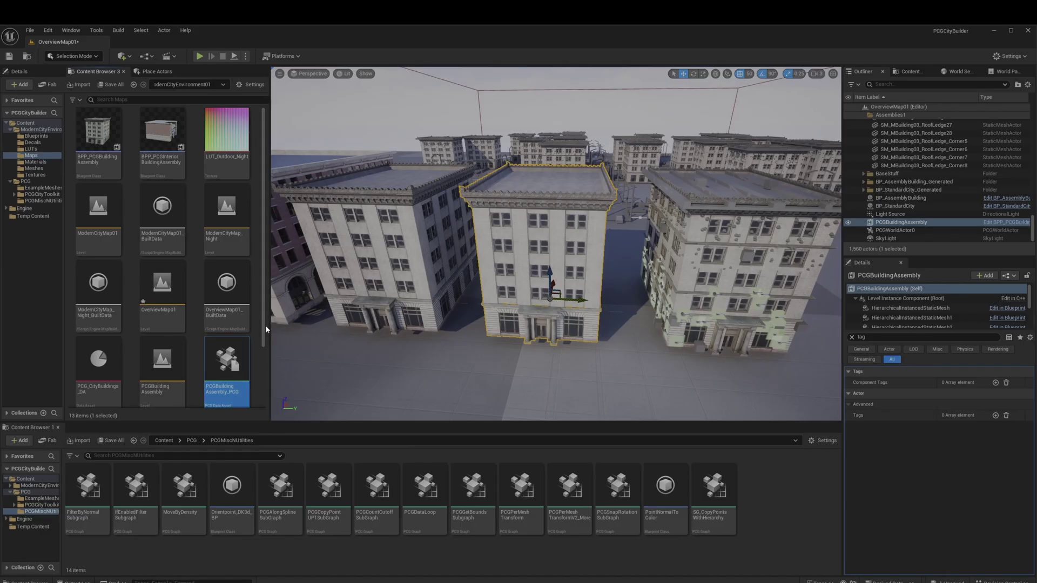
# Step: Update the PCGBuildingAssembly_PCG data asset
pyautogui.scroll(-3, 259, 326)
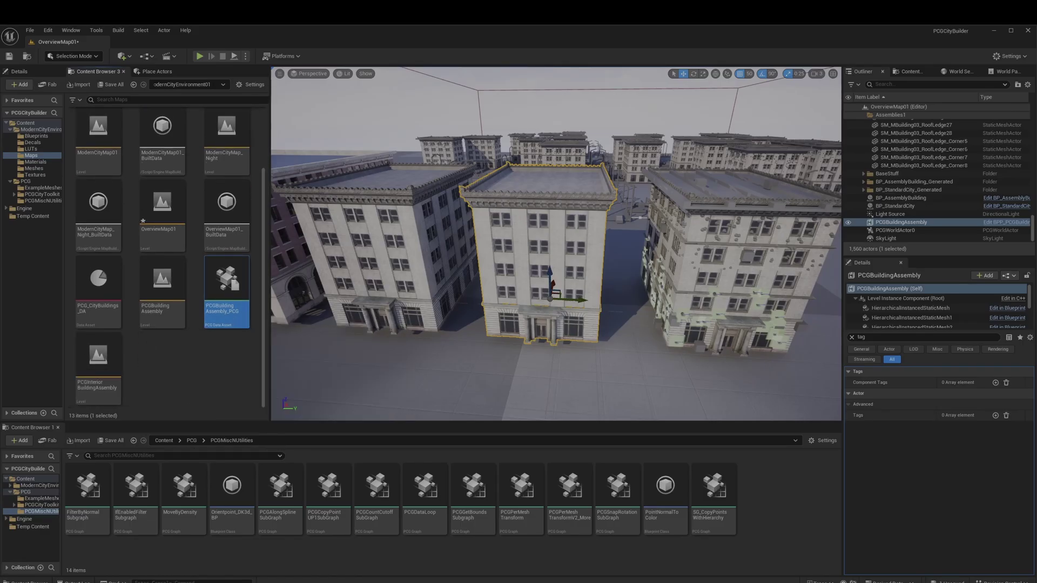
pyautogui.rightClick(229, 282)
pyautogui.moveTo(307, 357)
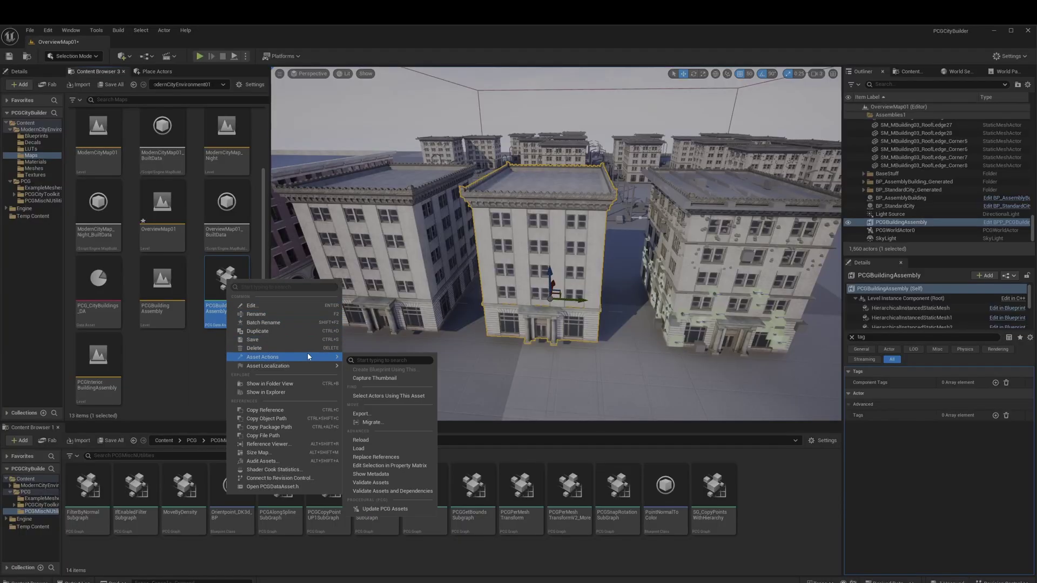
pyautogui.click(383, 509)
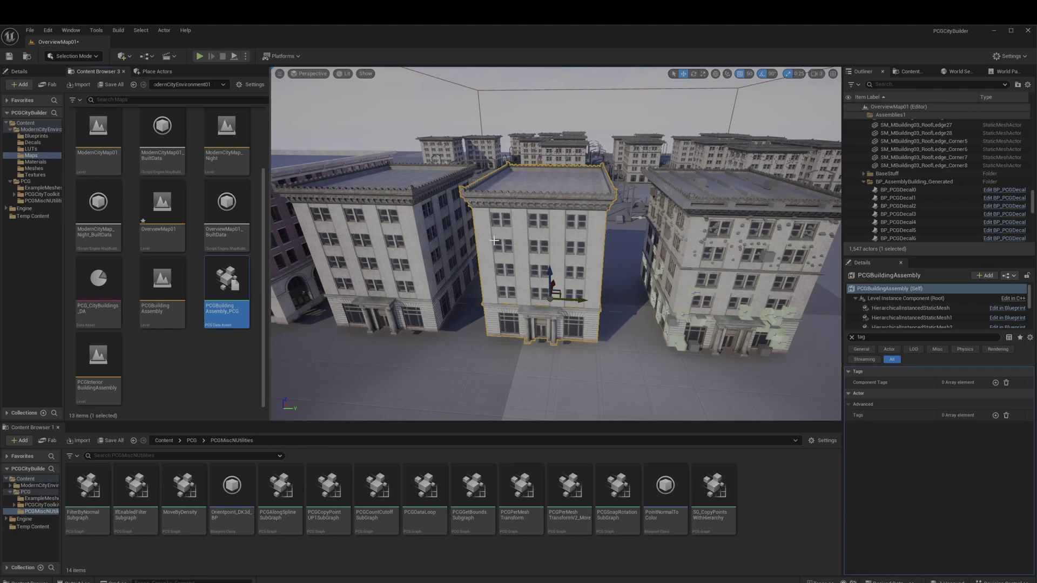
pyautogui.moveTo(464, 231); pyautogui.dragTo(435, 223, button='right')
pyautogui.press('w')
pyautogui.press('f')
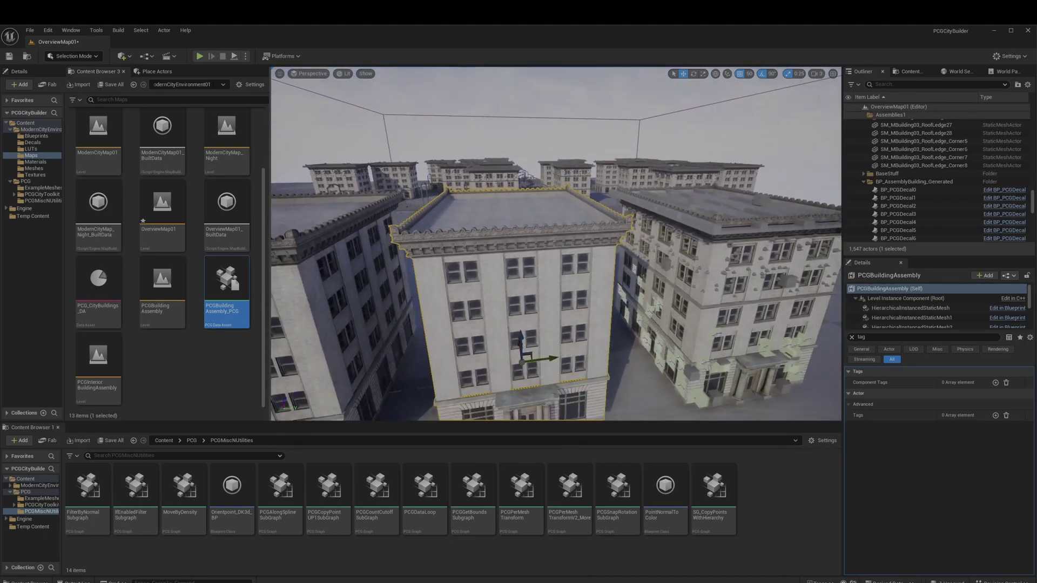
# Step: Open the BP_AssemblyBuilding blueprint from the PCGCityToolkit folder, view its construction script, and show its PCG component's settings
pyautogui.click(41, 194)
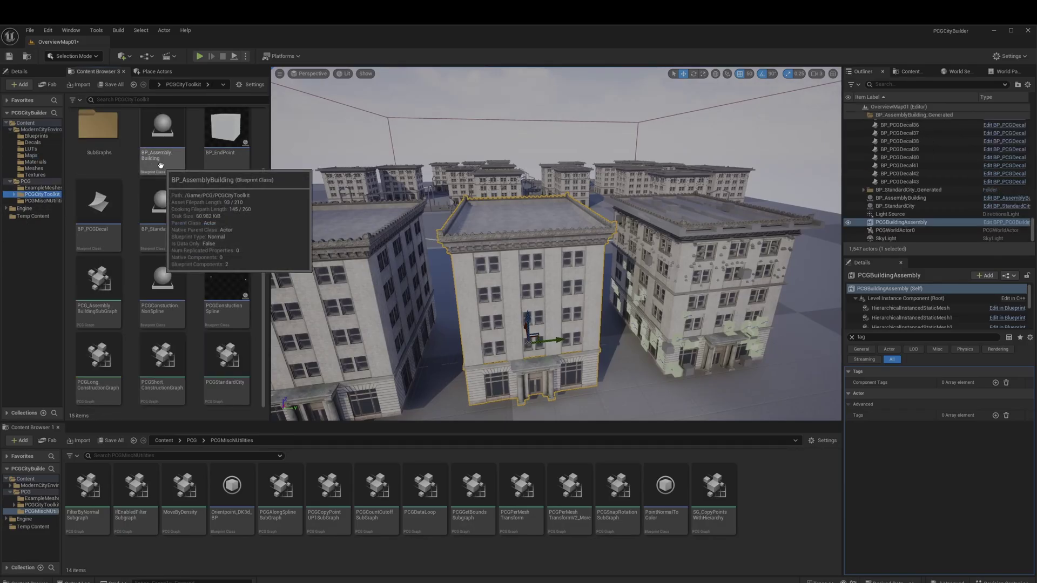
pyautogui.doubleClick(160, 165)
pyautogui.click(562, 102)
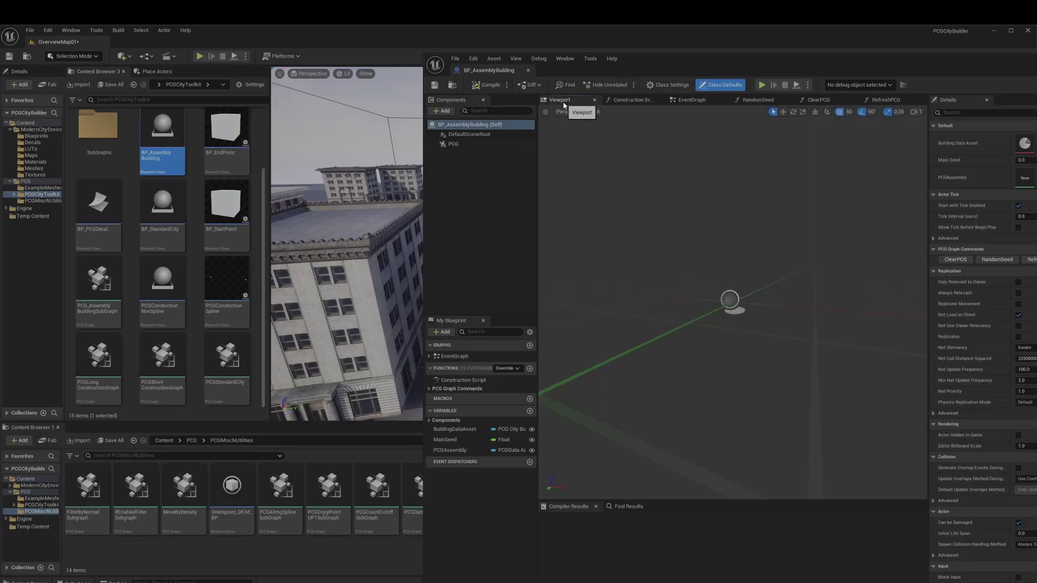
pyautogui.click(643, 100)
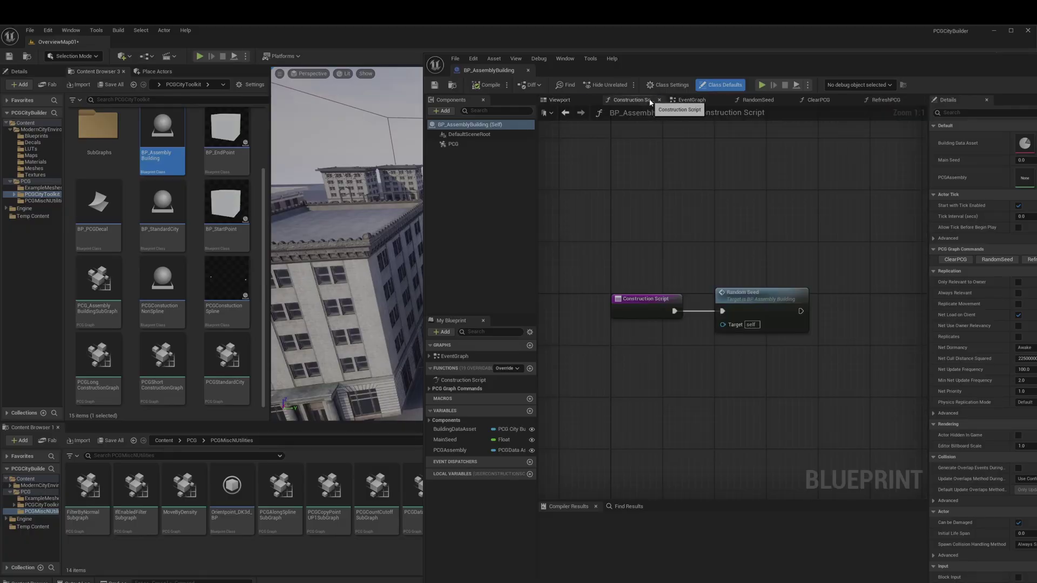
pyautogui.moveTo(836, 61); pyautogui.dragTo(701, 40)
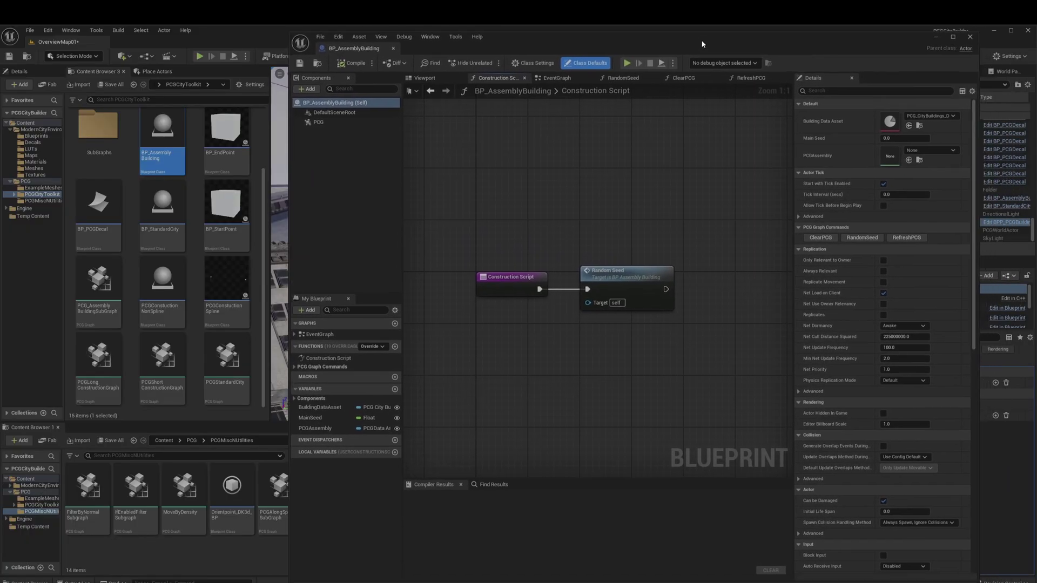
pyautogui.click(318, 122)
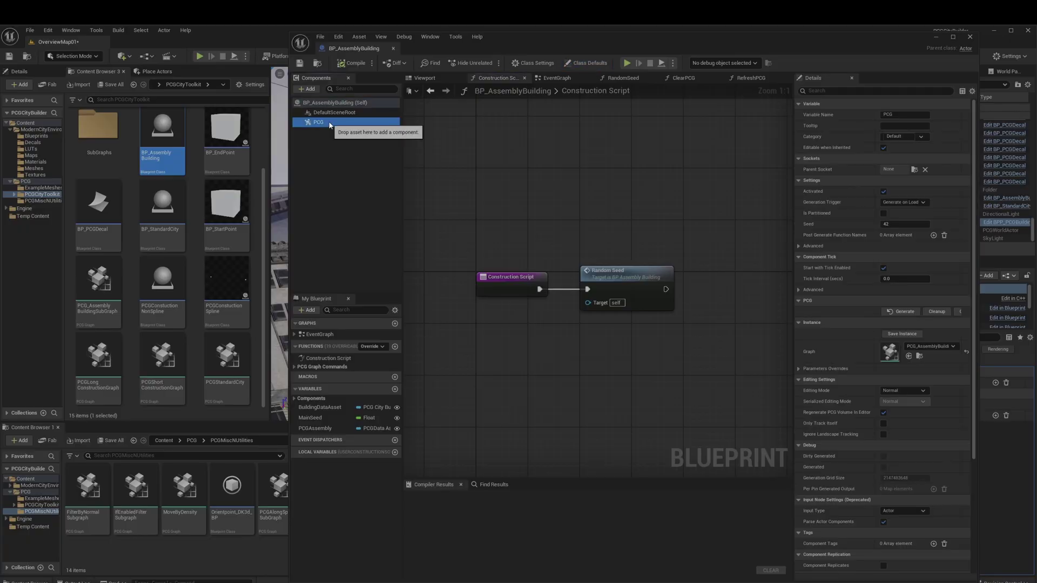
# Step: Locate the PCG component's graph asset in the content browser and view the BuildingDataAsset and MainSeed variables' settings
pyautogui.click(919, 355)
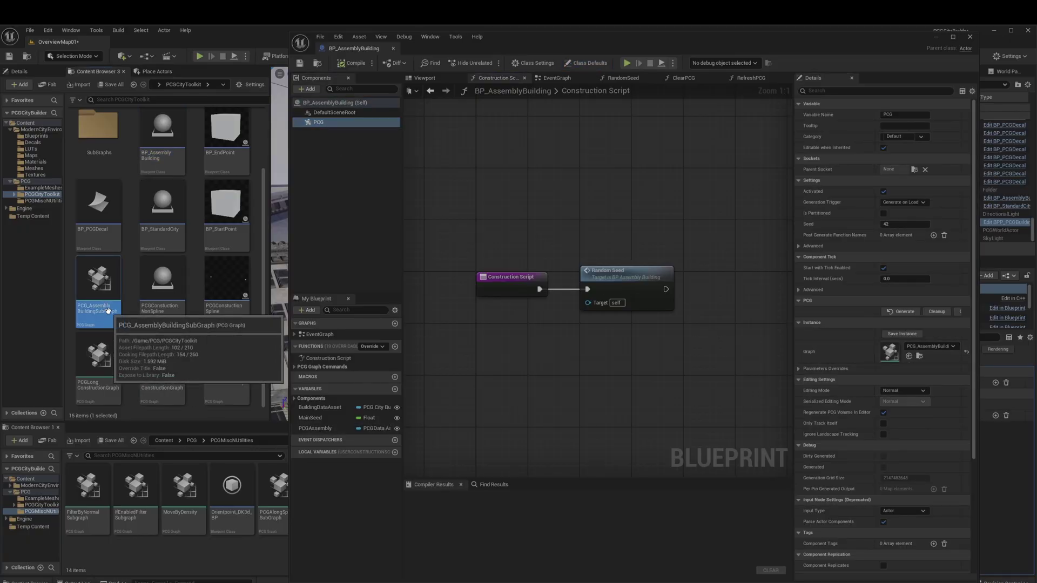
pyautogui.click(330, 412)
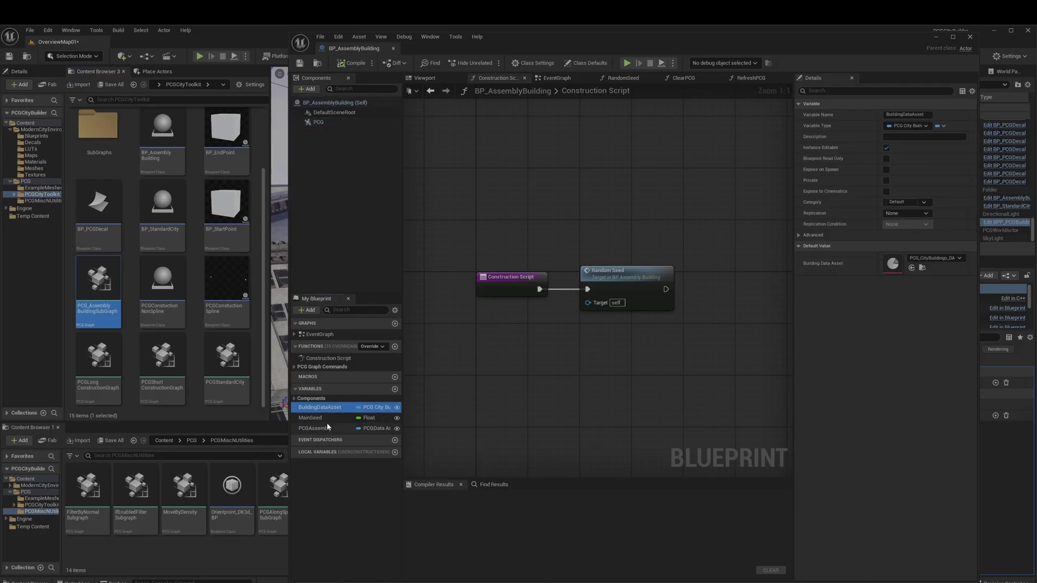
pyautogui.click(327, 418)
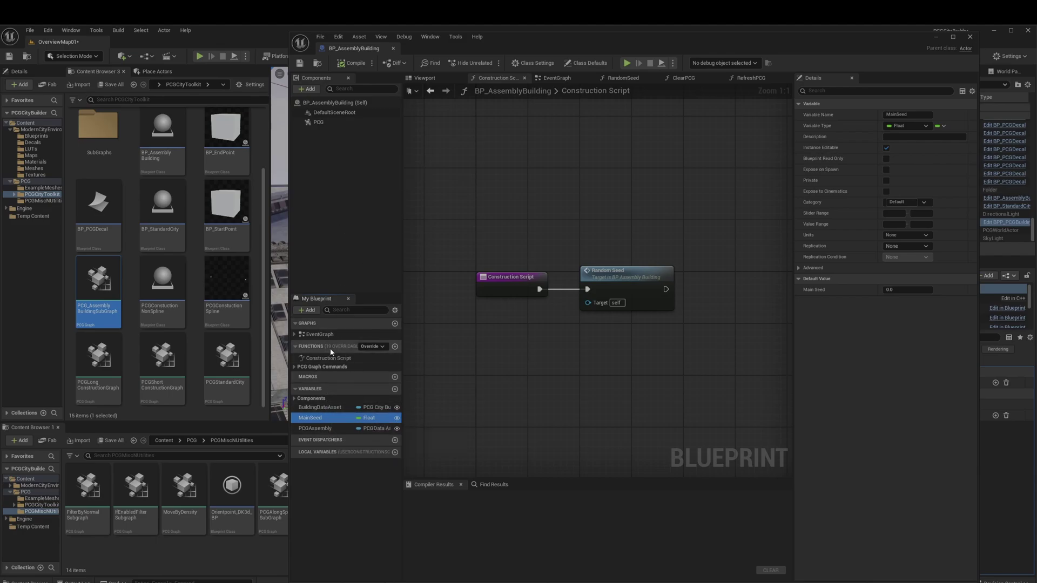
# Step: Examine the RefreshPCG, ClearPCG and RandomSeed functions in the PCG Graph Commands category
pyautogui.click(295, 367)
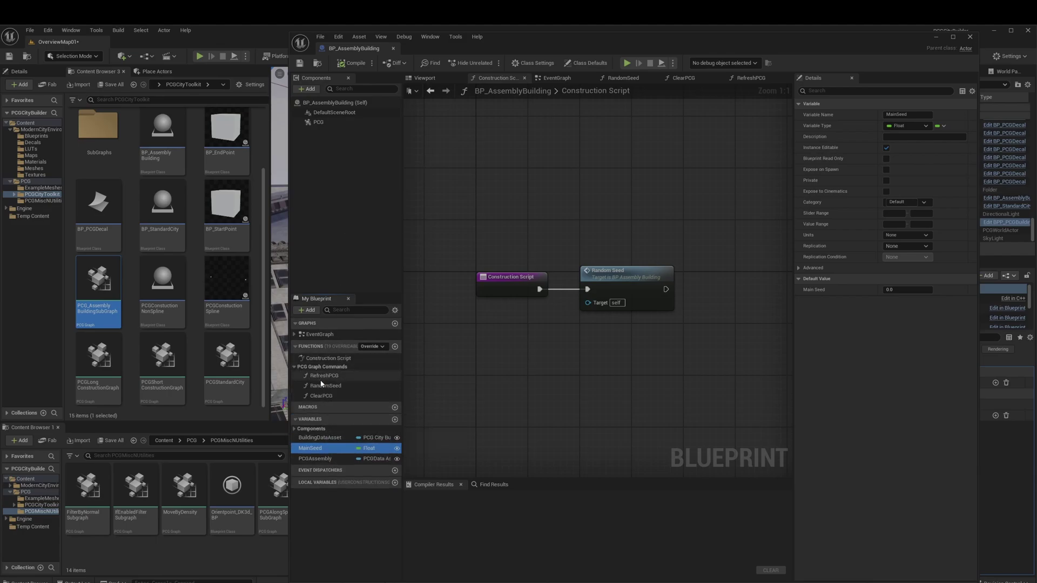
pyautogui.click(326, 376)
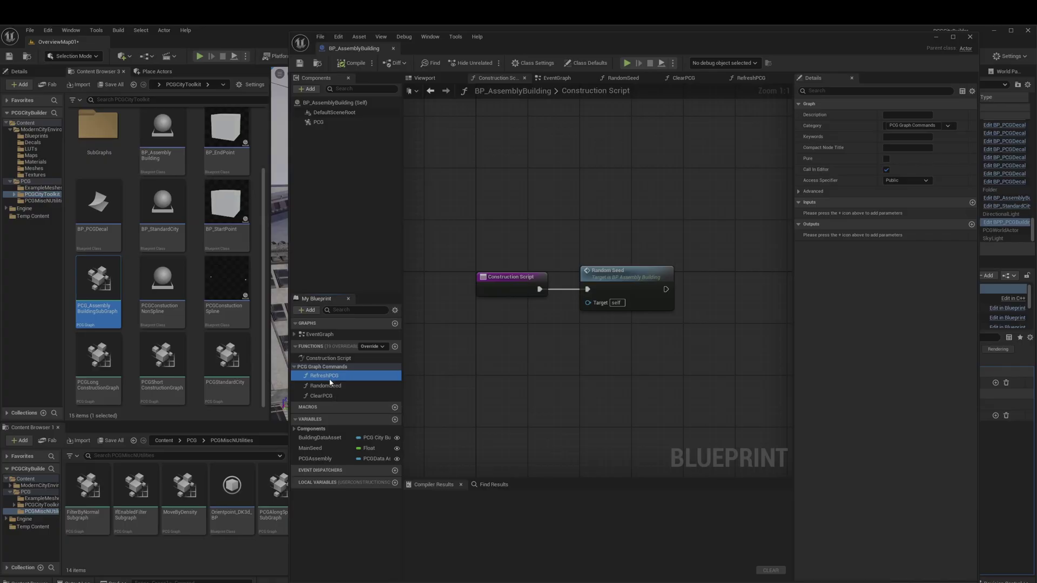
pyautogui.doubleClick(336, 376)
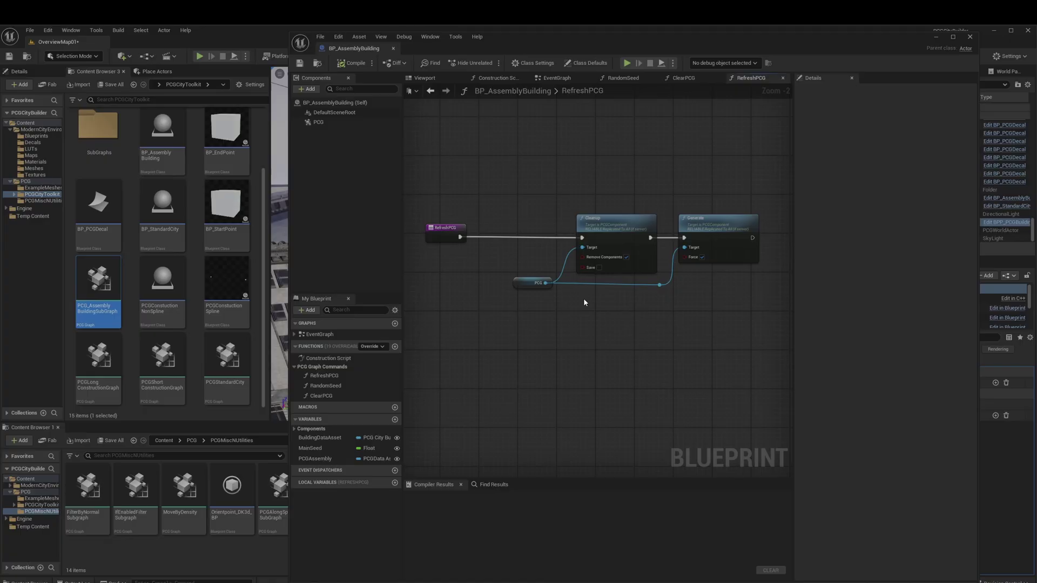
pyautogui.click(617, 240)
pyautogui.click(522, 284)
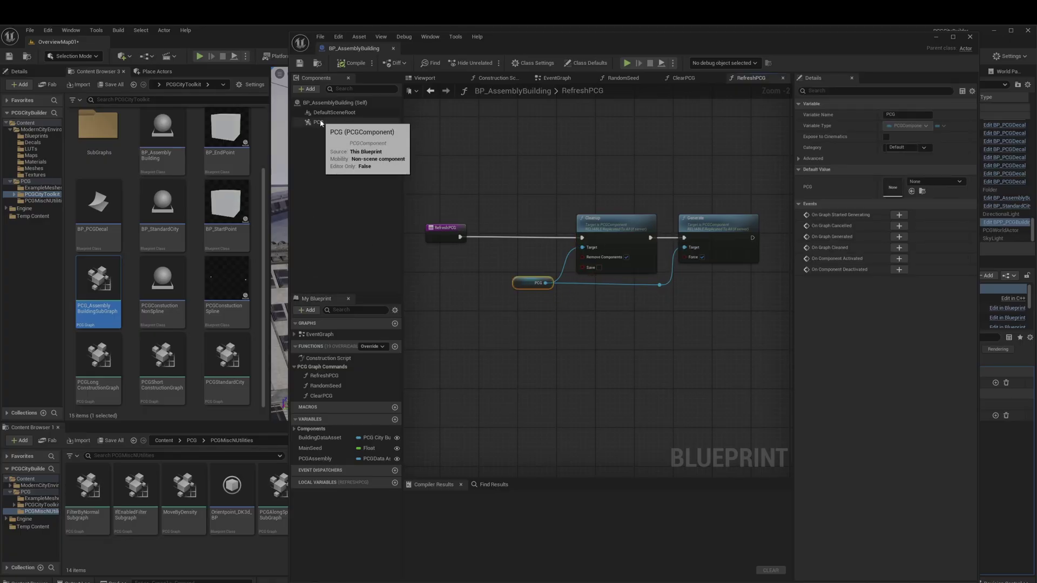
pyautogui.doubleClick(320, 396)
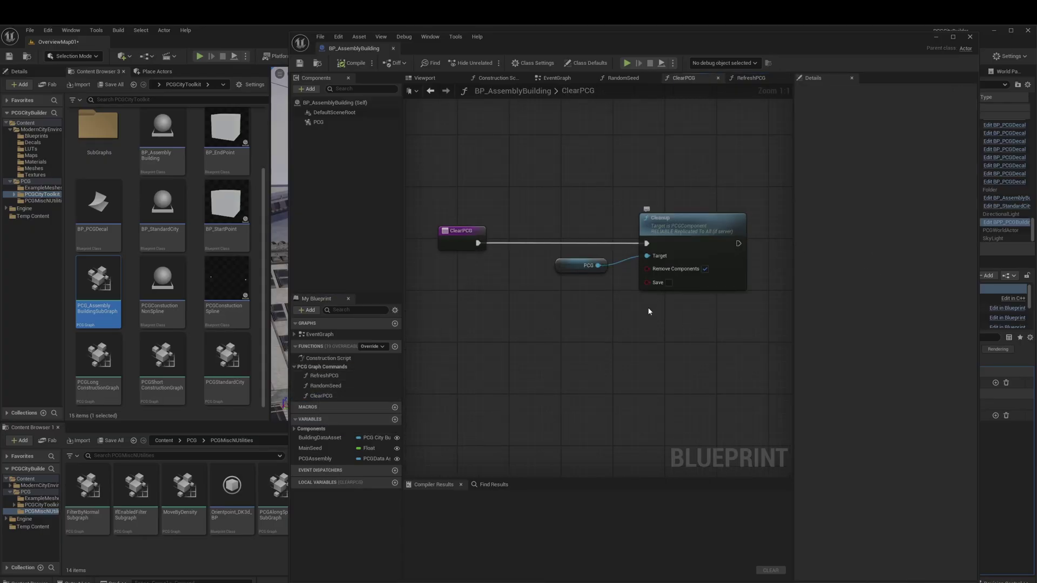
pyautogui.doubleClick(325, 386)
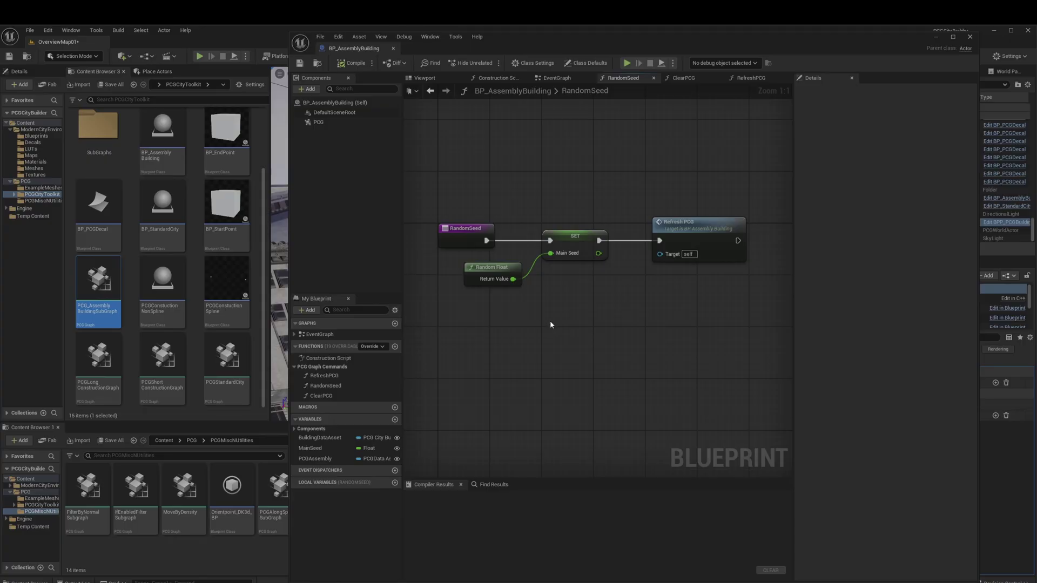
# Step: Review the Random Seed call in the Construction Script and close the BP_AssemblyBuilding blueprint
pyautogui.click(496, 78)
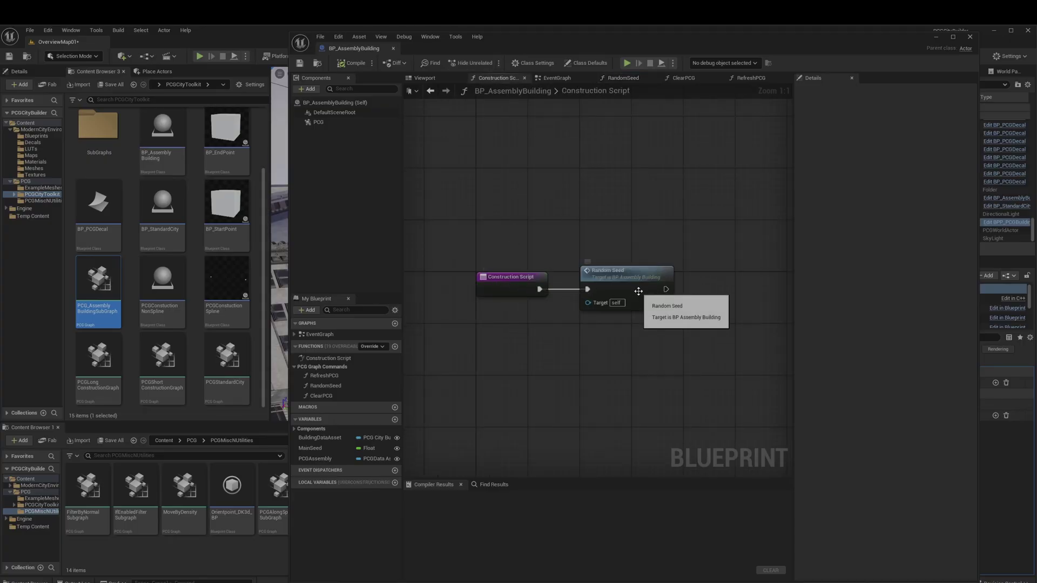
pyautogui.click(639, 292)
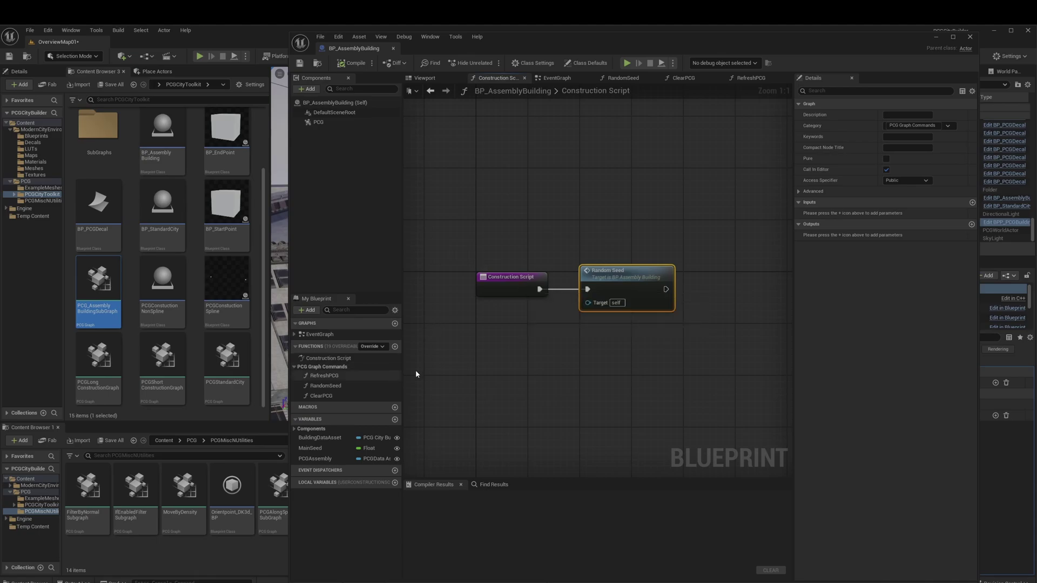
pyautogui.click(393, 49)
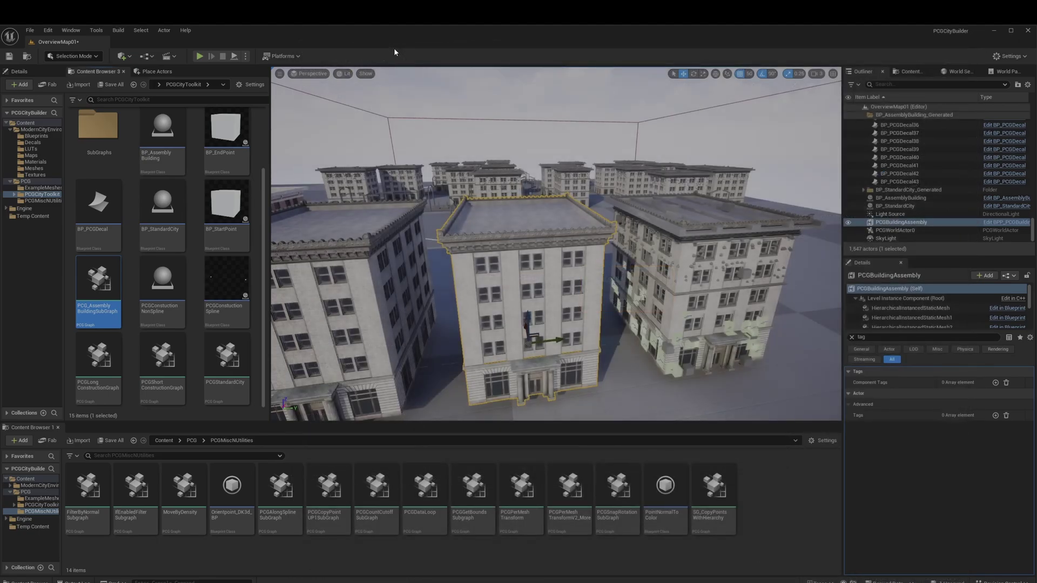
# Step: Open the PCG_AssemblyBuildingSubGraph asset and view its GetAssembly section
pyautogui.click(198, 305)
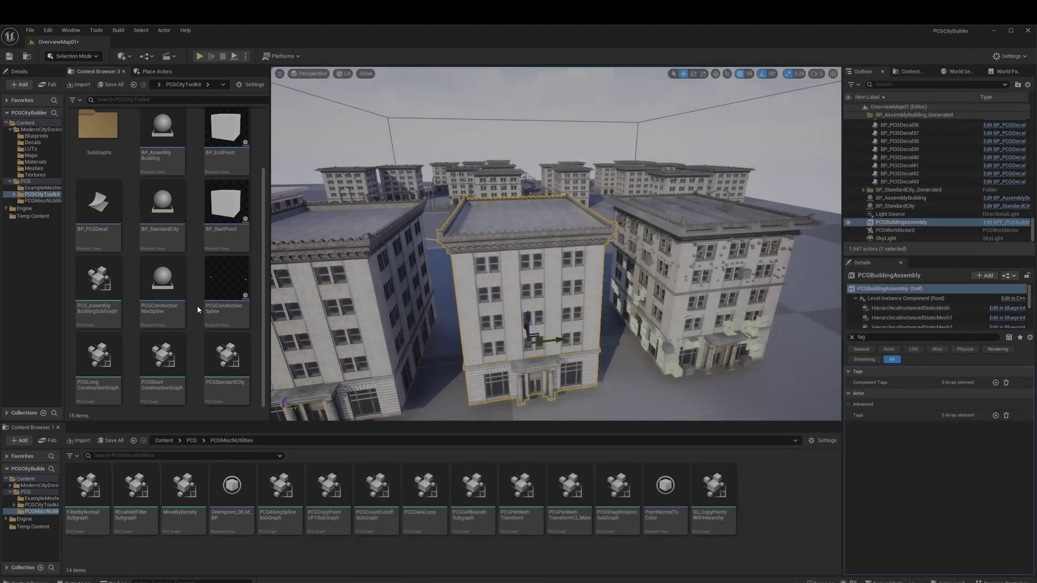
pyautogui.doubleClick(111, 284)
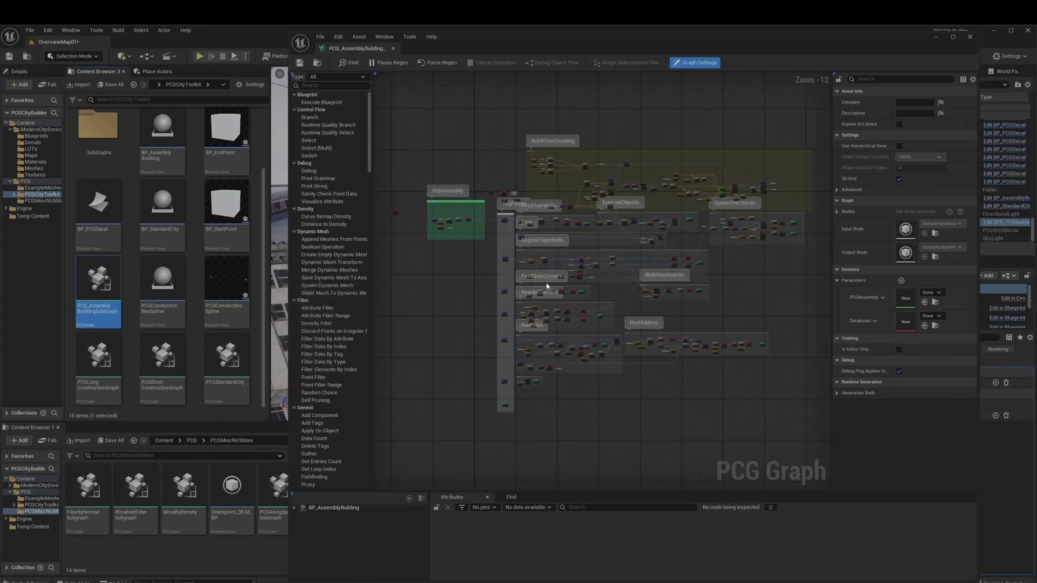
pyautogui.scroll(7, 418, 213)
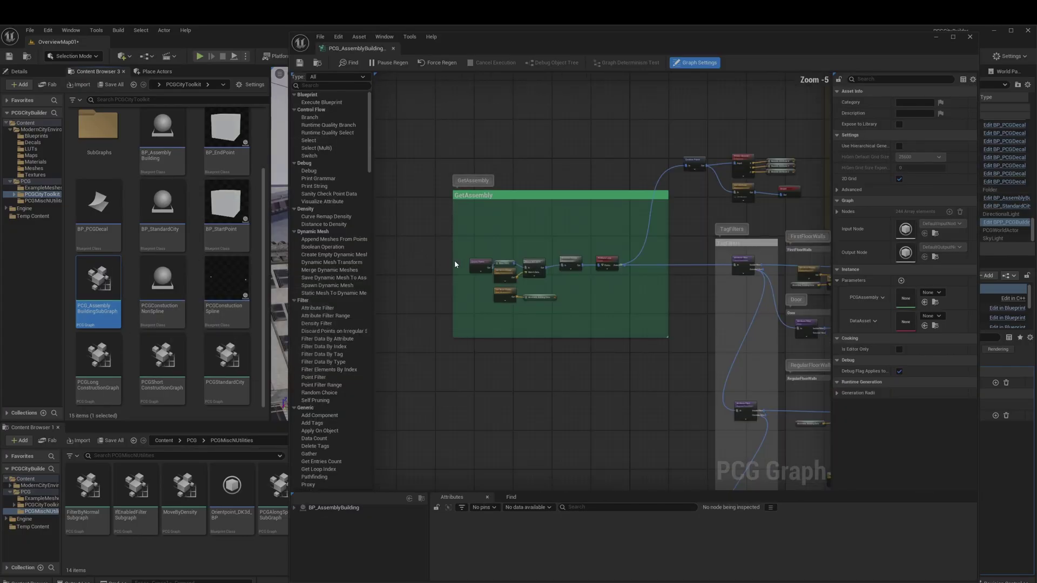
pyautogui.scroll(3, 454, 264)
pyautogui.moveTo(505, 313); pyautogui.dragTo(414, 331, button='right')
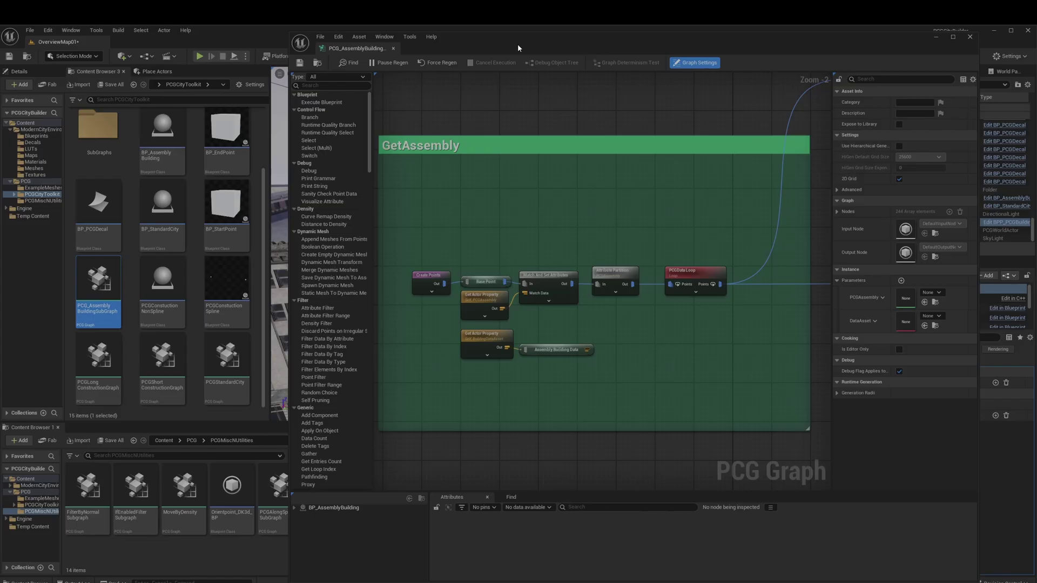
# Step: Inspect the Create Points node's debug point in the level viewport, then bring the graph window back
pyautogui.moveTo(518, 43); pyautogui.dragTo(548, 44)
pyautogui.press('f')
pyautogui.moveTo(493, 243); pyautogui.dragTo(513, 334)
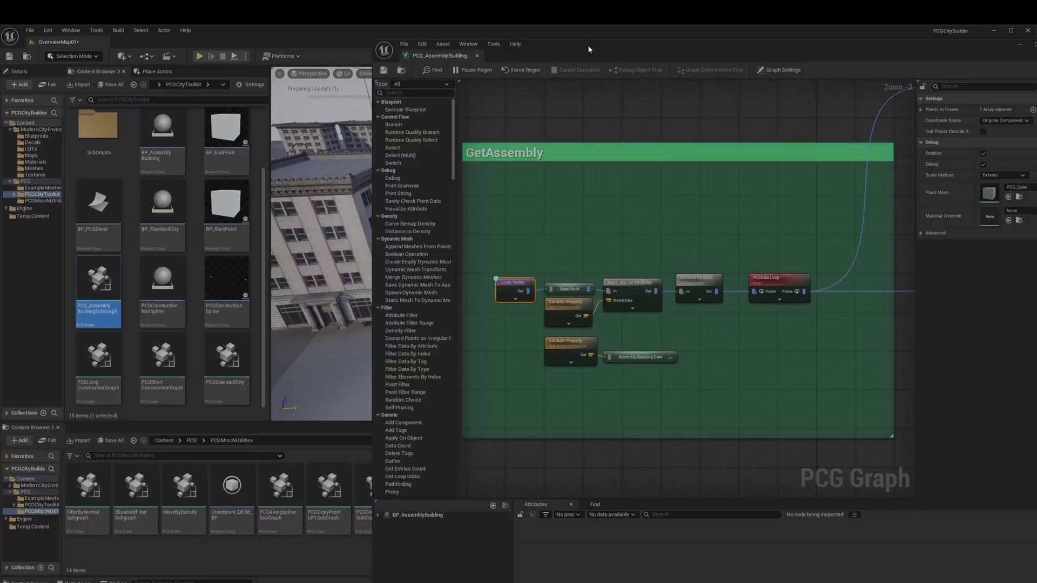
pyautogui.moveTo(586, 57); pyautogui.dragTo(496, 36)
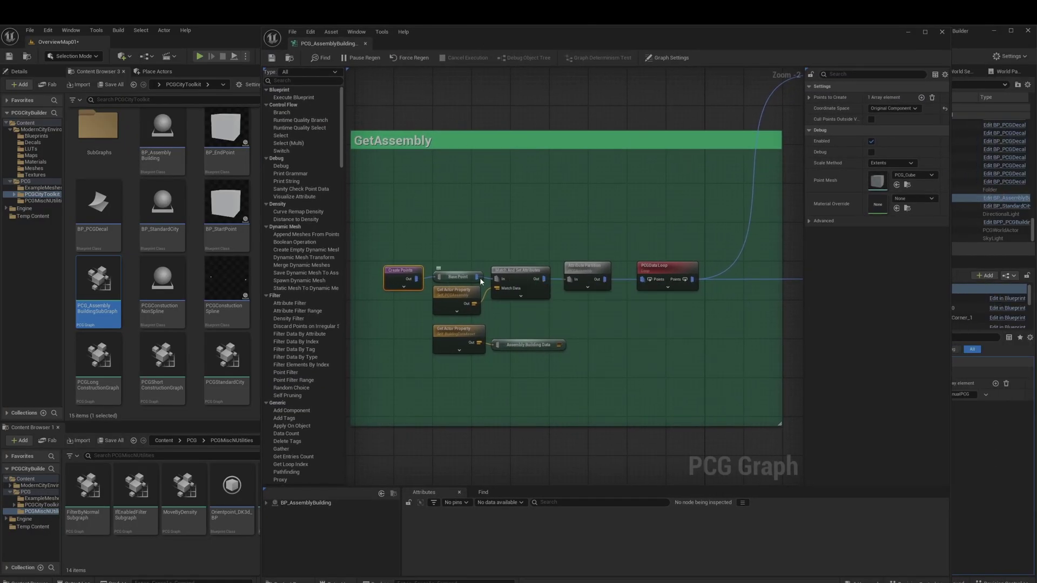
# Step: Examine the Base Point, Match And Set Attributes and PCGAssembly Get Actor Property nodes in GetAssembly
pyautogui.click(462, 275)
pyautogui.click(462, 275)
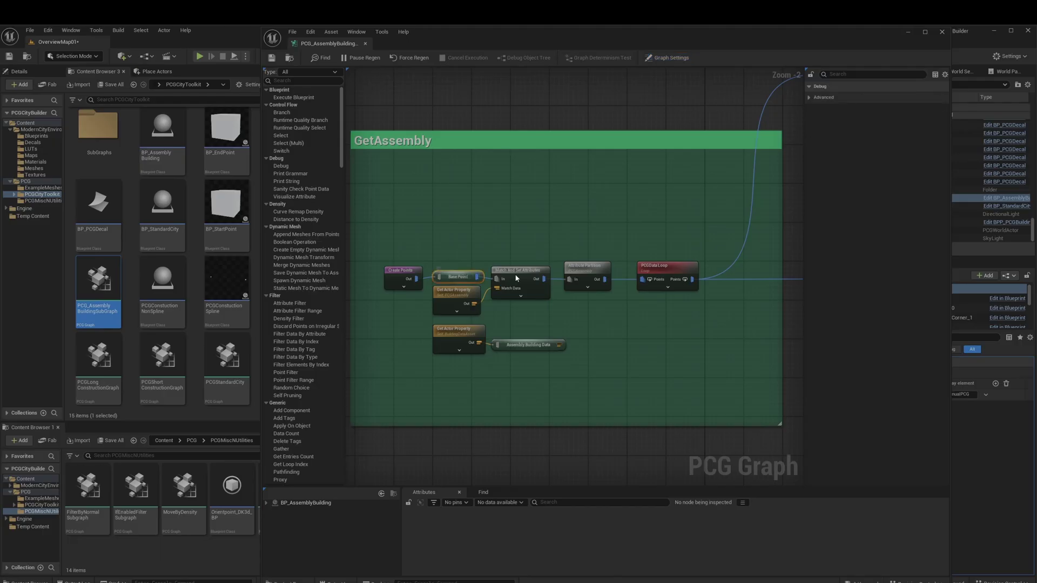
pyautogui.click(516, 278)
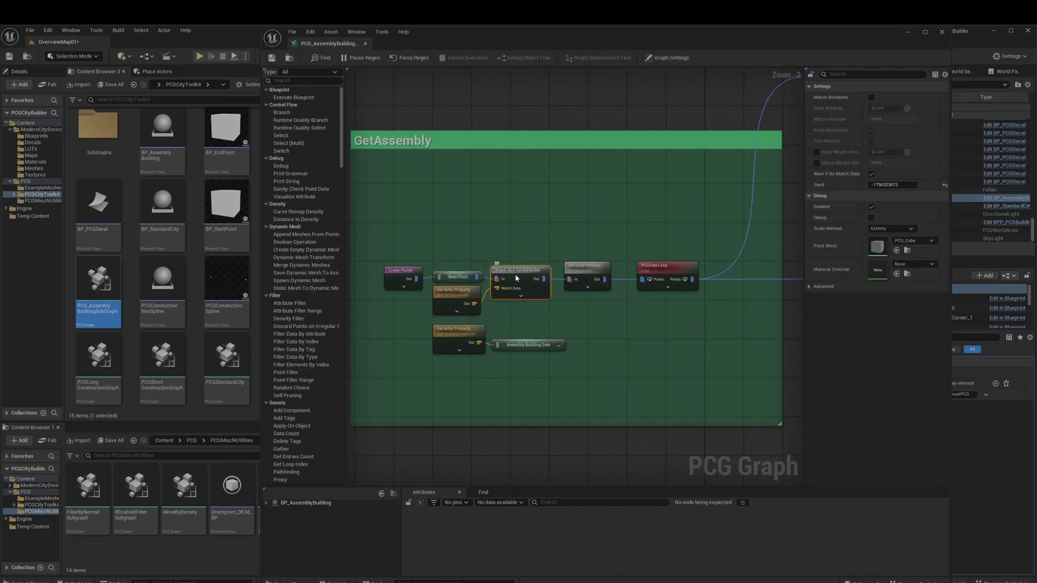
pyautogui.click(444, 303)
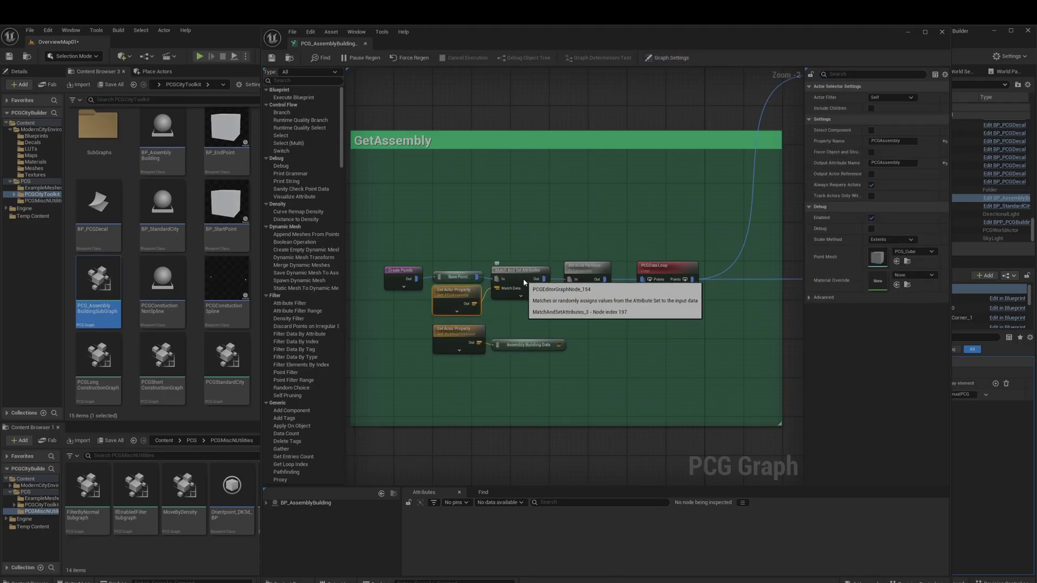
# Step: In the BP_AssemblyBuilding blueprint, set the PCGAssembly variable's default value to the PCGBuildingAssembly_PCG data asset from the Maps folder
pyautogui.doubleClick(162, 138)
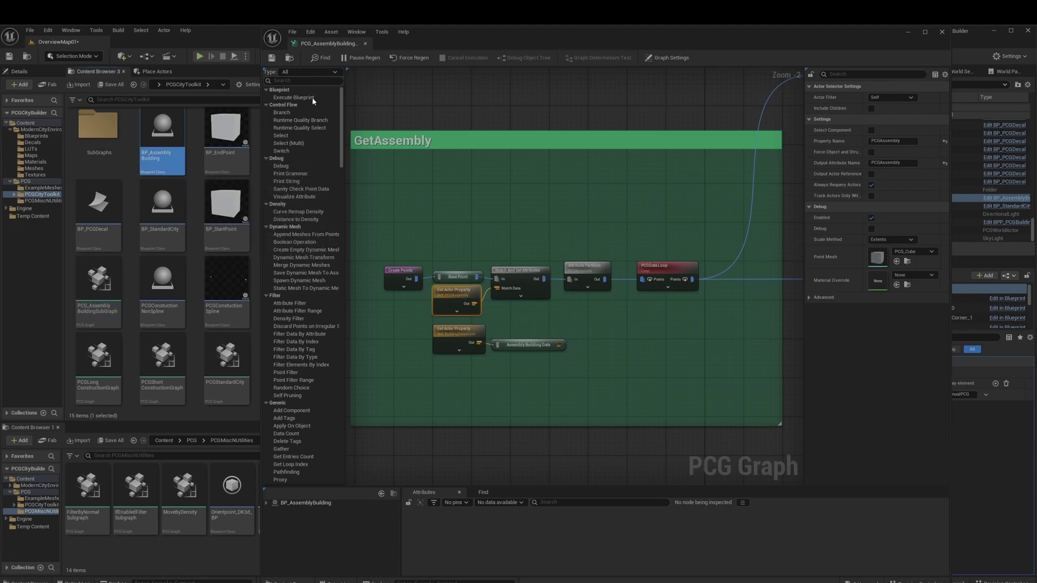
pyautogui.click(308, 403)
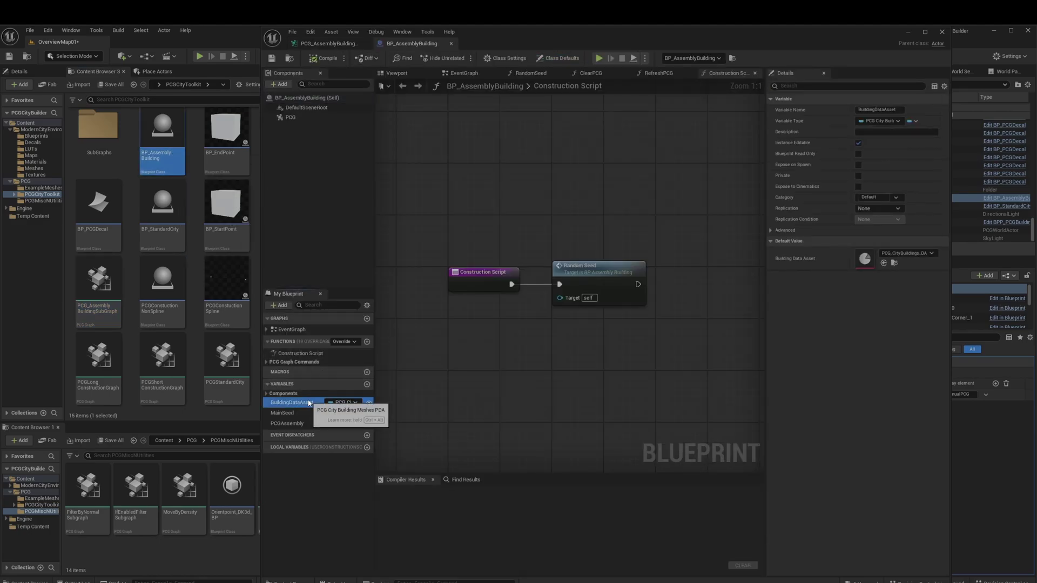
pyautogui.click(300, 423)
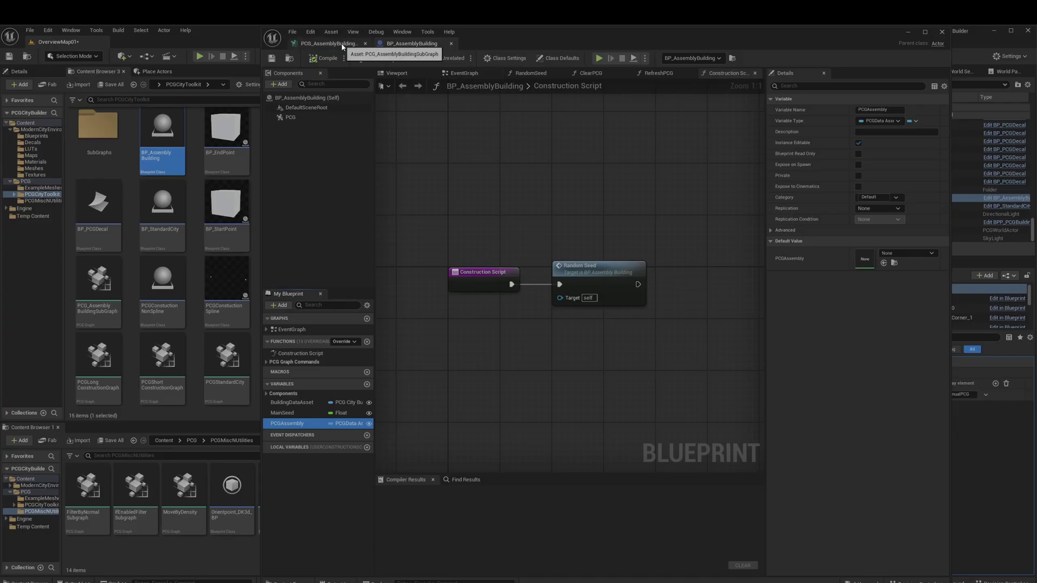
pyautogui.click(31, 155)
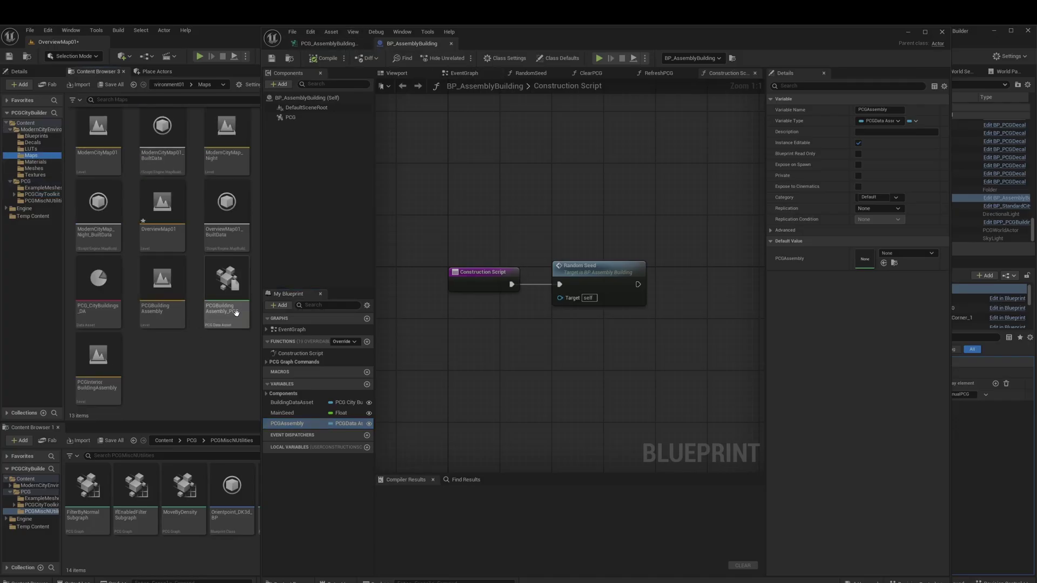
pyautogui.moveTo(236, 312); pyautogui.dragTo(866, 263)
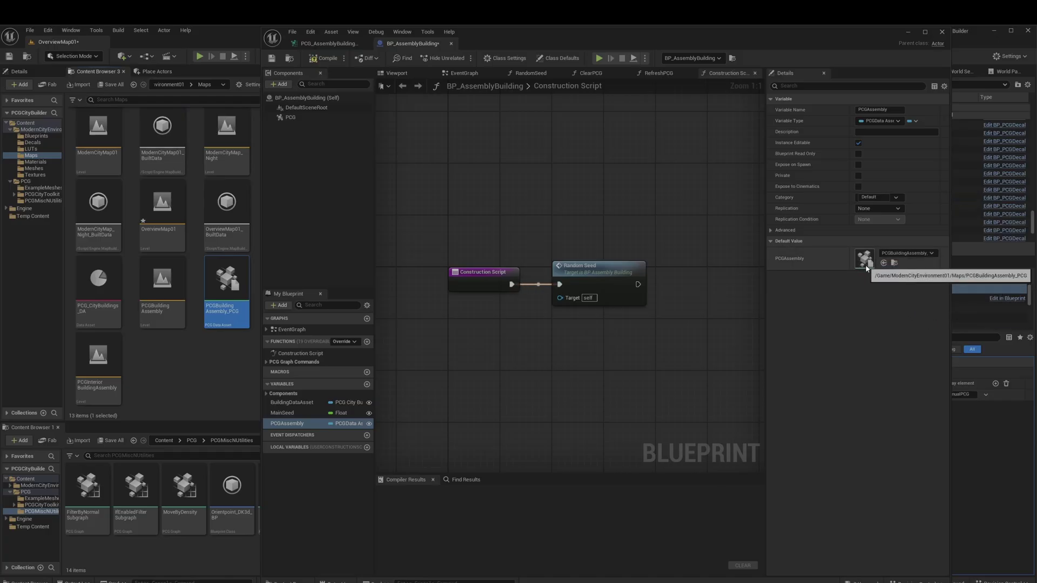
# Step: Open the PCGDataLoop subgraph from the GetAssembly section and examine its attribute, Load PCG Data Asset, tag filter and Copy Points nodes
pyautogui.click(328, 43)
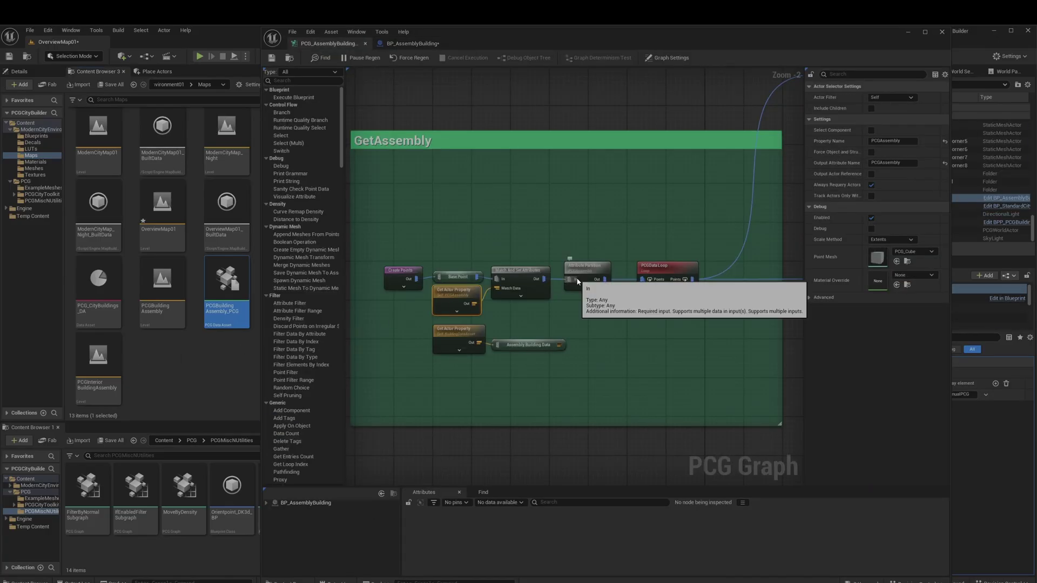
pyautogui.click(640, 268)
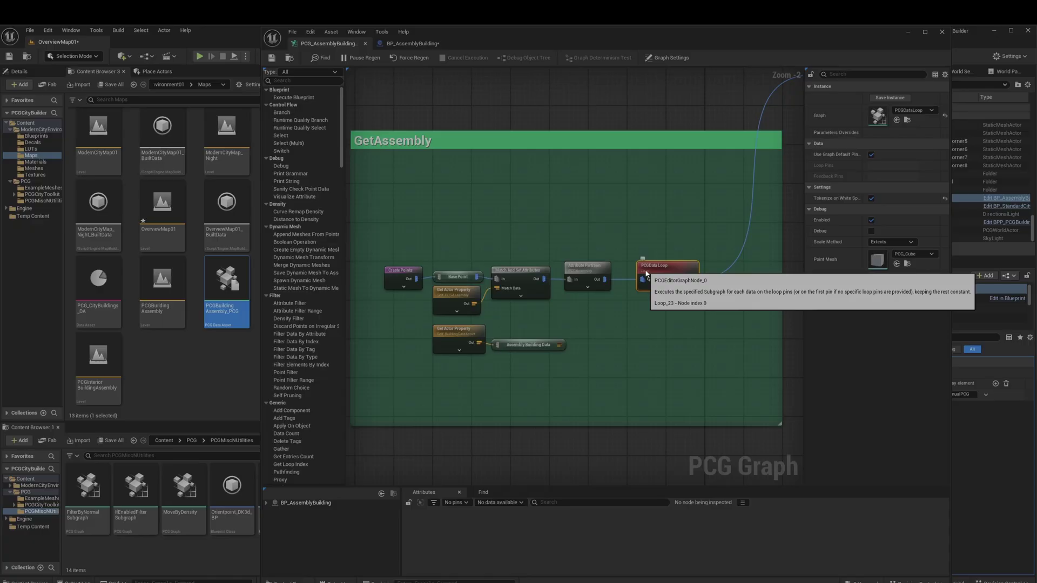
pyautogui.doubleClick(645, 274)
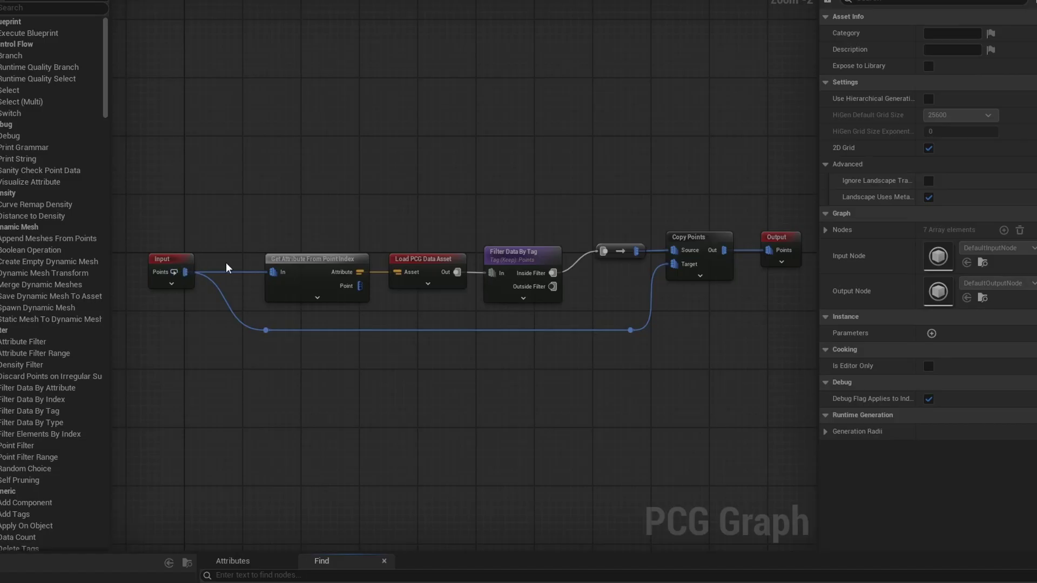
pyautogui.click(330, 262)
pyautogui.click(434, 260)
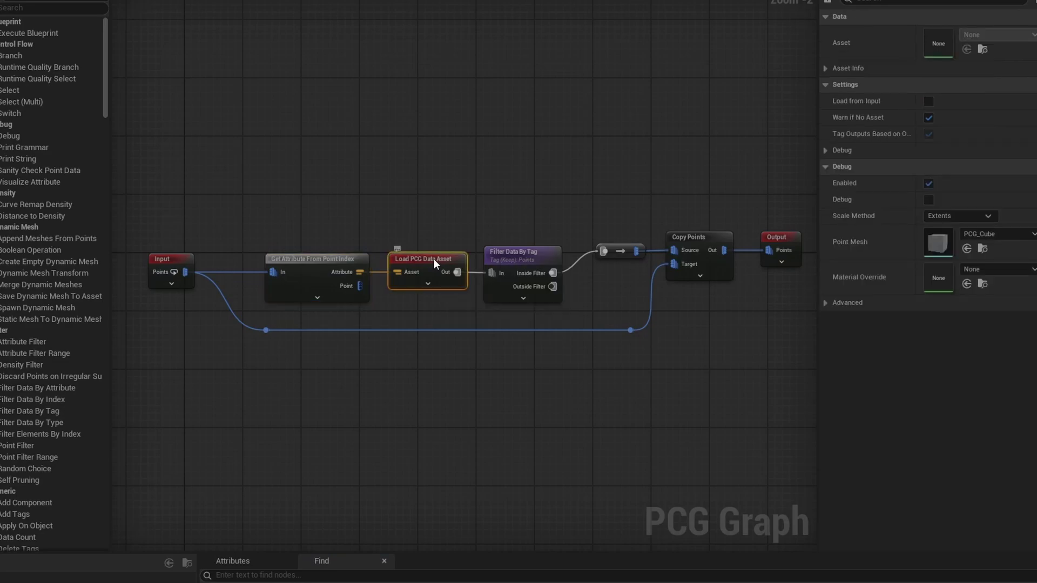
pyautogui.click(534, 258)
pyautogui.click(700, 247)
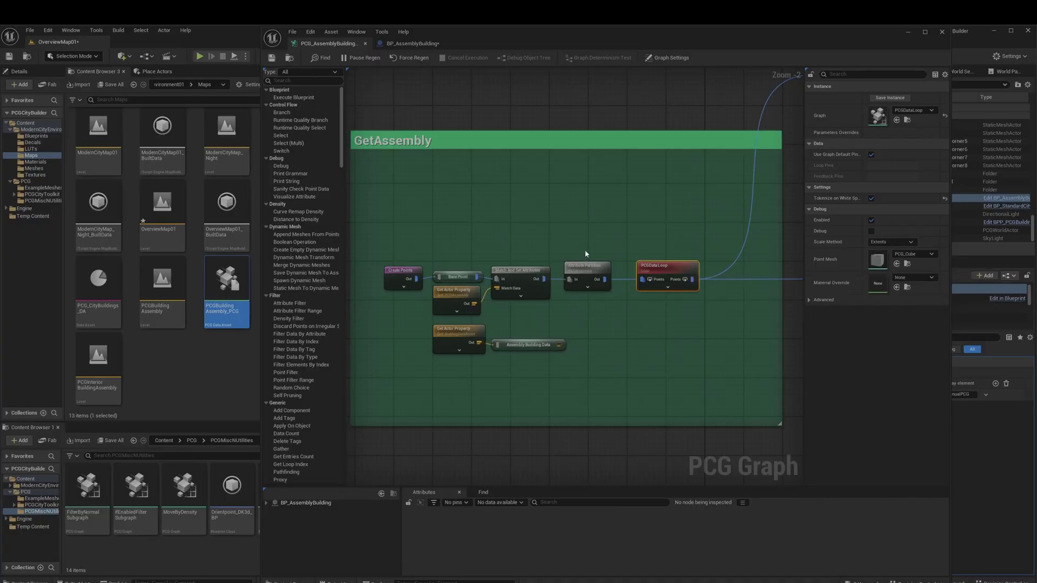
# Step: Examine the chain of Attribute Filter nodes in TagFilters that sorts the loaded points by tag, starting with FirstFloorWalls
pyautogui.moveTo(709, 316); pyautogui.dragTo(577, 333, button='right')
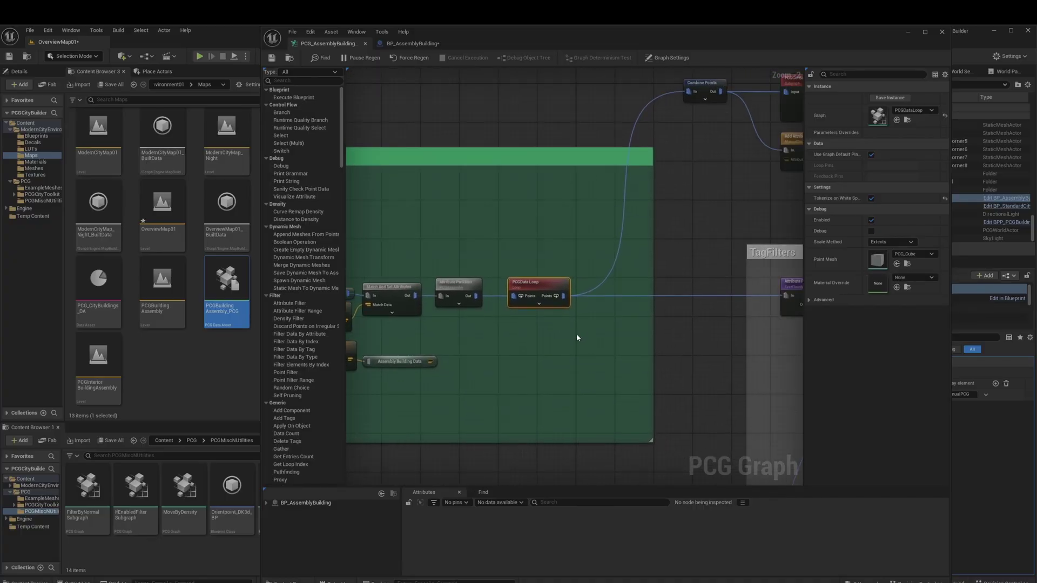
pyautogui.scroll(-2, 577, 338)
pyautogui.moveTo(659, 342); pyautogui.dragTo(531, 235, button='right')
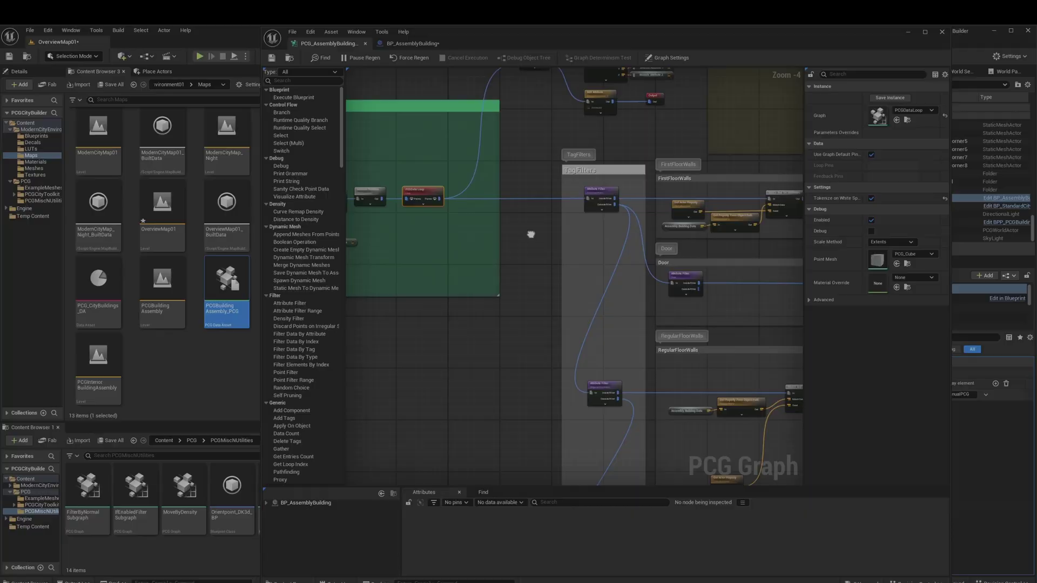
pyautogui.click(583, 200)
pyautogui.scroll(5, 589, 201)
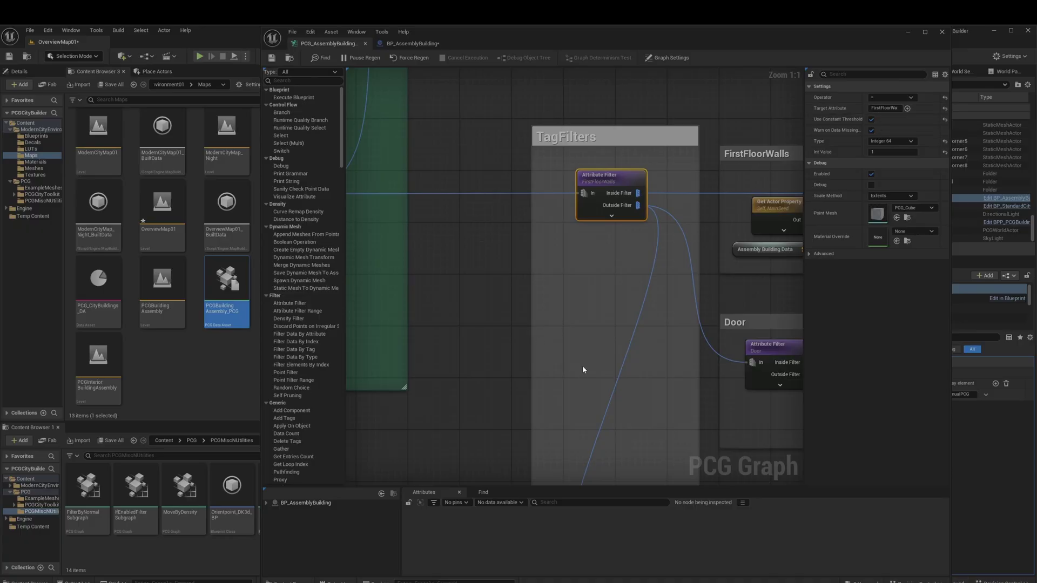
pyautogui.moveTo(582, 367); pyautogui.dragTo(602, 273, button='right')
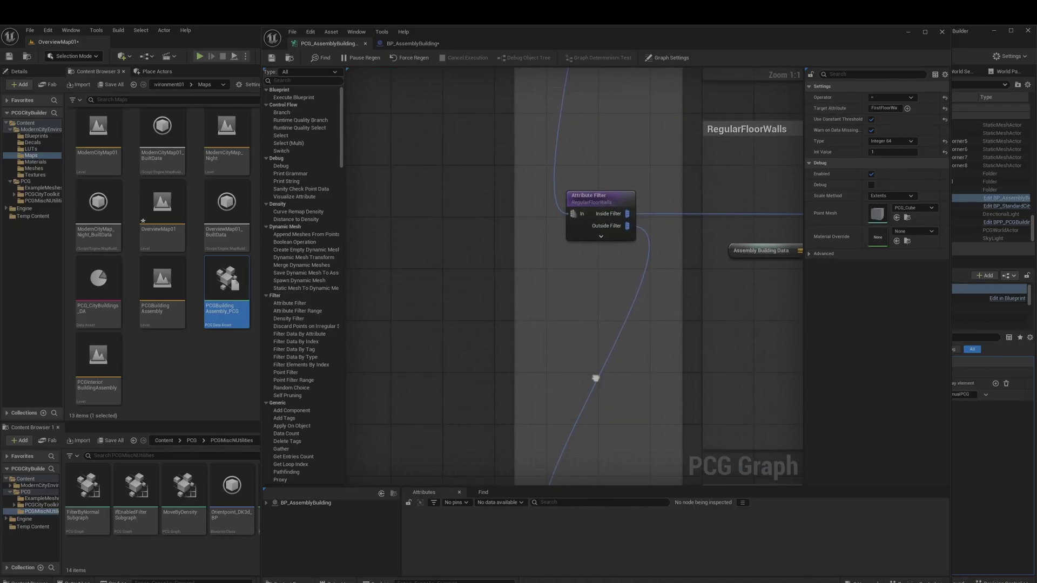
pyautogui.moveTo(597, 374); pyautogui.dragTo(597, 123, button='right')
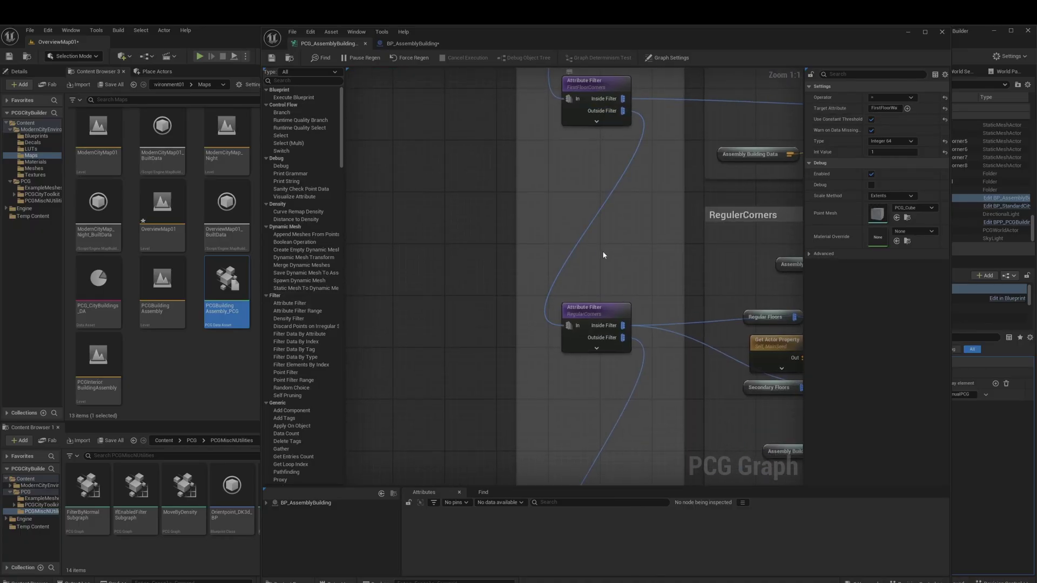
pyautogui.moveTo(588, 360); pyautogui.dragTo(655, 139, button='right')
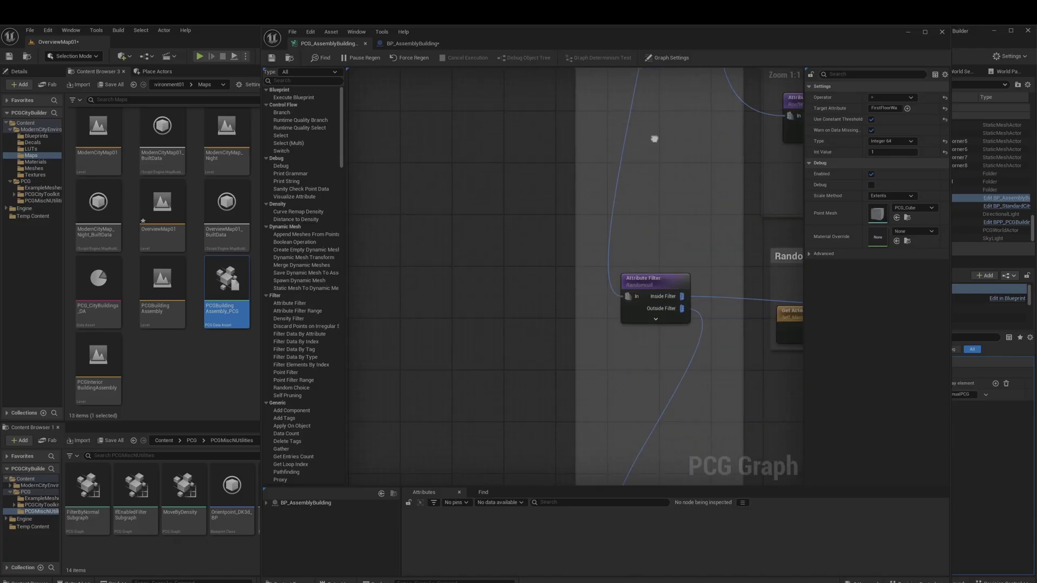
pyautogui.moveTo(658, 286); pyautogui.dragTo(630, 149, button='right')
pyautogui.moveTo(649, 202); pyautogui.dragTo(629, 309, button='right')
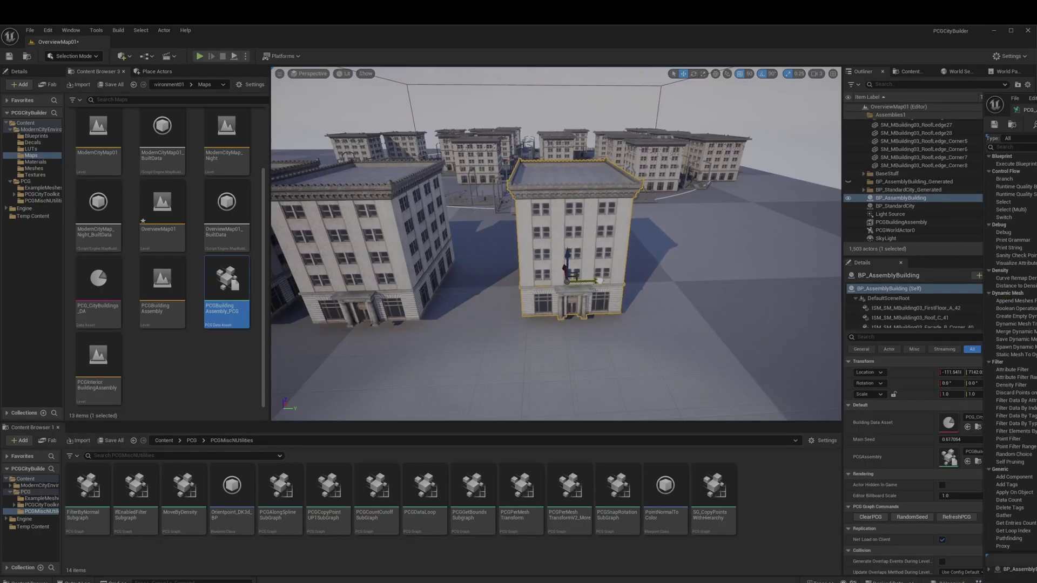
# Step: Shift the BP_AssemblyBuilding actor along the Y axis in the level and undo the test link from PCGDataLoop to the Static Mesh Spawner
pyautogui.moveTo(598, 281)
pyautogui.mouseDown()
pyautogui.moveTo(576, 279)
pyautogui.moveTo(584, 280)
pyautogui.mouseUp()
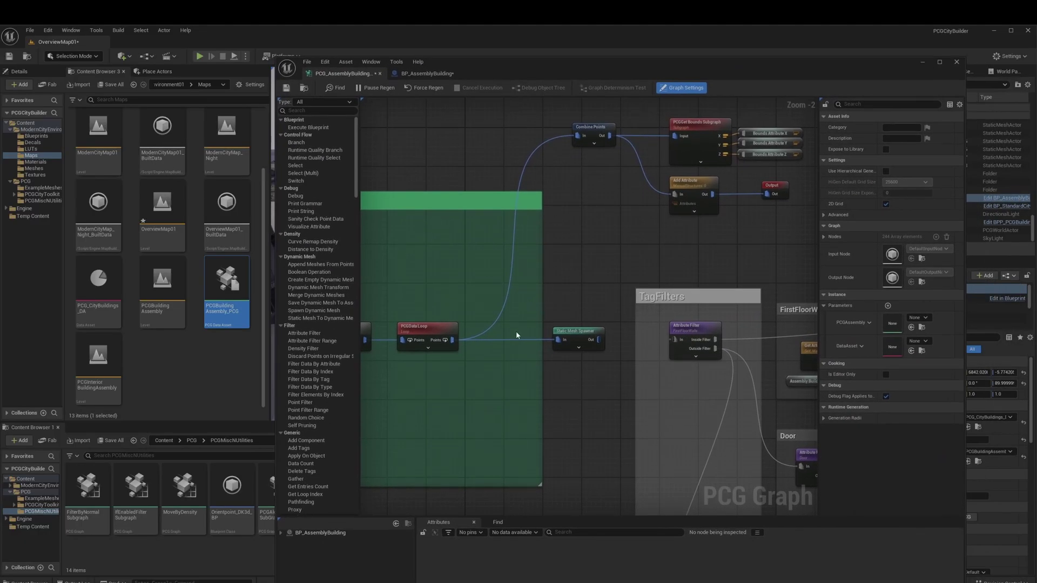
pyautogui.keyDown('alt'); pyautogui.click(512, 339); pyautogui.keyUp('alt')
pyautogui.hotkey('ctrl', 'z')
pyautogui.hotkey('ctrl', 'z')
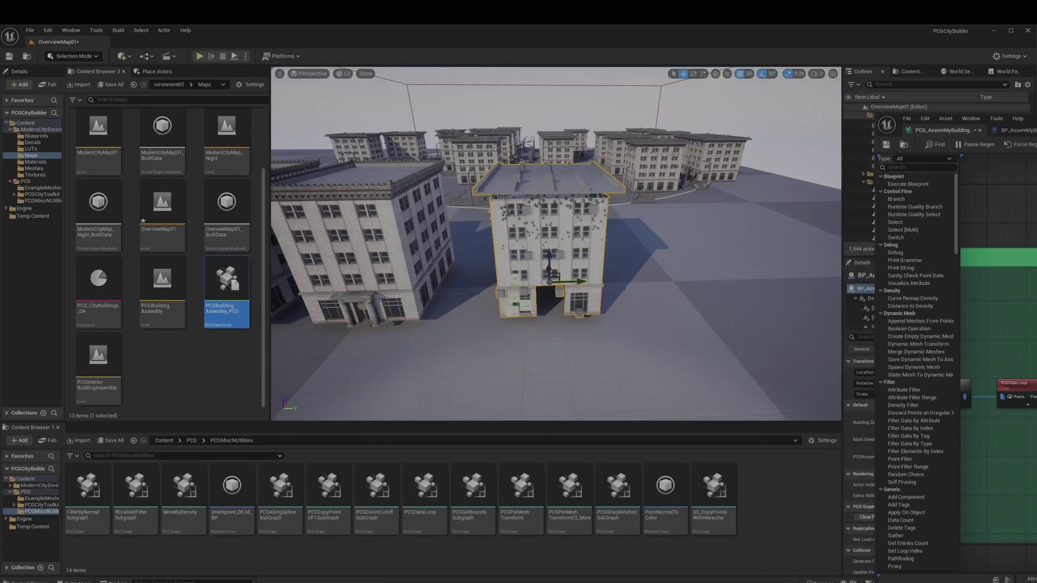
pyautogui.moveTo(581, 282); pyautogui.dragTo(571, 281)
pyautogui.hotkey('ctrl', 'z')
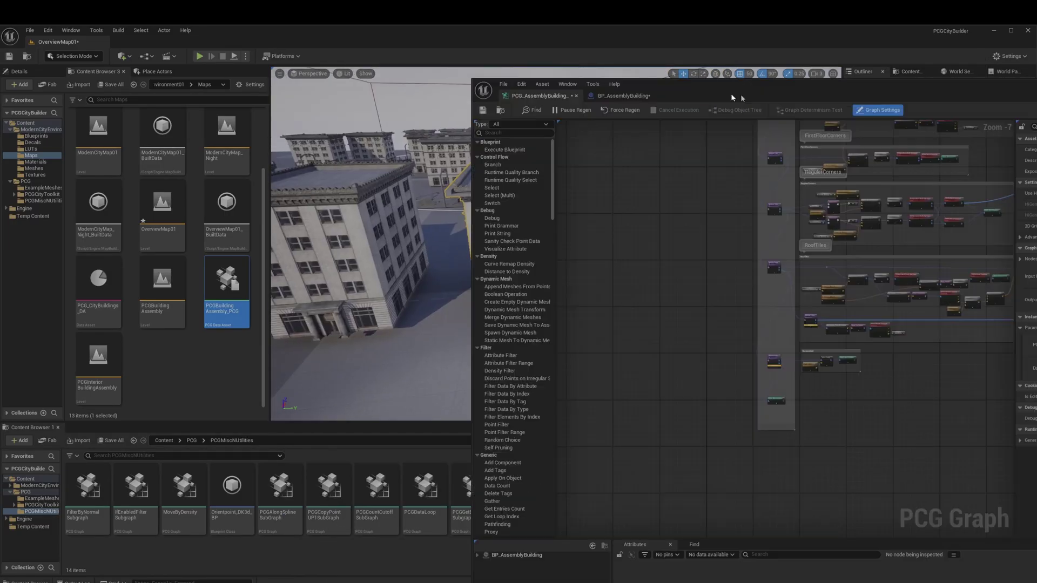
# Step: Examine the Select Points node in the RandomCull section and the nodes around it
pyautogui.scroll(5, 636, 342)
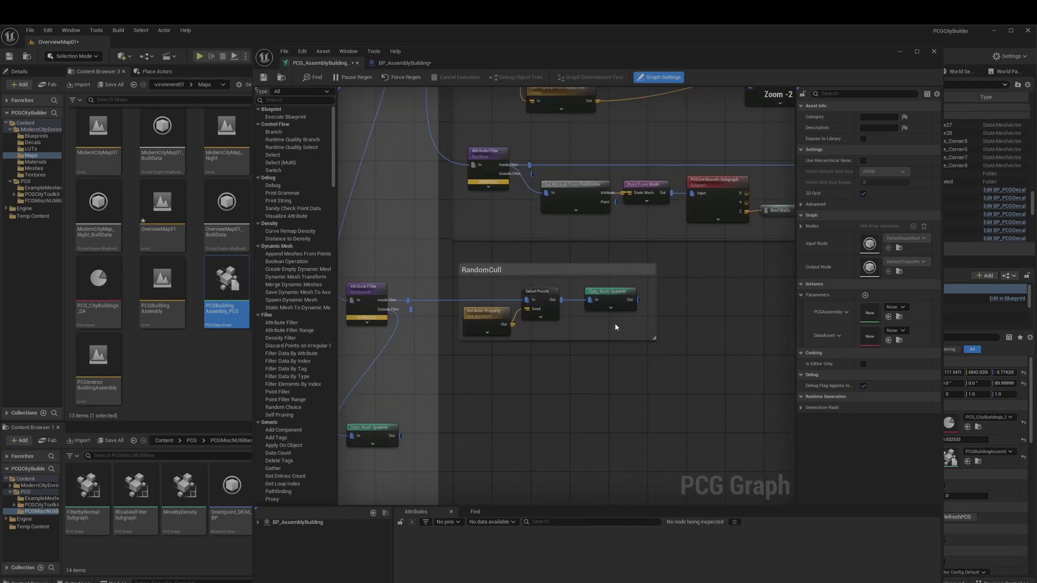
pyautogui.moveTo(465, 293); pyautogui.dragTo(515, 327, button='right')
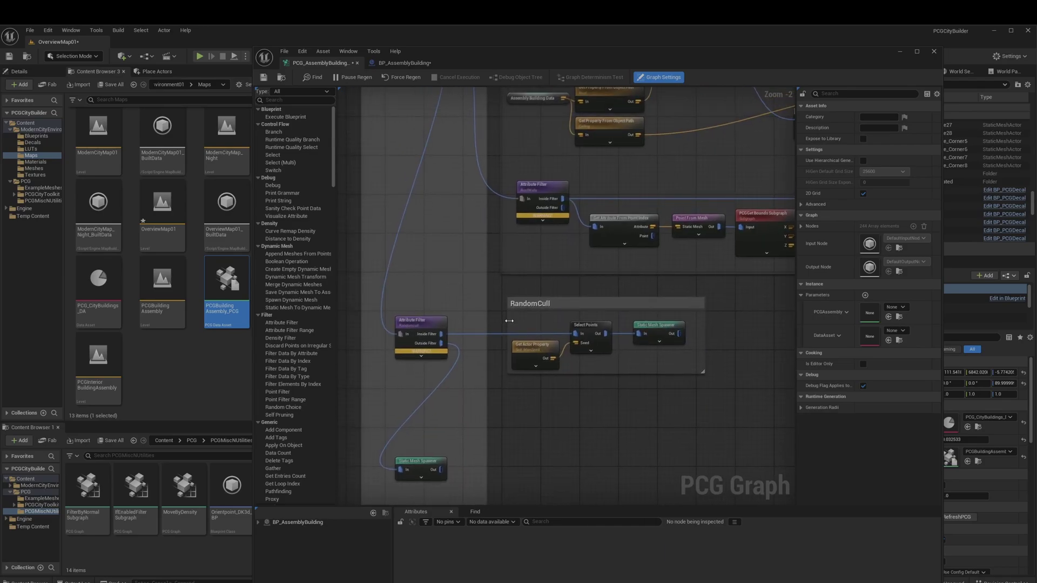
pyautogui.click(590, 336)
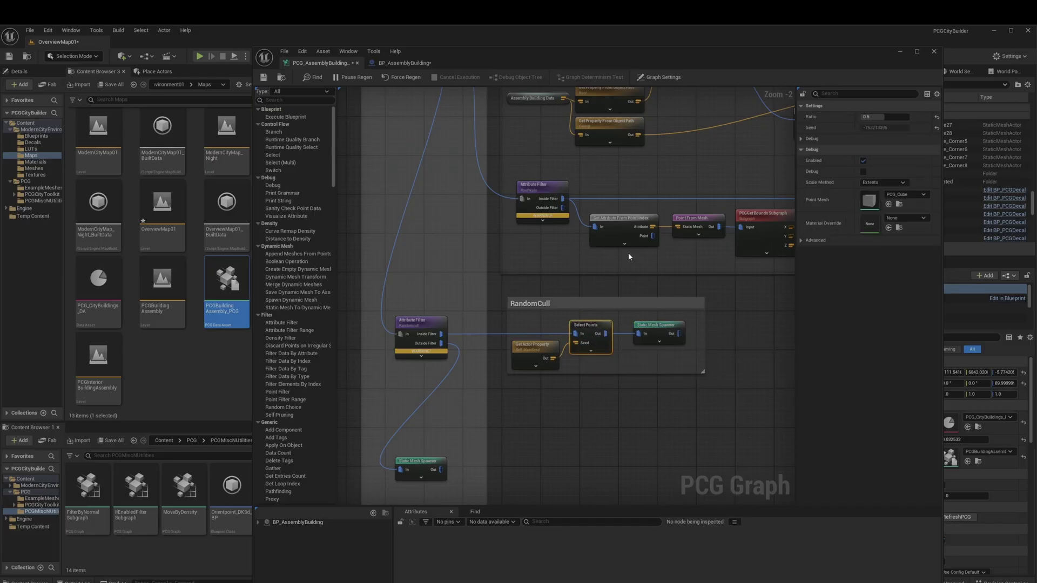
# Step: Examine the RoofTiles section's Match And Set Attributes node and its Roof and Ceiling Get Property From Object Path nodes
pyautogui.moveTo(629, 254); pyautogui.dragTo(506, 386, button='right')
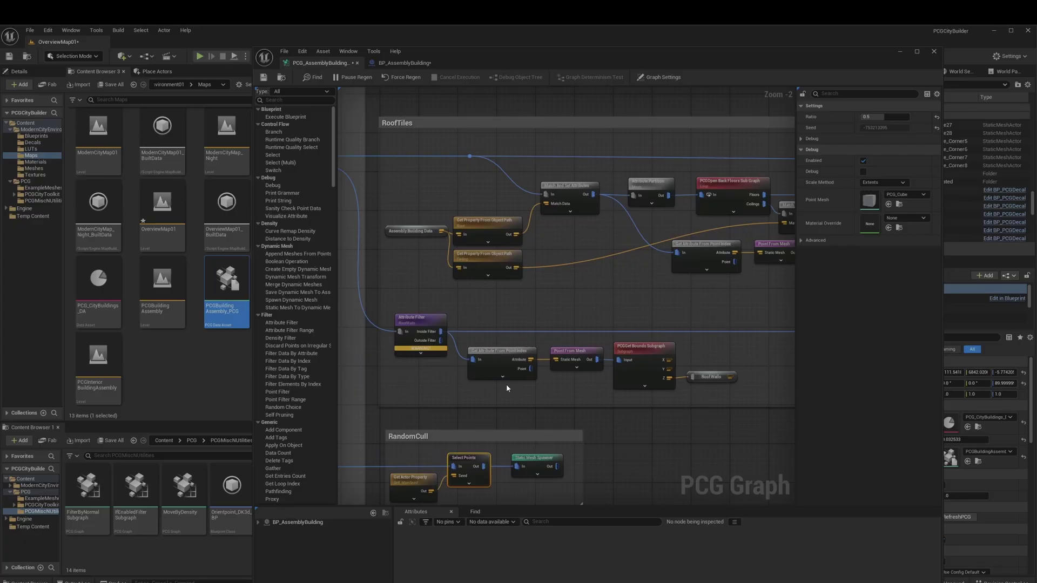
pyautogui.moveTo(479, 315); pyautogui.dragTo(670, 392, button='right')
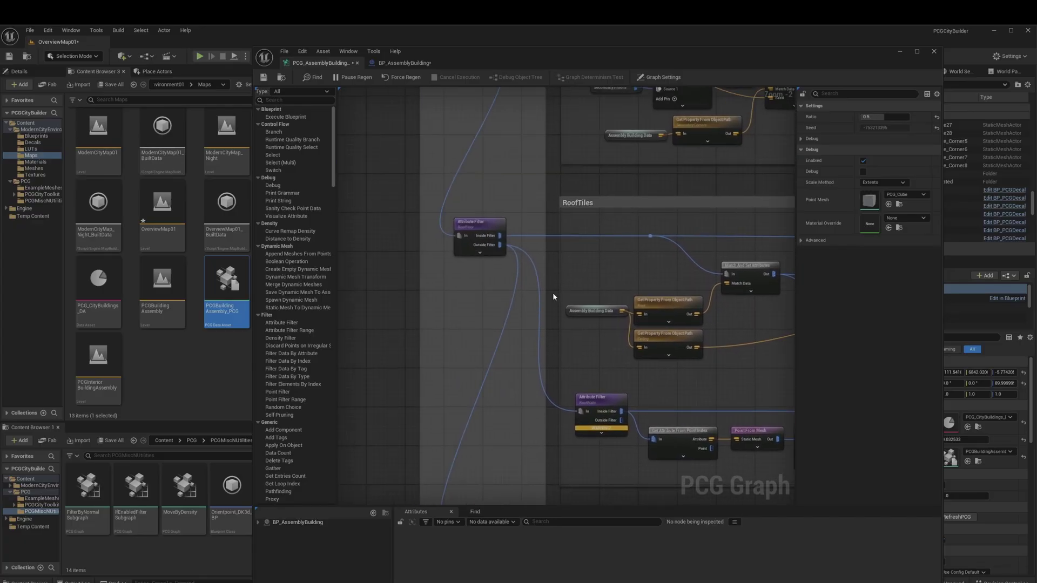
pyautogui.moveTo(585, 300); pyautogui.dragTo(354, 309, button='right')
pyautogui.scroll(-3, 374, 319)
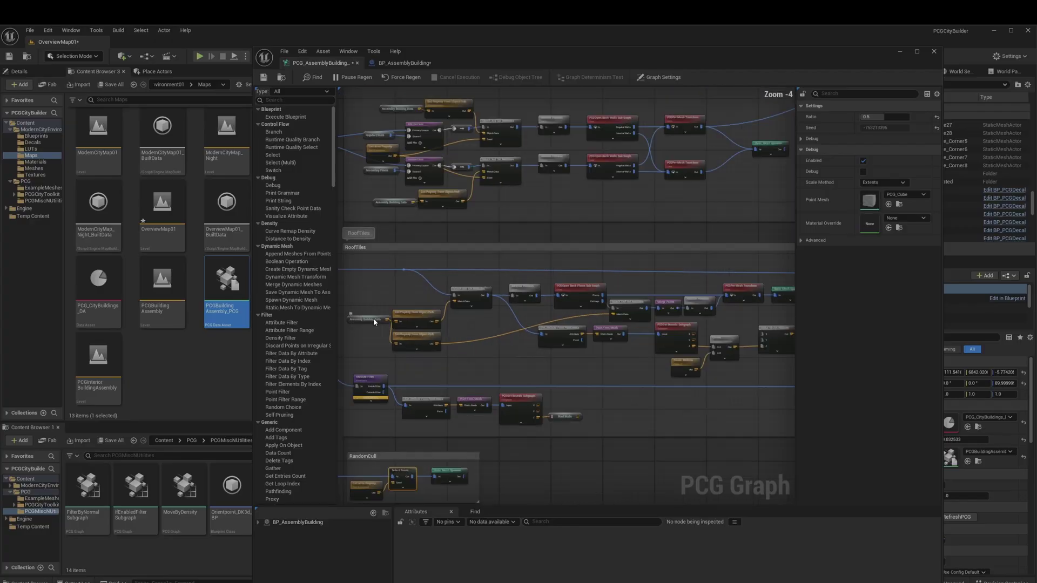
pyautogui.scroll(2, 374, 315)
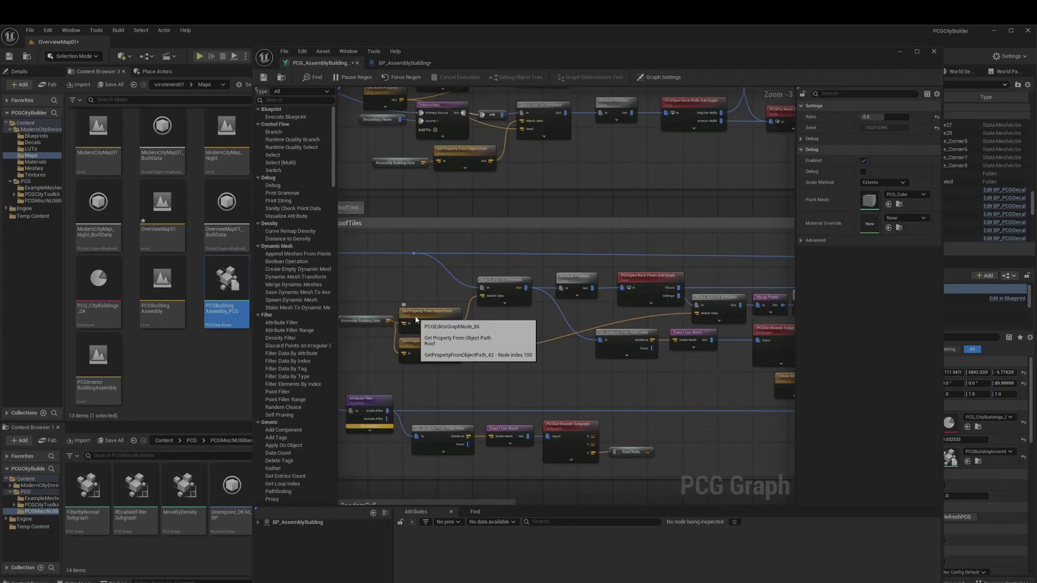
pyautogui.click(494, 289)
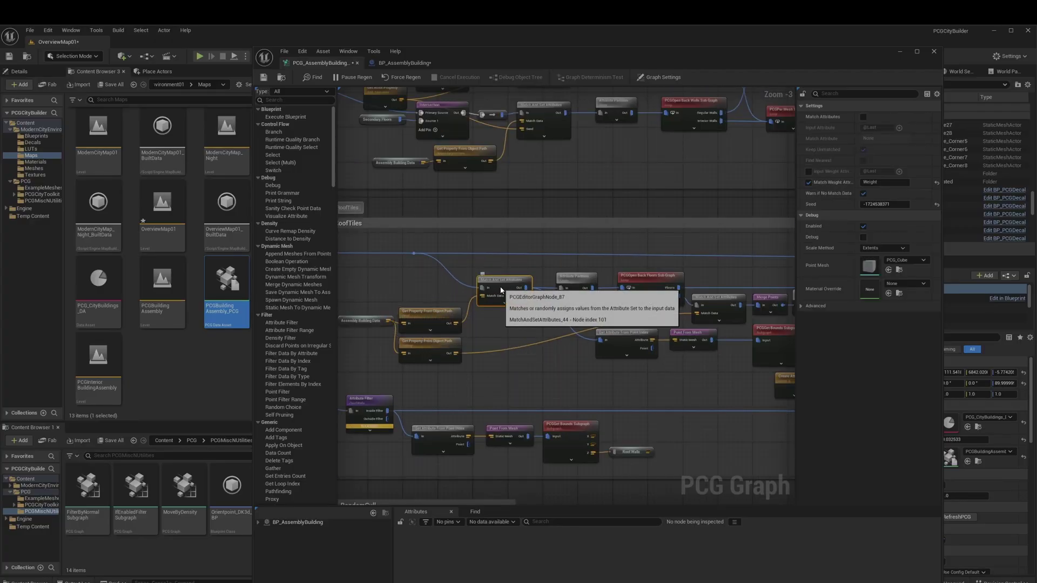
pyautogui.moveTo(439, 304); pyautogui.dragTo(435, 351)
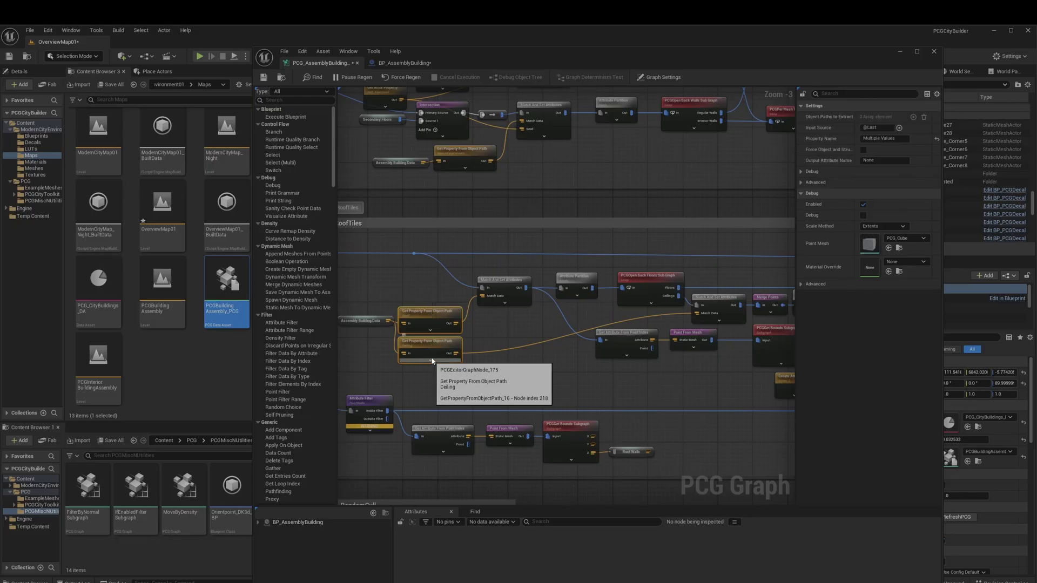
# Step: Open the open-back floors subgraph from RoofTiles and examine its Get Attribute From Point Index and Transform Points nodes
pyautogui.click(621, 283)
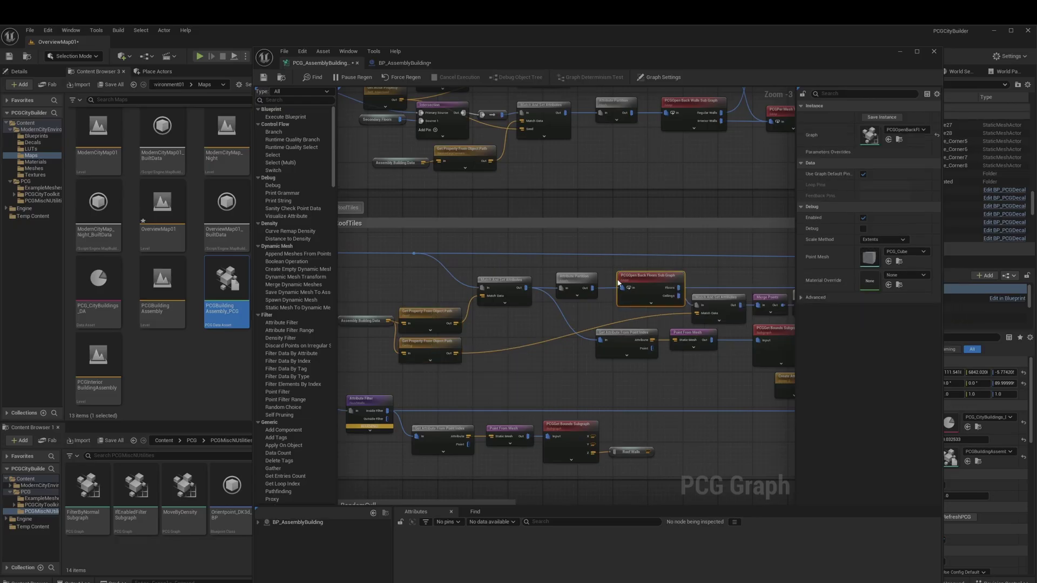
pyautogui.moveTo(650, 288); pyautogui.dragTo(493, 321, button='right')
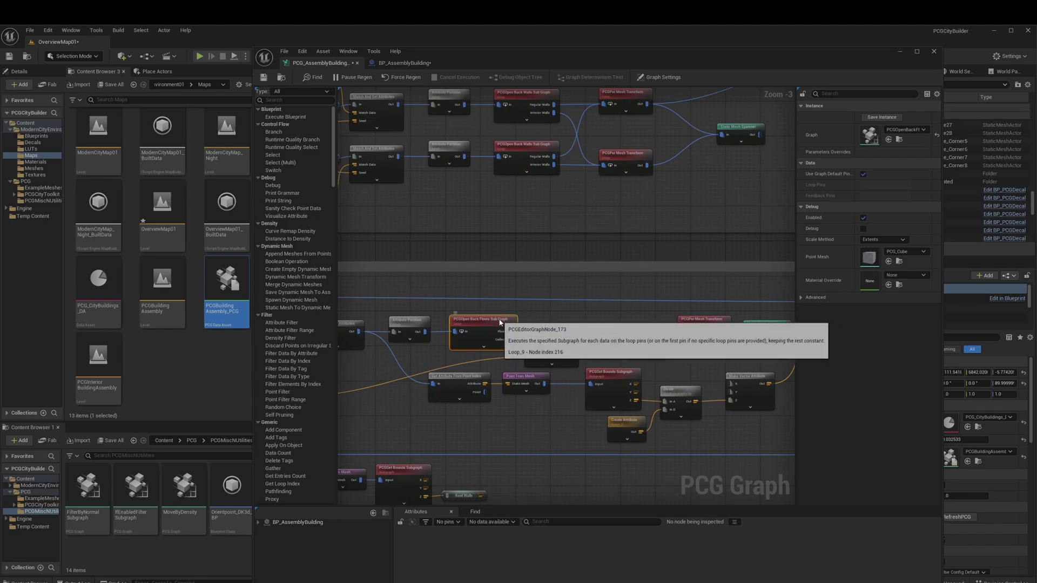
pyautogui.doubleClick(498, 324)
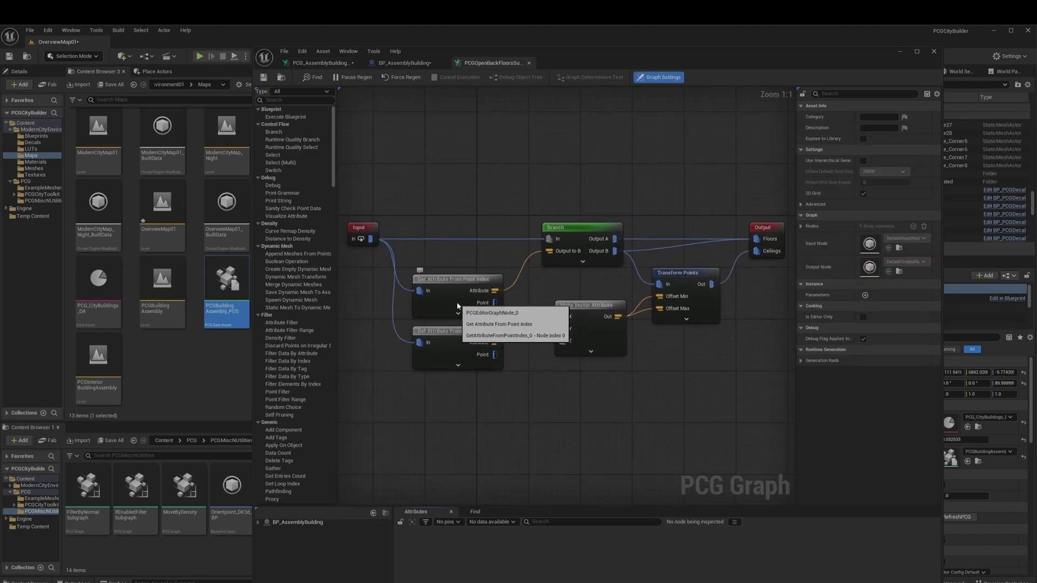
pyautogui.click(459, 301)
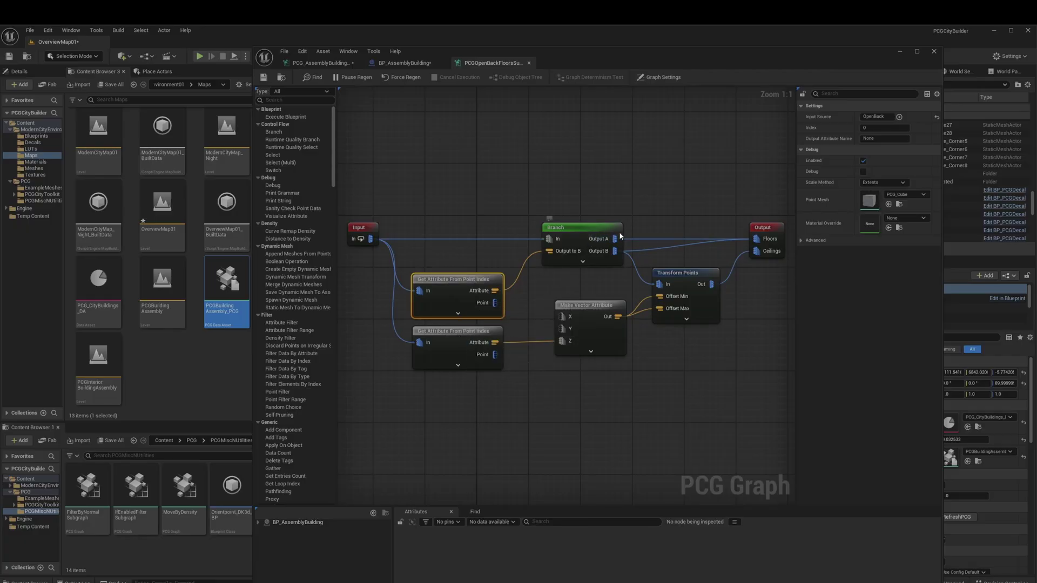
pyautogui.click(681, 284)
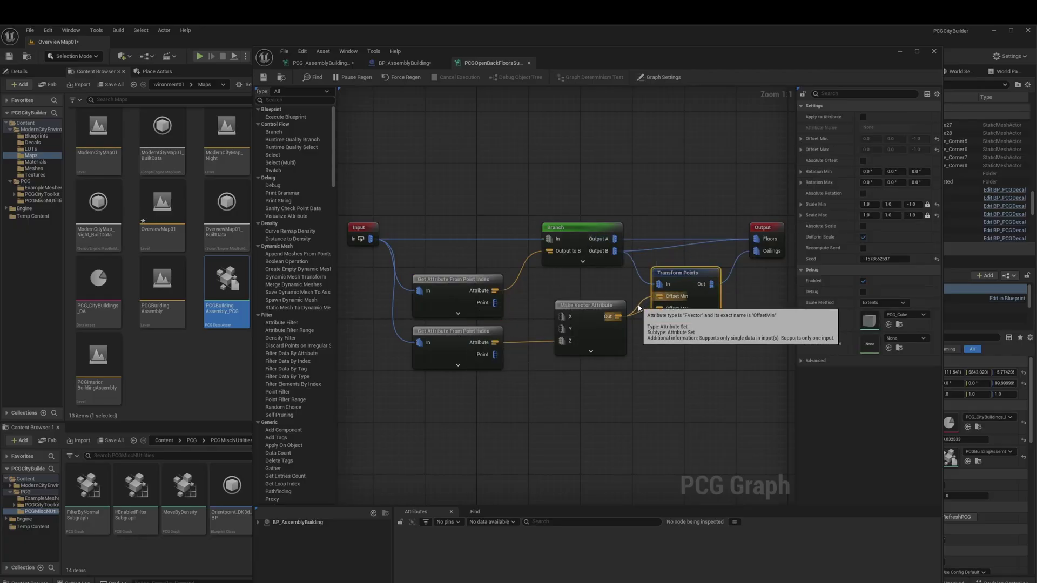
pyautogui.click(460, 350)
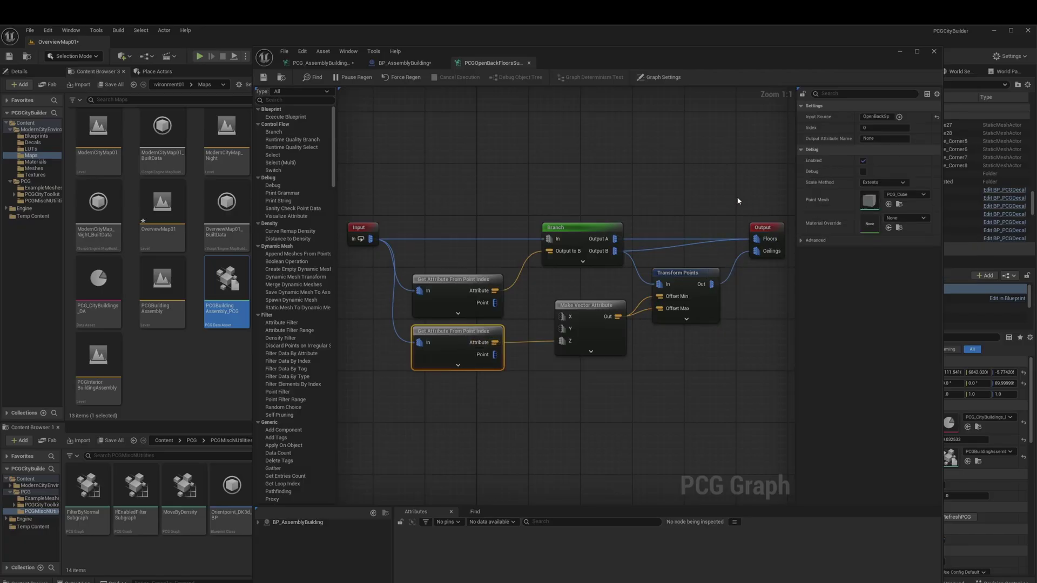
# Step: Return to the main assembly graph and examine the ceiling Match And Set Attributes, Merge Points and PCGPerMeshTransform nodes in RoofTiles
pyautogui.click(347, 62)
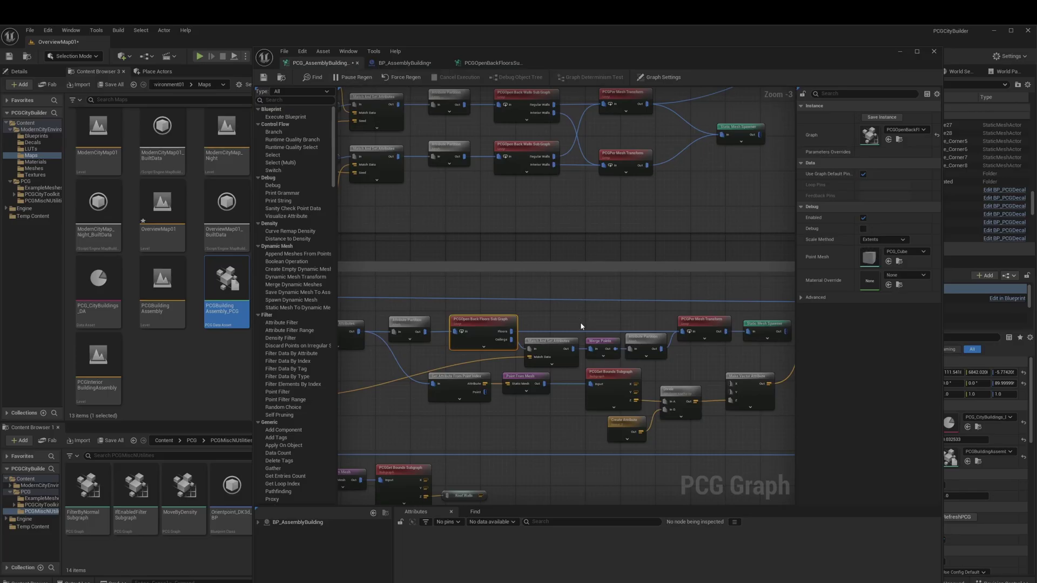
pyautogui.click(558, 345)
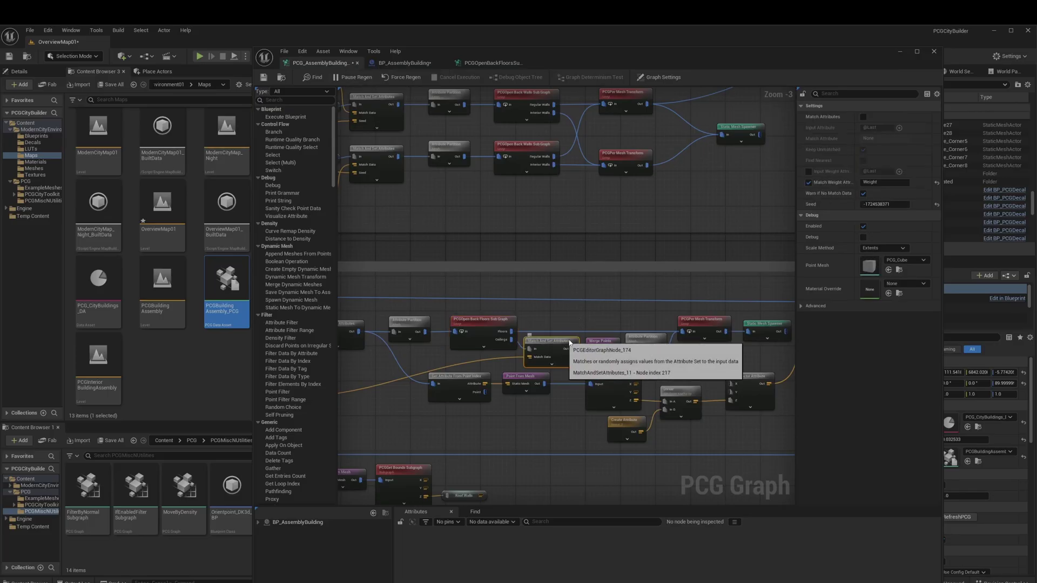
pyautogui.click(603, 344)
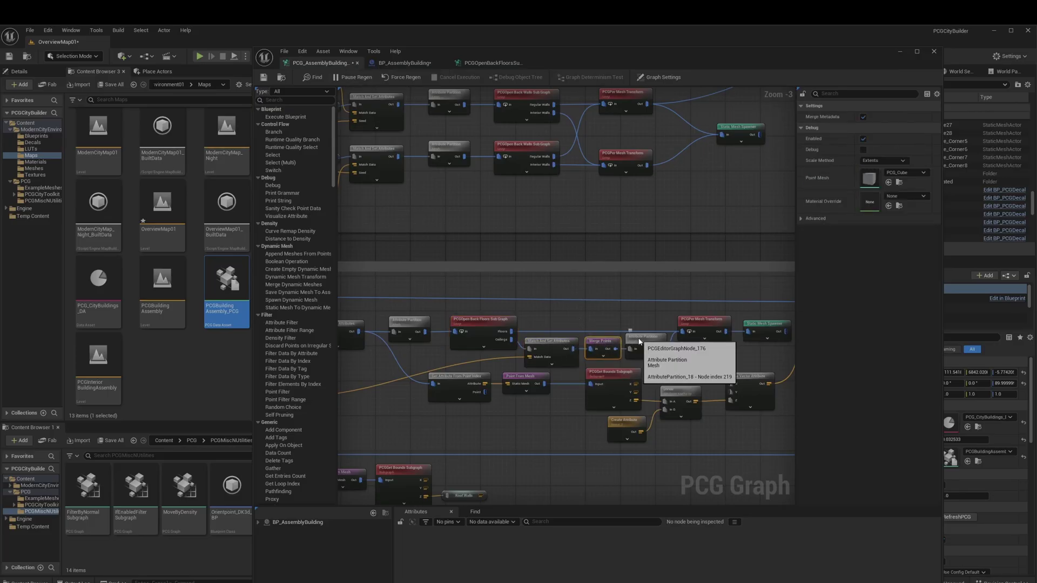
pyautogui.click(717, 318)
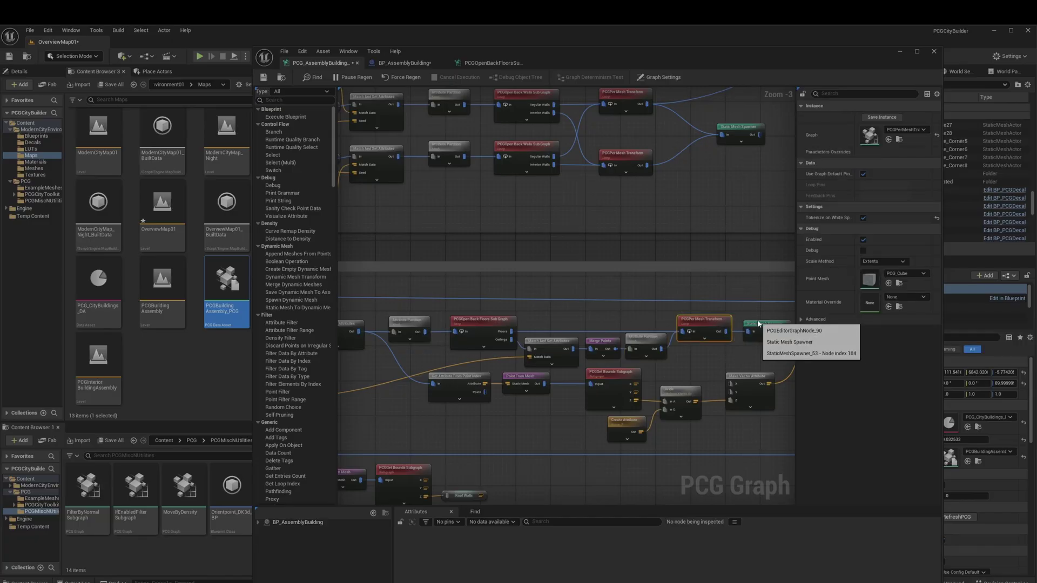
# Step: Open the PCGPerMeshTransform subgraph and examine its four Get Attribute From Point Index nodes and the Transform Points node
pyautogui.doubleClick(705, 320)
pyautogui.click(448, 246)
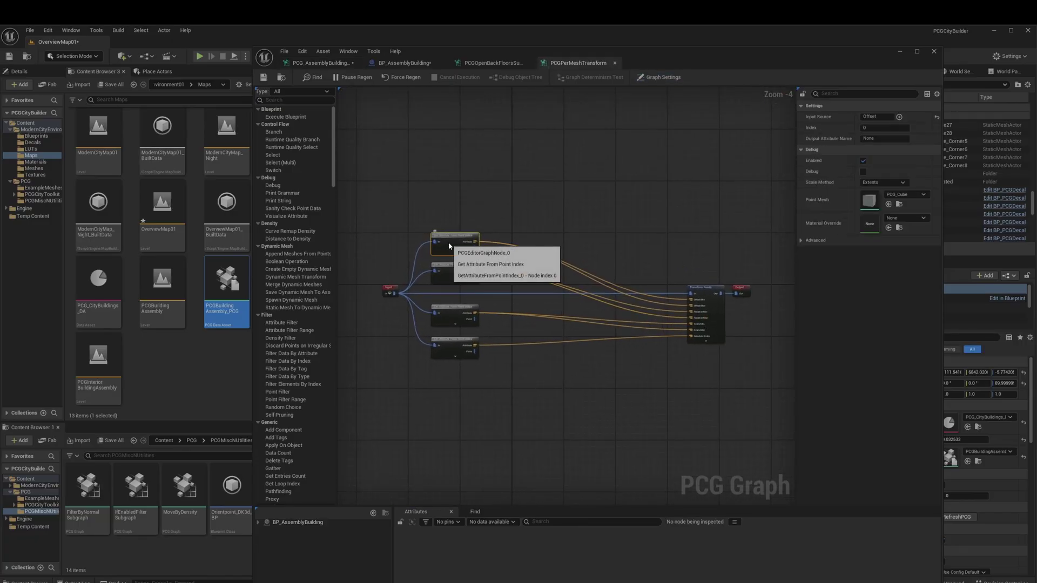
pyautogui.click(450, 273)
pyautogui.click(452, 314)
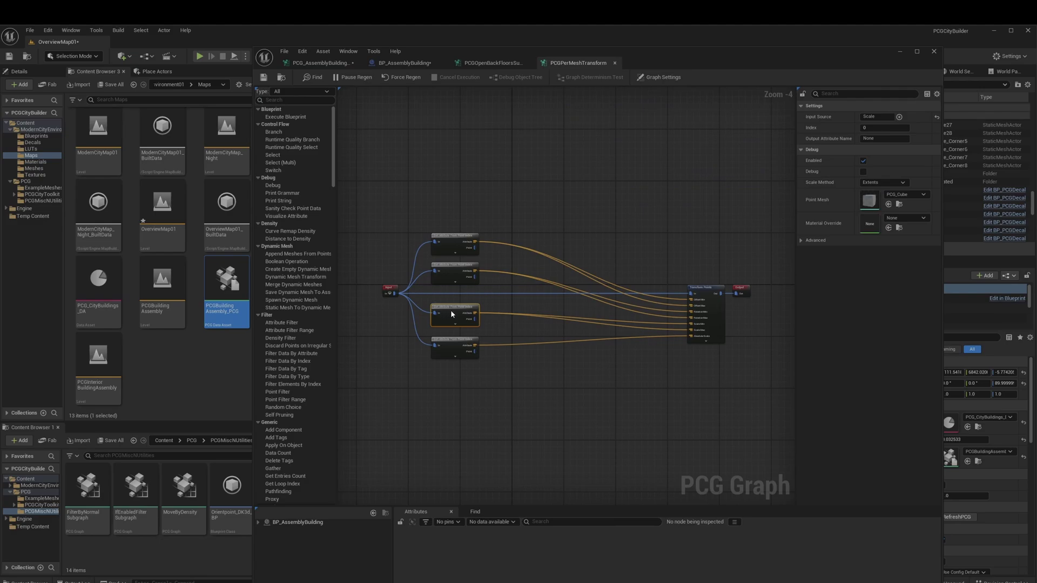
pyautogui.click(453, 349)
pyautogui.click(718, 309)
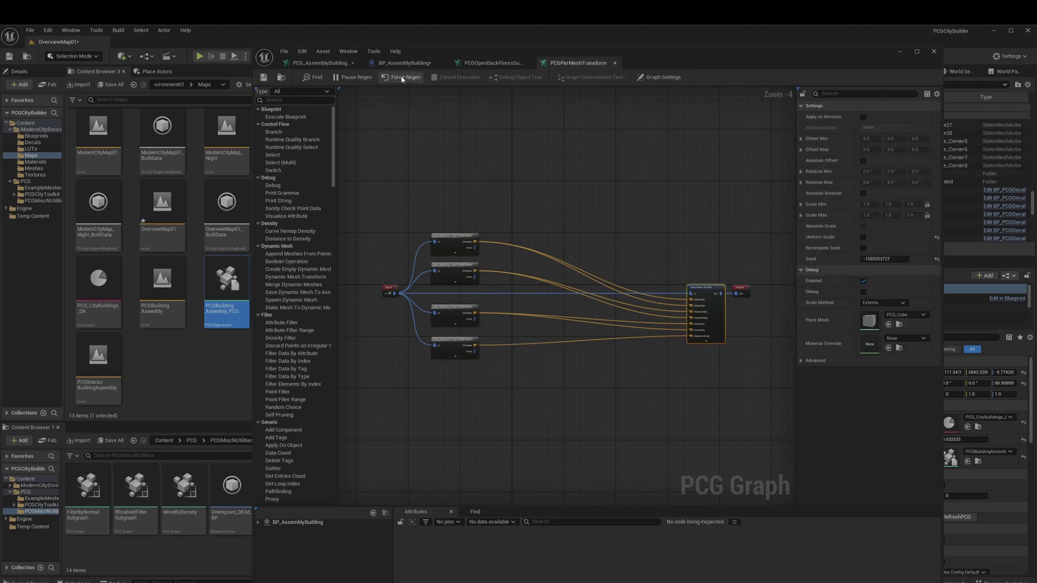
# Step: Return to the main assembly graph and examine RoofTiles' Static Mesh Spawner, Get Attribute From Point Index, Point From Mesh and PCGGet Bounds Subgraph nodes
pyautogui.click(323, 63)
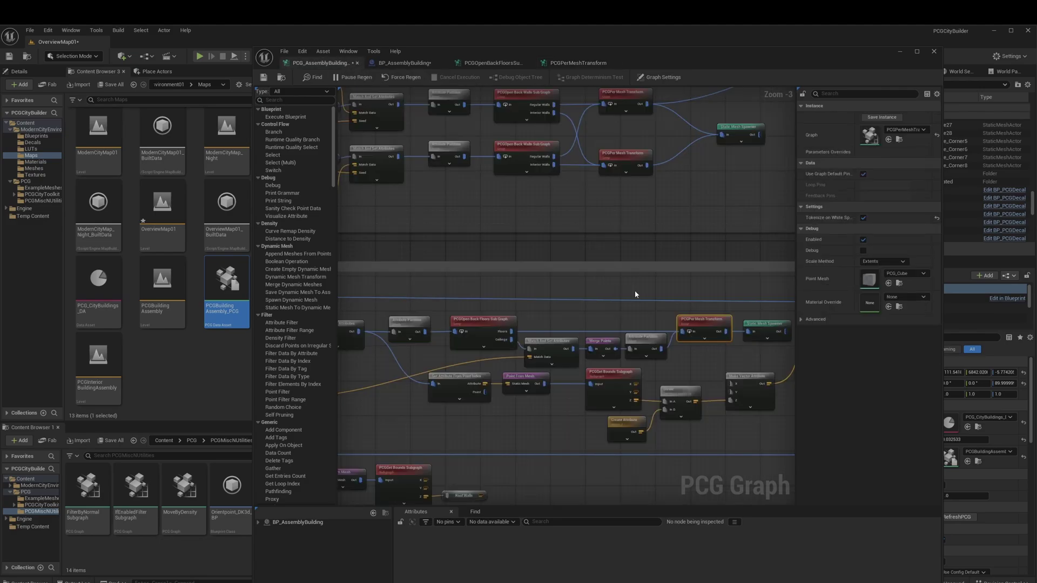
pyautogui.click(767, 338)
pyautogui.moveTo(441, 384); pyautogui.dragTo(491, 358, button='right')
pyautogui.click(492, 358)
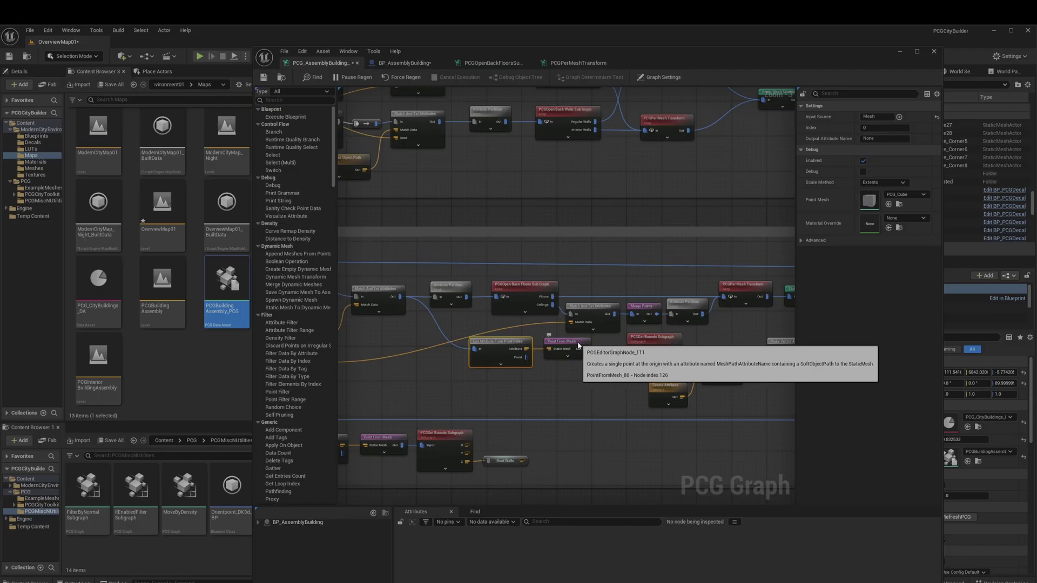
pyautogui.click(578, 345)
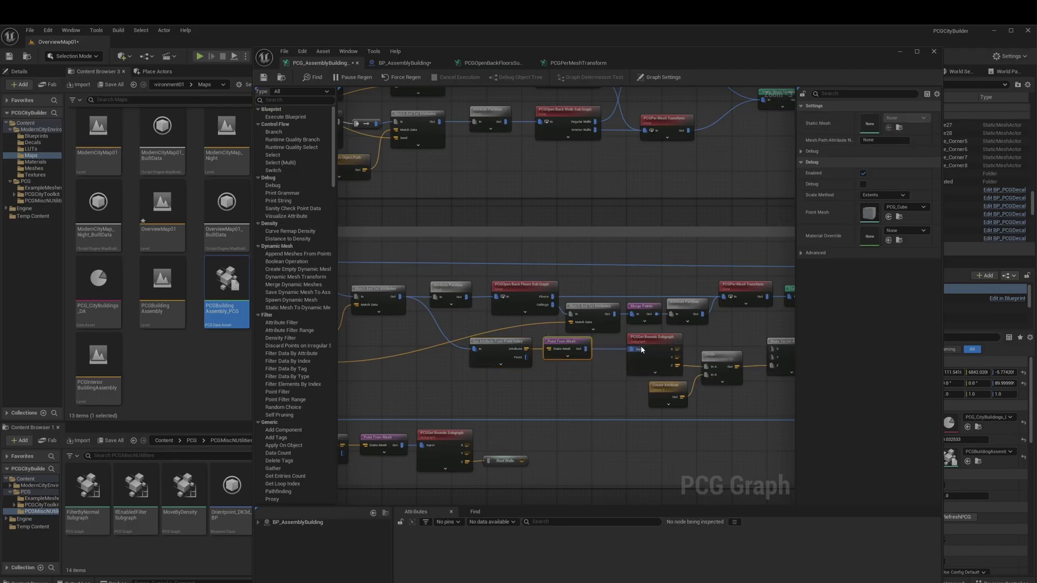
pyautogui.click(650, 345)
pyautogui.moveTo(700, 336); pyautogui.dragTo(587, 341, button='right')
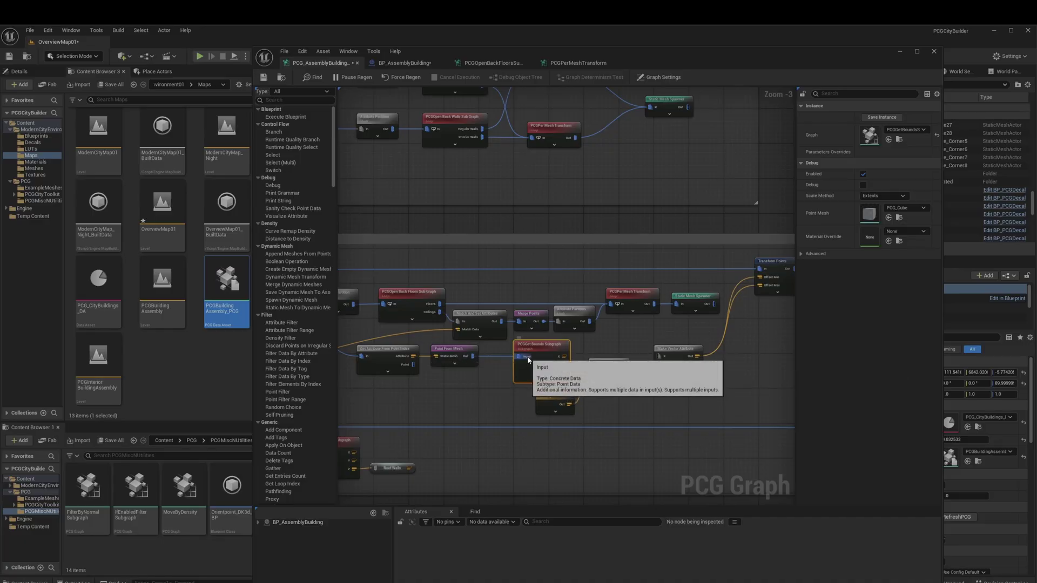
# Step: Open the PCGGetBoundsSubgraph and examine its Get Attribute From Point Index, Subtract and Abs nodes
pyautogui.doubleClick(541, 373)
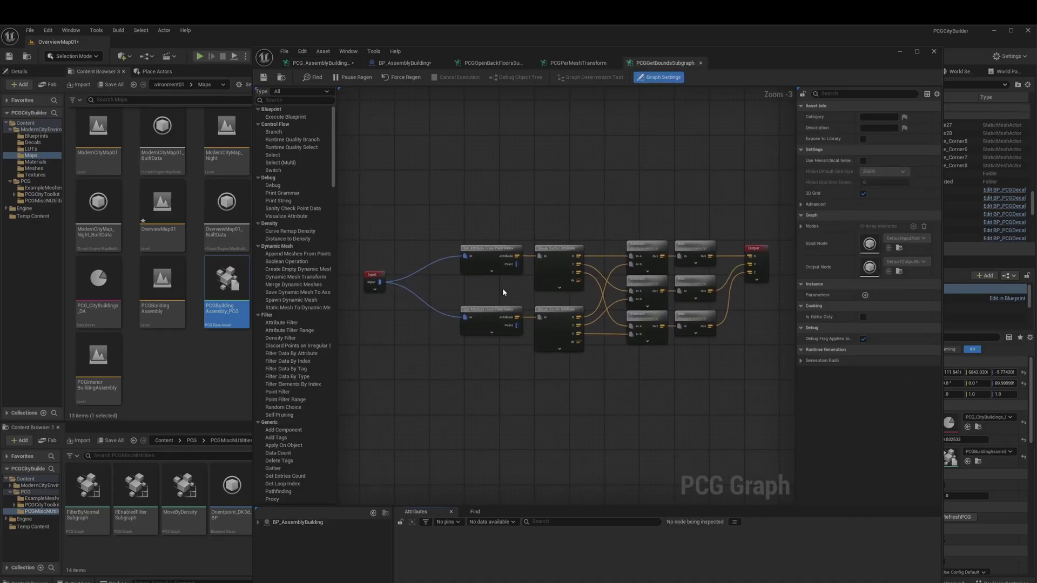
pyautogui.click(495, 259)
pyautogui.click(488, 316)
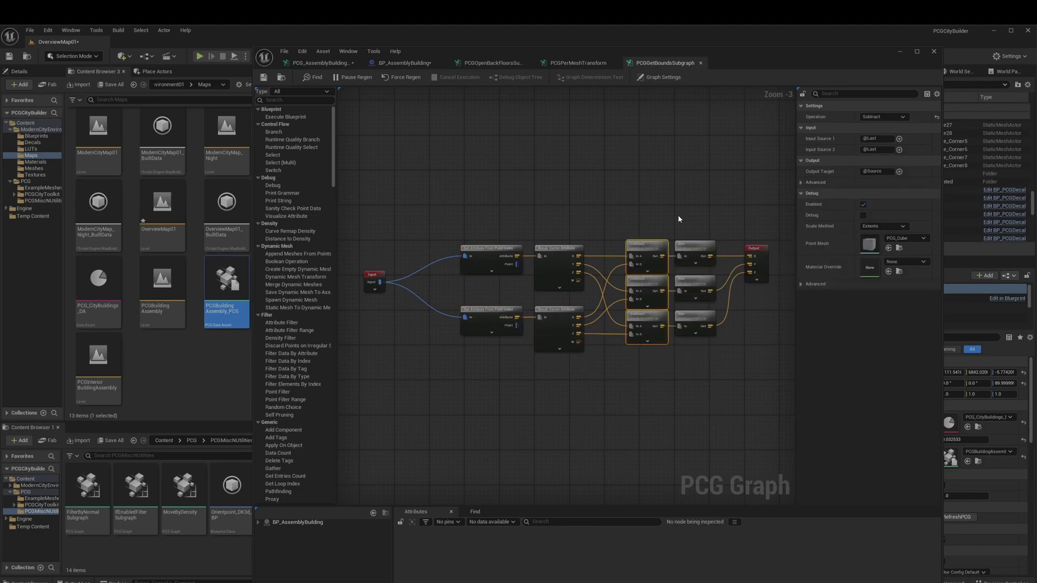
pyautogui.moveTo(678, 215); pyautogui.dragTo(701, 372)
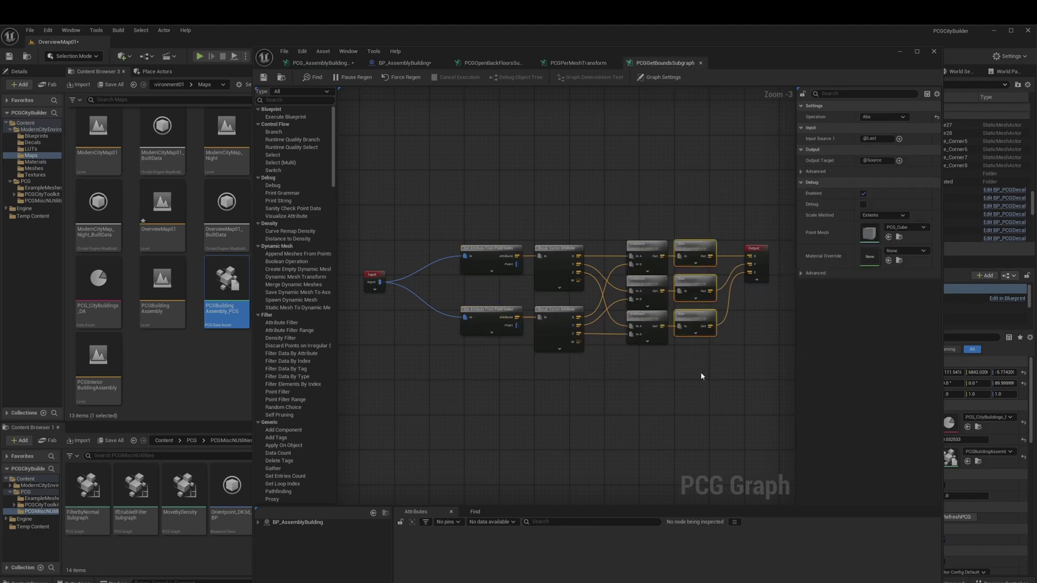
# Step: Return to the main assembly graph and examine the Divide, Make Vector Attribute and Transform Points nodes in RoofTiles
pyautogui.click(321, 63)
pyautogui.click(605, 373)
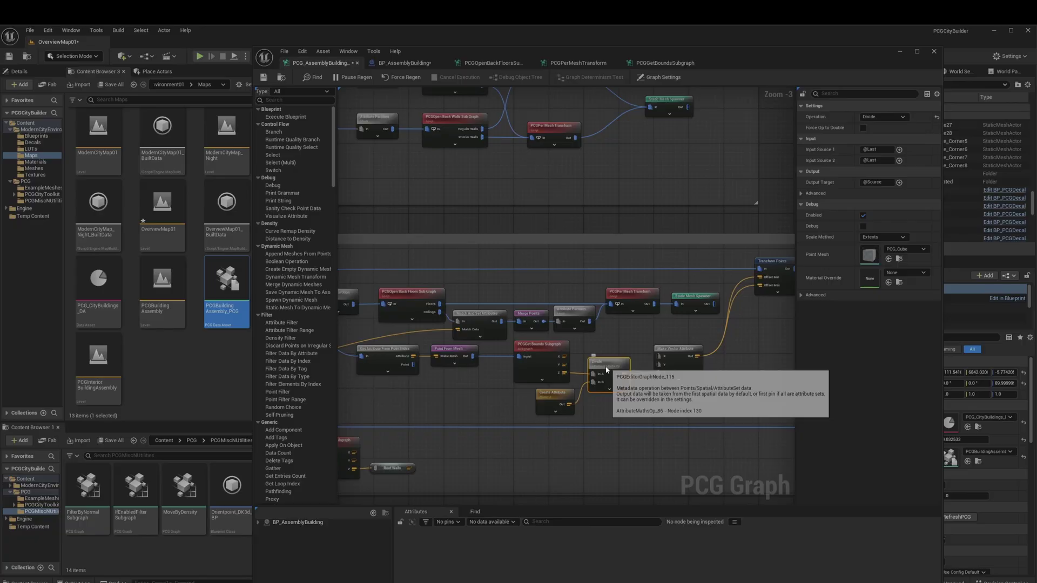
pyautogui.click(678, 351)
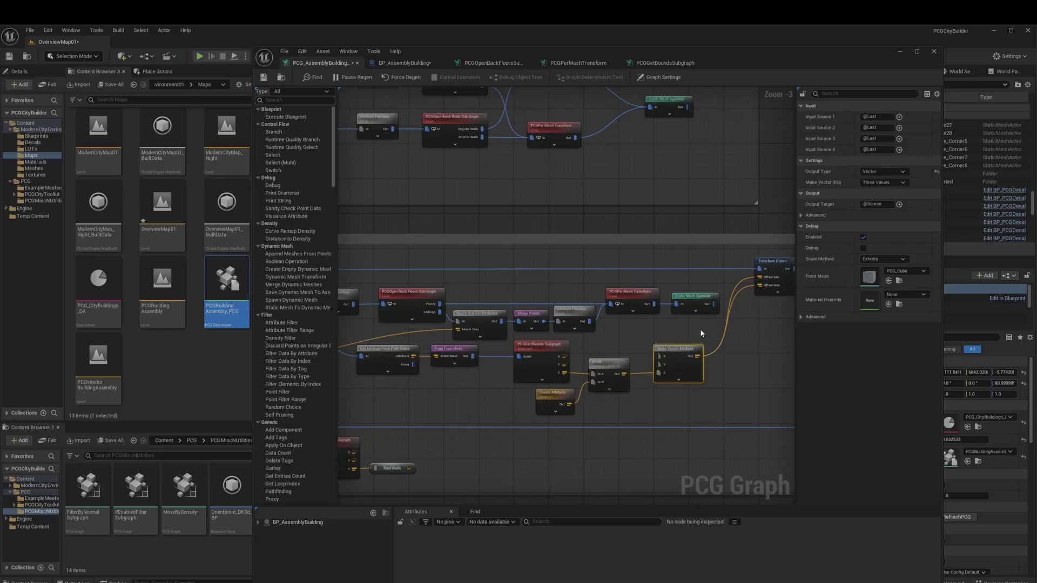
pyautogui.moveTo(700, 329); pyautogui.dragTo(640, 377, button='right')
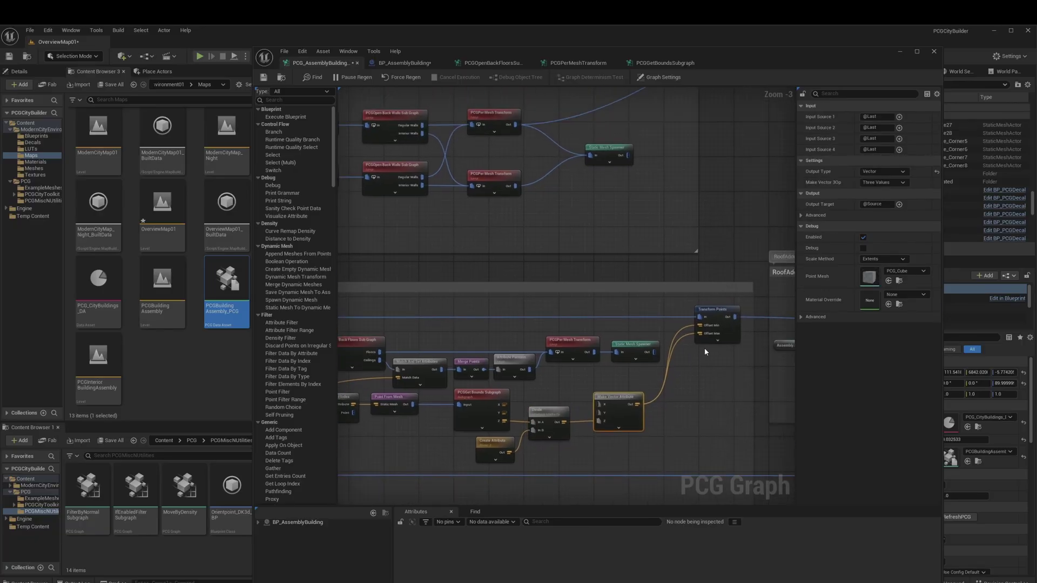
pyautogui.click(722, 321)
# Step: Examine the RoofAddons section's Match And Set Attributes and Attribute Partition nodes
pyautogui.moveTo(814, 318); pyautogui.dragTo(461, 313, button='right')
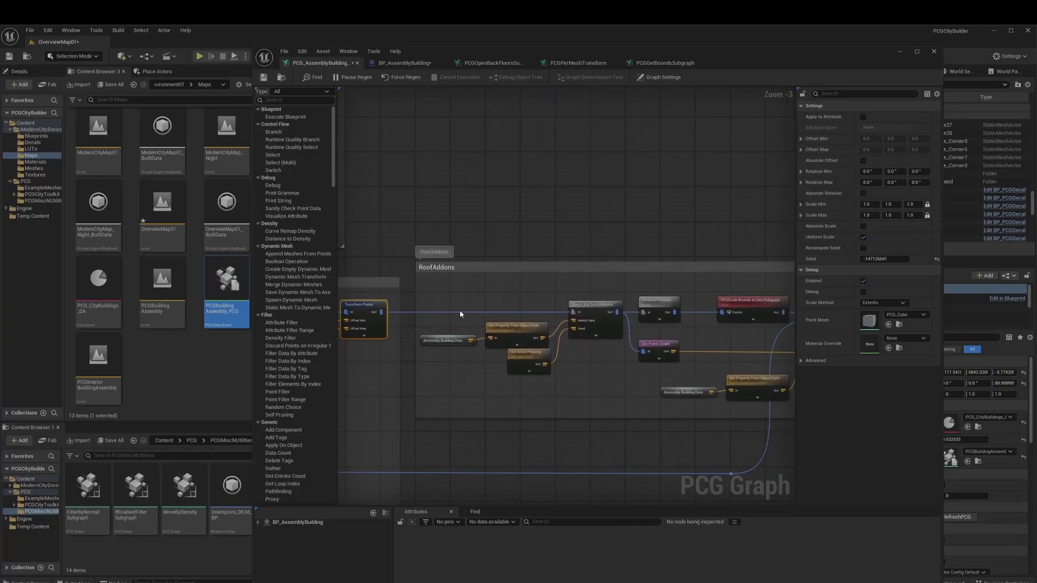
pyautogui.click(593, 316)
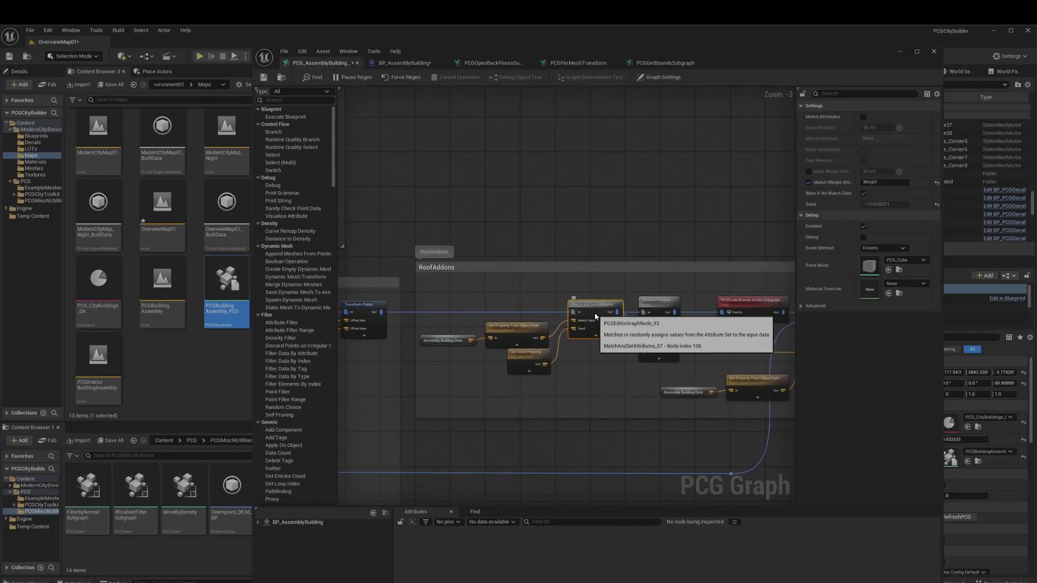
pyautogui.click(658, 305)
# Step: Open the PCGScaleBoundsToSize subgraph from RoofAddons and examine its Get Attribute From Point Index, Bounds Modifier and Extents Modifier nodes
pyautogui.moveTo(735, 342); pyautogui.dragTo(498, 336, button='right')
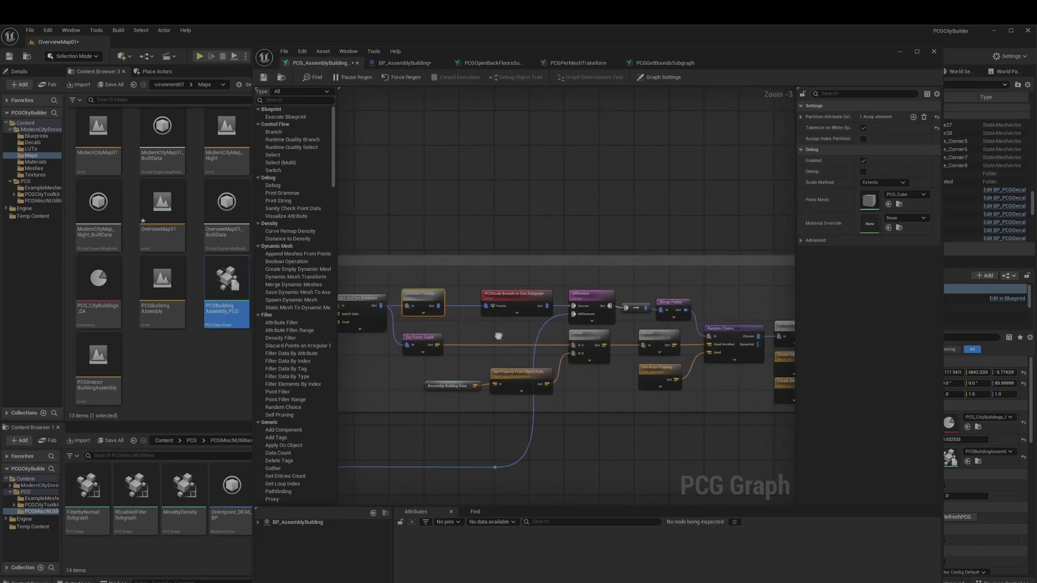
pyautogui.click(528, 302)
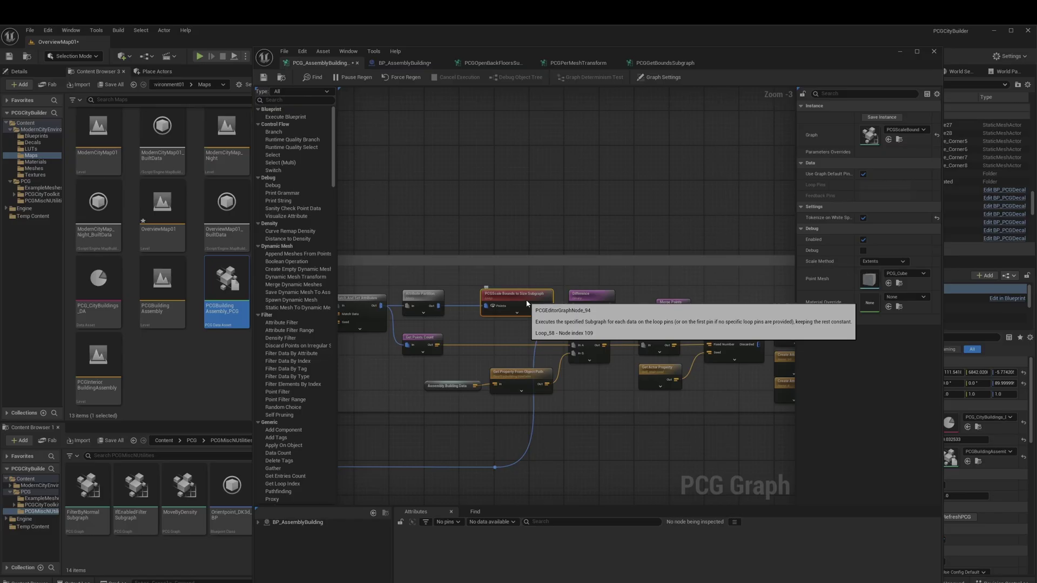
pyautogui.doubleClick(526, 303)
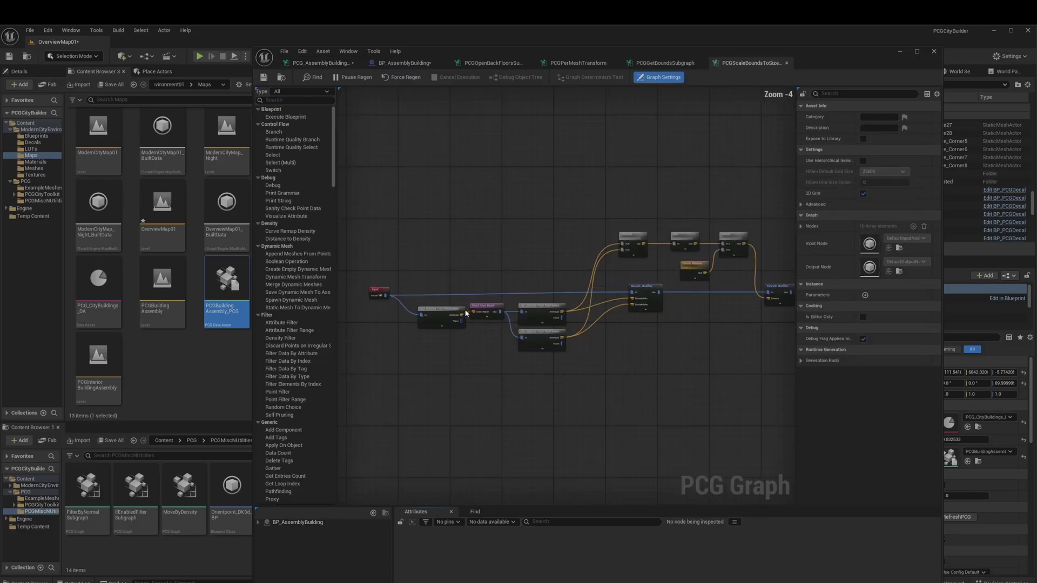
pyautogui.click(438, 320)
pyautogui.click(573, 305)
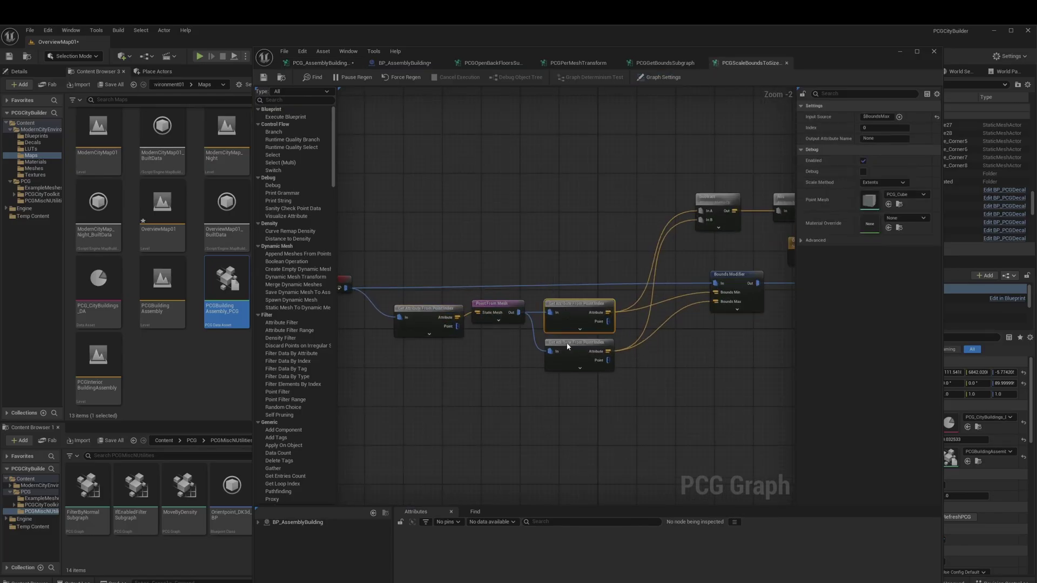
pyautogui.click(572, 344)
pyautogui.click(737, 276)
pyautogui.moveTo(728, 259); pyautogui.dragTo(507, 282, button='right')
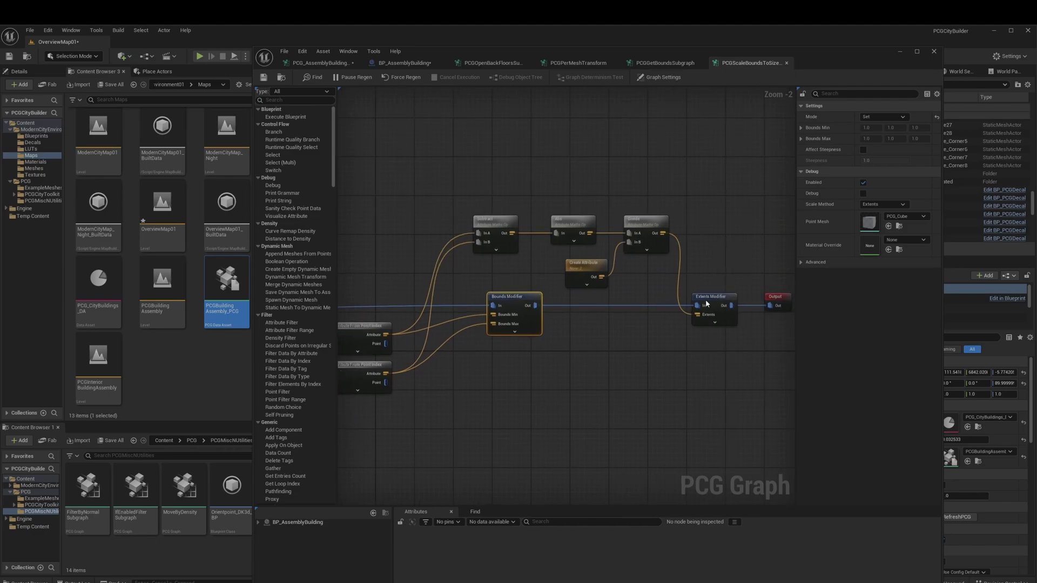
pyautogui.click(708, 299)
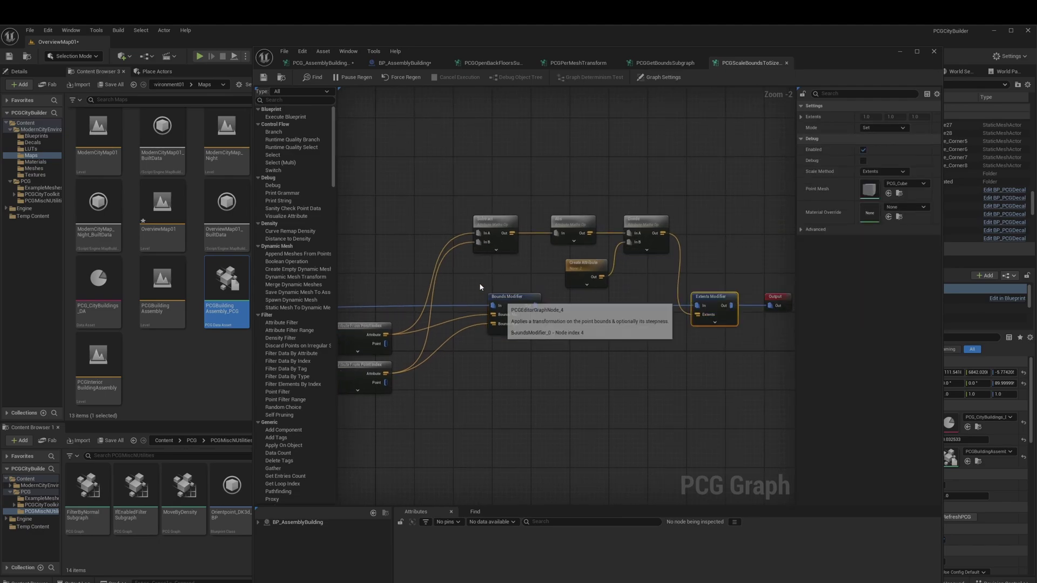
# Step: Return to the main assembly graph, examine RoofAddons' Difference node and trace its Differences input back to the RoofWalls Attribute Filter
pyautogui.click(321, 63)
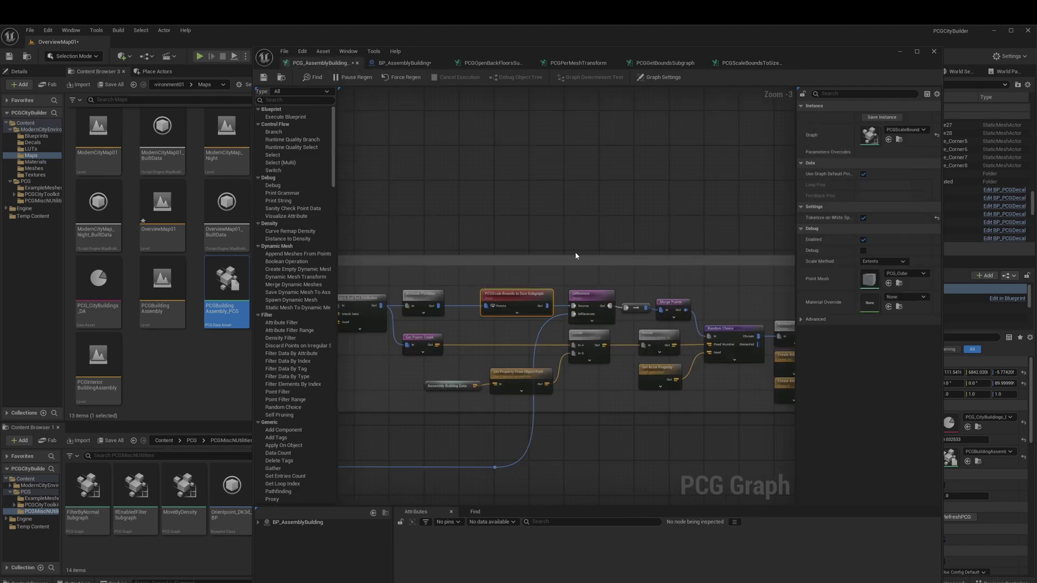
pyautogui.click(601, 305)
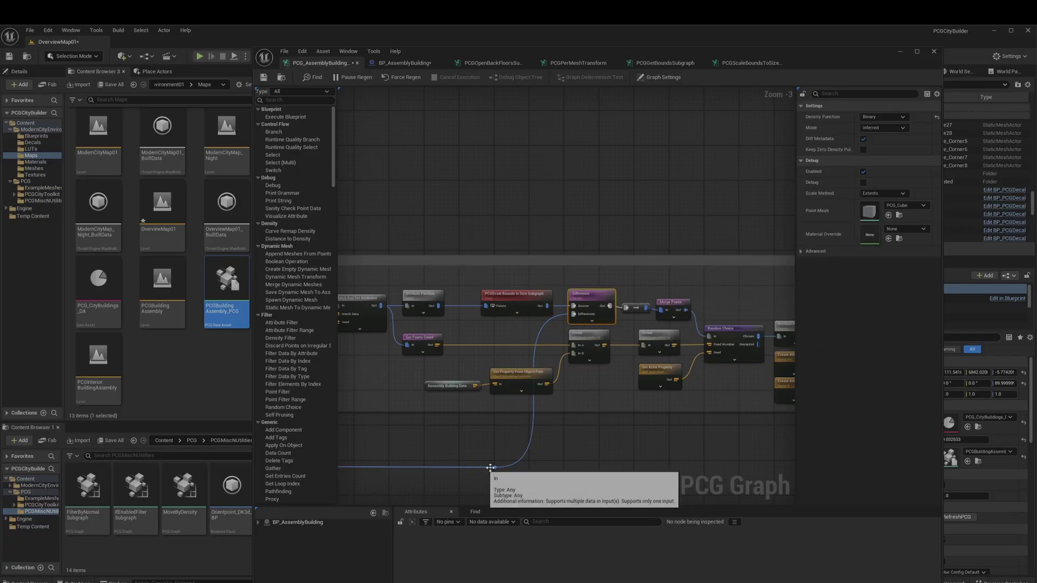
pyautogui.moveTo(435, 447); pyautogui.dragTo(633, 408, button='right')
pyautogui.scroll(-2, 632, 408)
pyautogui.scroll(4, 536, 410)
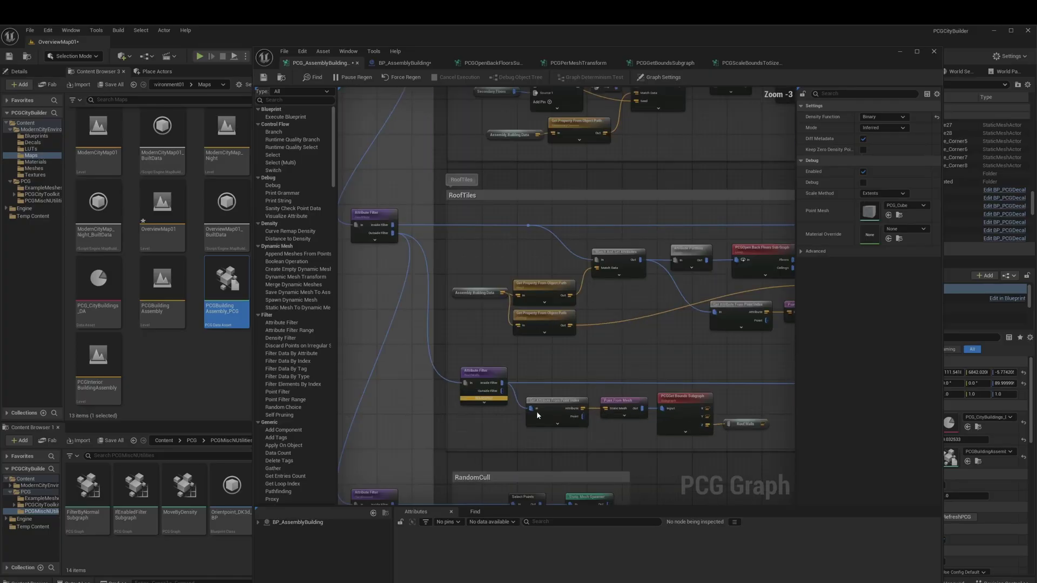
pyautogui.click(463, 371)
pyautogui.moveTo(467, 399)
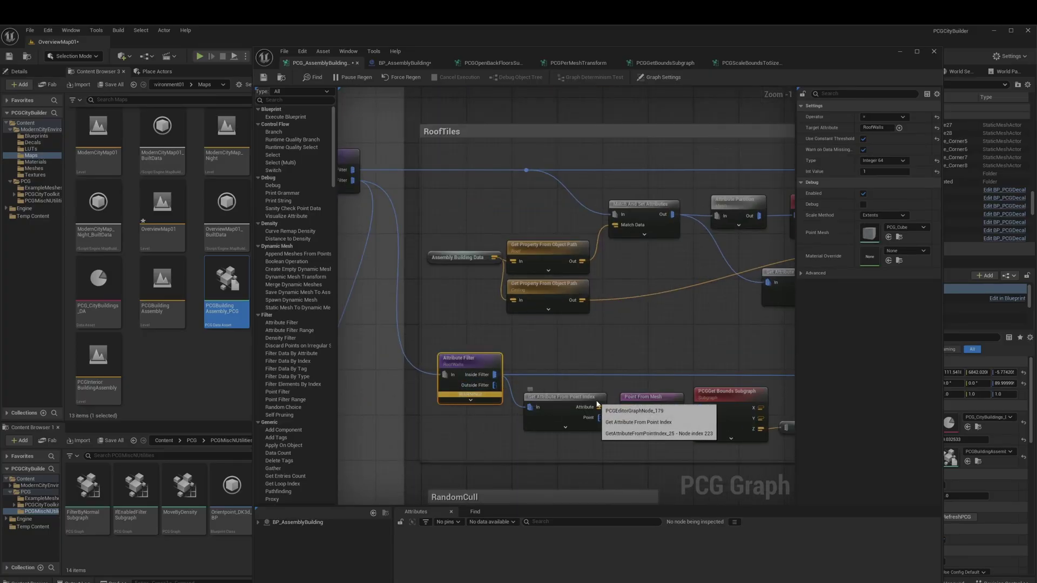
# Step: Examine the Point From Mesh, PCGGet Bounds Subgraph and Roof Walls reroute nodes in the RoofWalls branch
pyautogui.click(643, 401)
pyautogui.moveTo(718, 397); pyautogui.dragTo(480, 404, button='right')
pyautogui.click(481, 404)
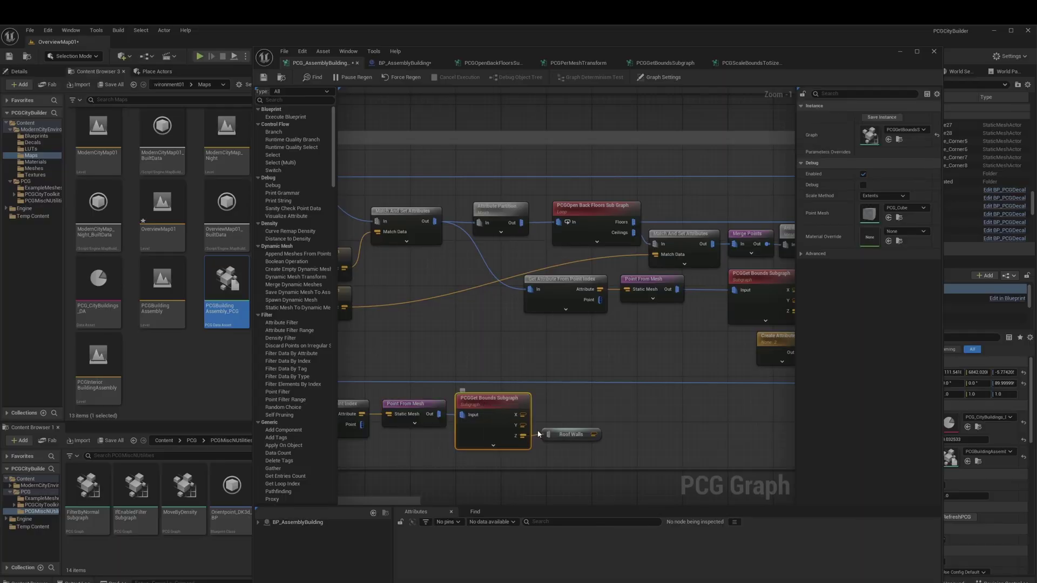
pyautogui.click(566, 438)
# Step: Examine RoofAddons' Random Choice node and the Get Property From Object Path node that feeds its Divide node
pyautogui.moveTo(565, 438); pyautogui.dragTo(717, 452, button='right')
pyautogui.scroll(-2, 781, 402)
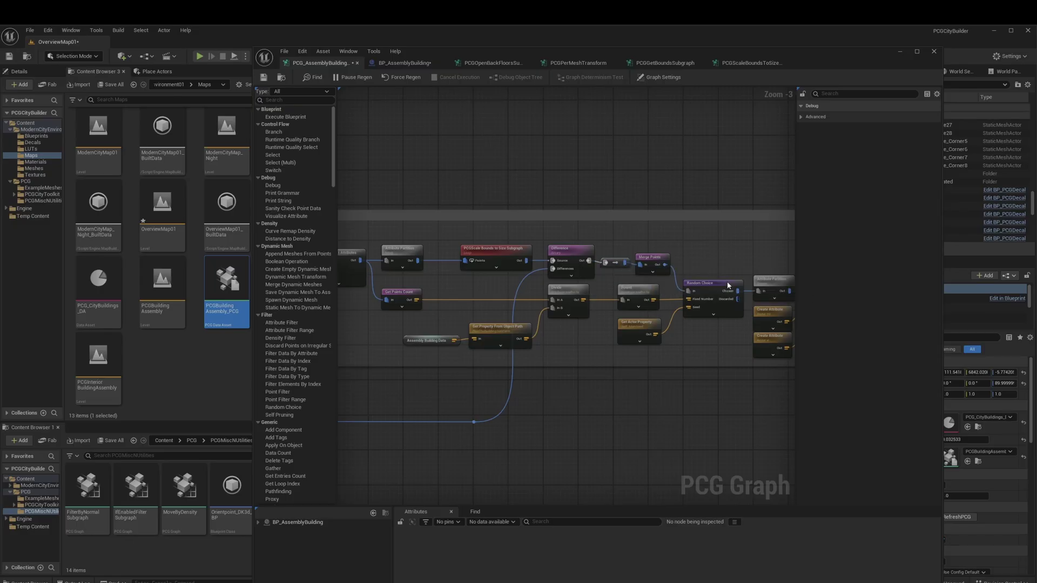
pyautogui.click(708, 294)
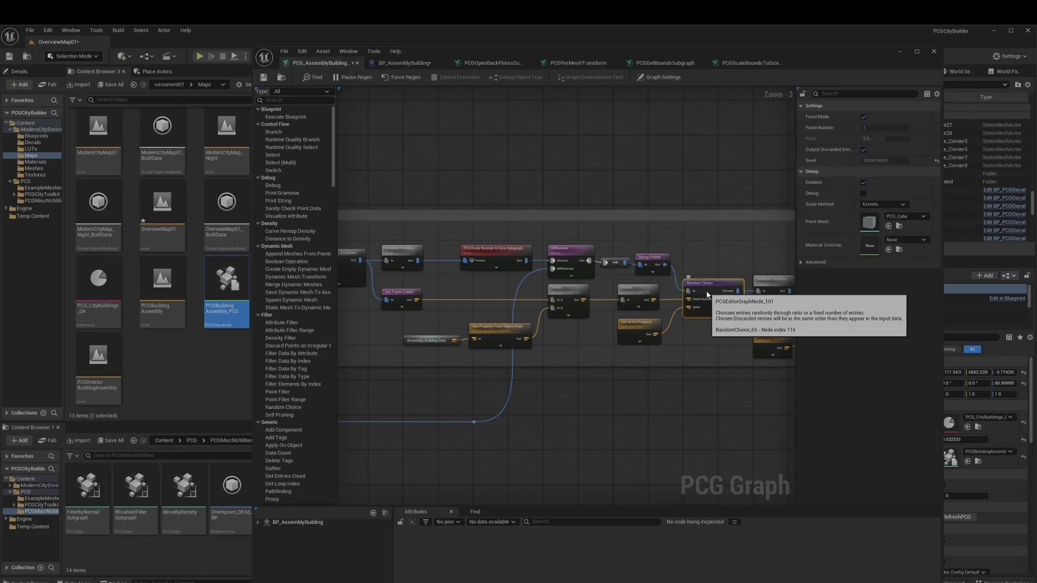
pyautogui.scroll(2, 636, 304)
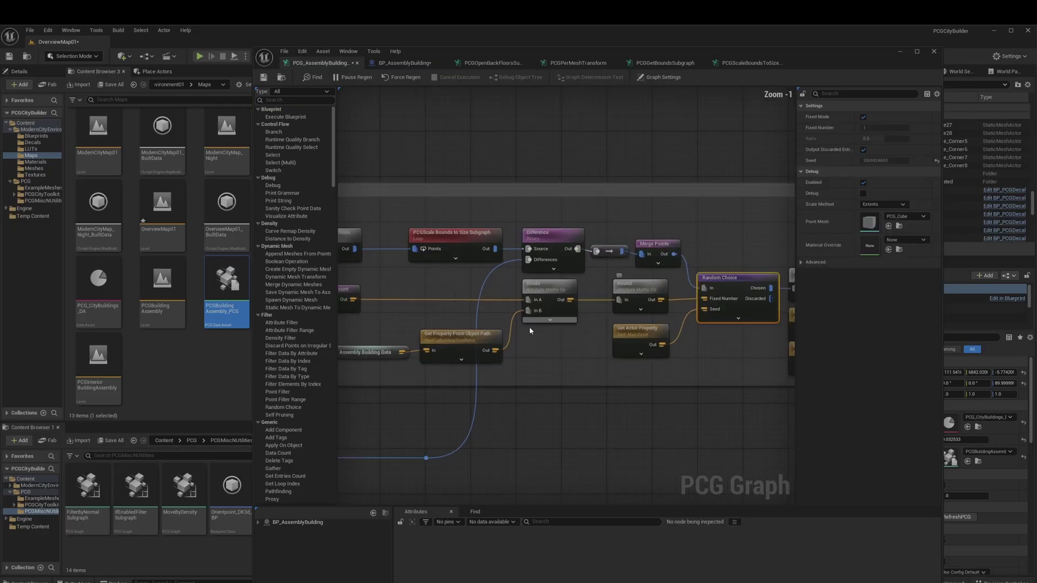
pyautogui.click(594, 374)
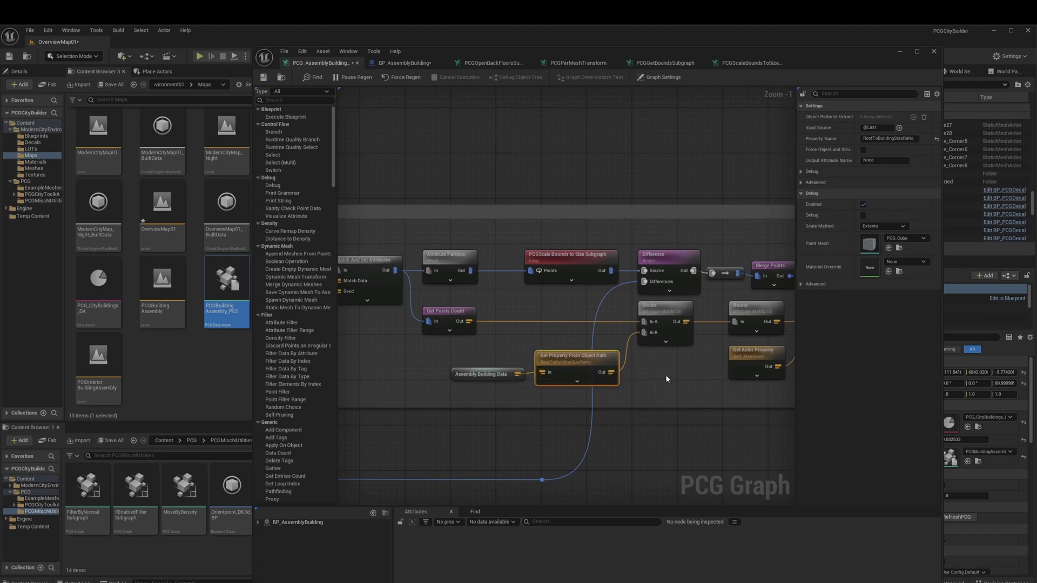
pyautogui.scroll(-1, 666, 379)
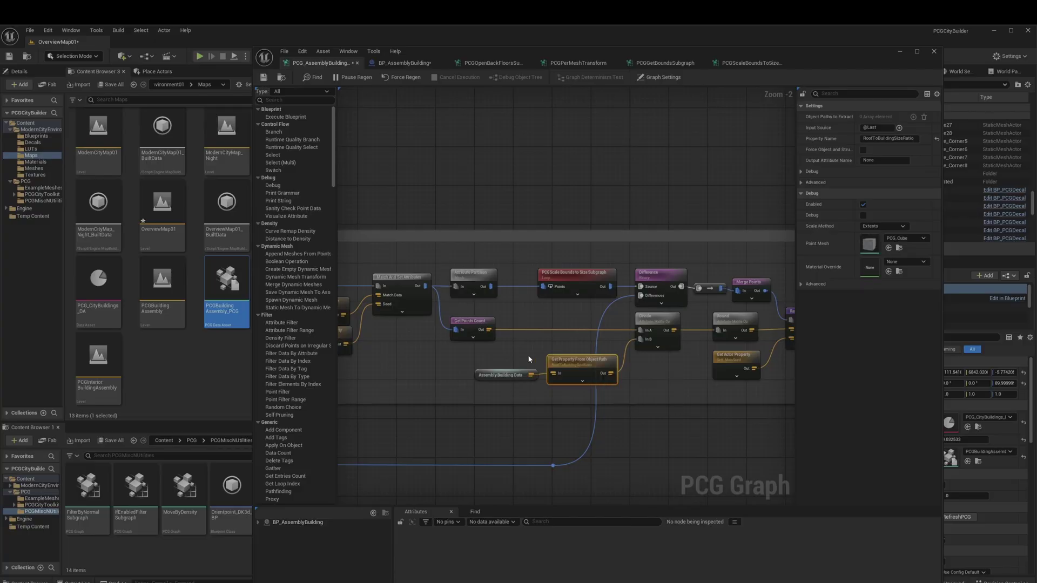
pyautogui.moveTo(529, 359); pyautogui.dragTo(307, 367, button='right')
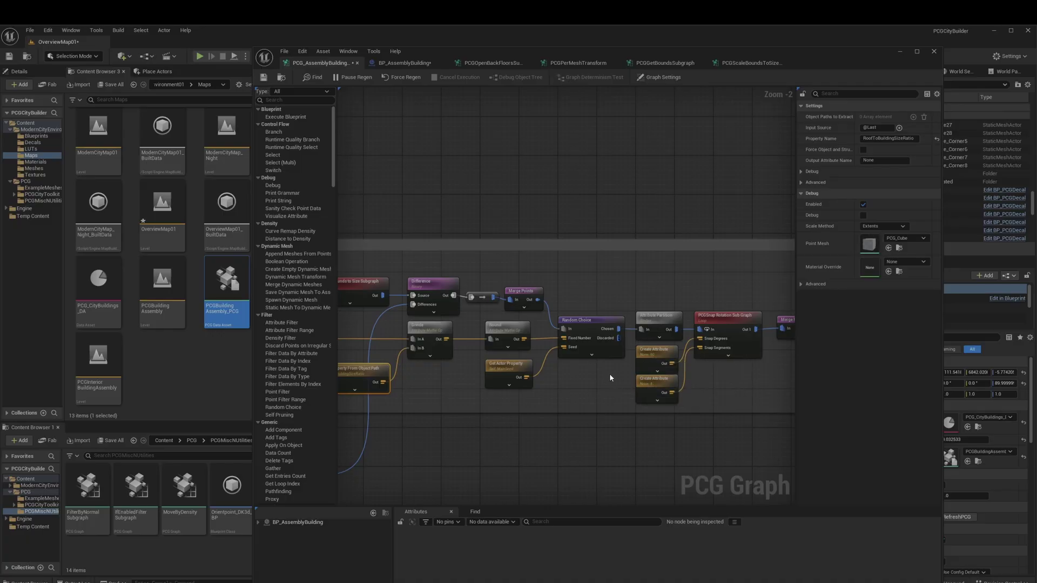
# Step: Review the Random Choice node's settings again and examine the Attribute Partition node that follows it in RoofAddons
pyautogui.moveTo(490, 397); pyautogui.dragTo(545, 409, button='right')
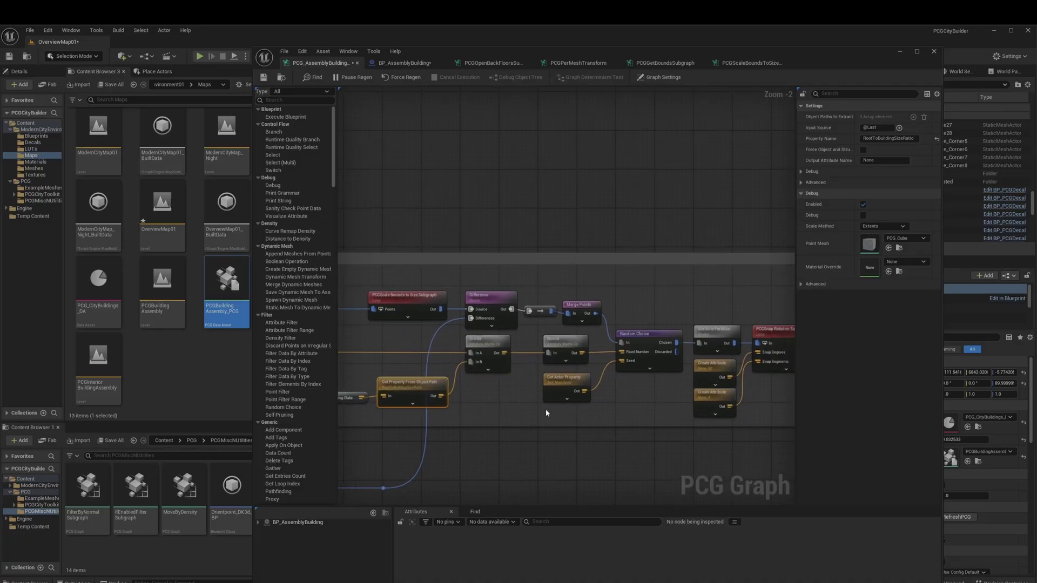
pyautogui.click(649, 346)
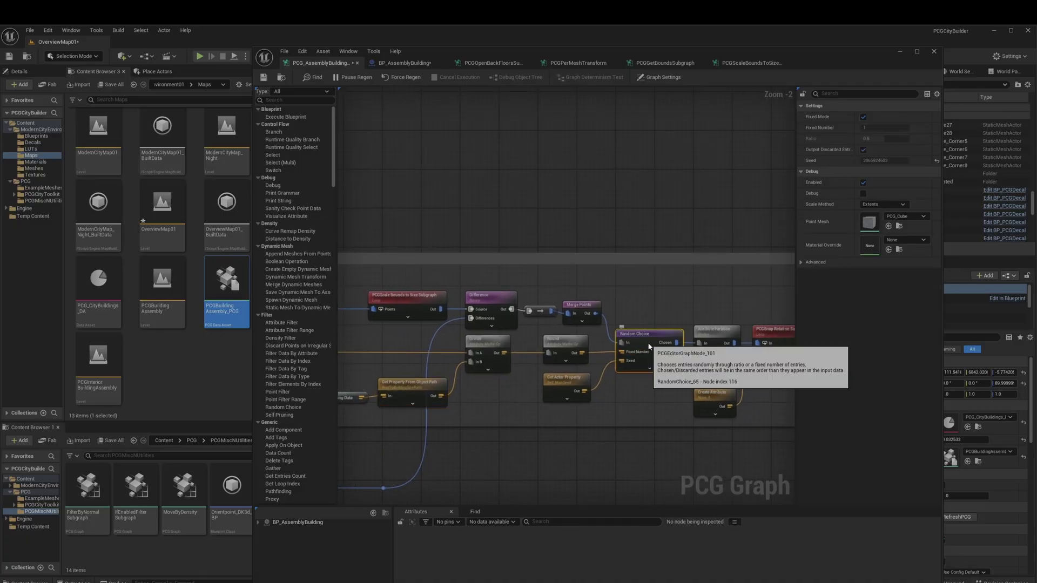
pyautogui.click(723, 339)
# Step: Open the PCGSnap Rotation SubGraph used in RoofAddons and examine its noise and Multiply nodes
pyautogui.moveTo(738, 313); pyautogui.dragTo(488, 317, button='right')
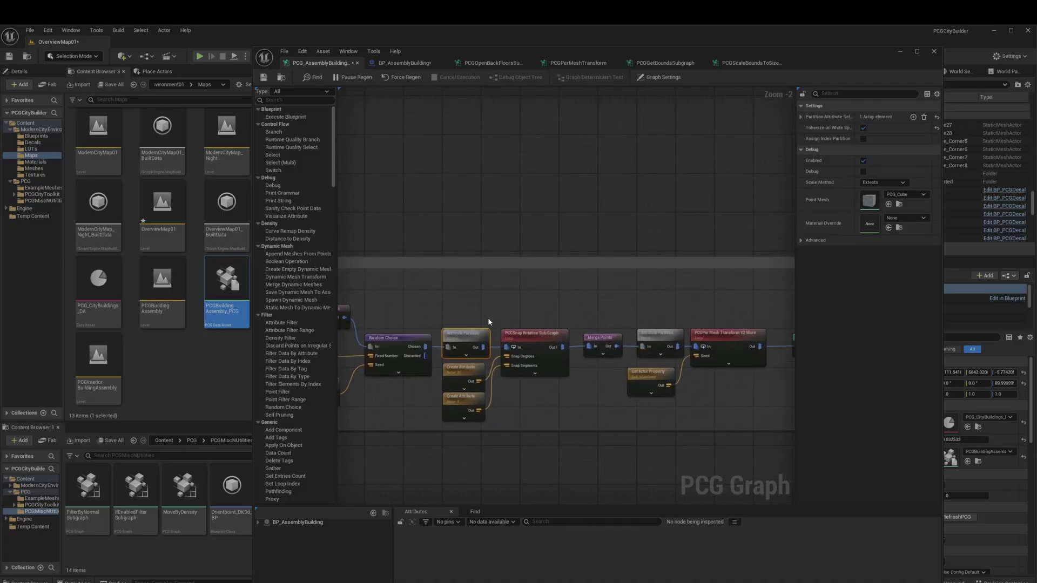
pyautogui.click(535, 345)
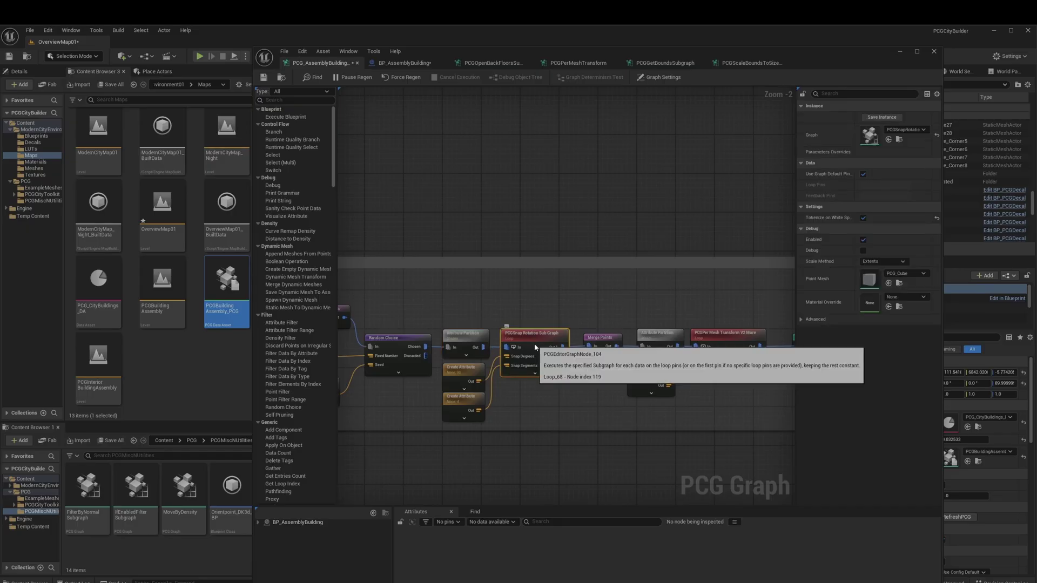
pyautogui.doubleClick(535, 347)
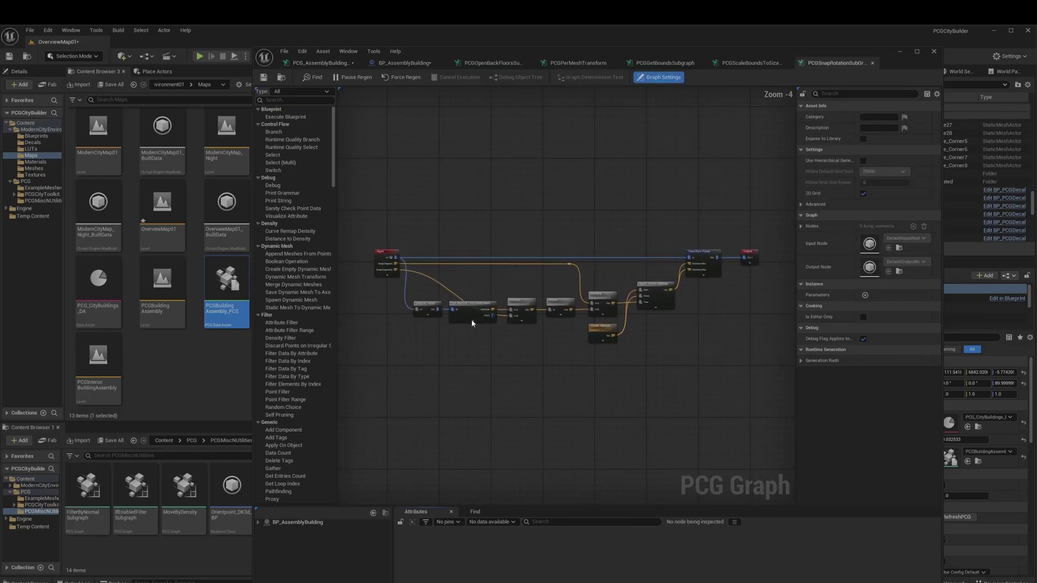
pyautogui.click(468, 304)
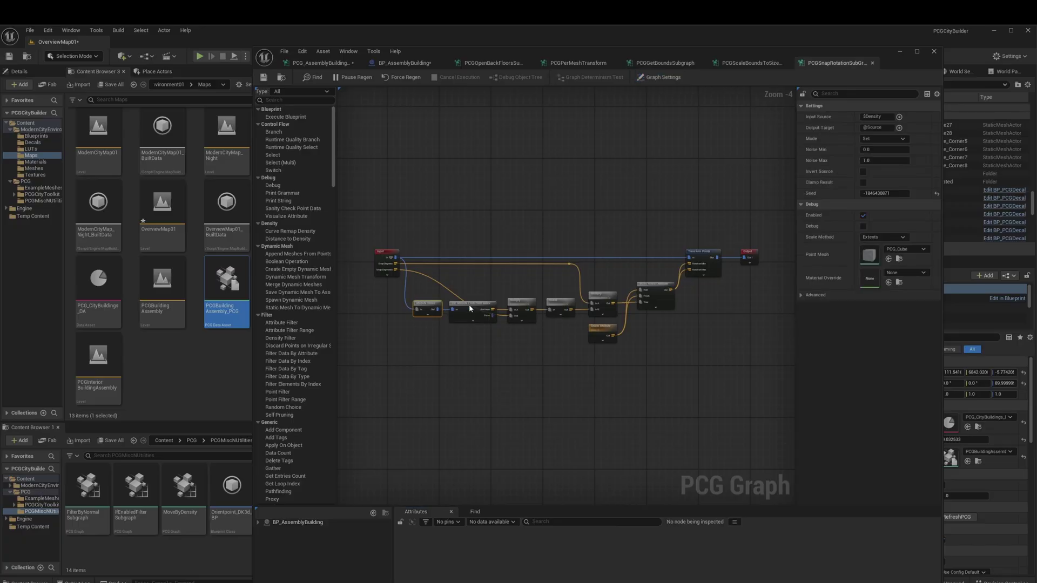
pyautogui.click(521, 306)
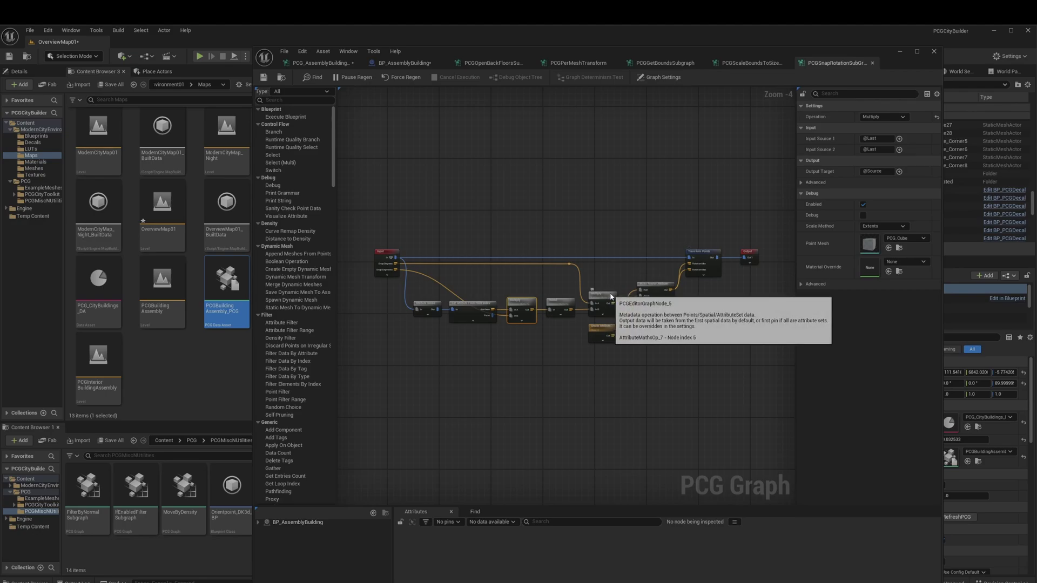
# Step: Return to the main assembly graph and examine RoofAddons' PCGPer Mesh Transform V2 More and Static Mesh Spawner nodes
pyautogui.click(342, 64)
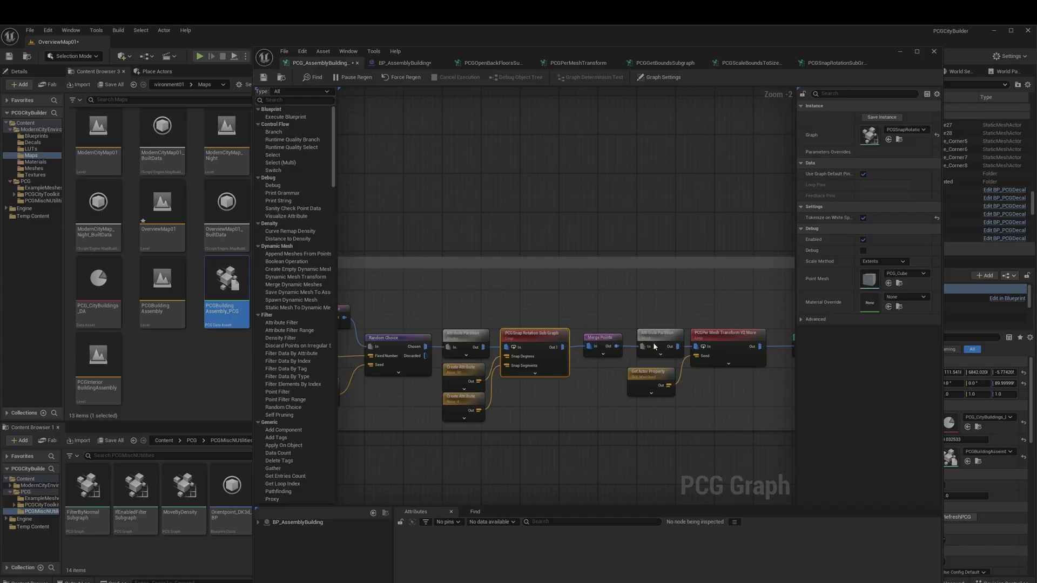
pyautogui.click(712, 339)
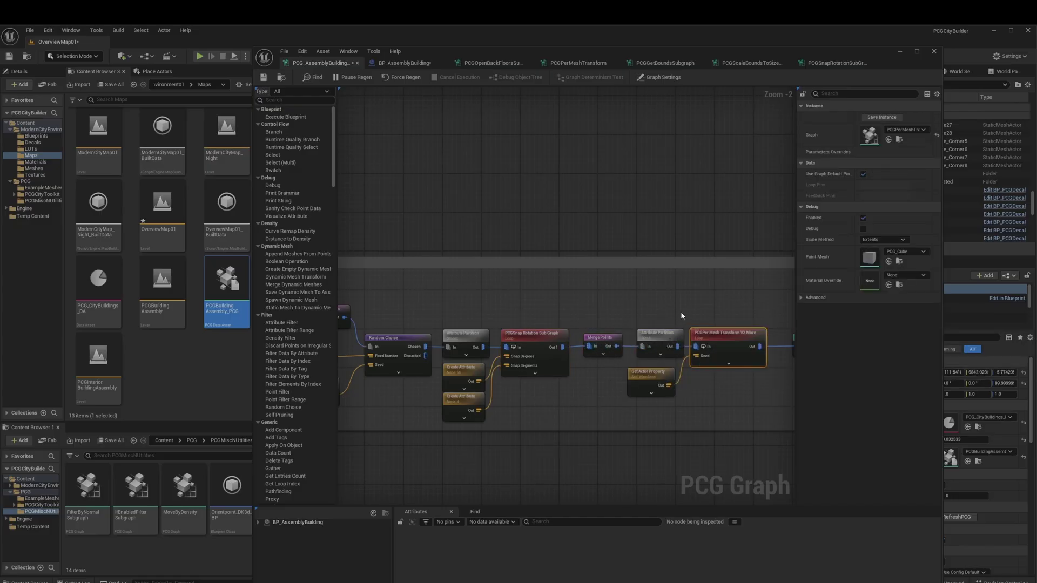
pyautogui.moveTo(681, 316); pyautogui.dragTo(486, 330, button='right')
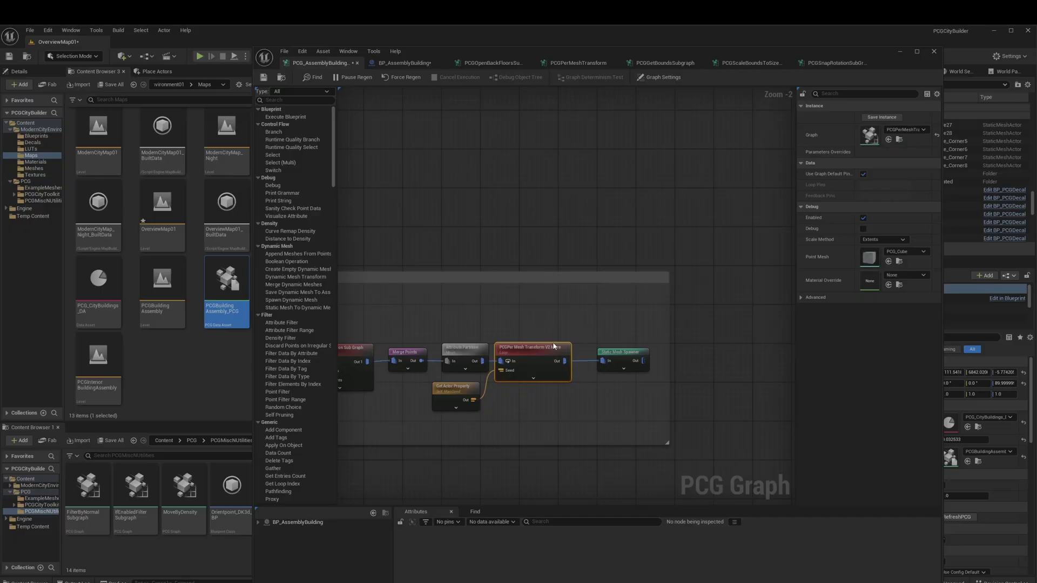
pyautogui.click(629, 362)
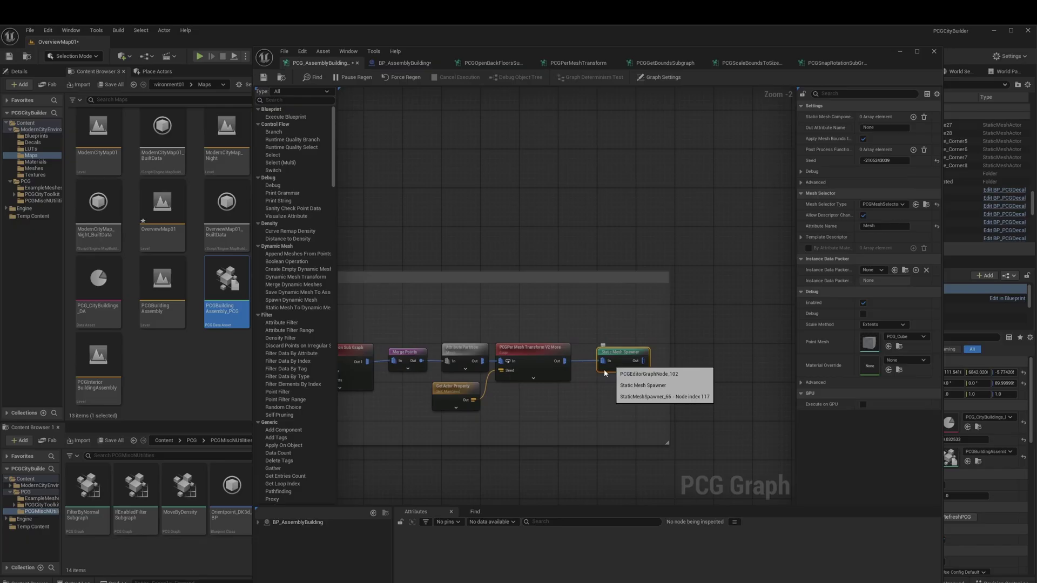
pyautogui.scroll(-4, 605, 373)
pyautogui.scroll(3, 504, 420)
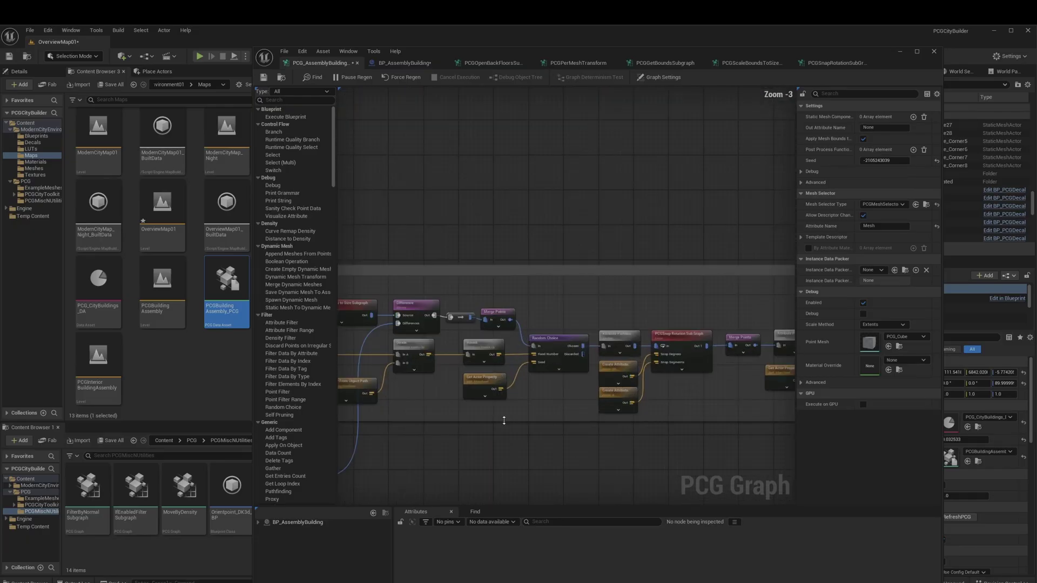
pyautogui.moveTo(504, 421); pyautogui.dragTo(687, 468, button='right')
pyautogui.scroll(-2, 426, 448)
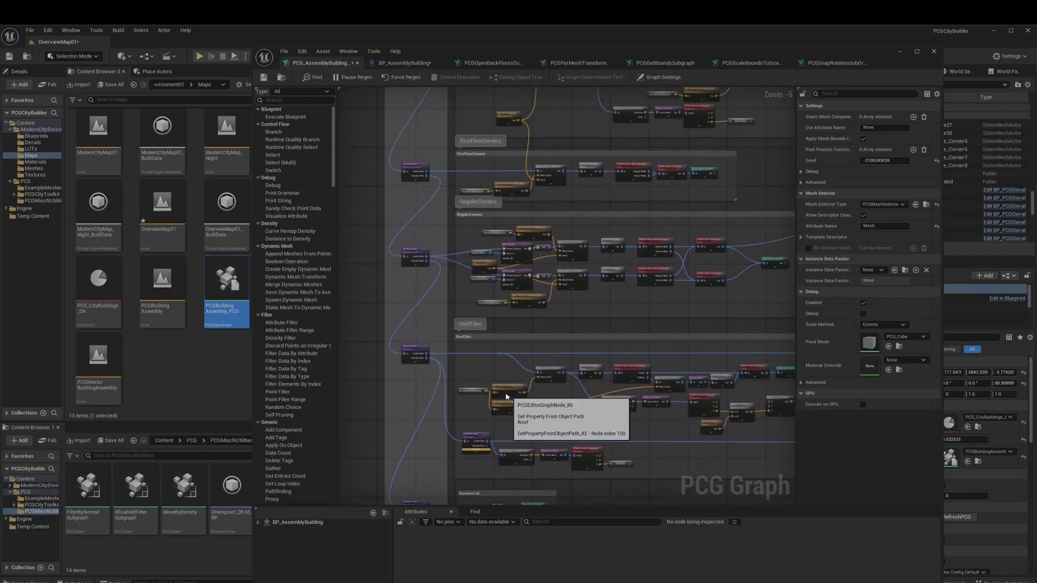
# Step: Open the PCG_CityBuildings_DA data asset from PCGCityToolkit's PCGDataAssets folder
pyautogui.click(50, 197)
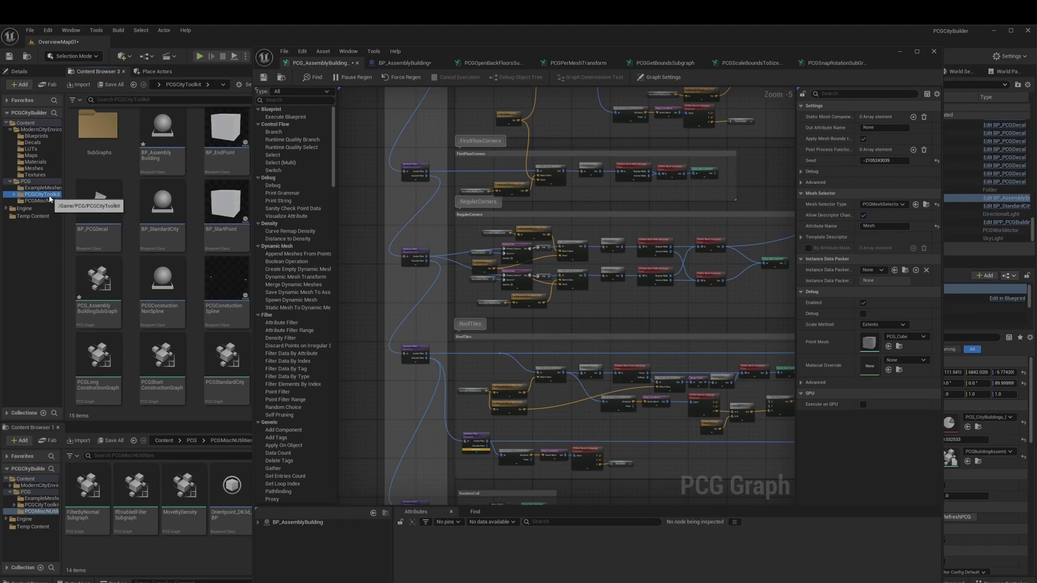
pyautogui.scroll(1, 151, 270)
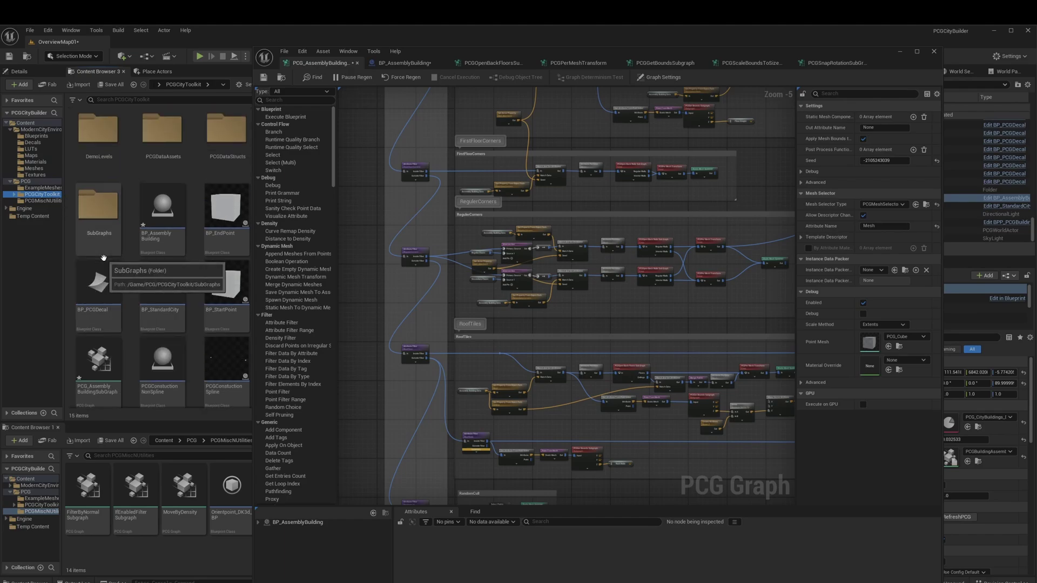
pyautogui.doubleClick(163, 146)
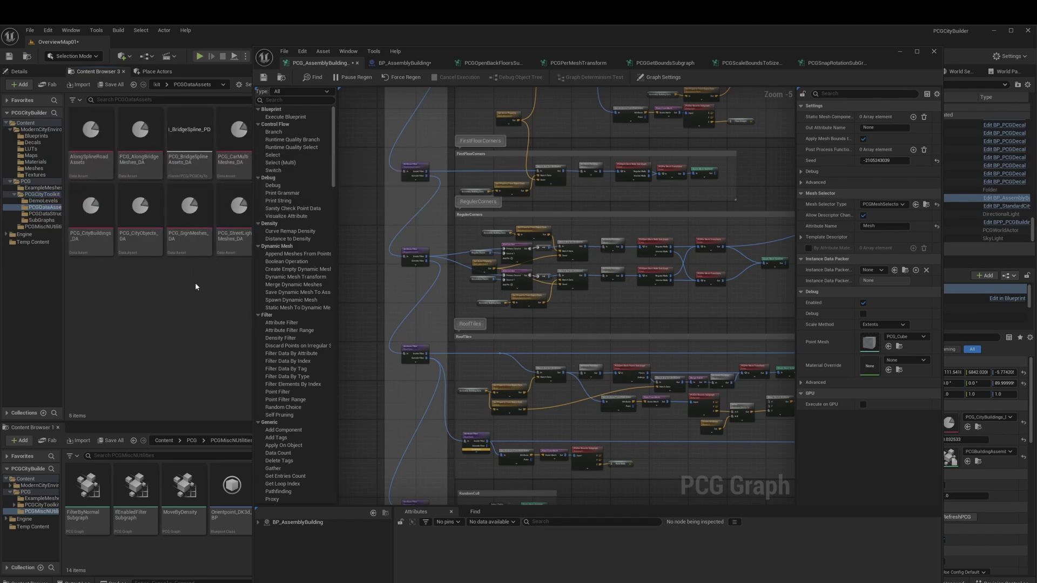
pyautogui.doubleClick(91, 211)
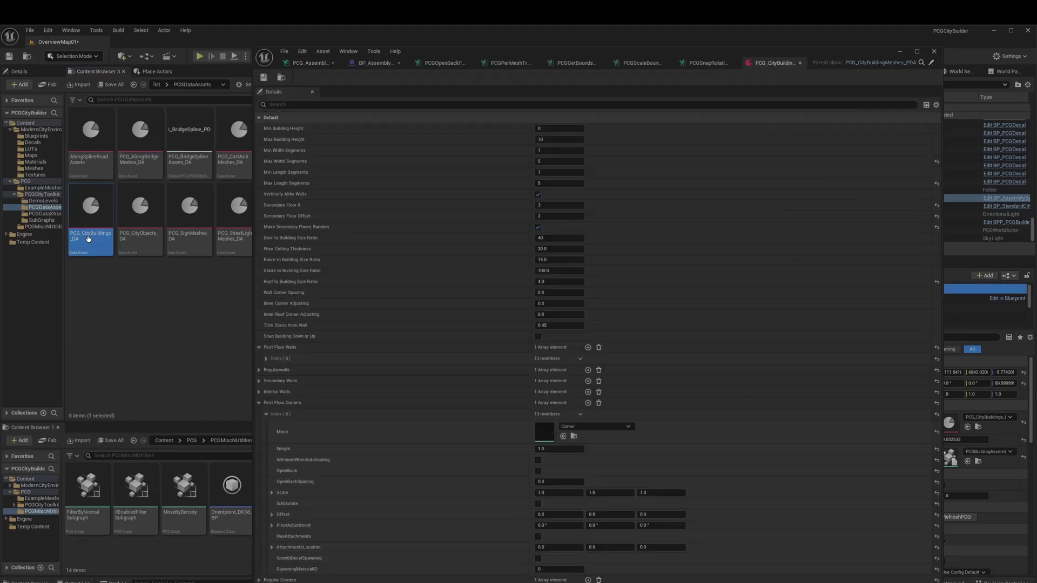
pyautogui.moveTo(808, 60); pyautogui.dragTo(784, 47)
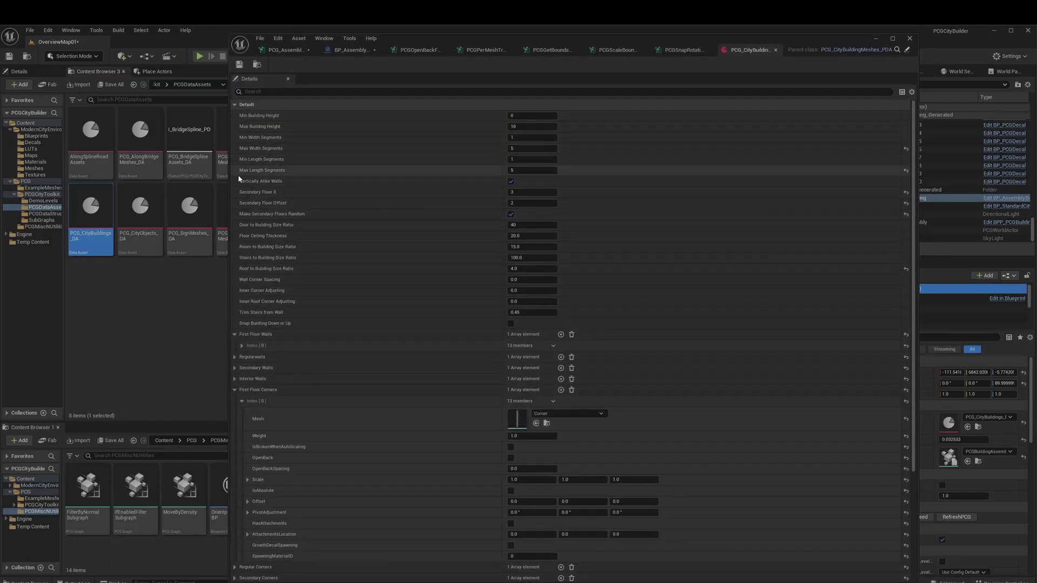
# Step: Collapse the First Floor Walls and First Floor Corners arrays, and expand First Floor Walls' Index [0] to examine its members
pyautogui.click(235, 334)
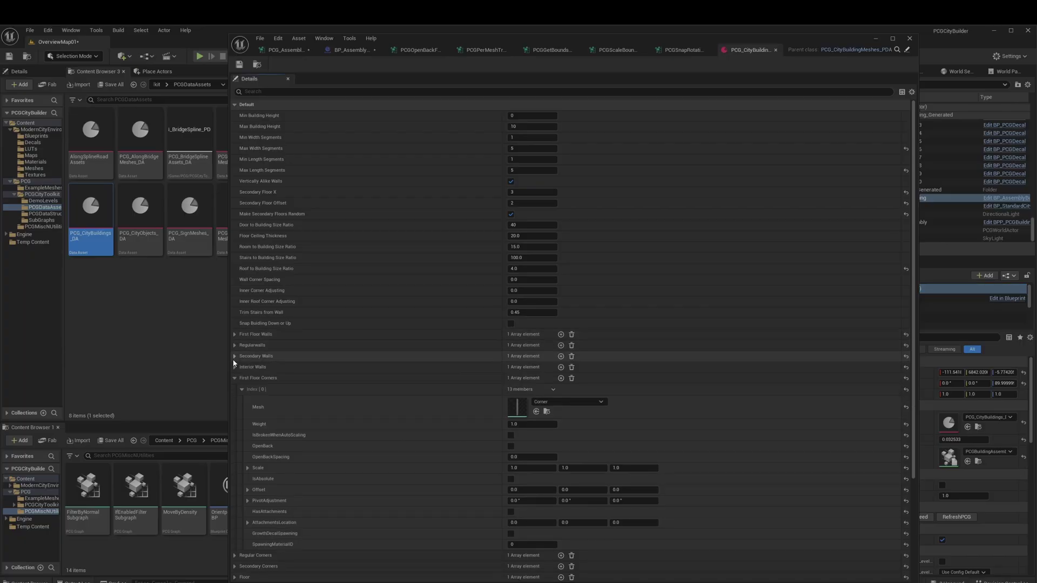
pyautogui.click(234, 377)
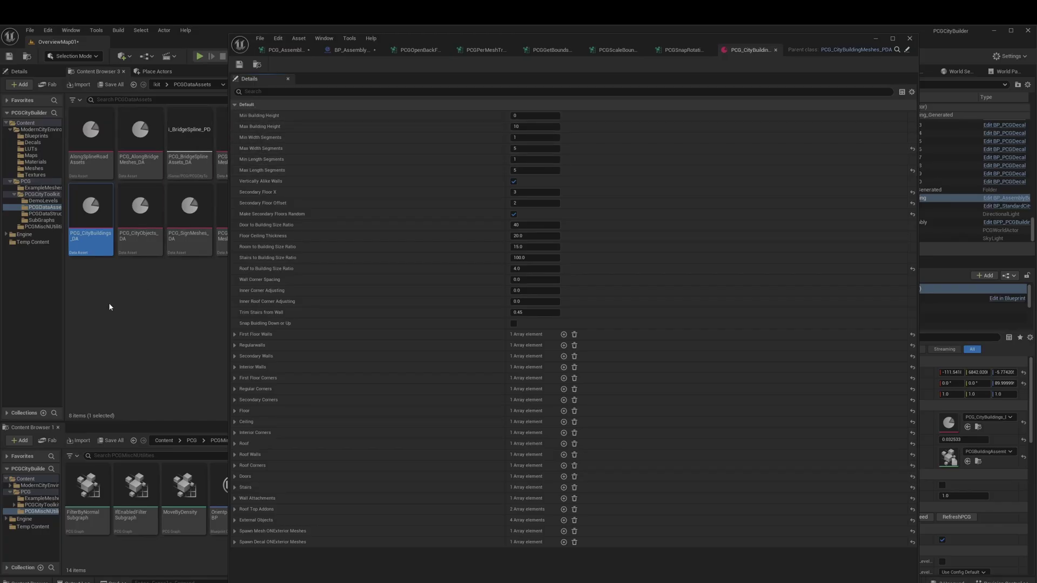
pyautogui.click(234, 335)
pyautogui.click(241, 346)
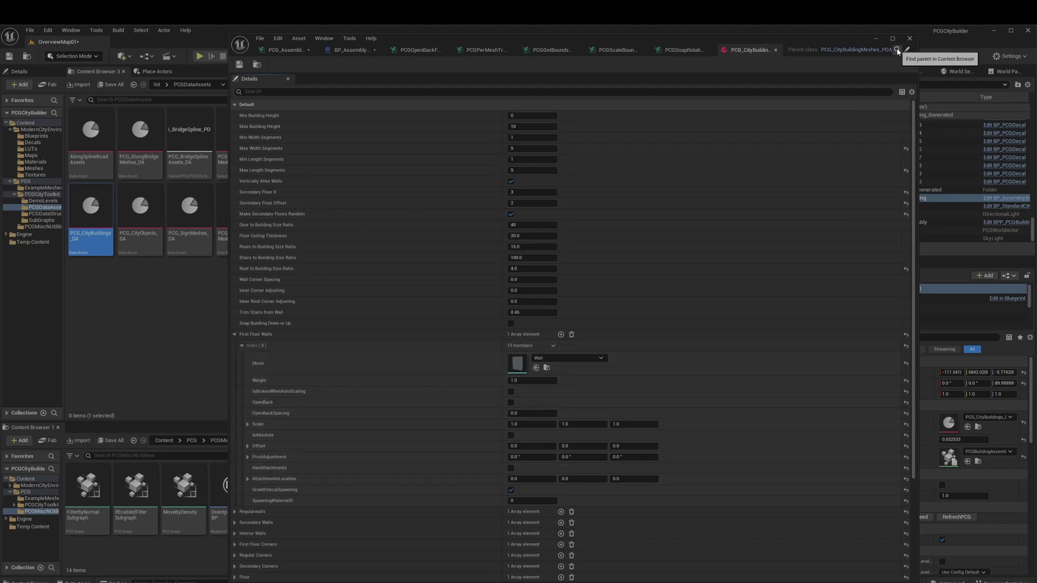
# Step: Open the parent class PCG_CityBuildingMeshes_PDA from the PCGDataStructs folder and examine its building size, secondary floor and SecondaryCorners variables
pyautogui.click(45, 214)
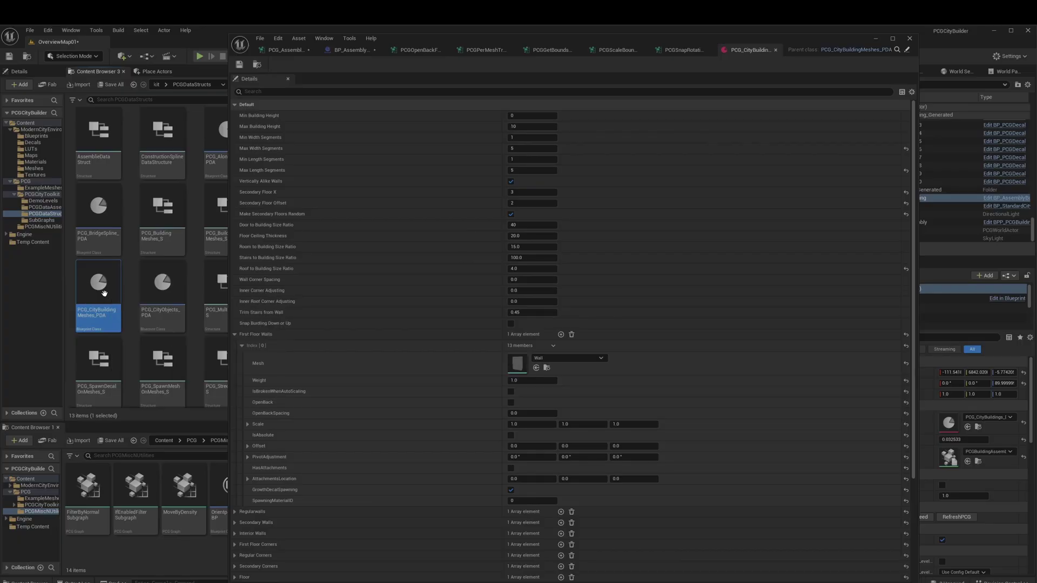
pyautogui.doubleClick(101, 294)
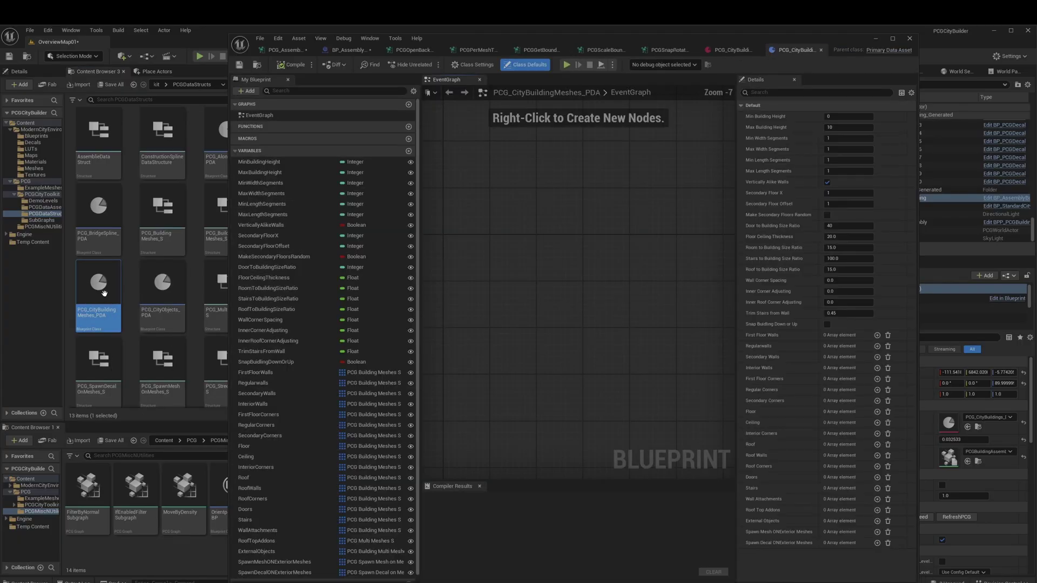
pyautogui.click(303, 164)
pyautogui.click(302, 193)
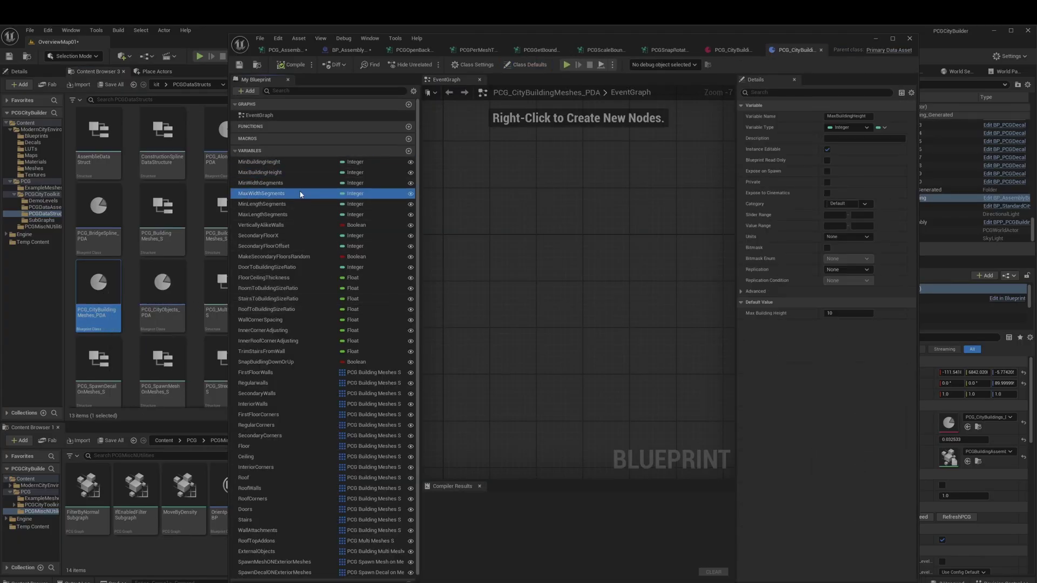
pyautogui.click(298, 235)
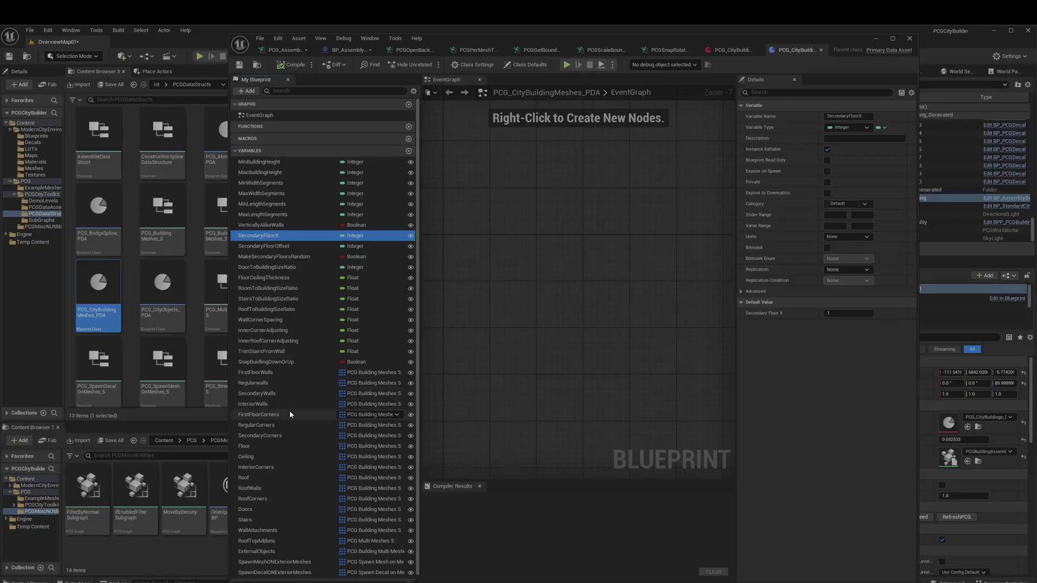
pyautogui.click(297, 438)
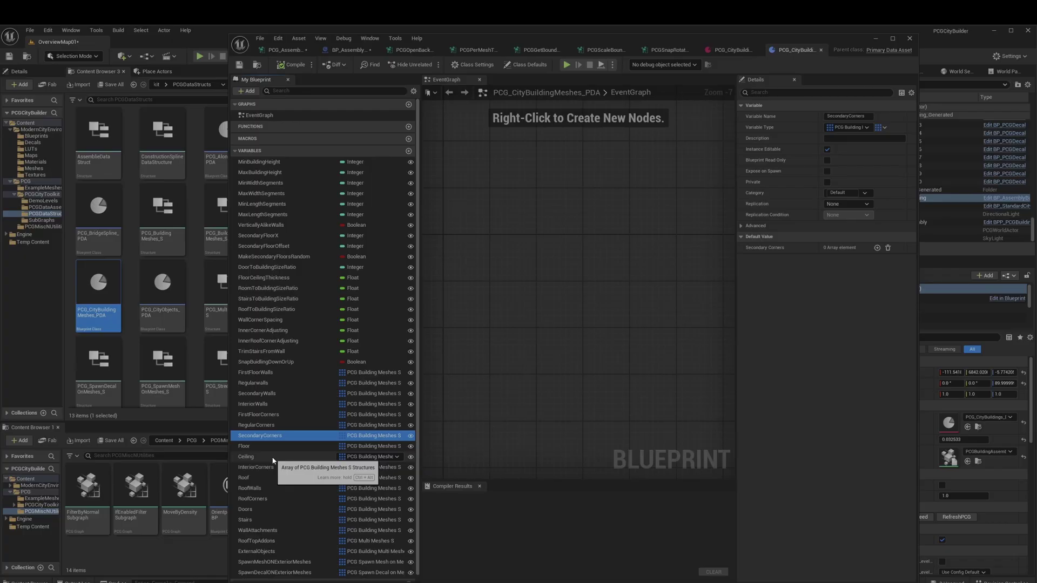
# Step: Examine the members of the PCG_BuildingMeshes_S structure, and close it together with PCG_CityBuildingMeshes_PDA
pyautogui.doubleClick(173, 215)
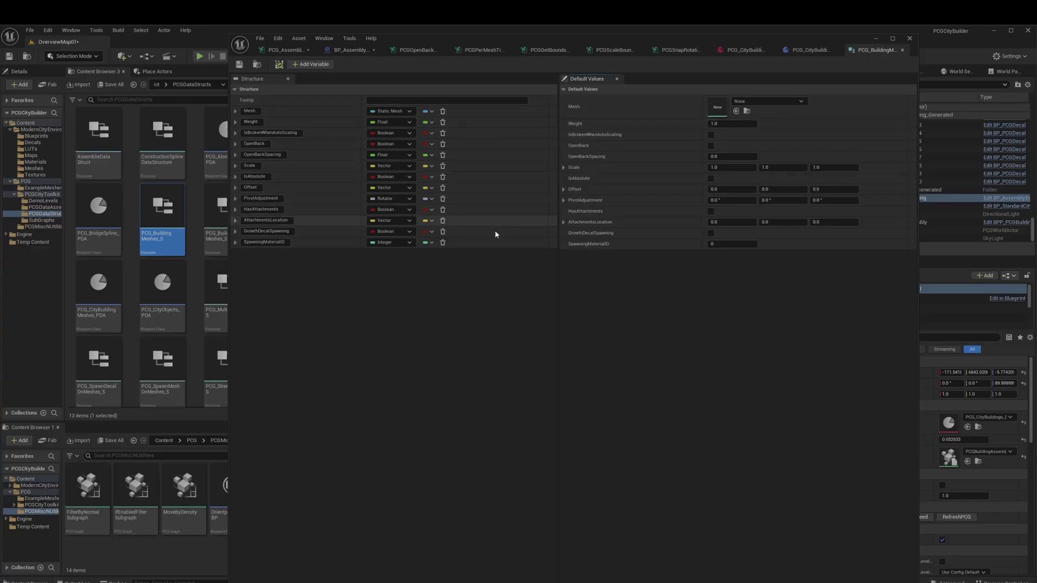
pyautogui.click(902, 50)
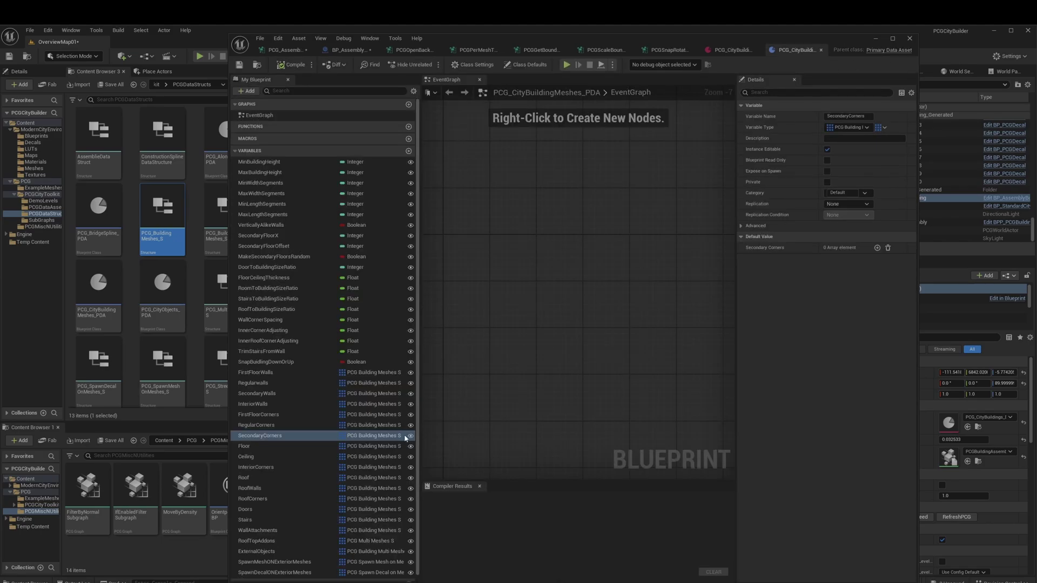
pyautogui.click(821, 51)
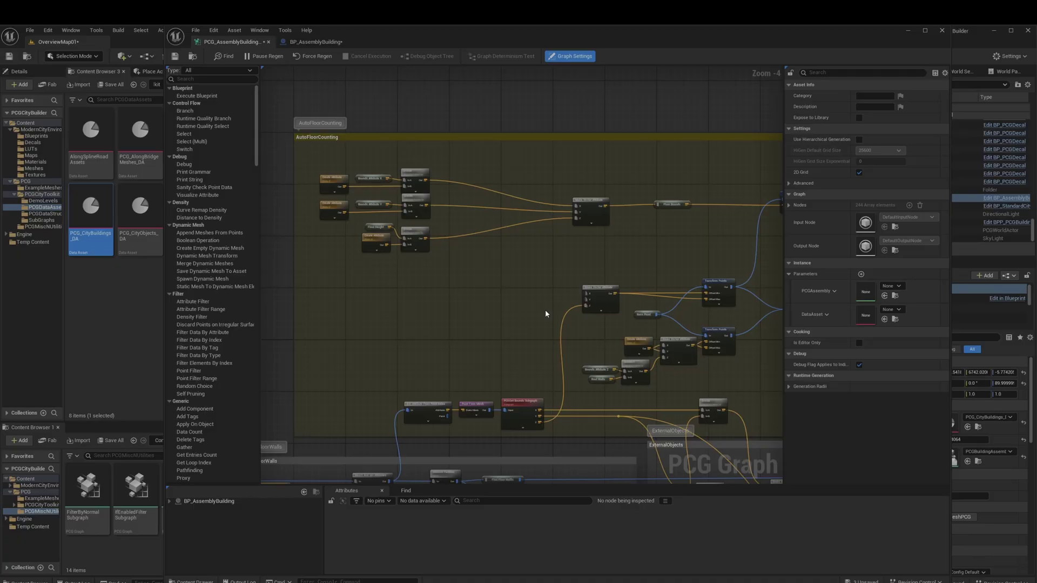
# Step: In the assembly graph, examine AutoFloorCounting's Spline Sampler node and the Combine Points node that feeds the PCGGet Bounds Subgraph
pyautogui.moveTo(546, 309); pyautogui.dragTo(406, 332, button='right')
pyautogui.click(639, 321)
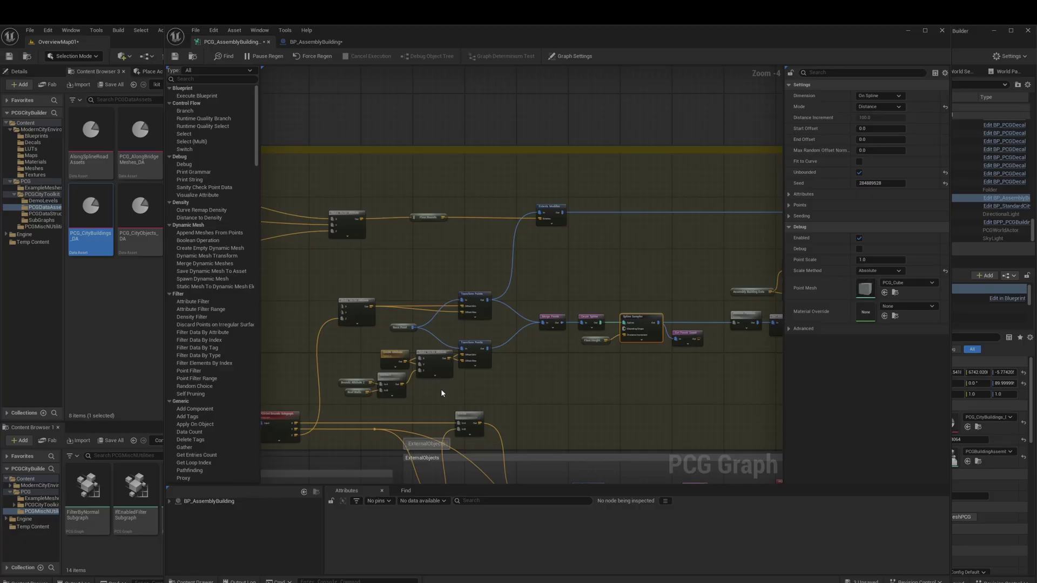
pyautogui.moveTo(441, 392); pyautogui.dragTo(659, 326, button='right')
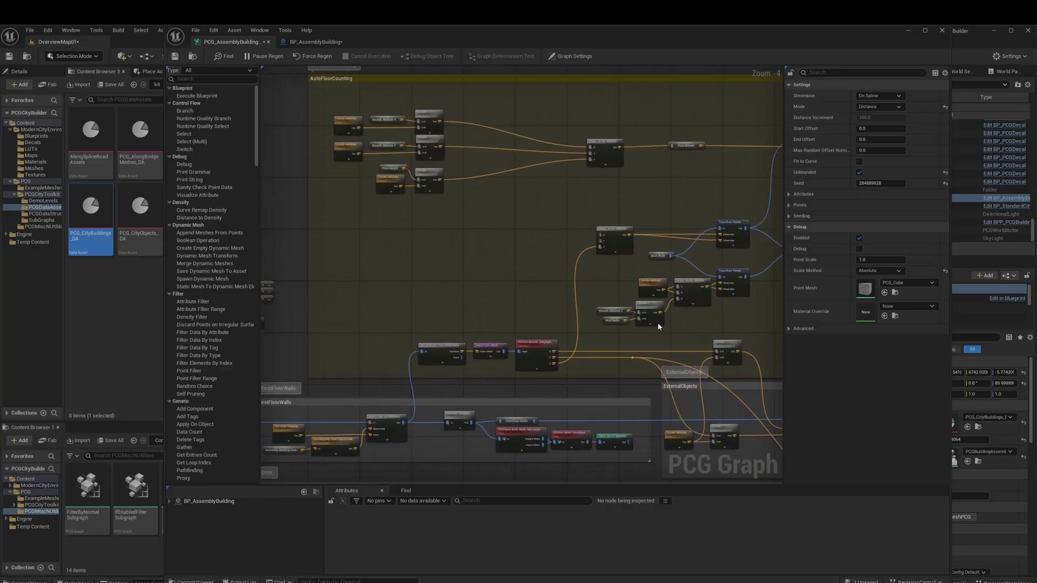
pyautogui.scroll(4, 452, 318)
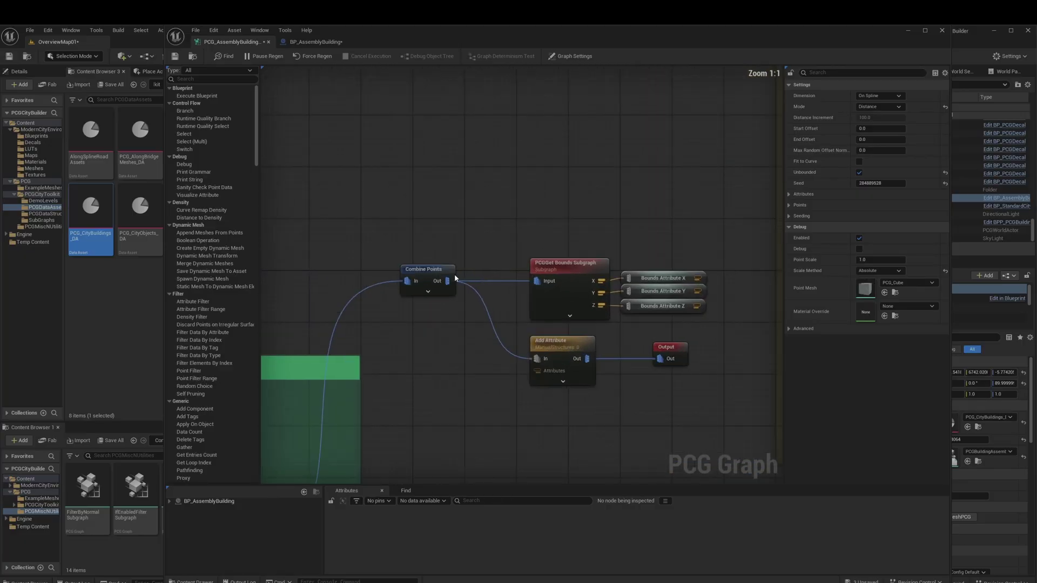
pyautogui.click(440, 276)
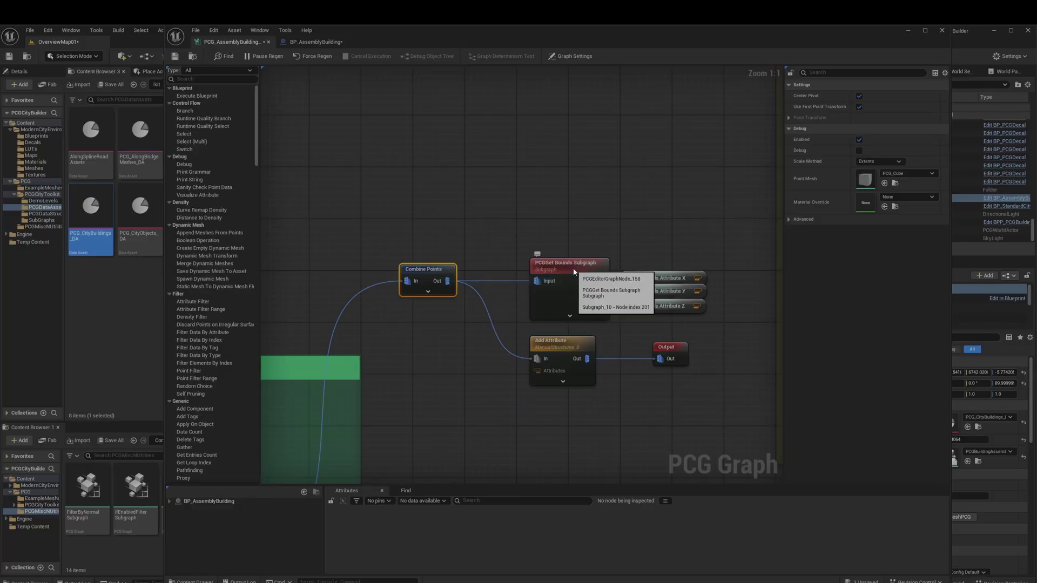
# Step: Uncover the level viewport, preview Combine Points' debug bounds around the building, turn debug off again and restore the graph window
pyautogui.moveTo(445, 37); pyautogui.dragTo(988, 54)
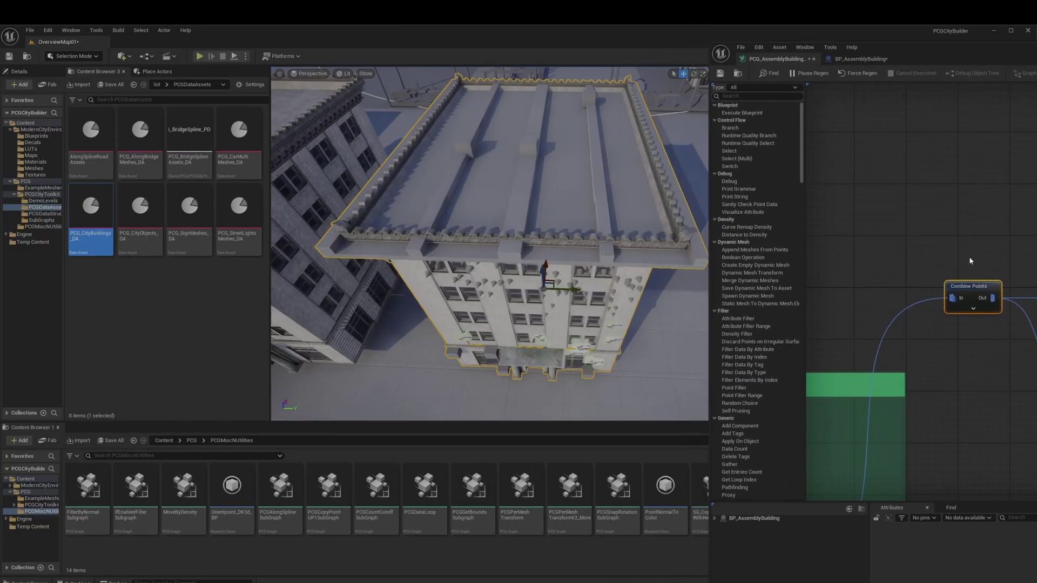
pyautogui.press('d')
pyautogui.moveTo(459, 163); pyautogui.dragTo(459, 162, button='right')
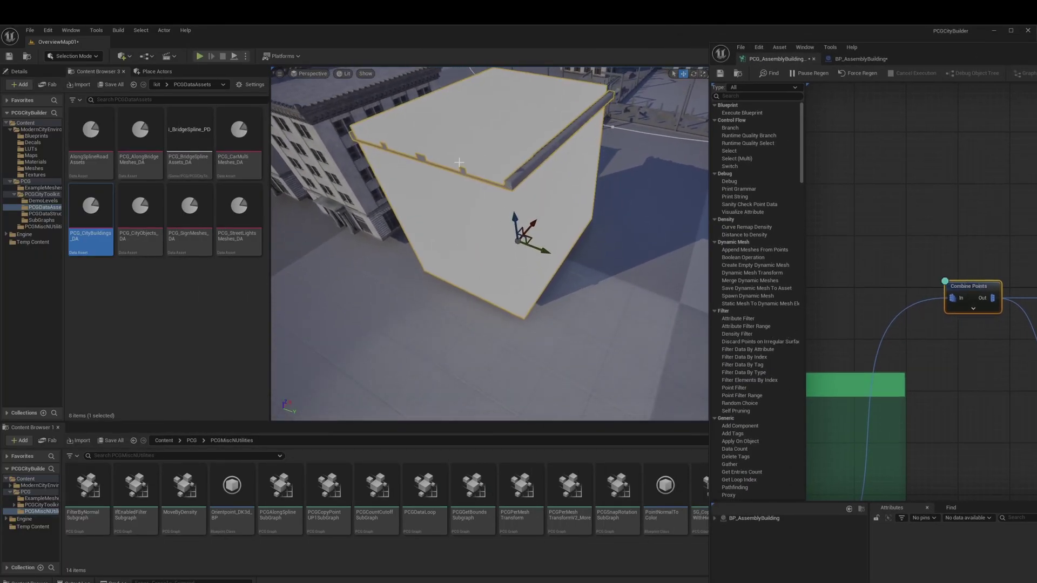
pyautogui.press('d')
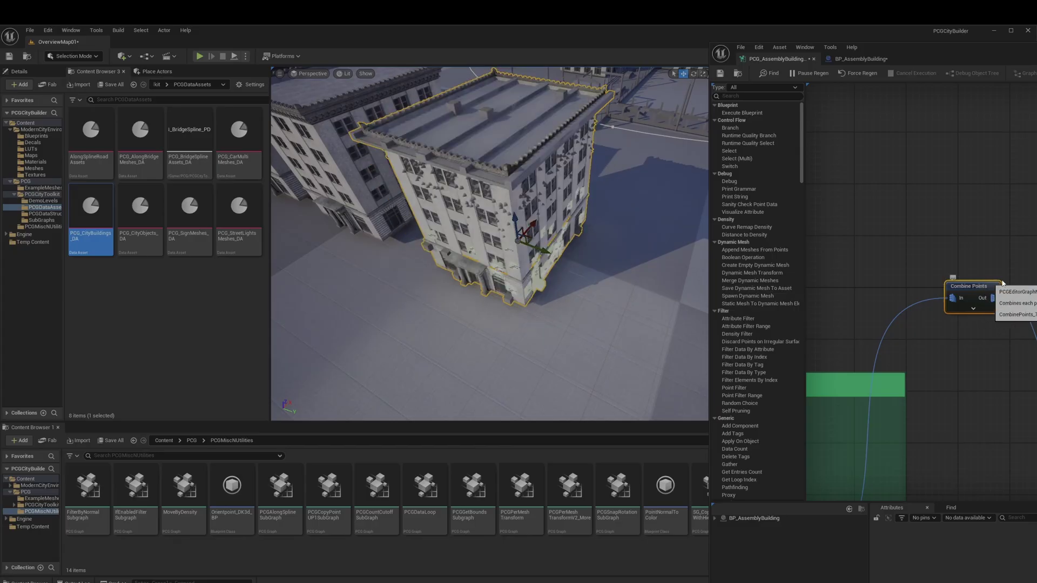
pyautogui.doubleClick(991, 57)
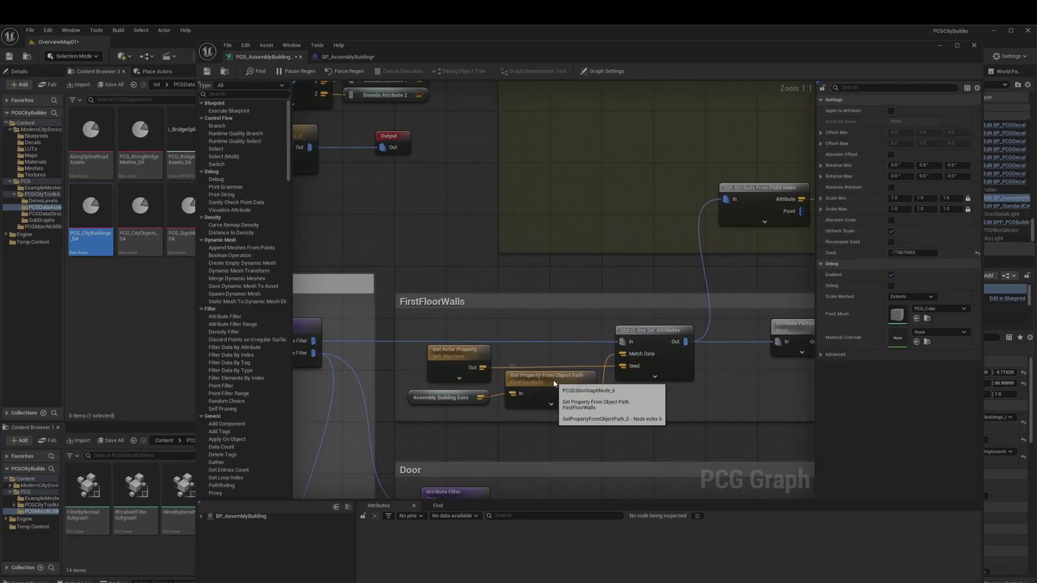
# Step: Examine the FirstFloorWalls Get Property From Object Path node, then the Get Attribute From Point Index and PCGGet Bounds Subgraph nodes measuring the mesh
pyautogui.click(553, 381)
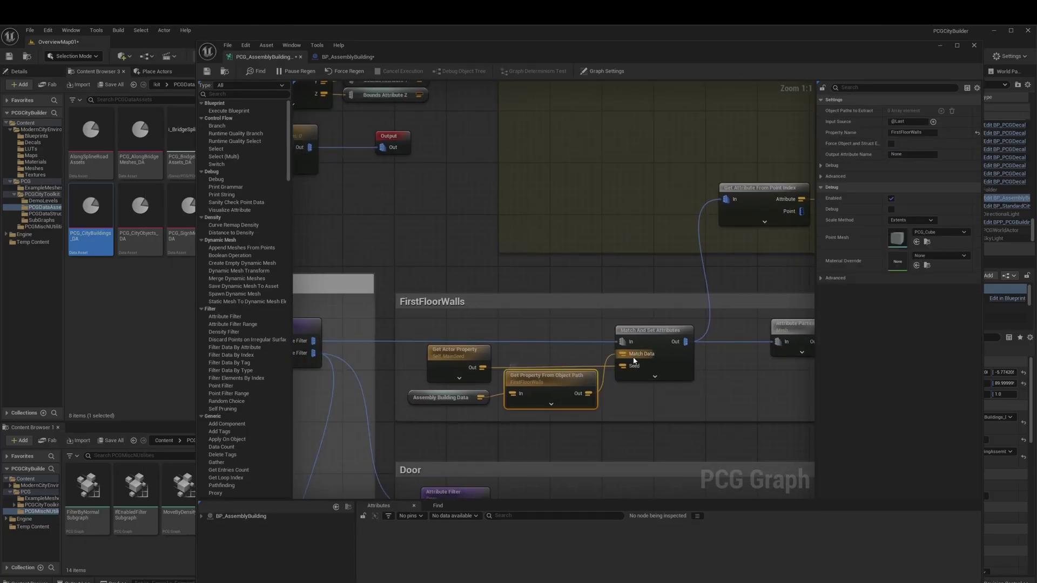
pyautogui.moveTo(718, 297); pyautogui.dragTo(472, 407, button='right')
pyautogui.click(543, 297)
pyautogui.moveTo(614, 264); pyautogui.dragTo(456, 304, button='right')
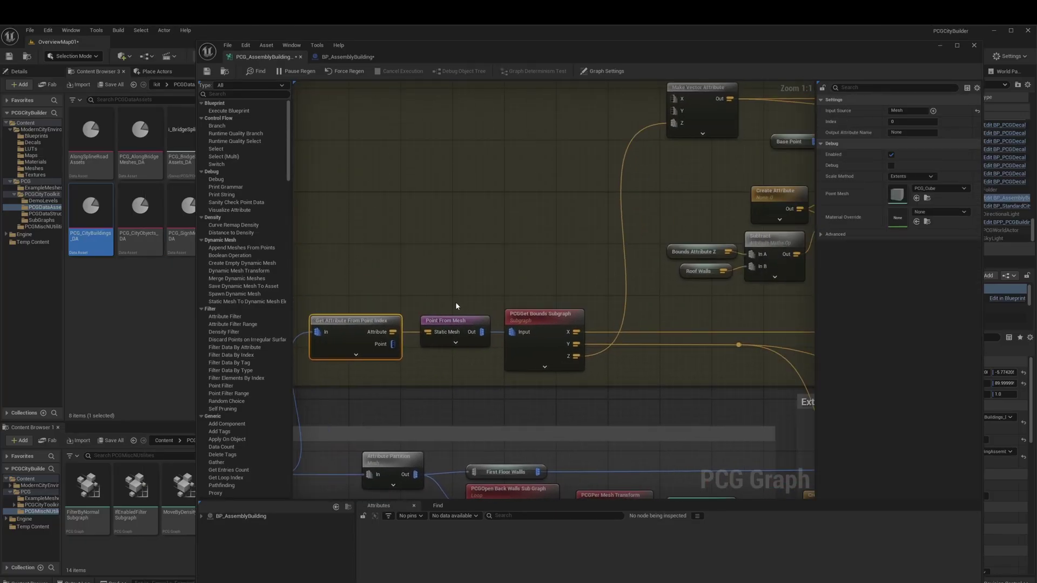
pyautogui.click(528, 323)
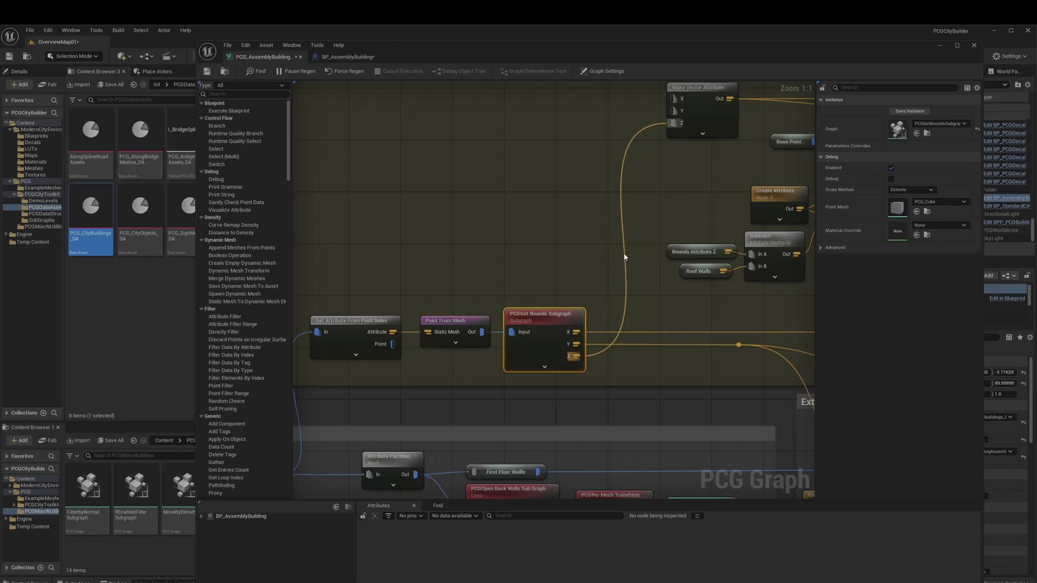
# Step: Examine both Transform Points nodes fed by Base Point and the Make Vector Attribute node driving the lower one's offset
pyautogui.moveTo(625, 258); pyautogui.dragTo(516, 339, button='right')
pyautogui.moveTo(611, 213); pyautogui.dragTo(496, 304, button='right')
pyautogui.scroll(-1, 495, 304)
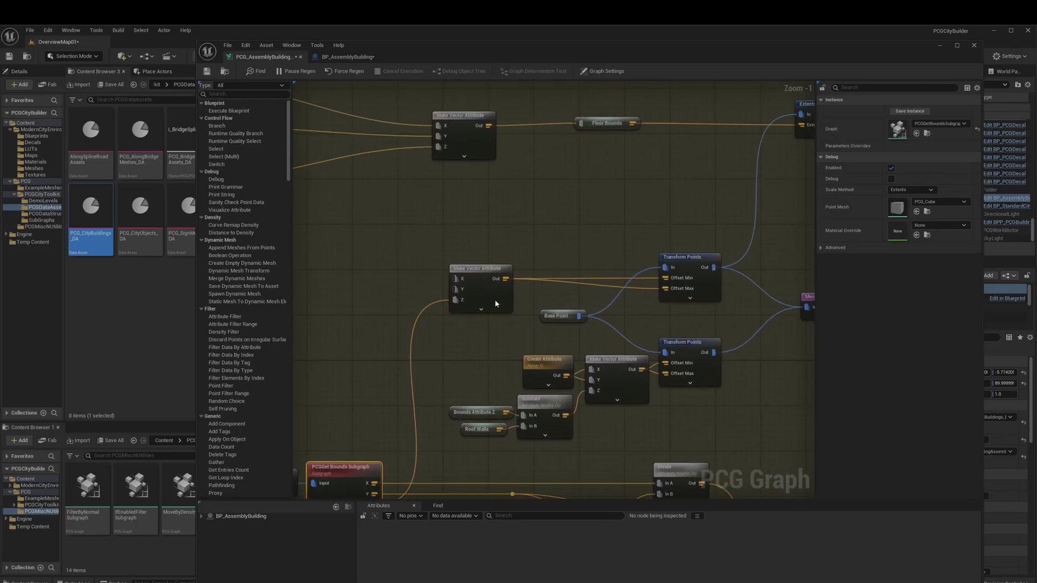
pyautogui.click(691, 267)
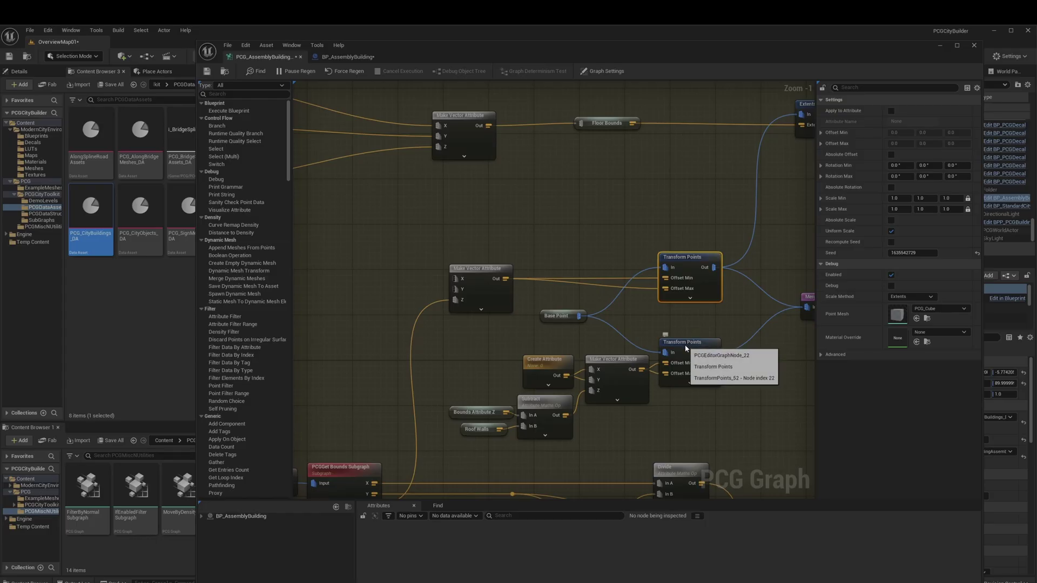
pyautogui.moveTo(694, 307); pyautogui.dragTo(560, 332, button='right')
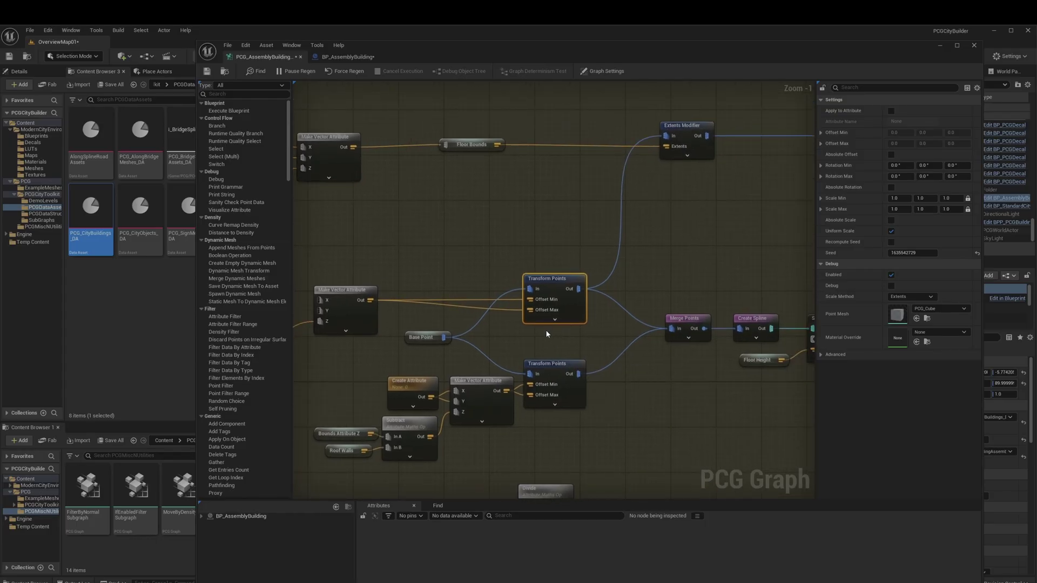
pyautogui.click(546, 371)
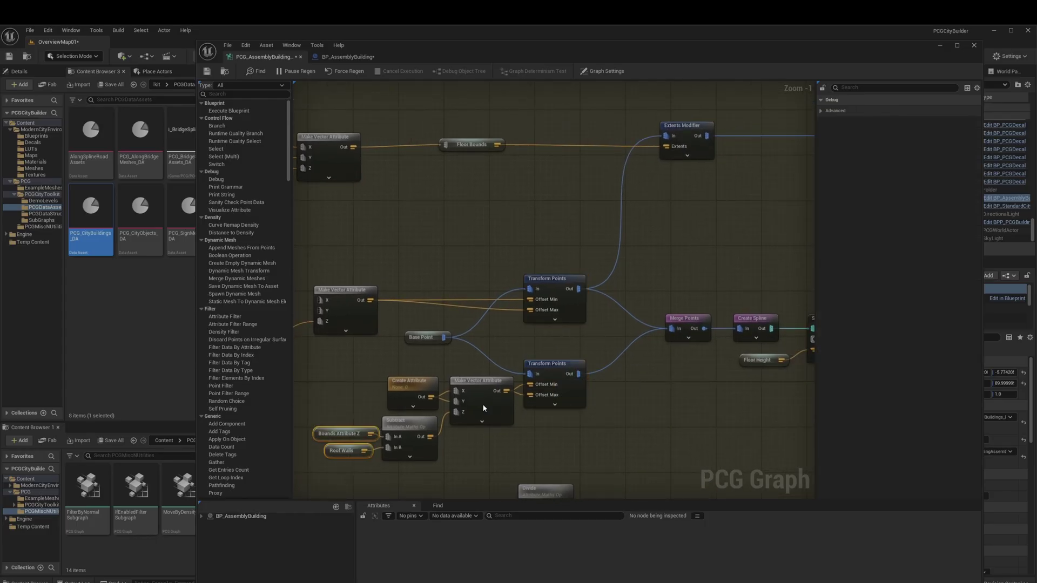
pyautogui.click(477, 381)
pyautogui.click(542, 389)
# Step: Examine the Create Spline node after Merge Points and the Spline Sampler spaced by Floor Height
pyautogui.moveTo(625, 347); pyautogui.dragTo(384, 356, button='right')
pyautogui.click(513, 330)
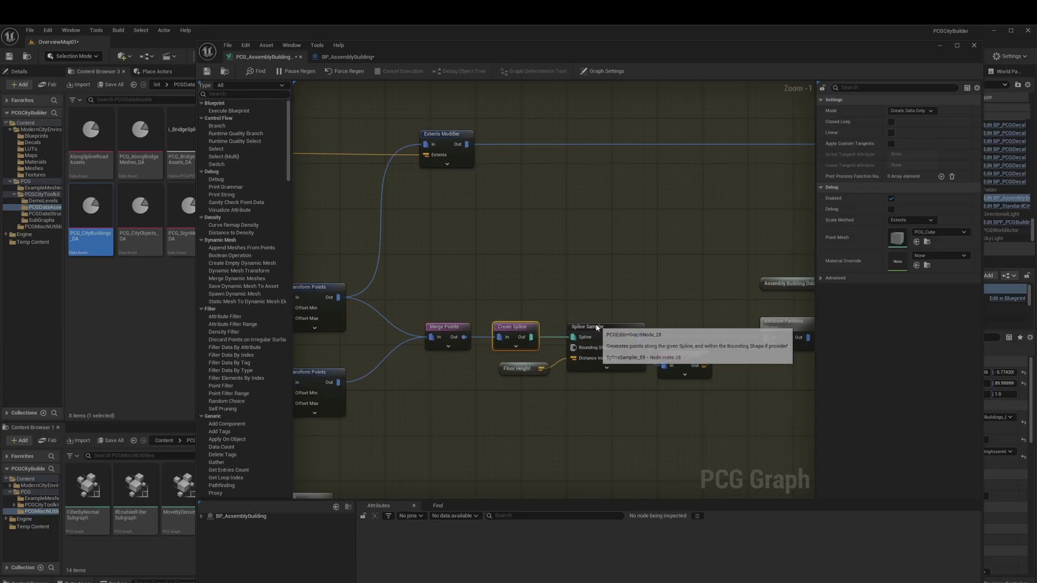
pyautogui.click(607, 340)
# Step: Delete the unused Get Points Count node connected to the Spline Sampler
pyautogui.moveTo(678, 339); pyautogui.dragTo(489, 349, button='right')
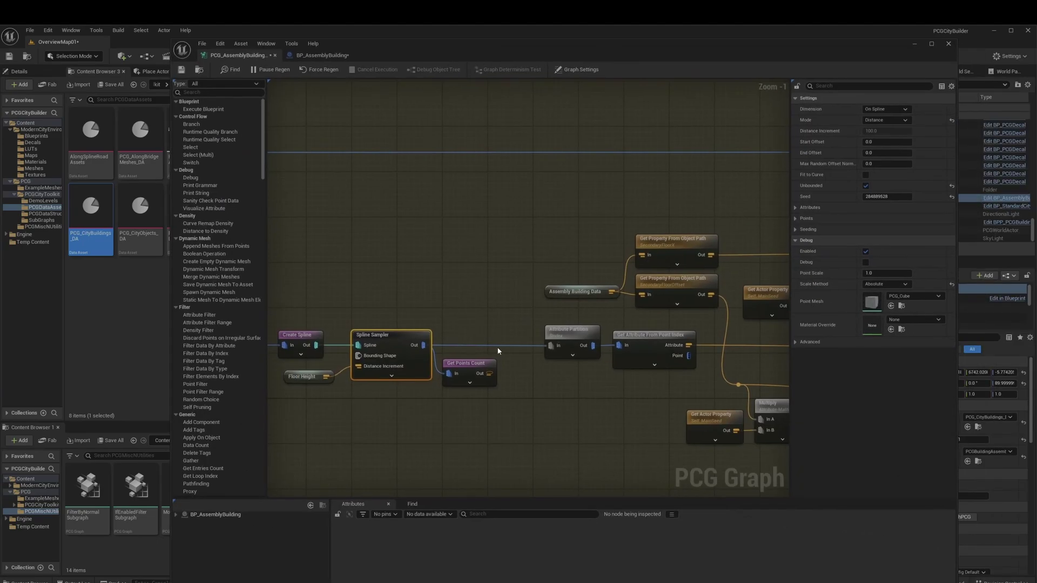
pyautogui.moveTo(575, 341); pyautogui.dragTo(469, 347, button='right')
pyautogui.press('Delete')
# Step: Examine the Get Attribute From Point Index node and the Select nodes feeding PCGCopypoint UP2Subgraph
pyautogui.moveTo(390, 378); pyautogui.dragTo(339, 379, button='right')
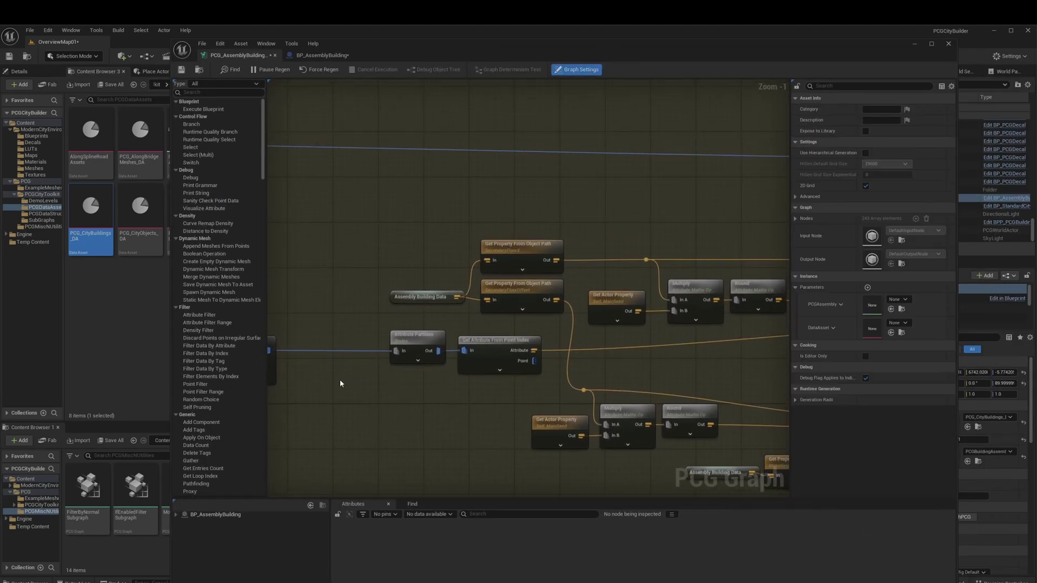
pyautogui.click(500, 341)
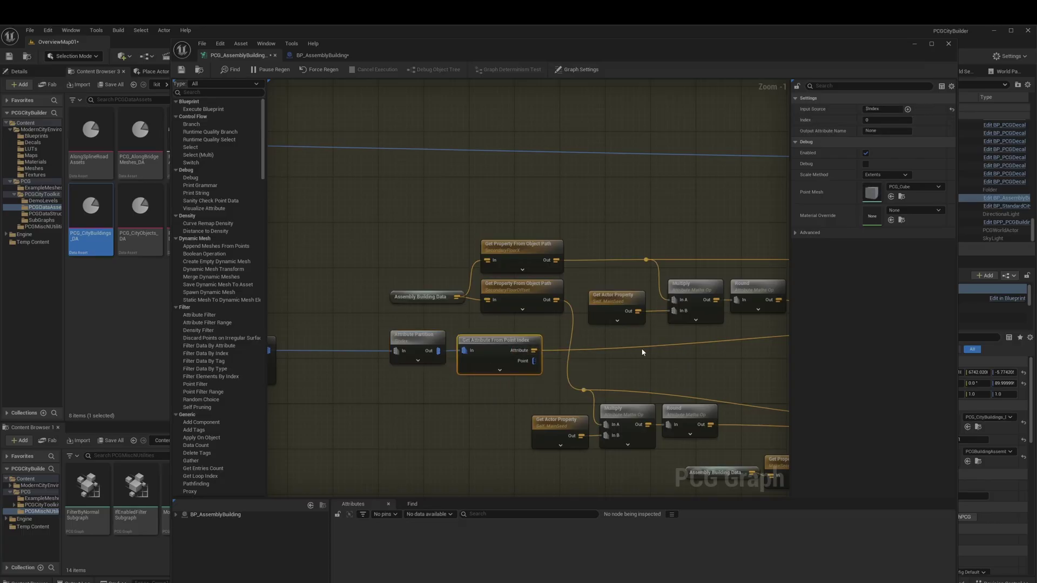
pyautogui.moveTo(708, 366); pyautogui.dragTo(435, 371, button='right')
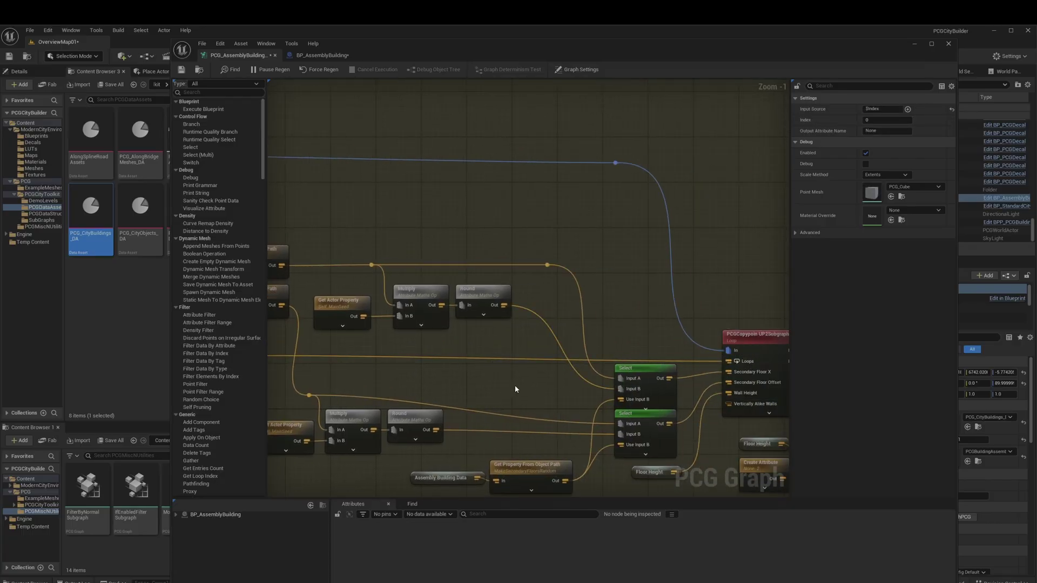
pyautogui.moveTo(515, 389); pyautogui.dragTo(466, 331, button='right')
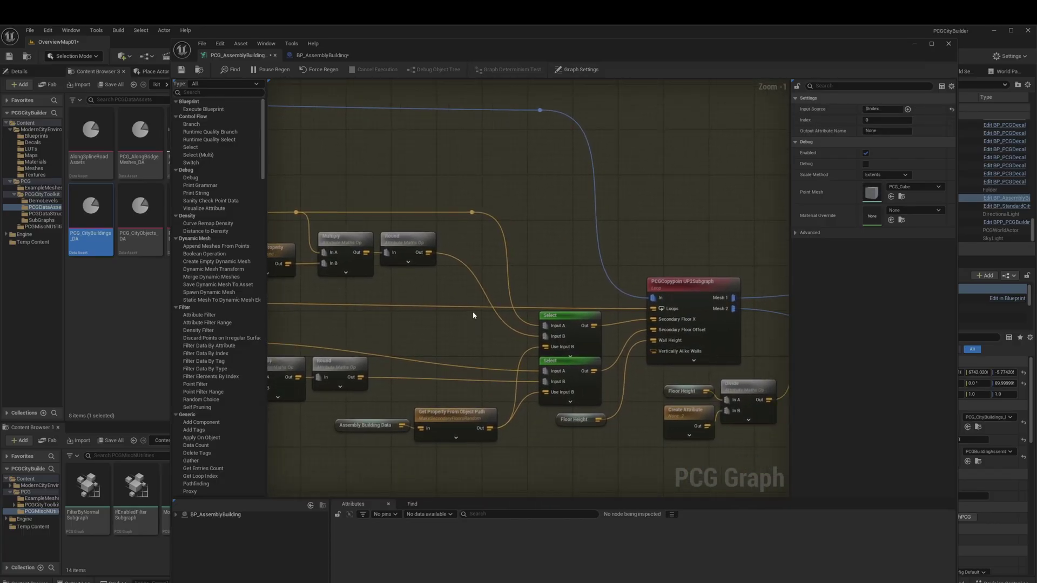
# Step: Move the Assembly Building Data node slightly upward and examine the SecondaryFloorX and SecondaryFloorOffset property nodes
pyautogui.moveTo(437, 353); pyautogui.dragTo(634, 389, button='right')
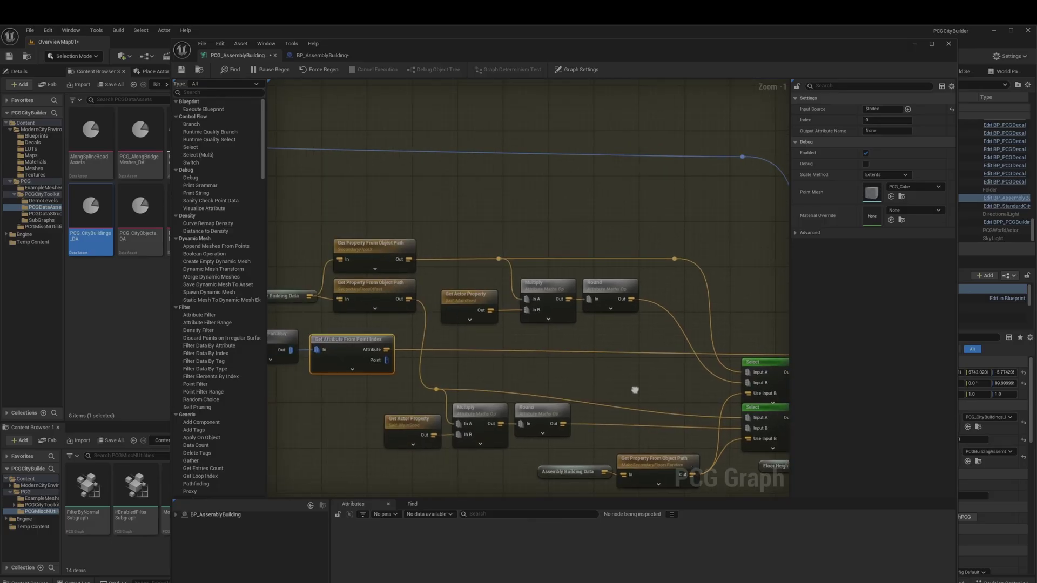
pyautogui.moveTo(290, 300); pyautogui.dragTo(290, 277)
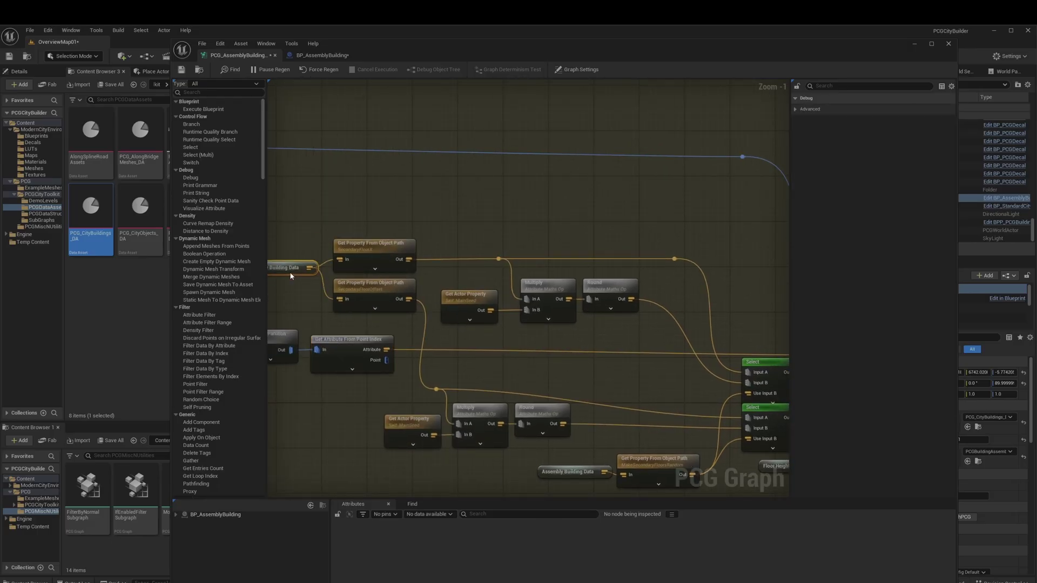
pyautogui.click(370, 295)
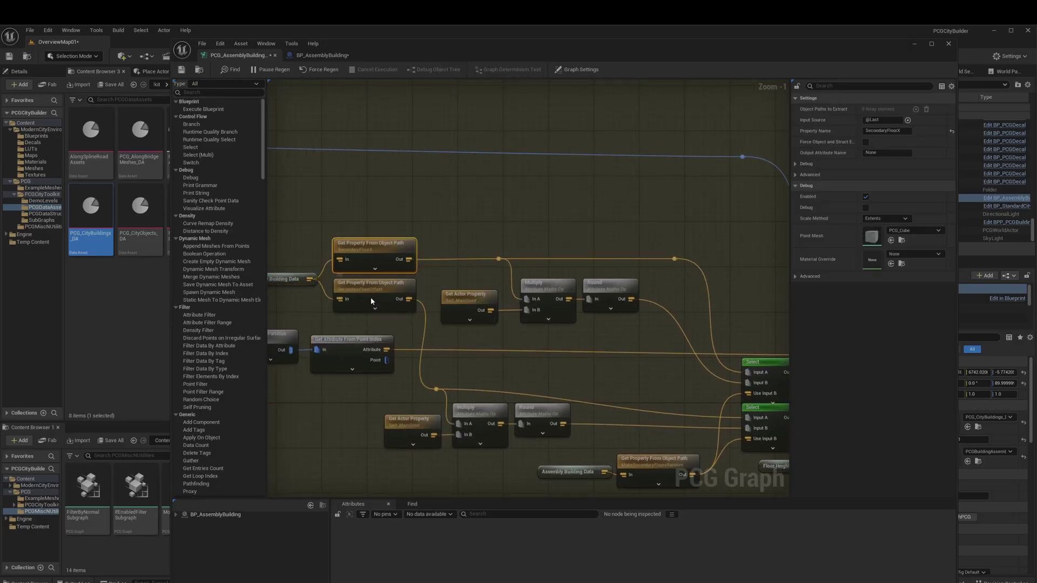
# Step: Open PCGCopypoint UP2Subgraph and examine its Transform Points, Branch and attribute math nodes
pyautogui.moveTo(706, 366); pyautogui.dragTo(398, 339, button='right')
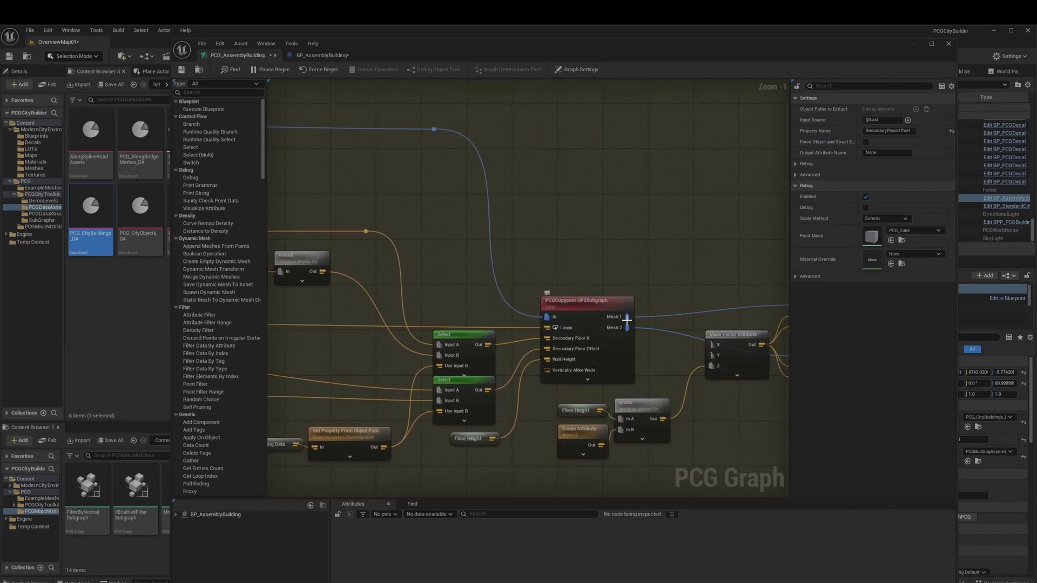
pyautogui.doubleClick(604, 306)
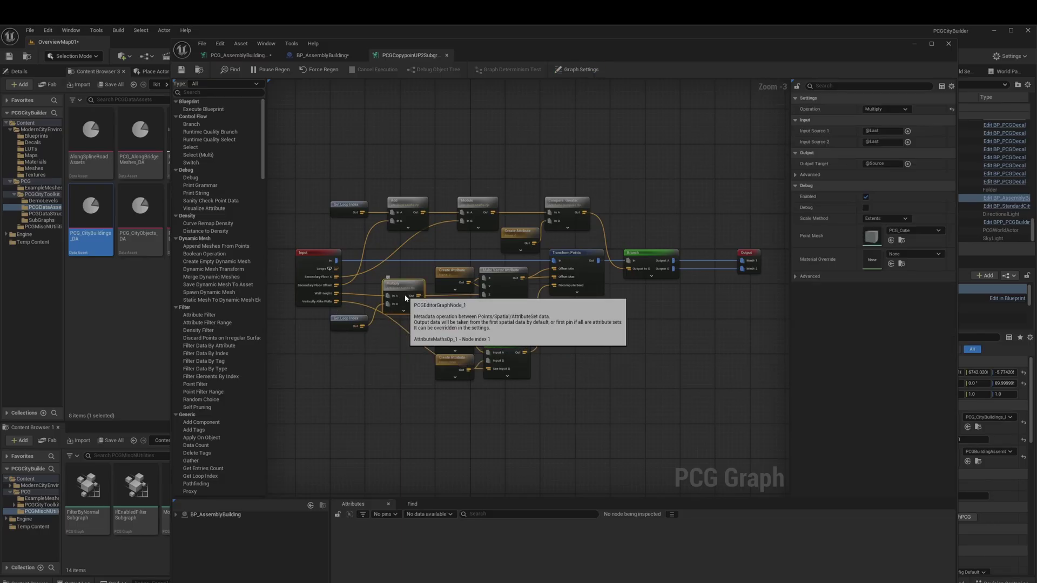
pyautogui.click(507, 291)
pyautogui.click(567, 270)
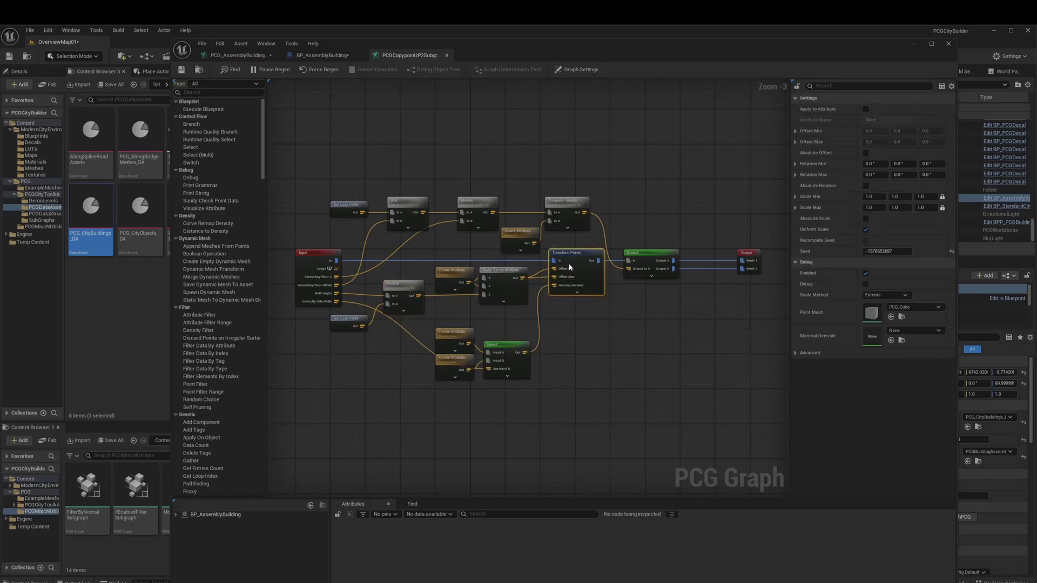
pyautogui.click(644, 262)
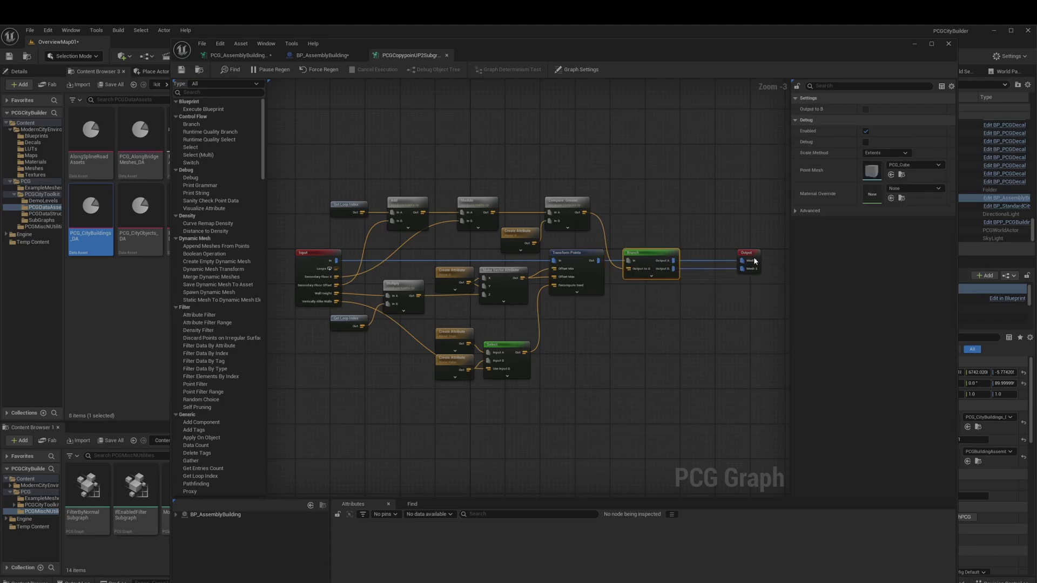
pyautogui.click(560, 210)
pyautogui.click(407, 211)
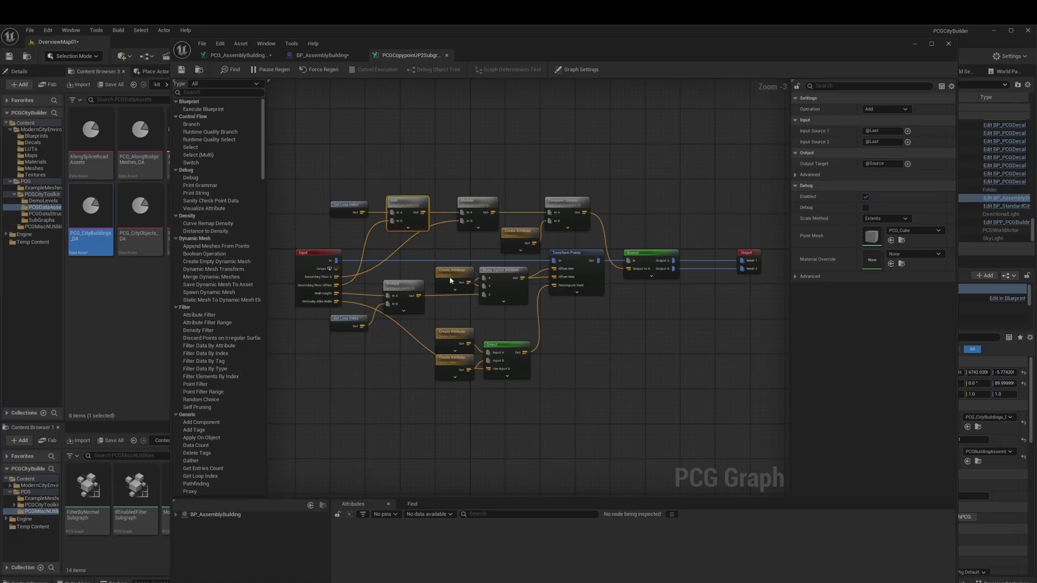
# Step: Return to the assembly graph and uncover the level viewport to inspect the building's regular and secondary floors
pyautogui.click(250, 54)
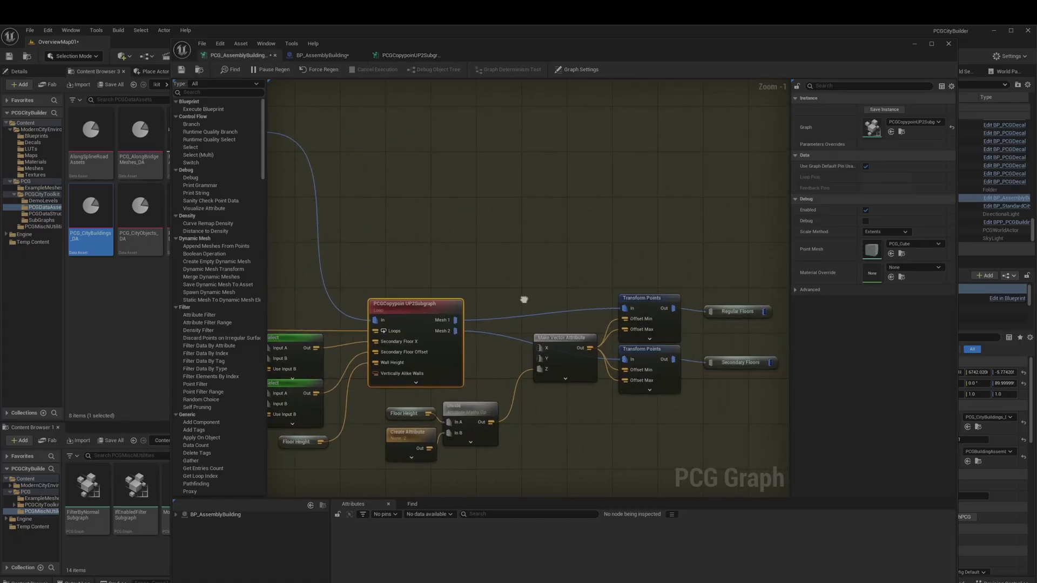
pyautogui.moveTo(493, 48); pyautogui.dragTo(998, 79)
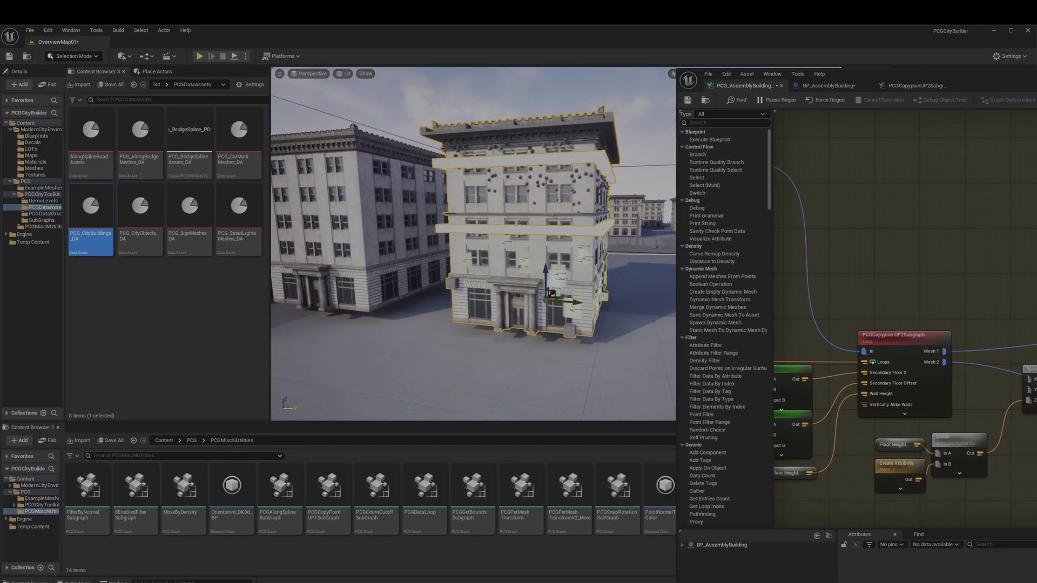
pyautogui.scroll(5, 535, 194)
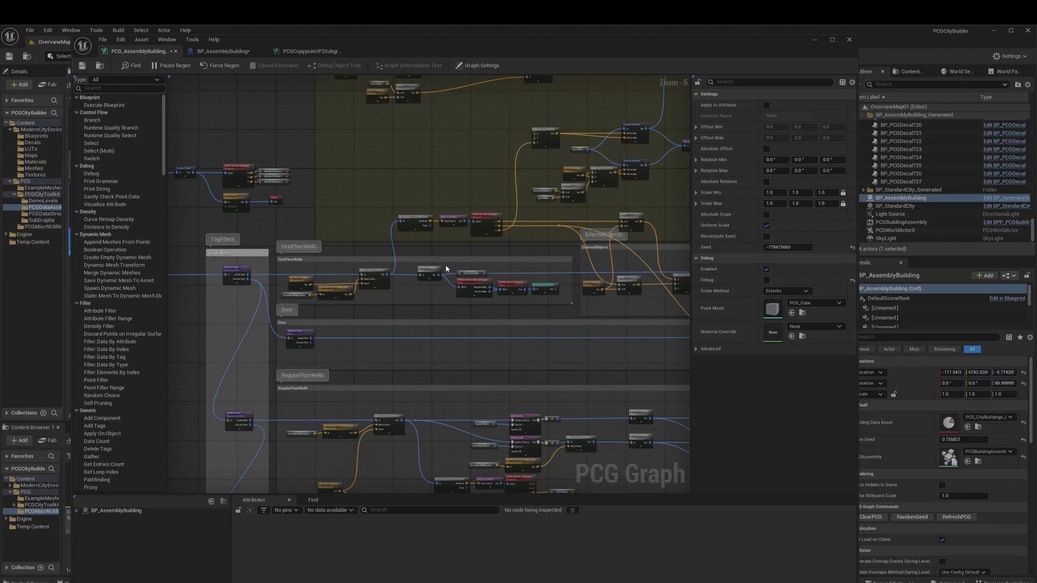
# Step: In the ExternalObjects section, examine the Transform Points node and the PCGBuilding External Objects Sub Graph node's inputs
pyautogui.scroll(3, 446, 268)
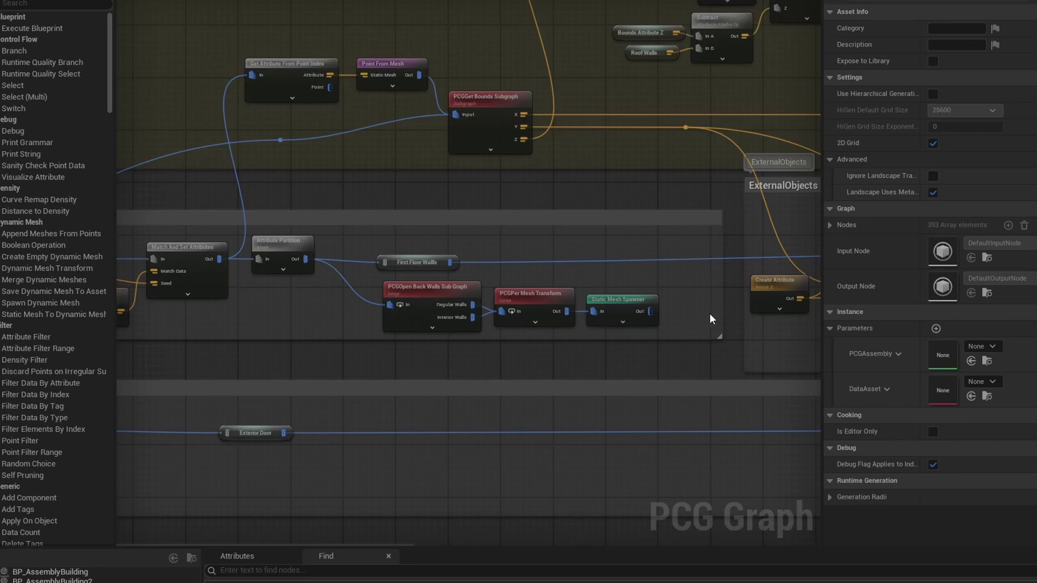
pyautogui.moveTo(709, 318); pyautogui.dragTo(215, 346, button='right')
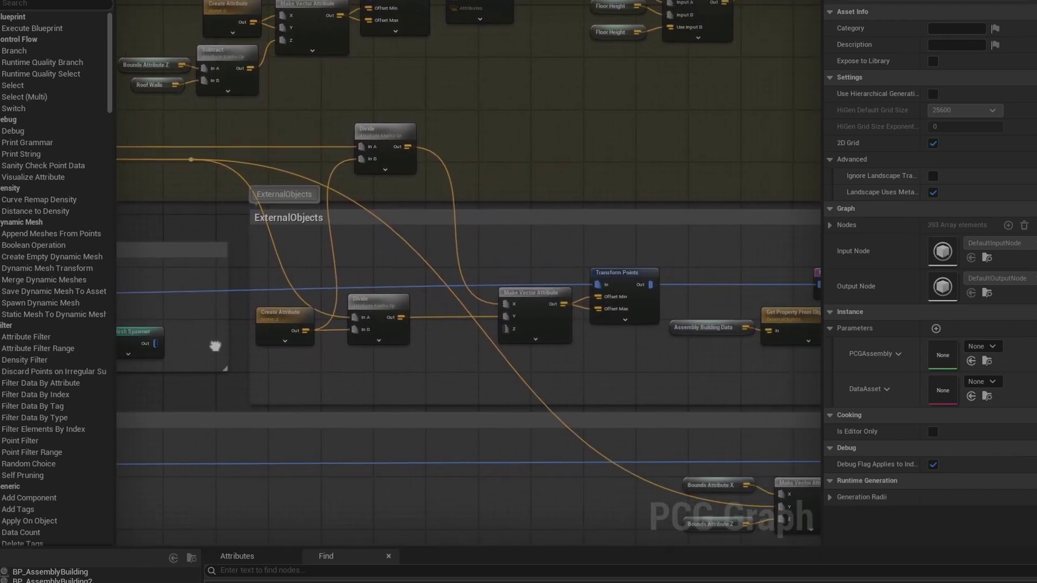
pyautogui.click(646, 297)
pyautogui.moveTo(647, 297); pyautogui.dragTo(485, 308, button='right')
pyautogui.click(731, 292)
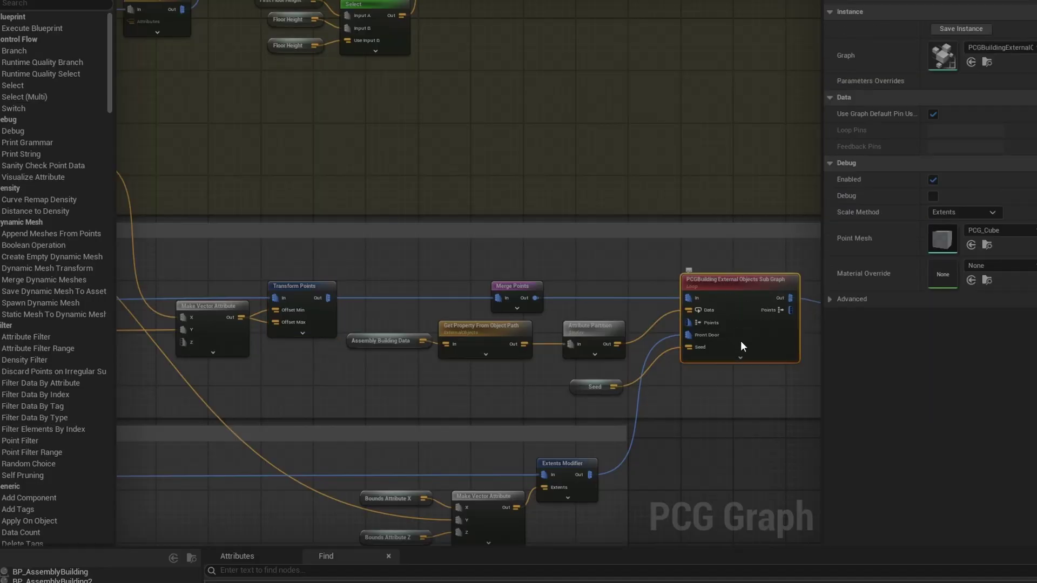
# Step: Open PCGBuilding External Objects Sub Graph and examine its Difference, Intersection and two Get Attribute From Point Index nodes
pyautogui.moveTo(740, 341); pyautogui.dragTo(530, 328, button='right')
pyautogui.doubleClick(530, 329)
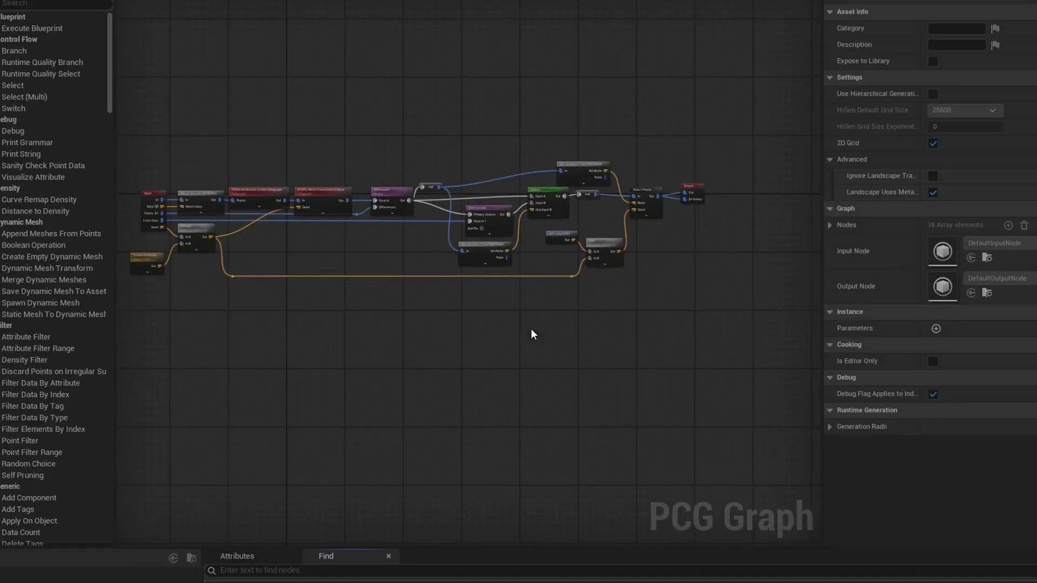
pyautogui.scroll(3, 240, 251)
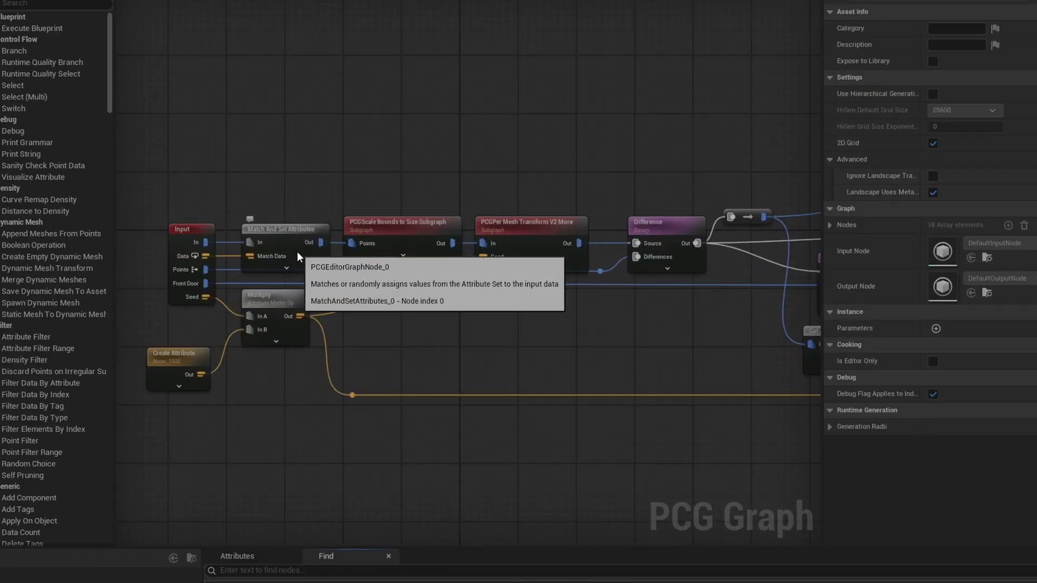
pyautogui.click(674, 244)
pyautogui.moveTo(674, 244); pyautogui.dragTo(431, 320, button='right')
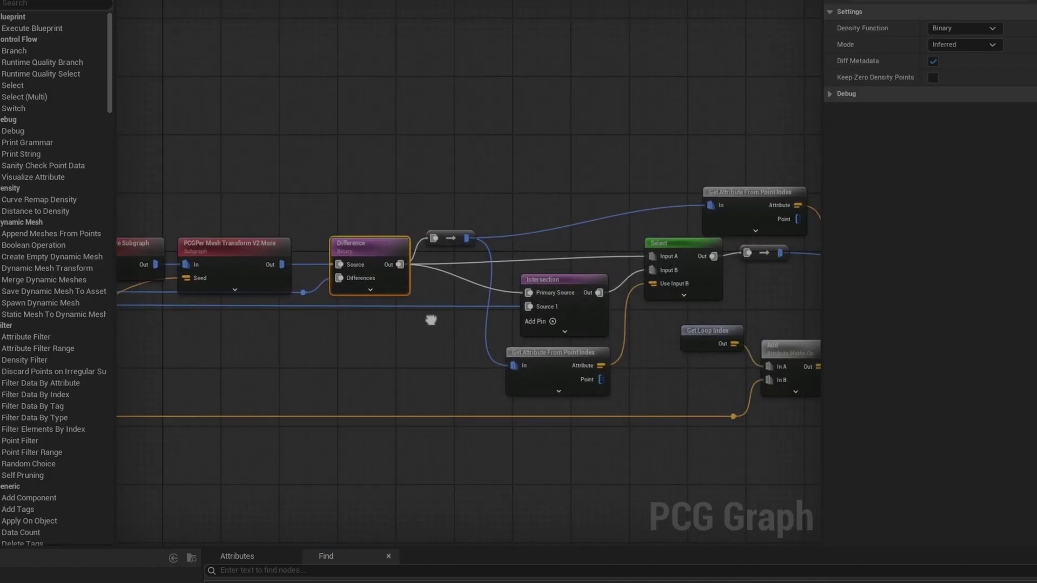
pyautogui.click(566, 283)
pyautogui.moveTo(696, 293); pyautogui.dragTo(445, 293, button='right')
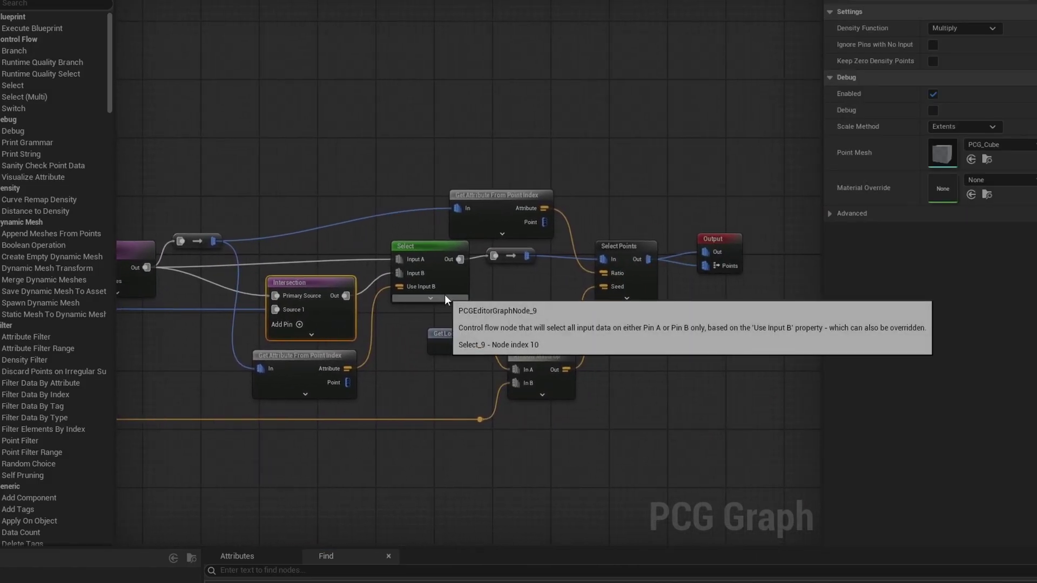
pyautogui.click(487, 218)
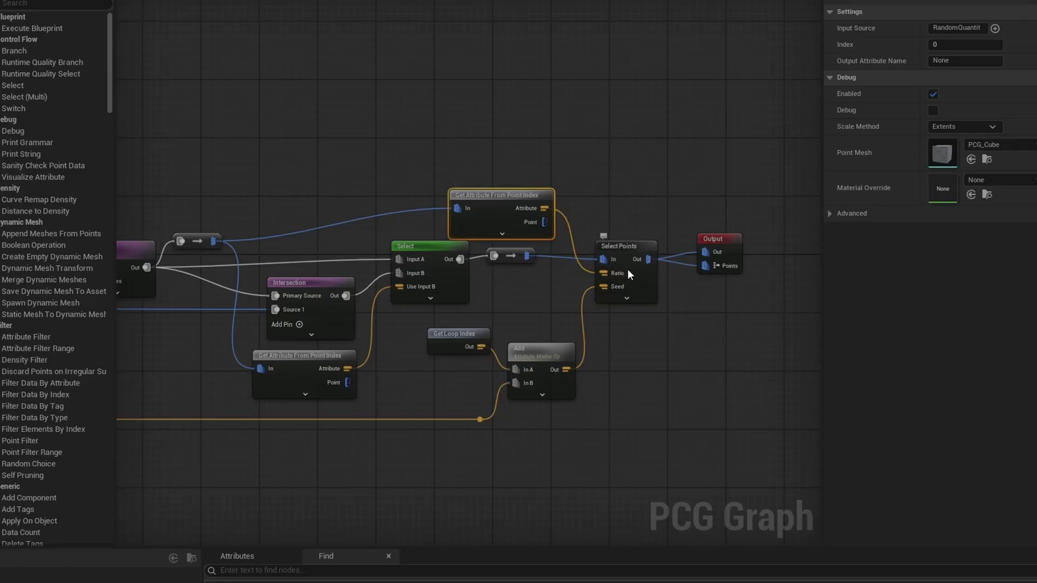
pyautogui.click(297, 365)
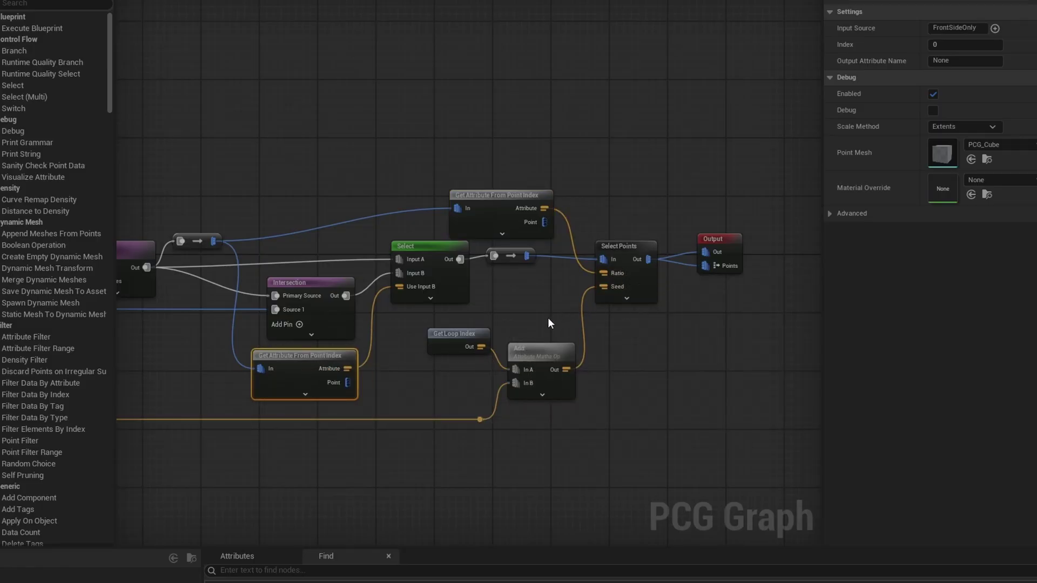
# Step: Return to the assembly graph's RegularFloorWalls section and examine the Match And Set Attributes node's settings
pyautogui.scroll(-3, 547, 317)
pyautogui.moveTo(607, 289); pyautogui.dragTo(758, 300, button='right')
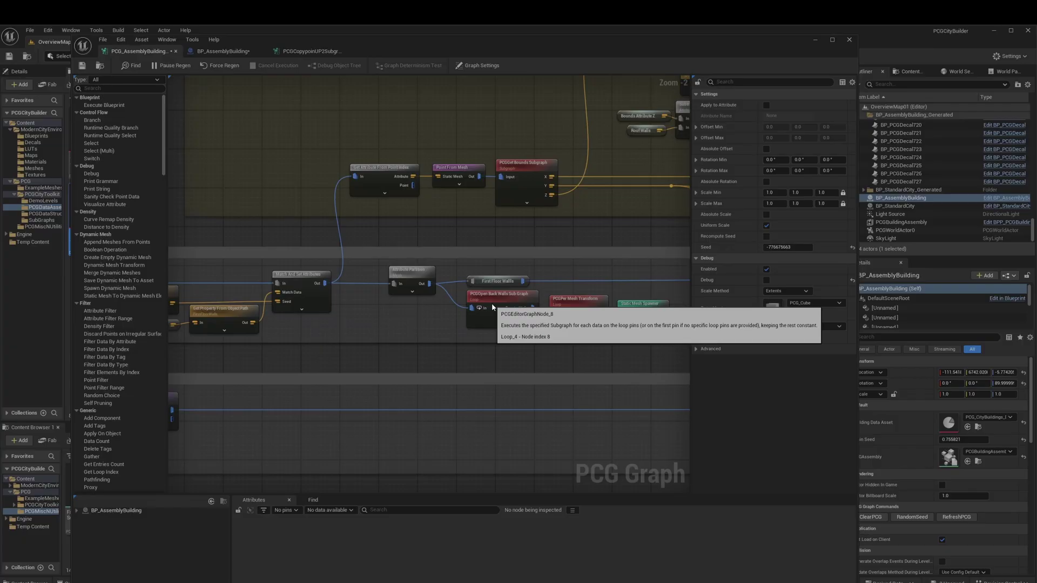
pyautogui.scroll(-1, 513, 260)
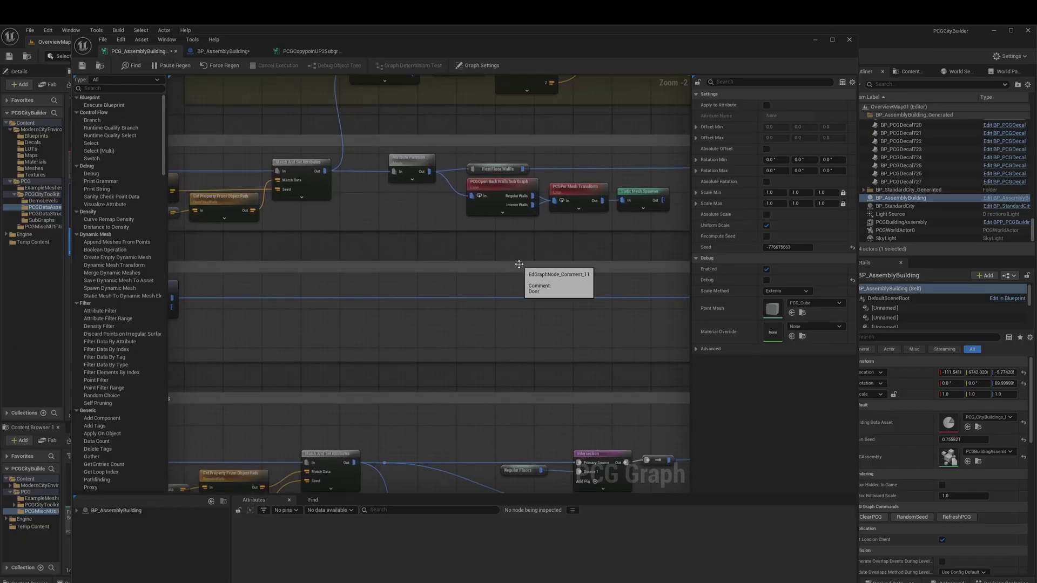
pyautogui.scroll(-1, 518, 265)
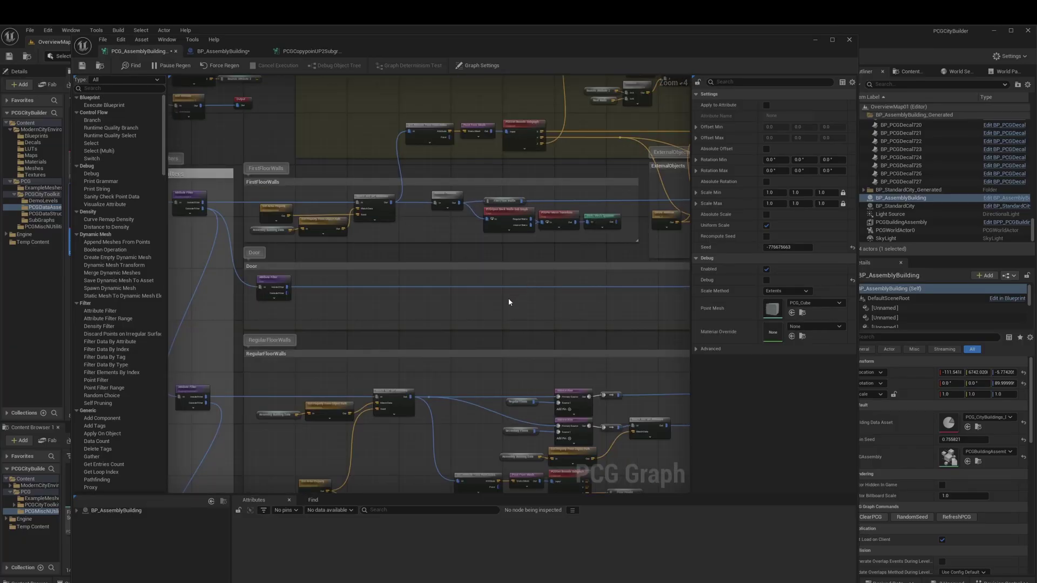
pyautogui.moveTo(451, 352); pyautogui.dragTo(448, 172, button='right')
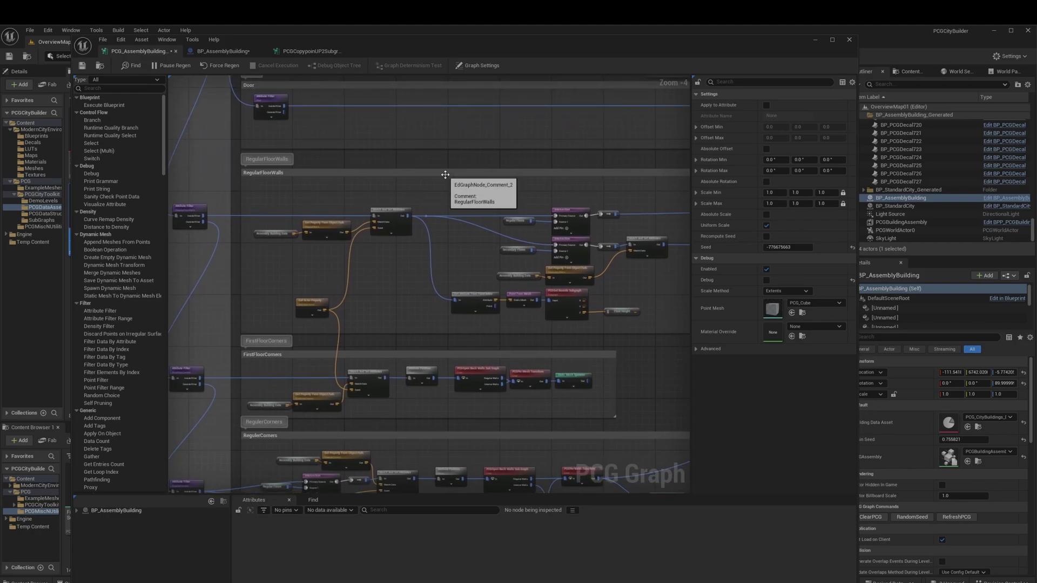
pyautogui.scroll(2, 377, 211)
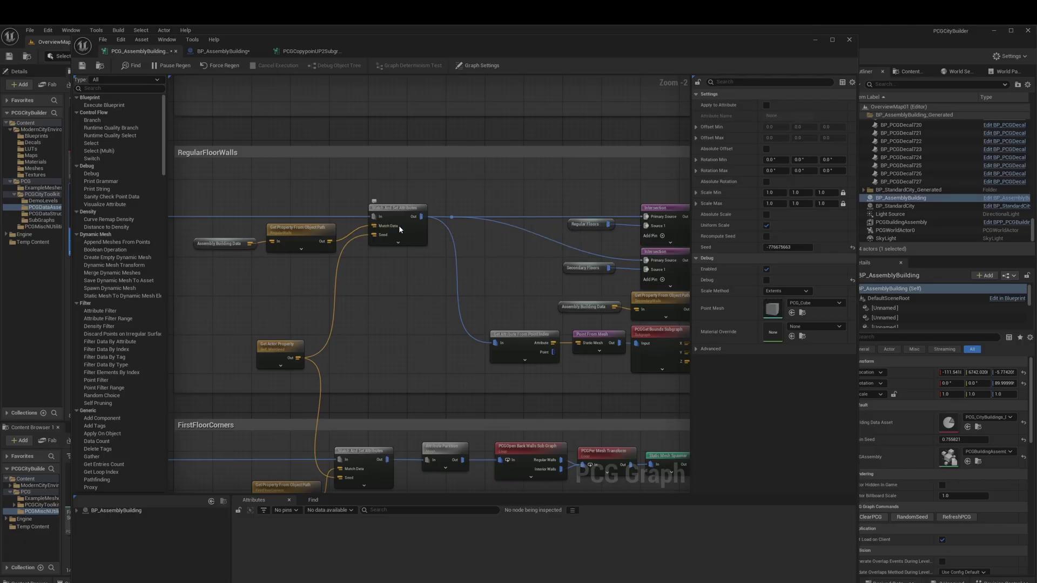
pyautogui.click(400, 224)
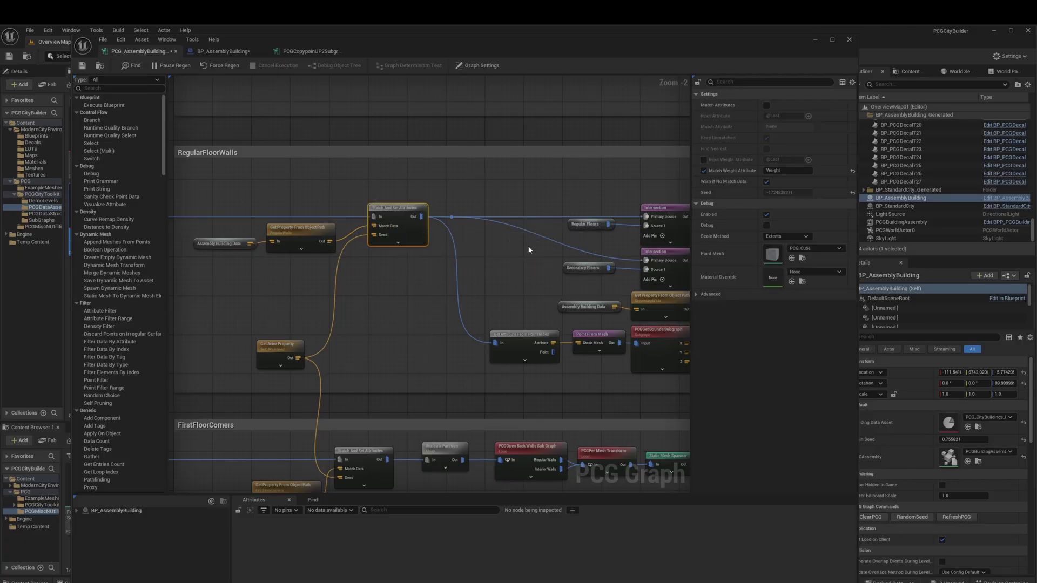
# Step: In RegularFloorWalls, examine the Regular Floors and Secondary Floors Intersection nodes and the SecondaryWalls Get Property From Object Path node
pyautogui.moveTo(528, 248); pyautogui.dragTo(276, 259, button='right')
pyautogui.moveTo(393, 210); pyautogui.dragTo(412, 278)
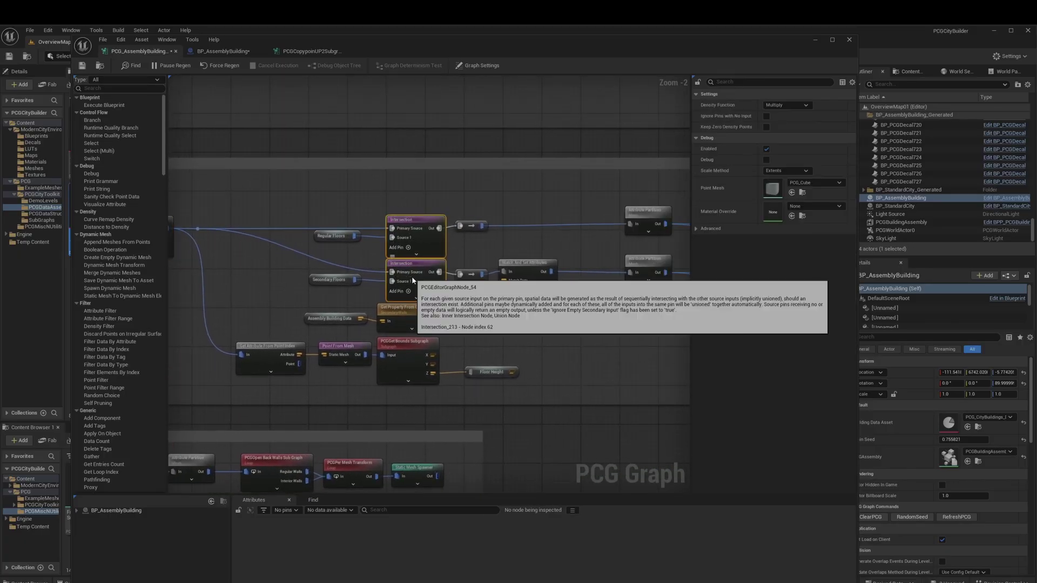
pyautogui.click(335, 235)
pyautogui.click(406, 237)
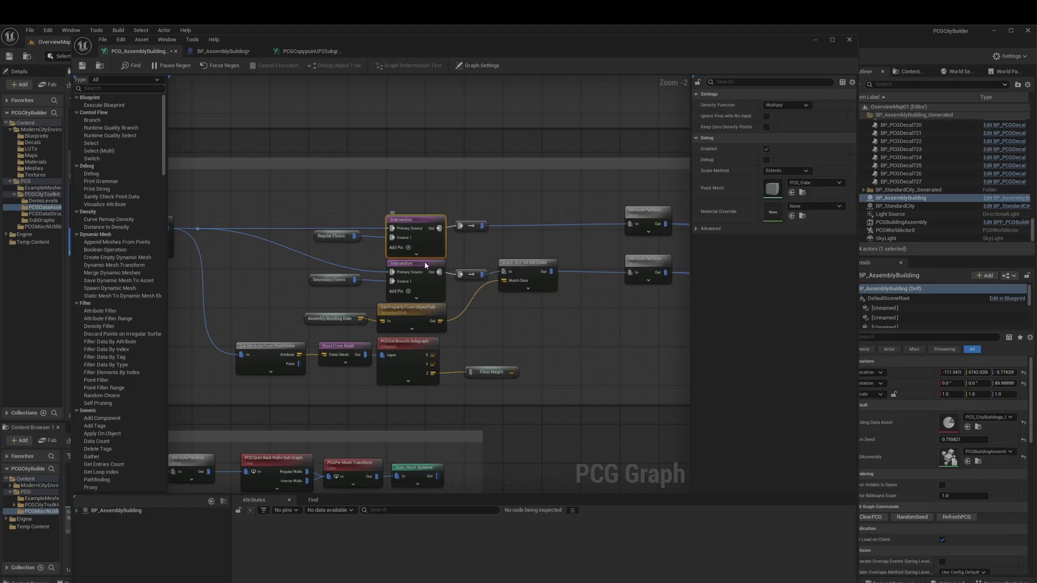
pyautogui.click(421, 275)
pyautogui.click(420, 237)
pyautogui.click(410, 315)
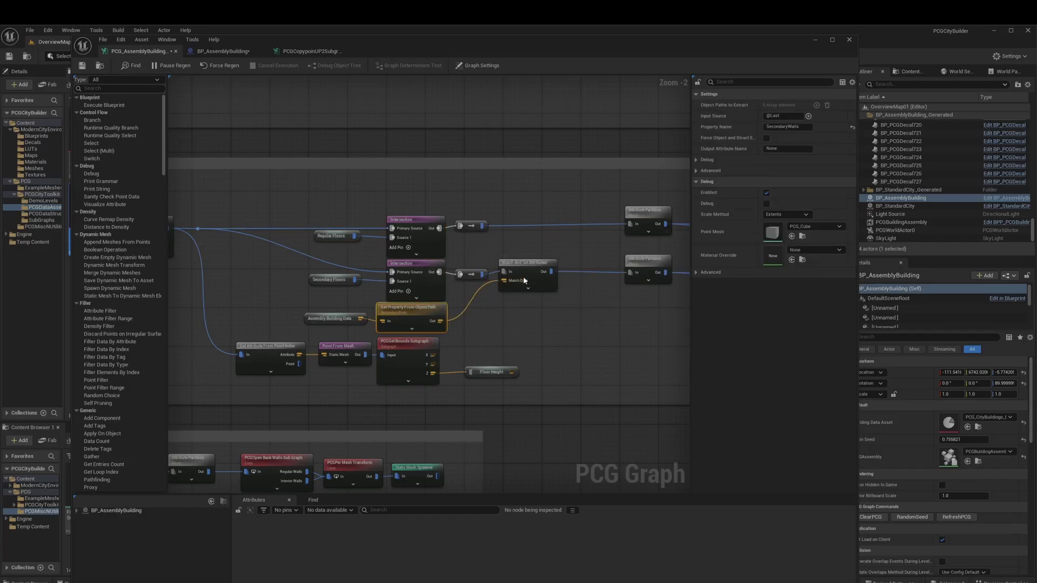
# Step: Follow the RegularFloorWalls chain through the Attribute Partition, Open Back Walls Sub Graph and Per Mesh Transform nodes to the Static Mesh Spawner
pyautogui.click(646, 211)
pyautogui.moveTo(643, 273); pyautogui.dragTo(348, 322, button='right')
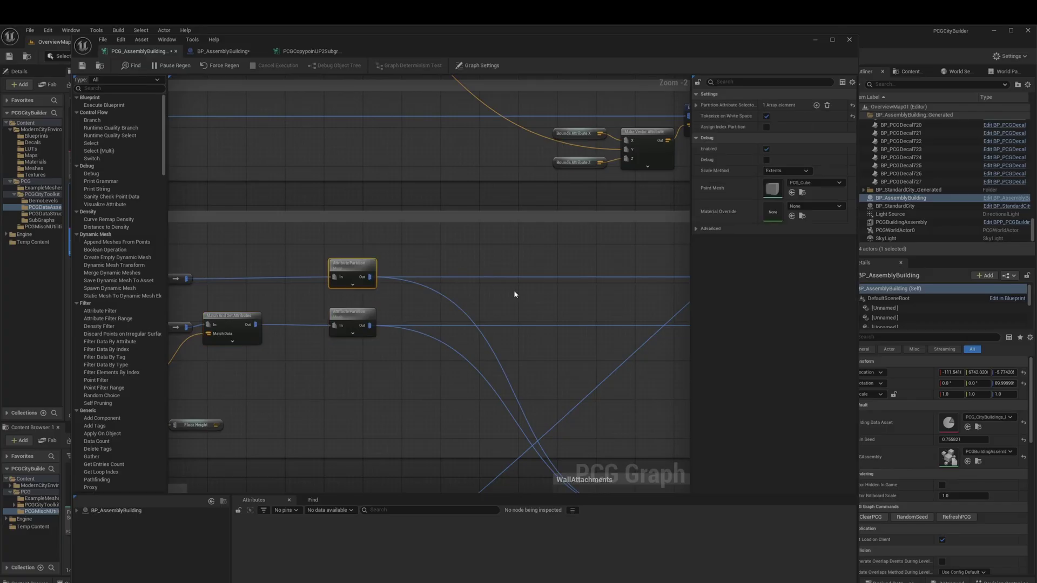
pyautogui.moveTo(514, 294); pyautogui.dragTo(146, 299, button='right')
pyautogui.click(452, 289)
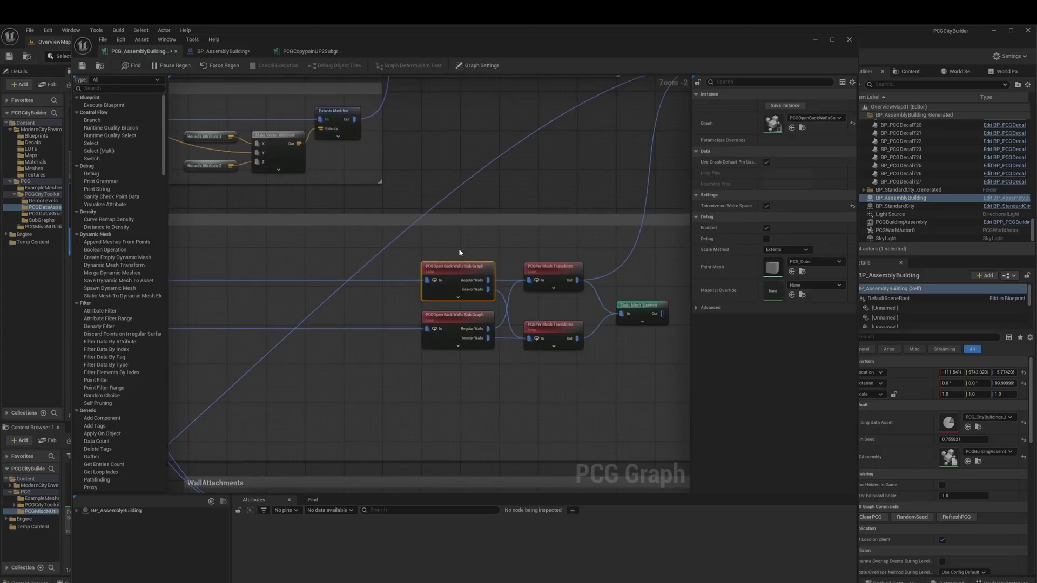
pyautogui.moveTo(539, 256); pyautogui.dragTo(543, 375)
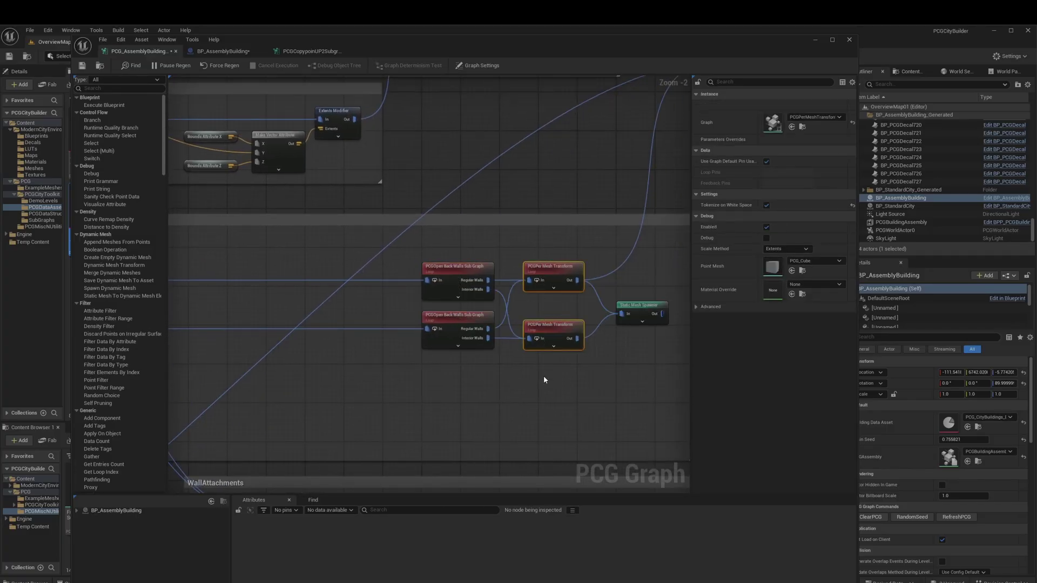
pyautogui.click(642, 313)
# Step: In the RegulerCorners section, examine the two Intersection nodes and their Regular Floors and Secondary Floors inputs
pyautogui.scroll(-2, 267, 397)
pyautogui.moveTo(268, 397); pyautogui.dragTo(470, 375, button='right')
pyautogui.scroll(-2, 537, 296)
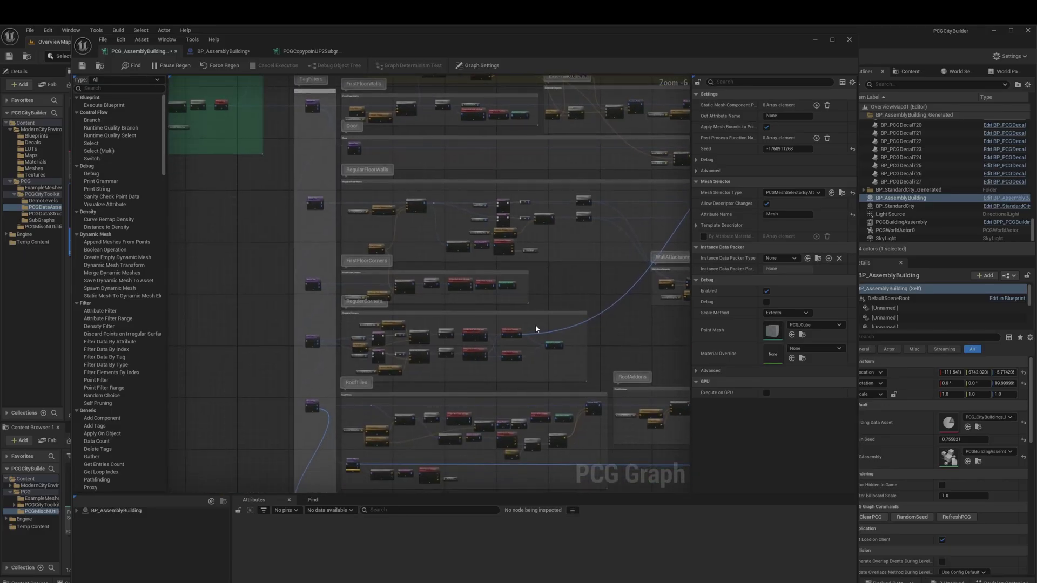
pyautogui.scroll(3, 402, 362)
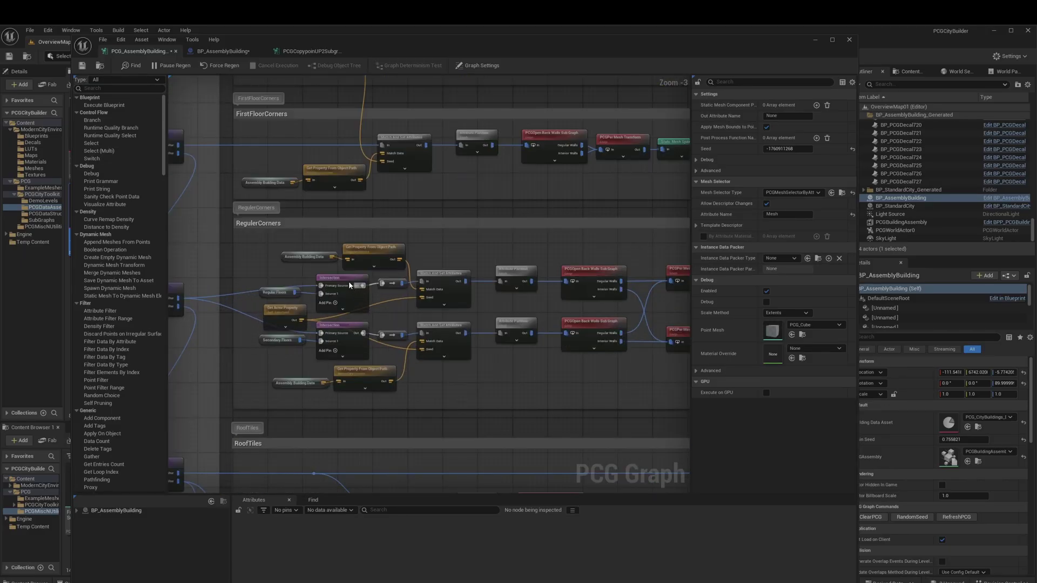
pyautogui.click(346, 282)
pyautogui.click(332, 331)
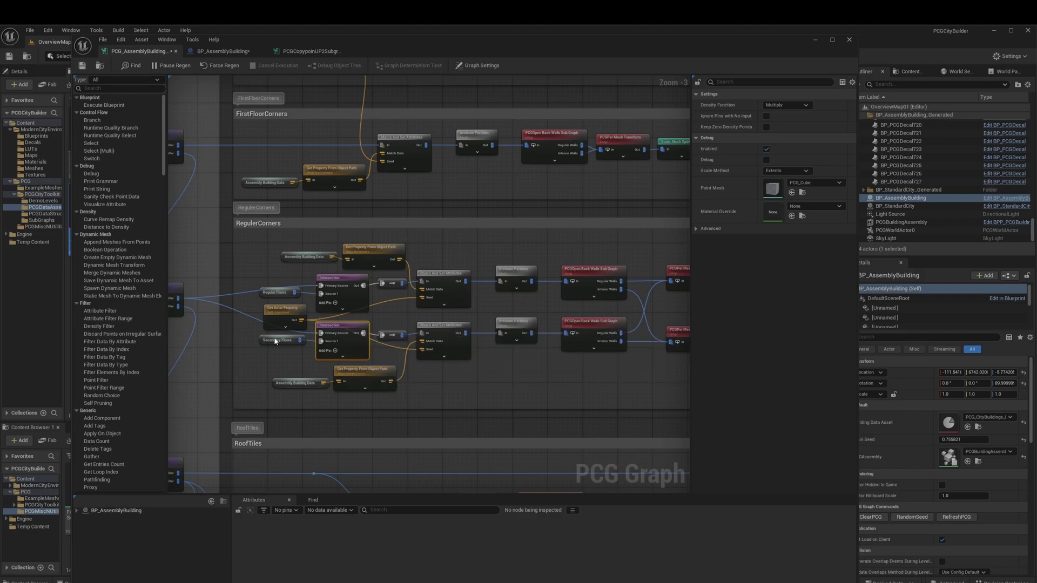
pyautogui.click(278, 293)
# Step: Follow the RegulerCorners chain through its Match And Set Attributes, Attribute Partition and PCGPer Mesh Transform nodes
pyautogui.moveTo(462, 267); pyautogui.dragTo(463, 353)
pyautogui.moveTo(529, 259); pyautogui.dragTo(412, 271, button='right')
pyautogui.click(412, 272)
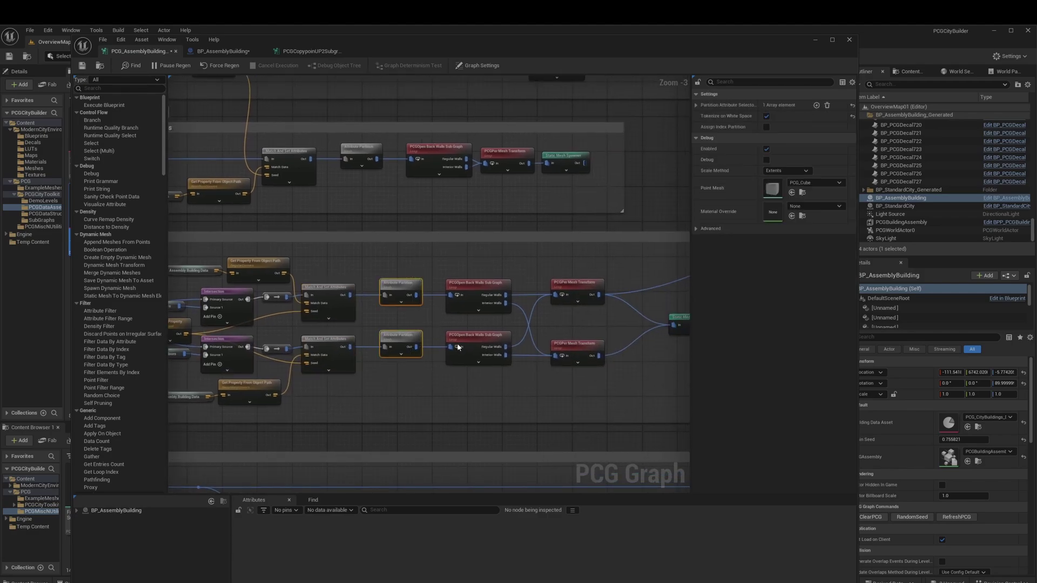
pyautogui.moveTo(563, 268); pyautogui.dragTo(576, 401)
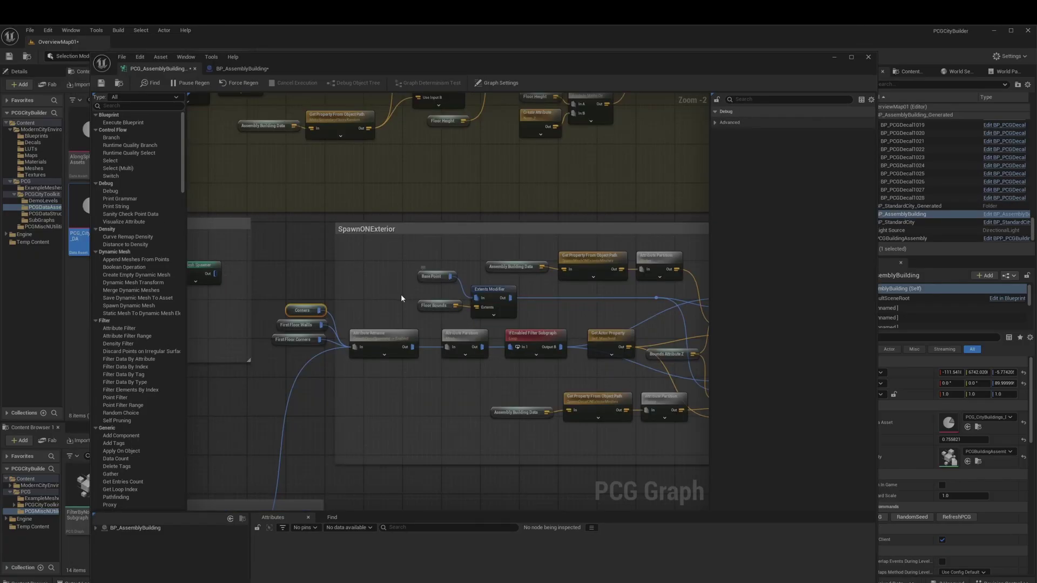
# Step: In the SpawnONExterior section, examine the Attribute Rename and Attribute Partition nodes' settings
pyautogui.moveTo(401, 294); pyautogui.dragTo(287, 298, button='right')
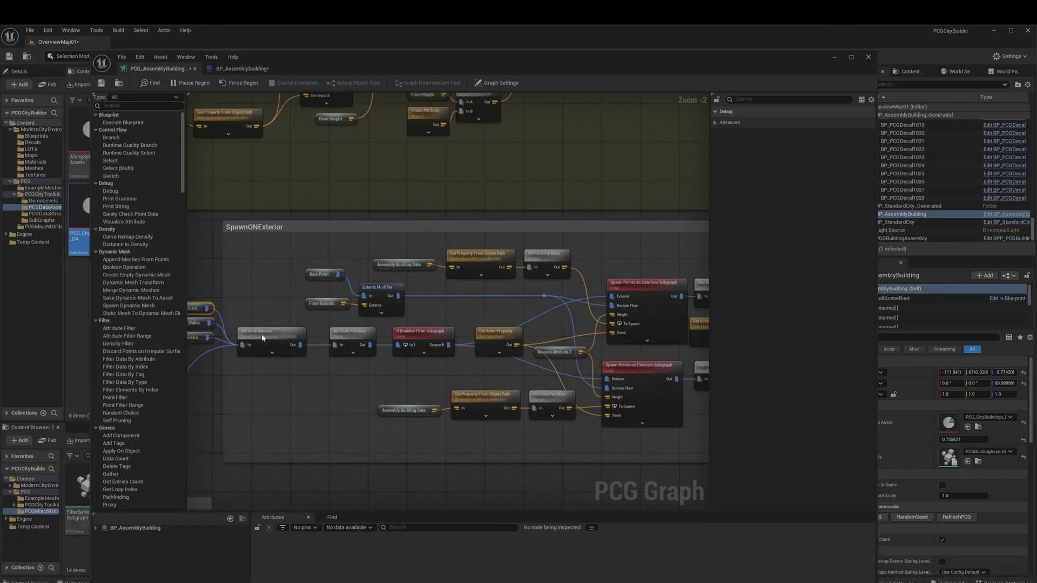
pyautogui.scroll(2, 259, 348)
pyautogui.click(259, 348)
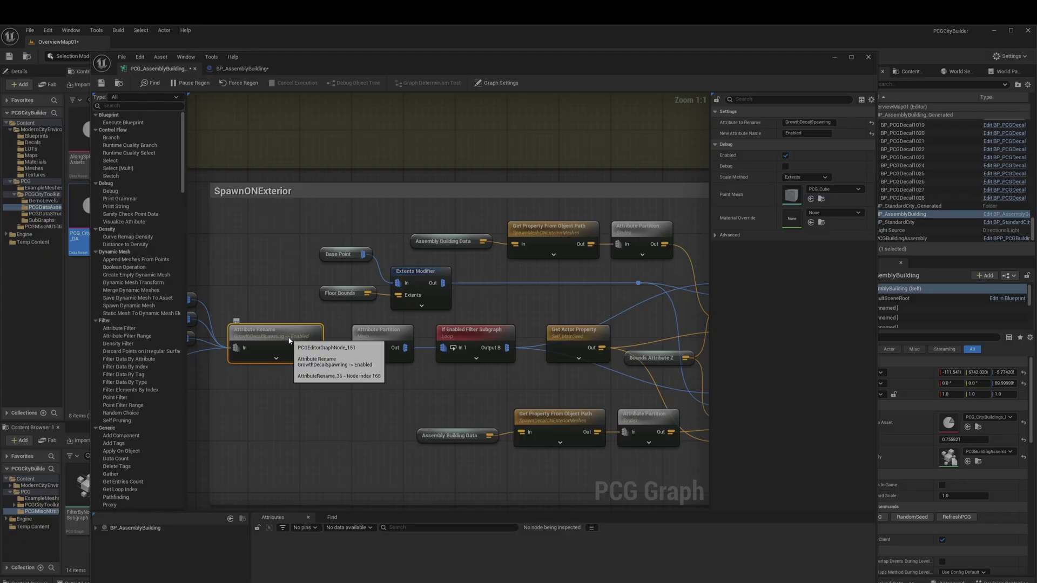
pyautogui.click(385, 337)
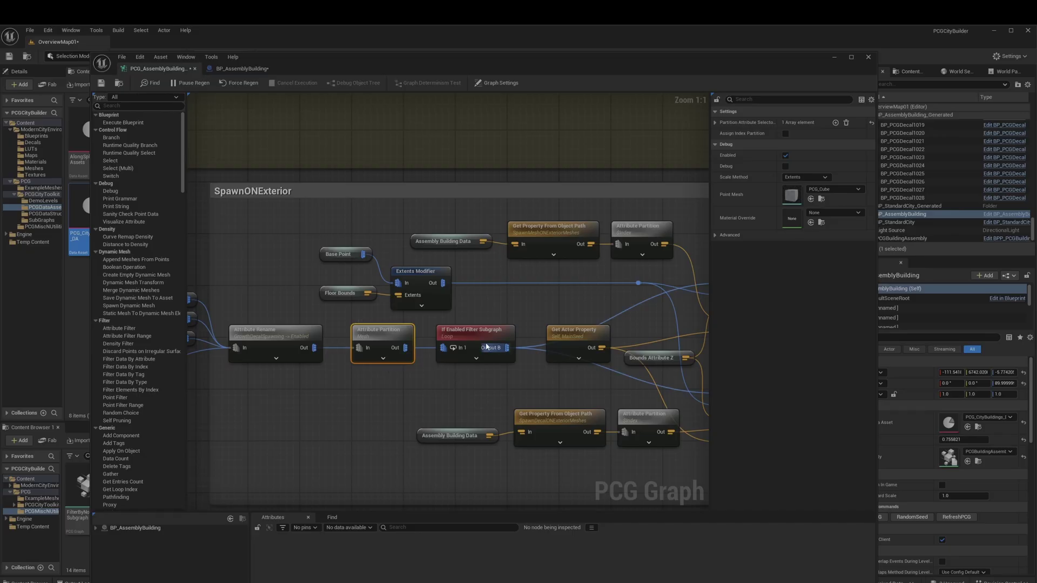
# Step: Open the If Enabled Filter Subgraph, examine its Get Attribute From Point Index node, and close the subgraph
pyautogui.click(466, 342)
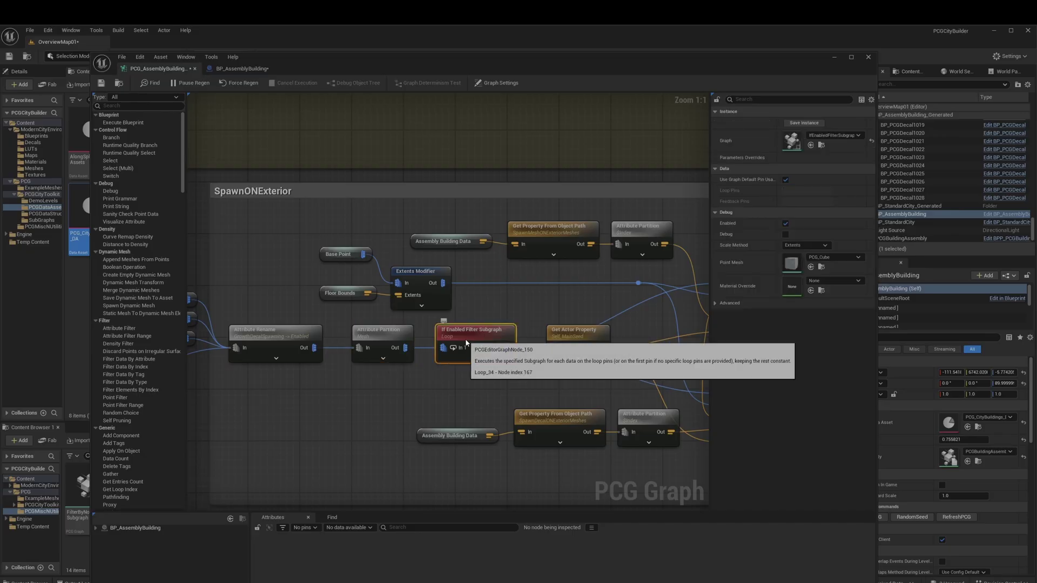
pyautogui.doubleClick(466, 342)
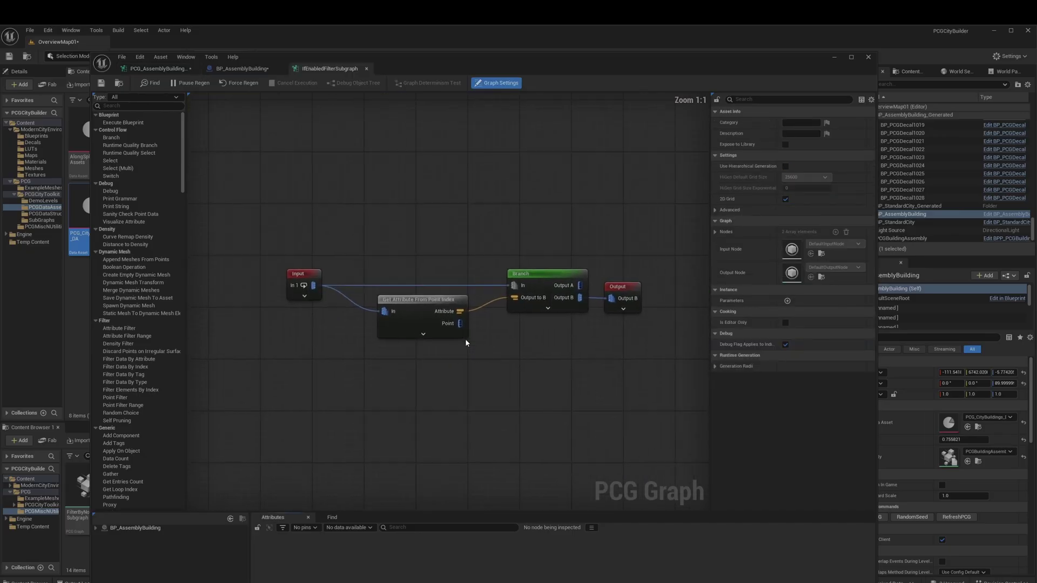
pyautogui.click(397, 307)
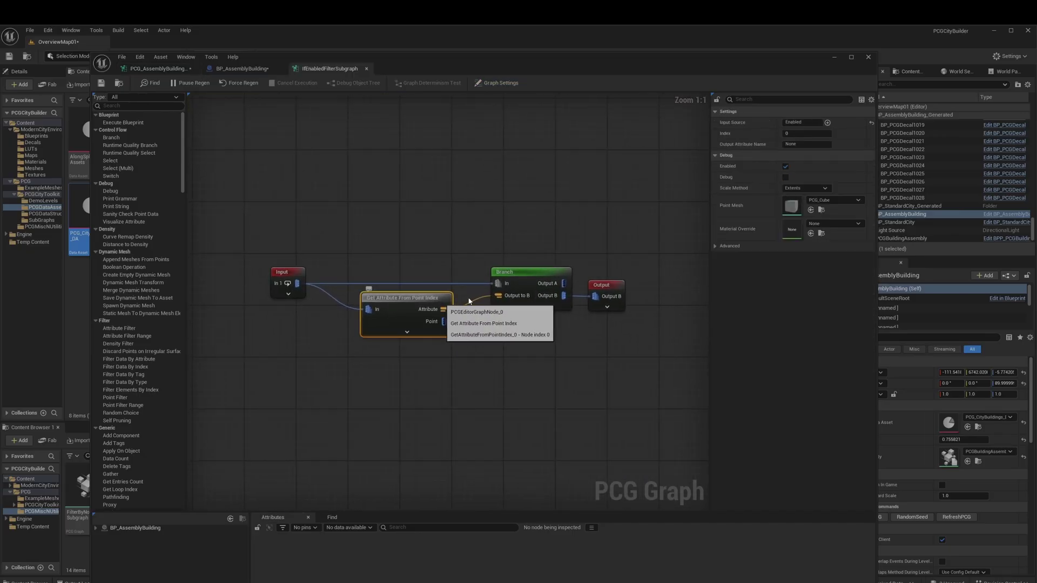
pyautogui.click(366, 68)
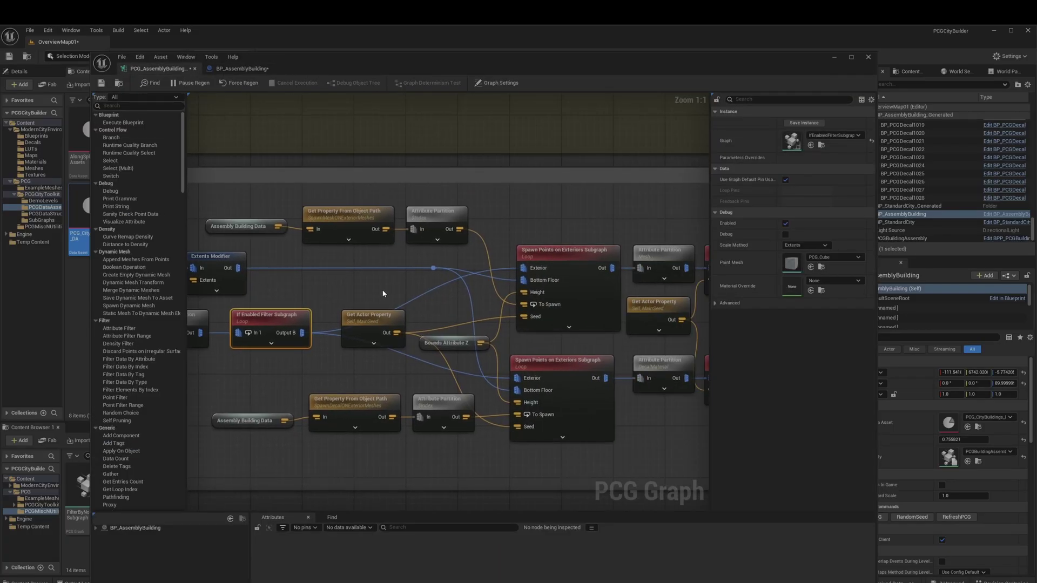
# Step: Examine the two Spawn Points on Exteriors Subgraph nodes and the Base Point and Extents Modifier nodes that feed them
pyautogui.click(564, 258)
pyautogui.click(557, 363)
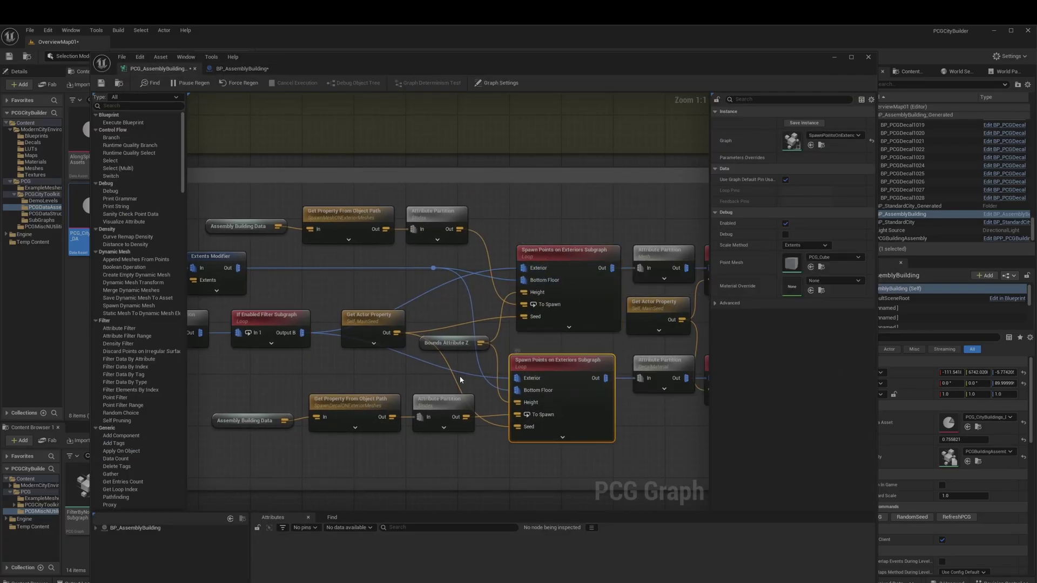
pyautogui.moveTo(355, 371); pyautogui.dragTo(626, 412, button='right')
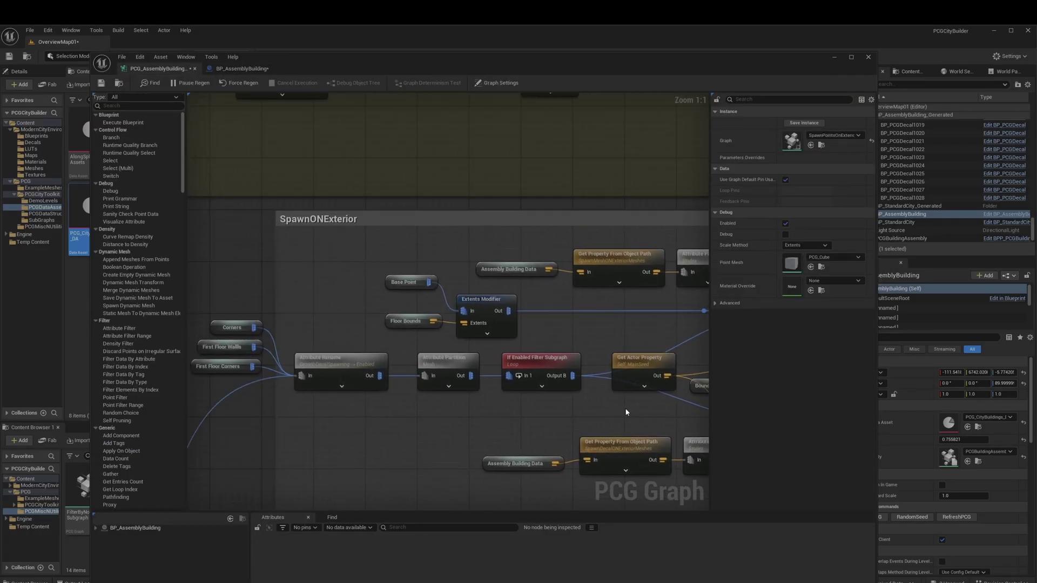
pyautogui.click(405, 282)
pyautogui.click(495, 322)
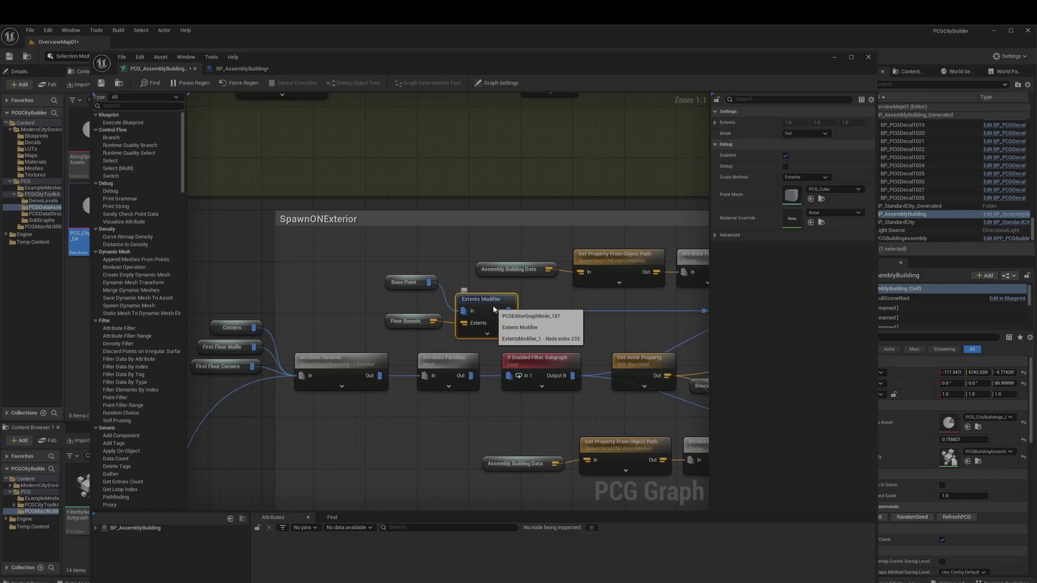
pyautogui.moveTo(633, 315); pyautogui.dragTo(242, 292, button='right')
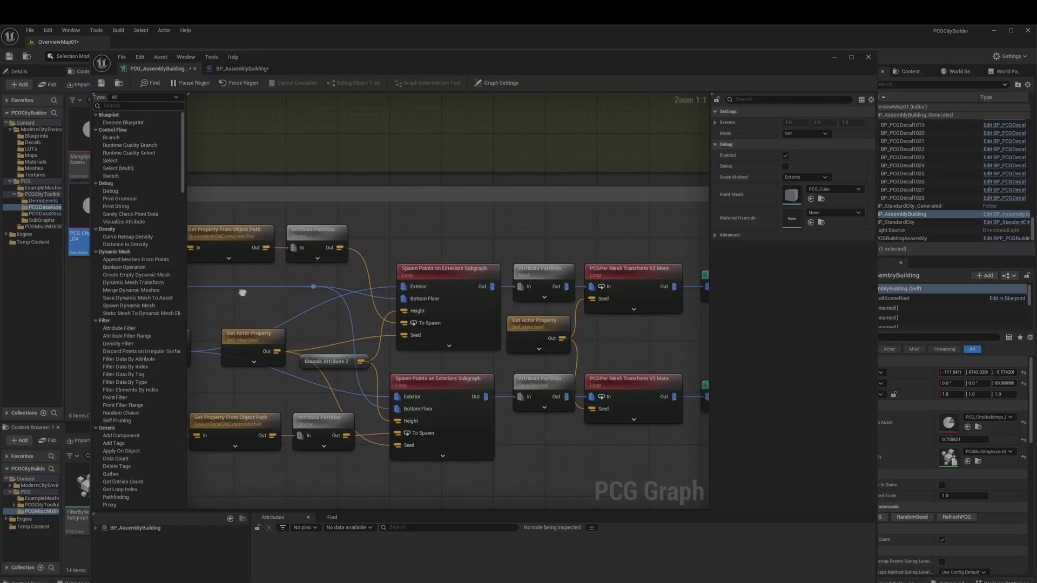
# Step: Compare the two Spawn Points on Exteriors branches and their mesh and decal Get Property From Object Path nodes
pyautogui.click(446, 288)
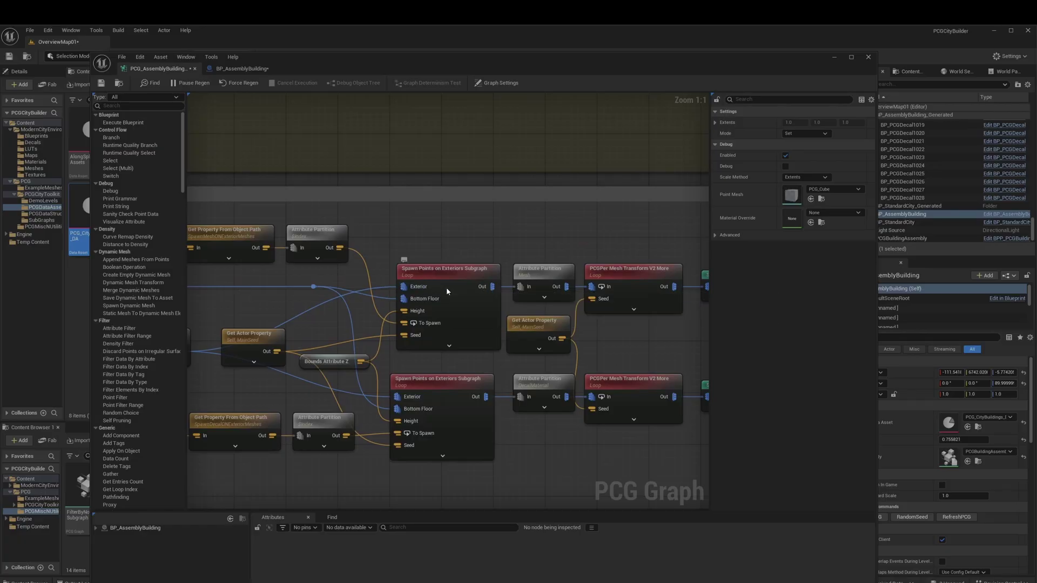
pyautogui.click(442, 384)
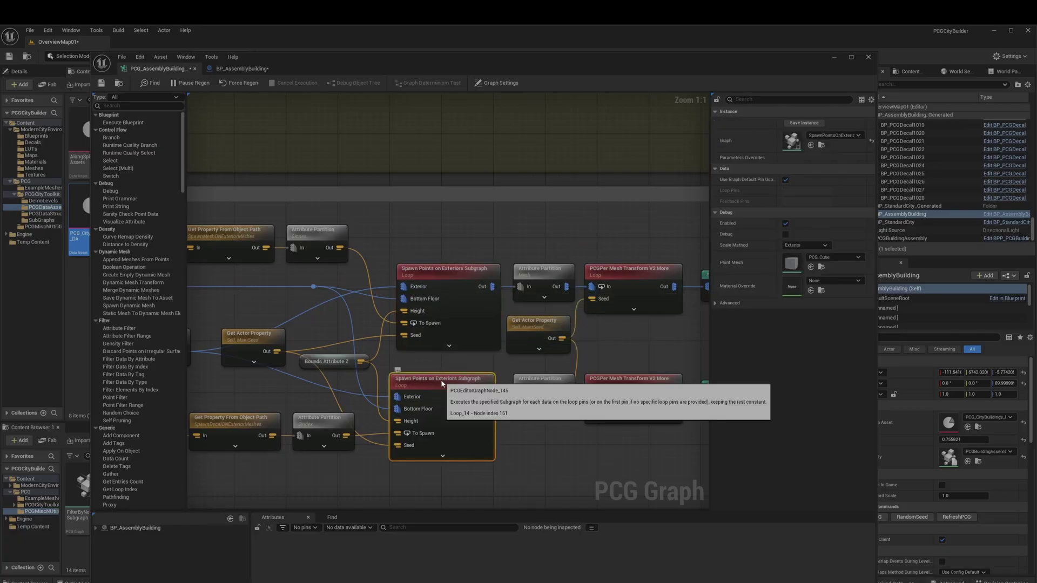
pyautogui.moveTo(266, 383); pyautogui.dragTo(337, 337, button='right')
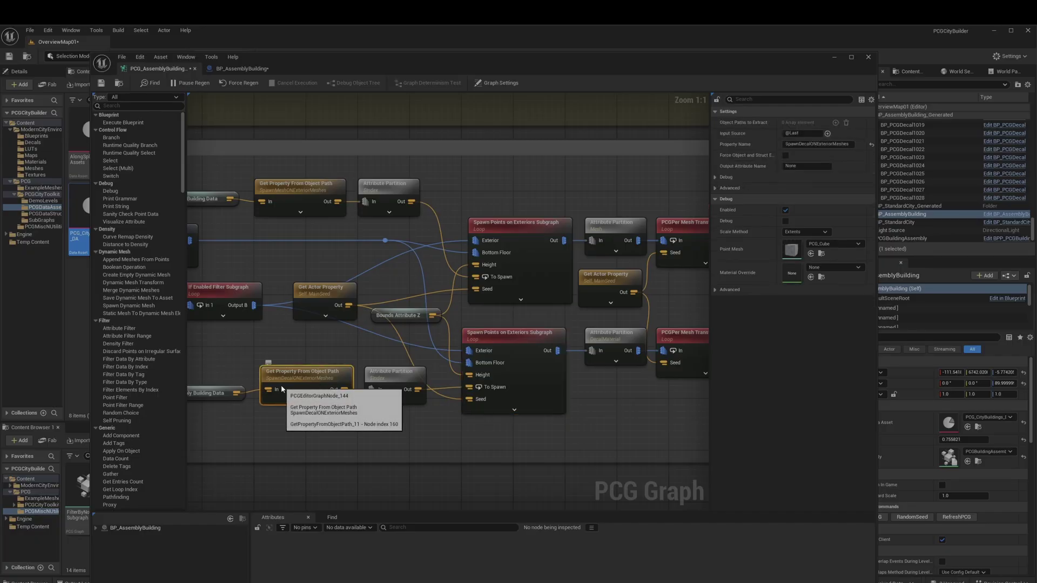
pyautogui.click(282, 201)
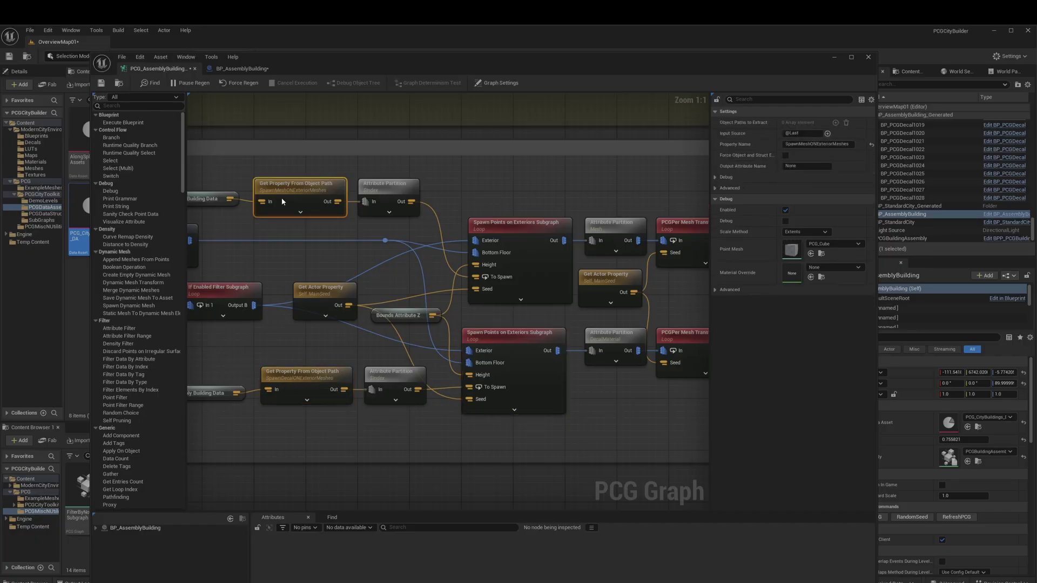
pyautogui.click(545, 253)
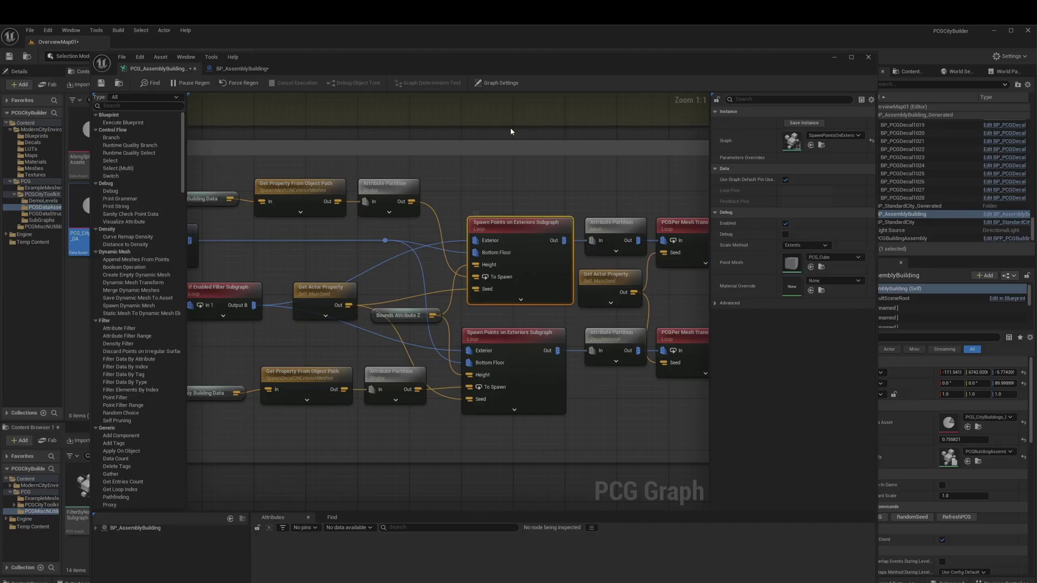
# Step: Move the graph window aside to uncover the level viewport and inspect the objects spawned on the building's exterior
pyautogui.moveTo(486, 57); pyautogui.dragTo(1026, 68)
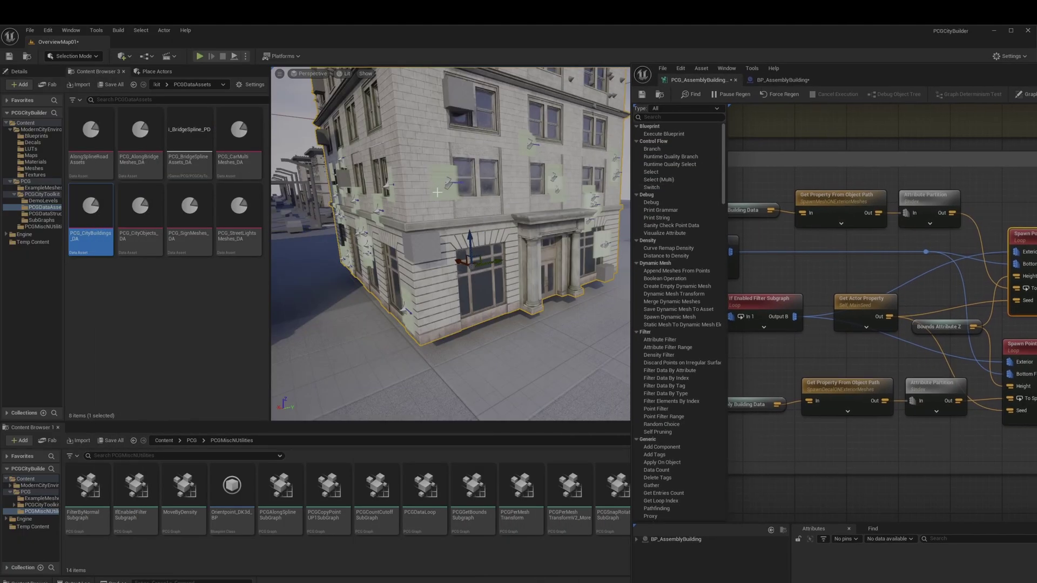
pyautogui.moveTo(436, 191); pyautogui.dragTo(500, 130)
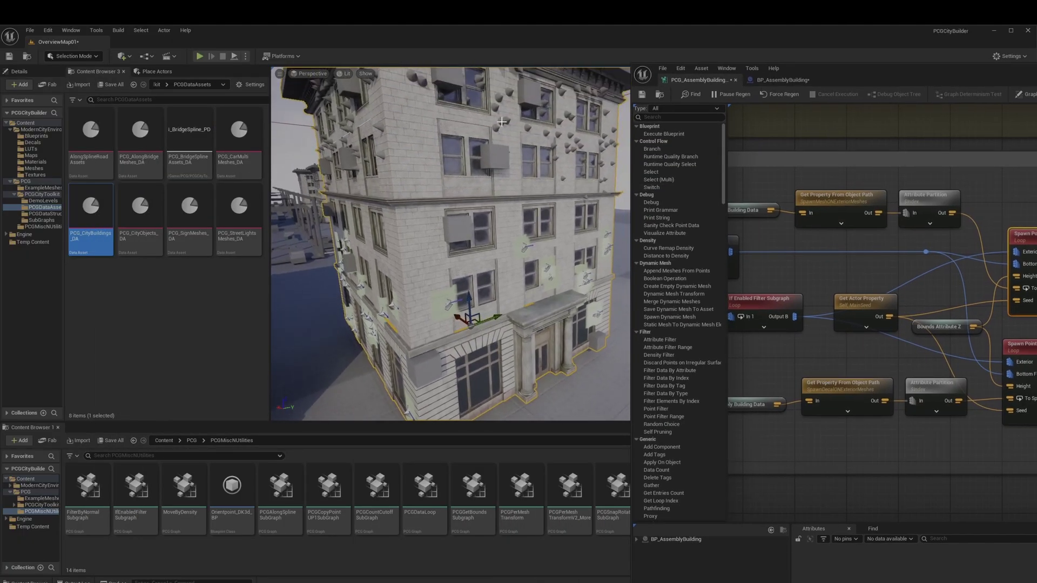
# Step: Bring the graph window back over the level and open the upper Spawn Points on Exteriors Subgraph at its Input node
pyautogui.moveTo(535, 214); pyautogui.dragTo(499, 213, button='right')
pyautogui.moveTo(900, 76); pyautogui.dragTo(361, 58)
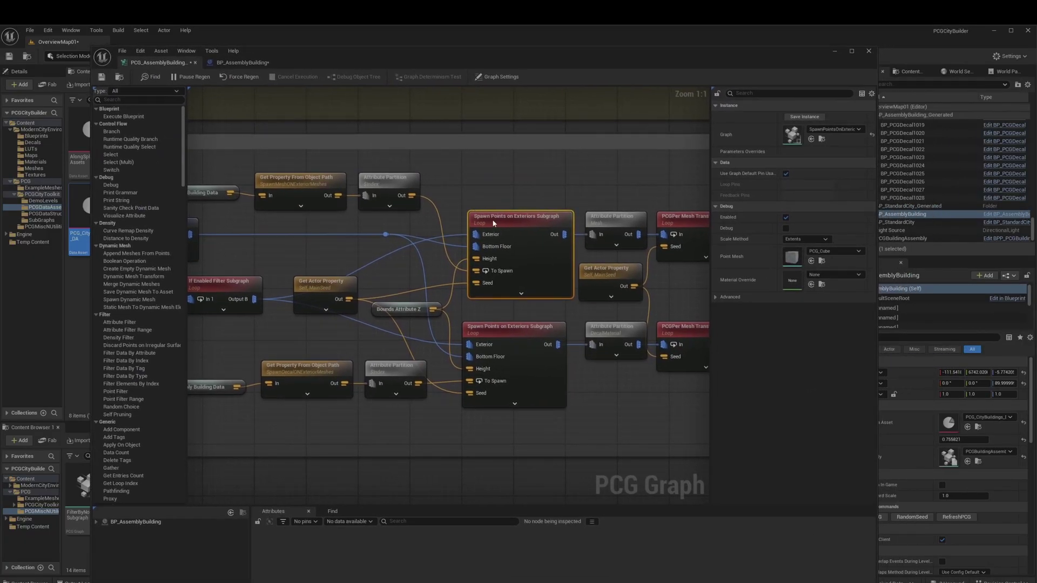
pyautogui.doubleClick(521, 233)
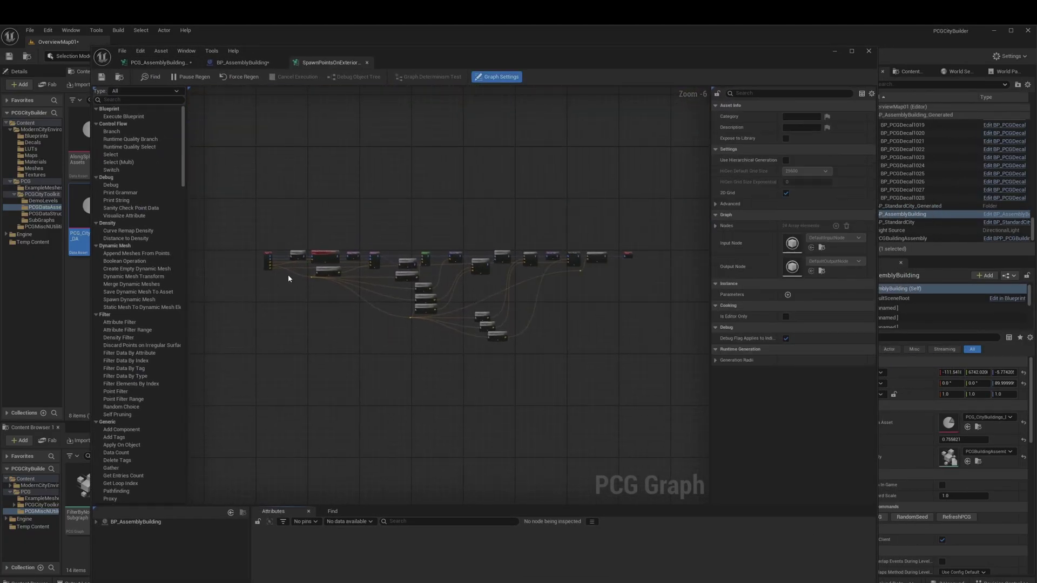
pyautogui.scroll(10, 288, 278)
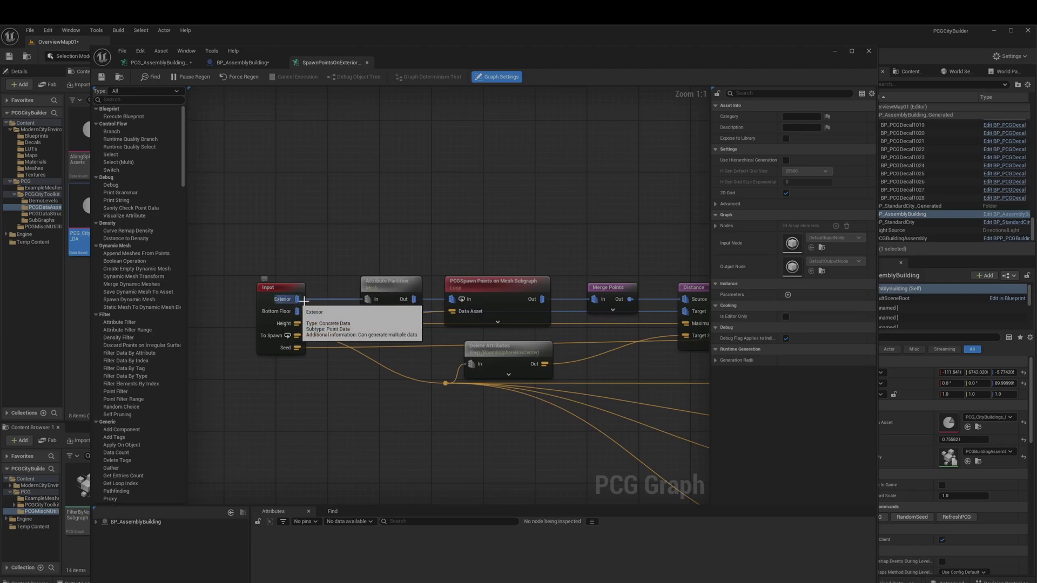
# Step: Examine the subgraph's first nodes: Attribute Partition, PCGSpawn Points on Mesh Subgraph, the Delete Attributes below it, and Merge Points
pyautogui.click(391, 290)
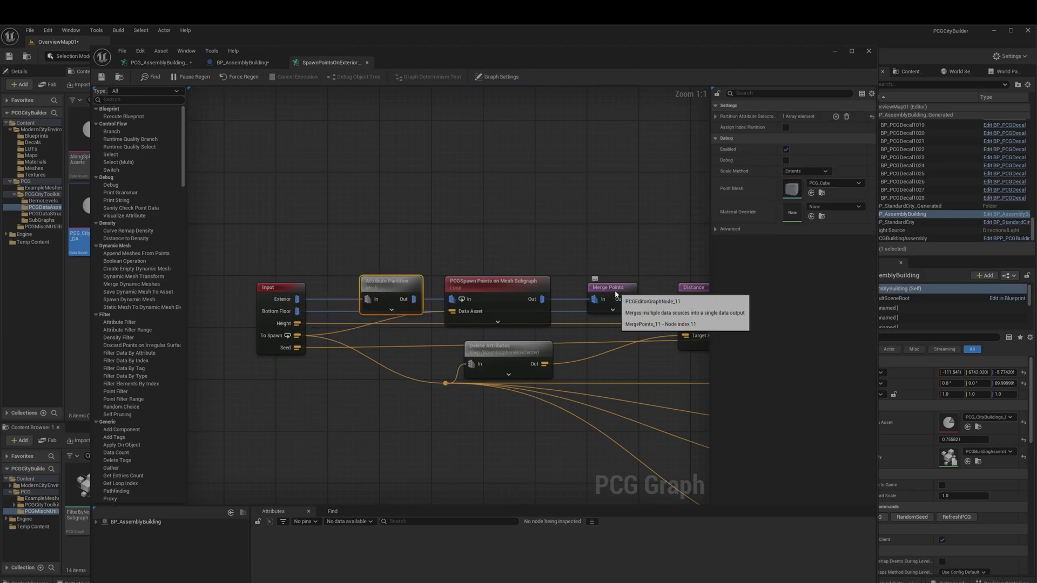
pyautogui.click(510, 294)
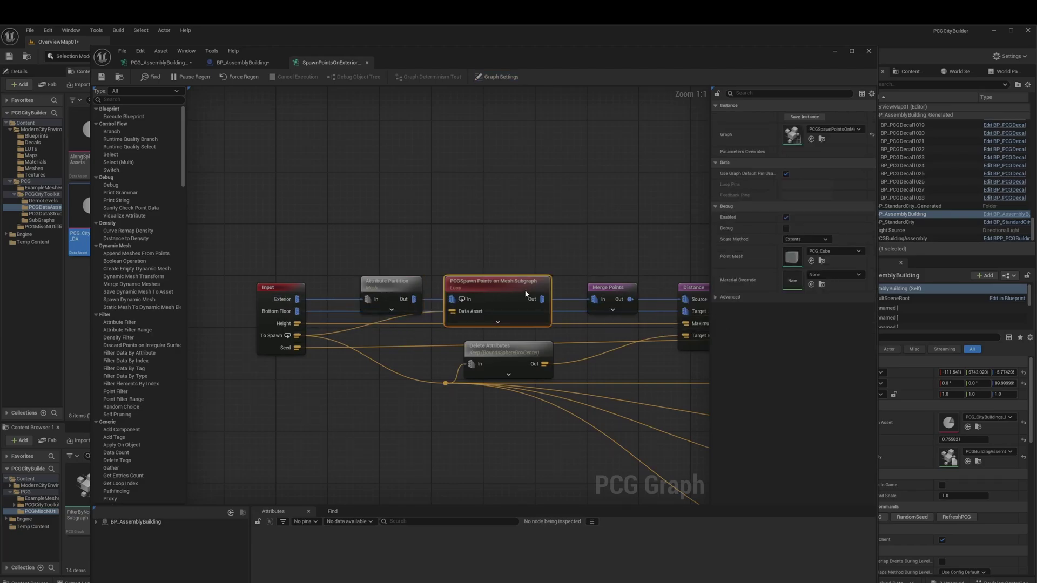
pyautogui.click(501, 357)
pyautogui.click(621, 295)
# Step: Examine the Distance node, the Attribute Remap that follows it, and the Select node with its Delete Attributes input
pyautogui.moveTo(631, 297); pyautogui.dragTo(452, 283, button='right')
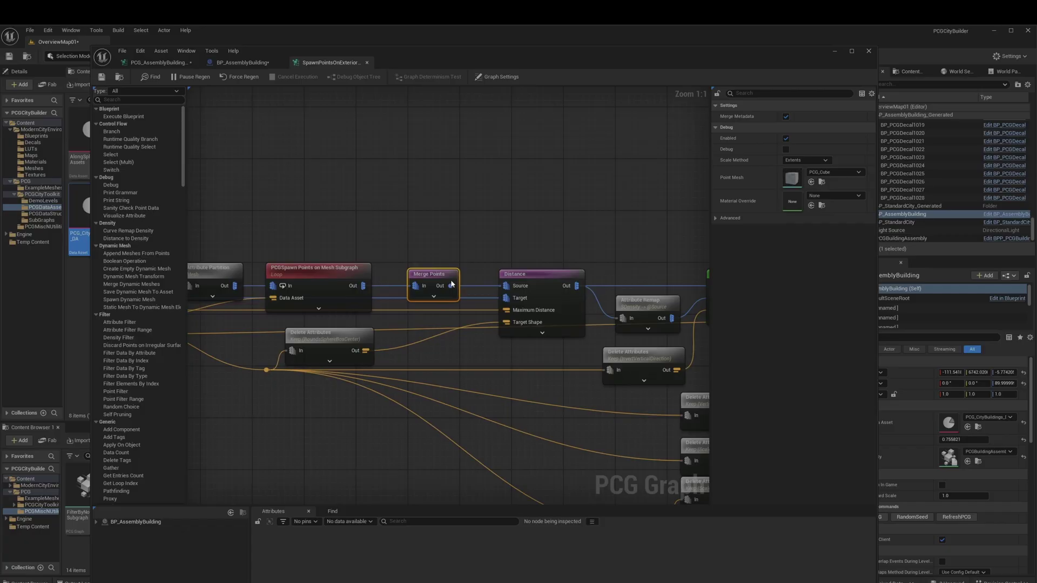
pyautogui.click(538, 286)
pyautogui.click(661, 300)
pyautogui.moveTo(660, 301); pyautogui.dragTo(420, 282, button='right')
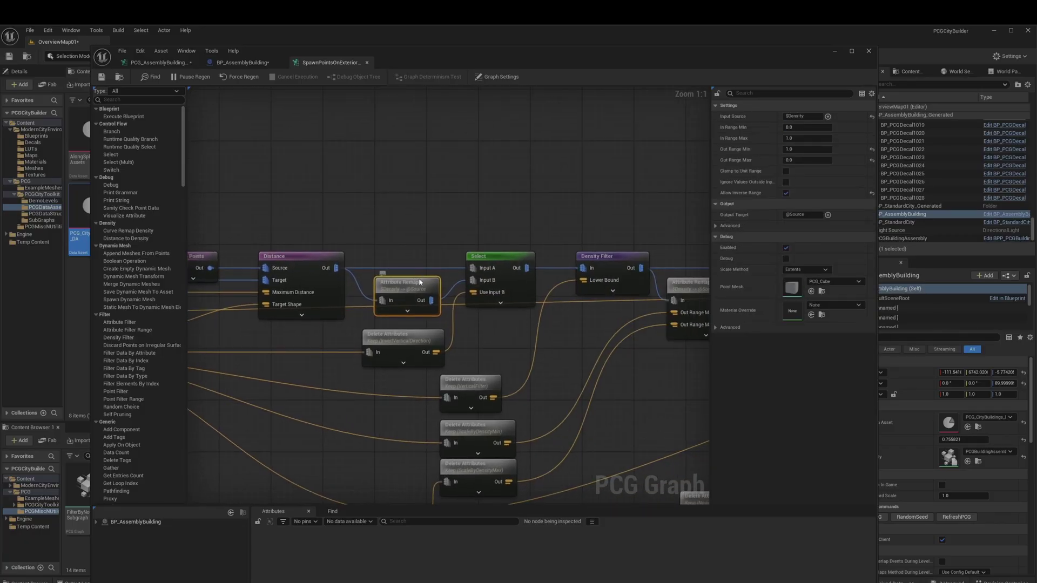
pyautogui.click(417, 344)
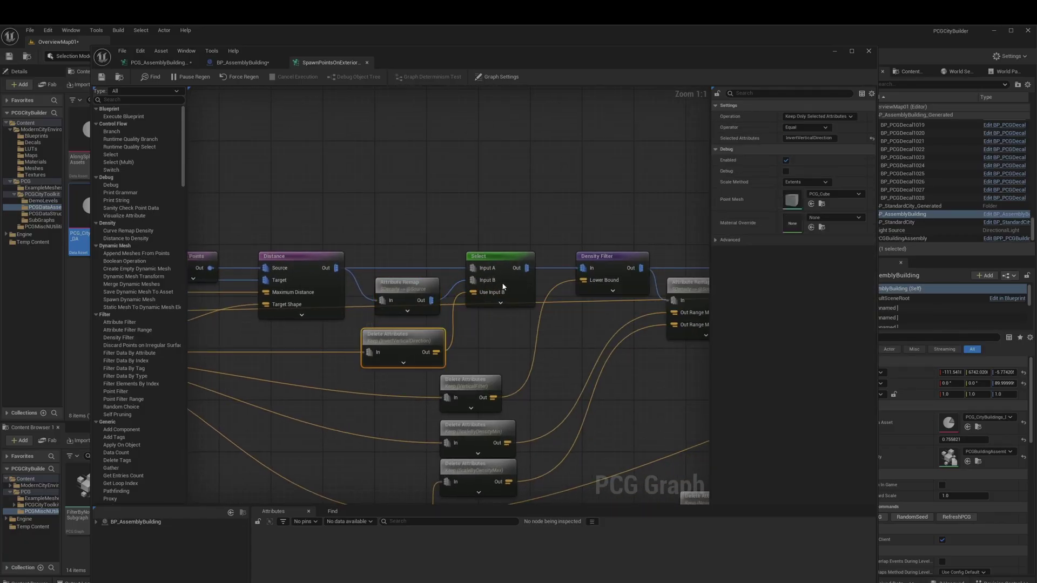
pyautogui.click(503, 287)
# Step: Inspect the Density Filter, the Delete Attributes node feeding its Lower Bound, and the Attribute Remap after the filter
pyautogui.moveTo(530, 326); pyautogui.dragTo(415, 258, button='right')
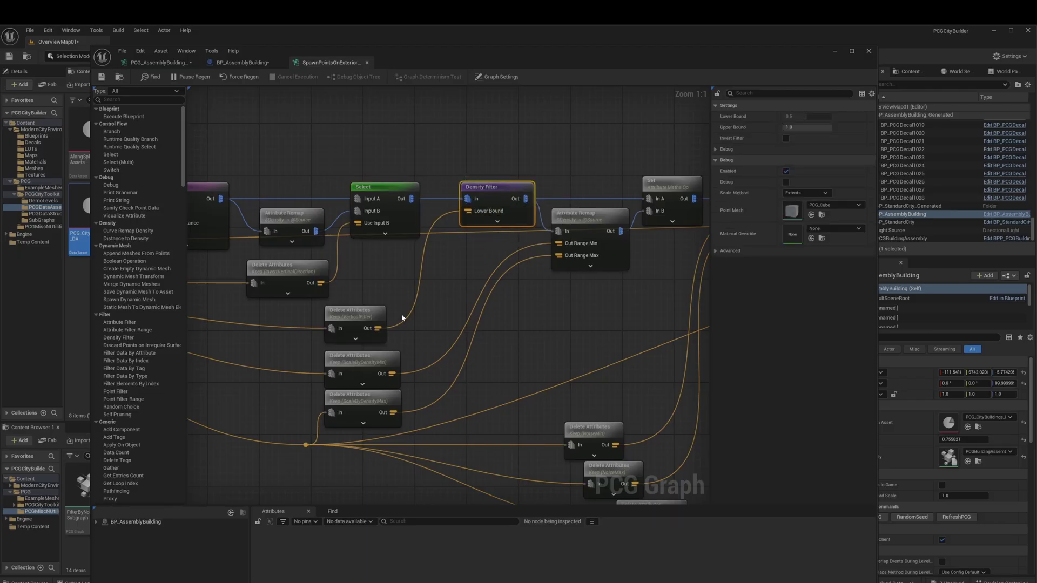
pyautogui.click(358, 323)
pyautogui.click(587, 229)
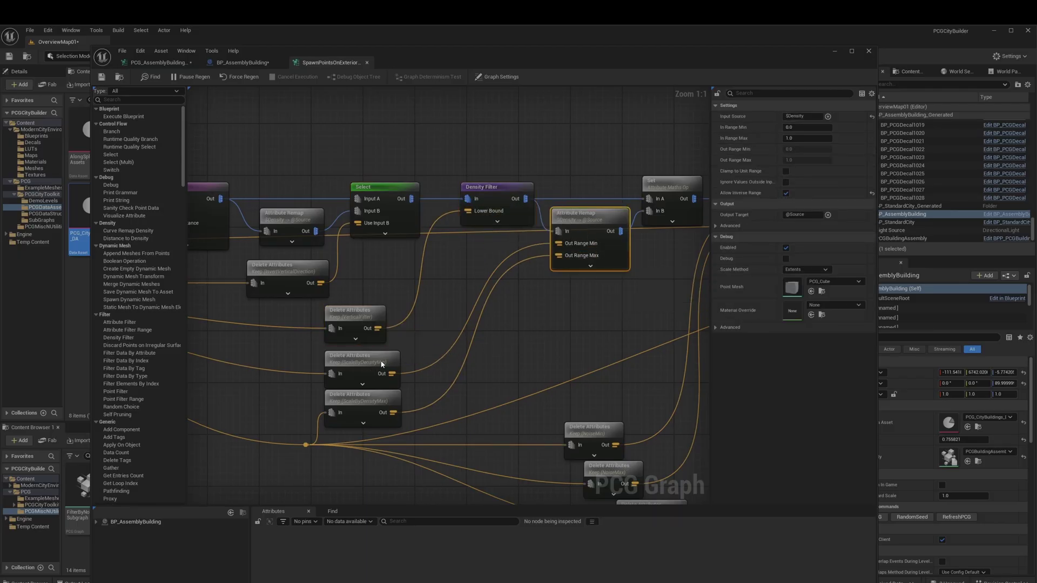
# Step: Inspect the node after Attribute Remap and the Delete Attributes nodes feeding the remap's output range
pyautogui.click(675, 209)
pyautogui.click(344, 371)
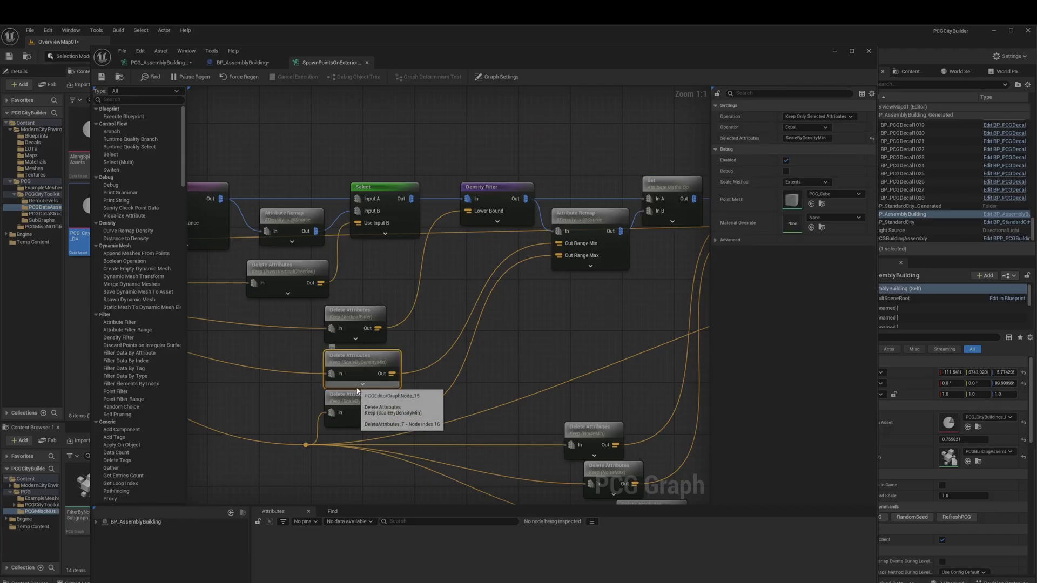
pyautogui.click(358, 405)
pyautogui.click(364, 370)
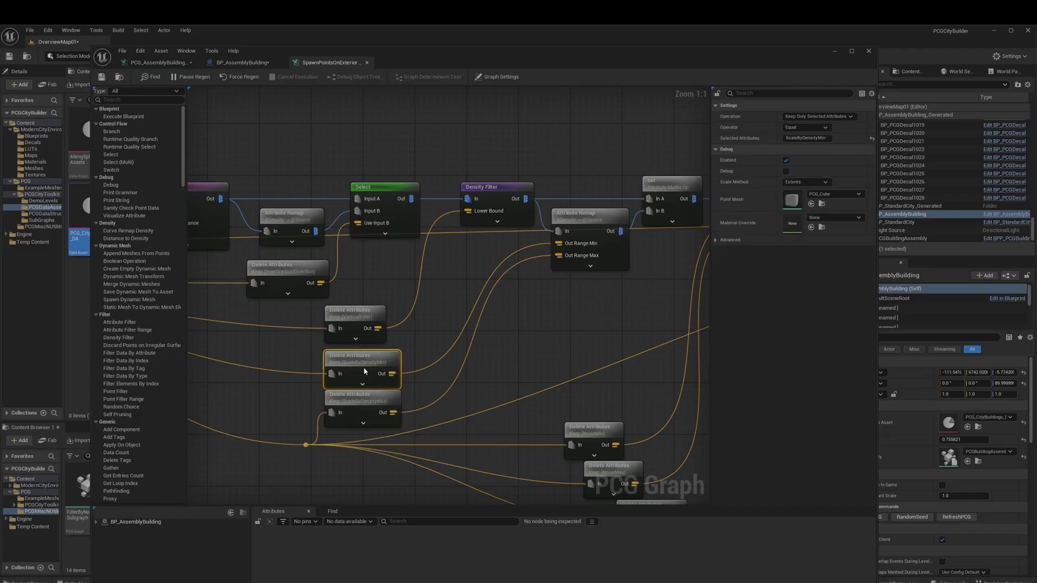
pyautogui.moveTo(554, 347); pyautogui.dragTo(335, 317, button='right')
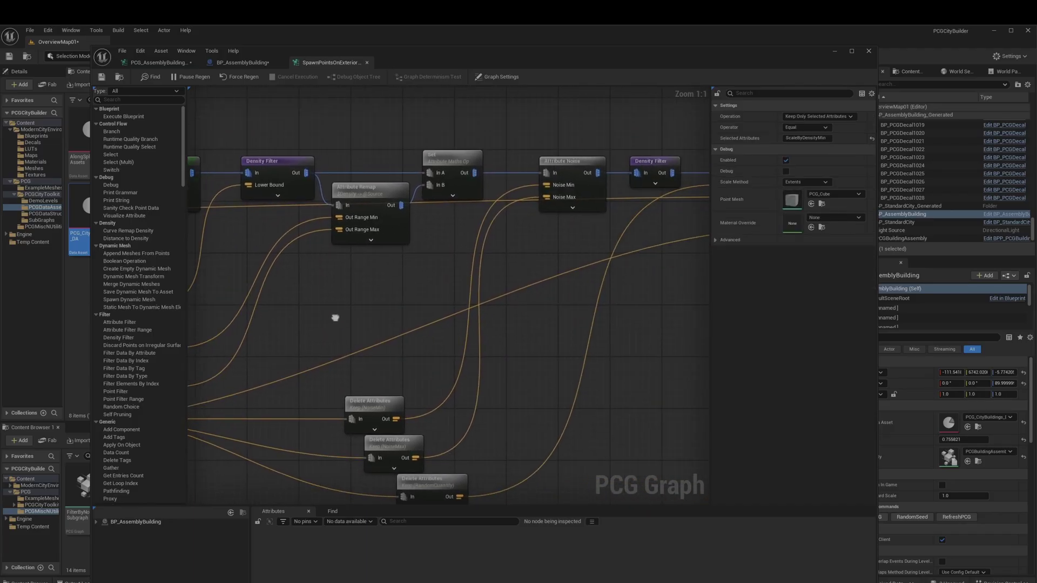
# Step: Inspect the Attribute Noise settings and the Delete Attributes nodes feeding its noise minimum and maximum
pyautogui.click(567, 162)
pyautogui.moveTo(547, 265); pyautogui.dragTo(538, 198, button='right')
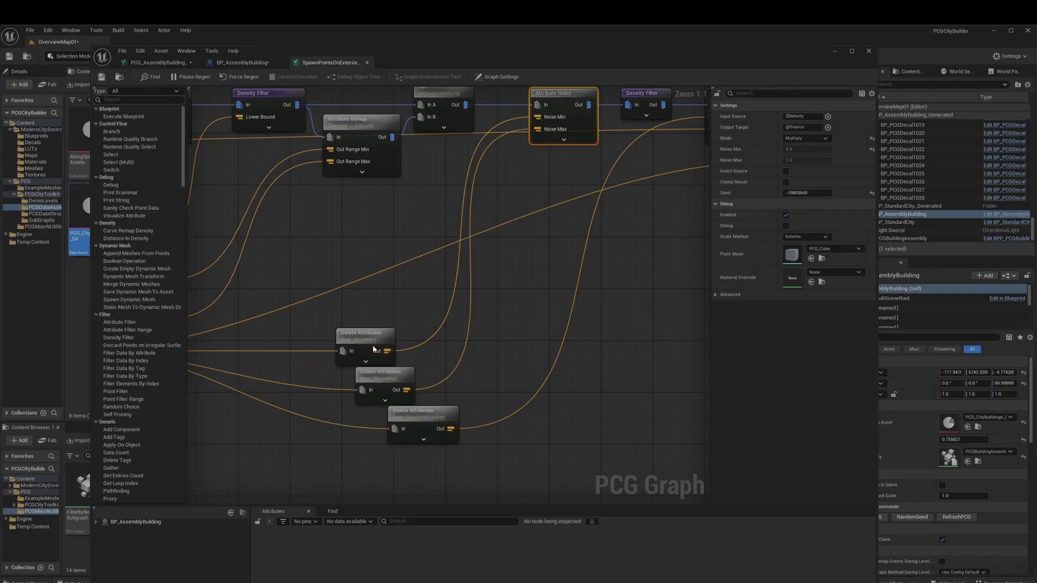
pyautogui.click(374, 349)
pyautogui.click(399, 375)
# Step: Inspect the final Density Filter, Select Points and Match And Set Attributes nodes before the graph output
pyautogui.moveTo(665, 143); pyautogui.dragTo(439, 280, button='right')
pyautogui.click(417, 236)
pyautogui.click(512, 238)
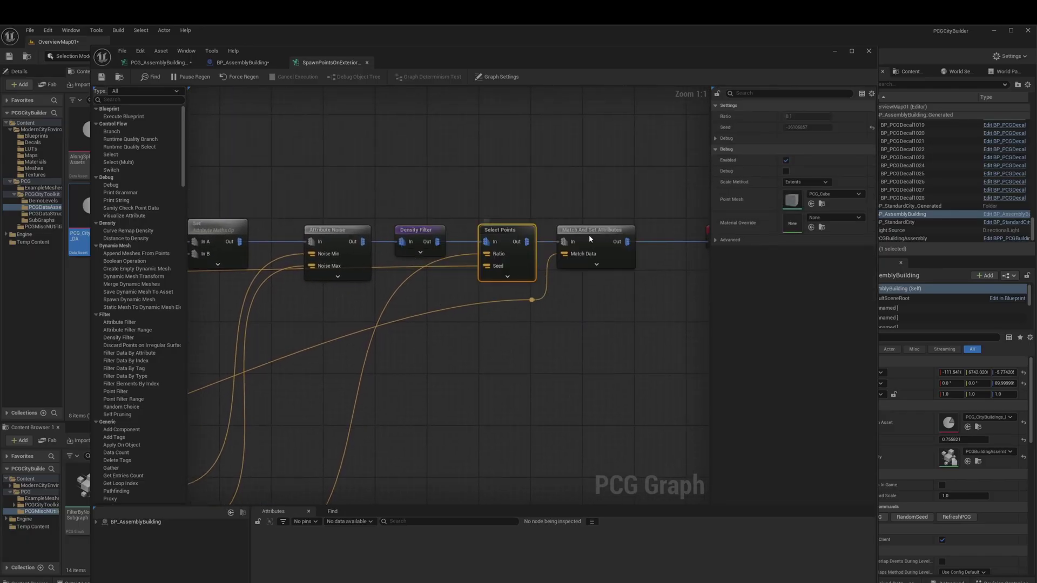
pyautogui.click(596, 246)
pyautogui.scroll(-4, 596, 246)
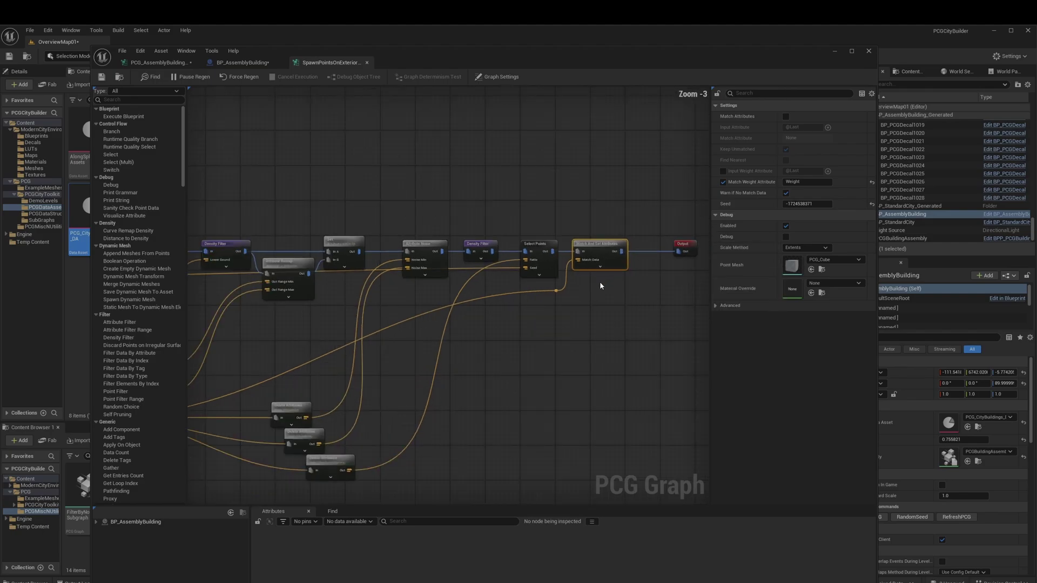
# Step: Open the PCGSpawn Points on Mesh subgraph and inspect Get Attribute From Point Index, Mesh Sampler and the sampler's Delete Attributes nodes
pyautogui.moveTo(471, 306); pyautogui.dragTo(765, 332, button='right')
pyautogui.doubleClick(471, 302)
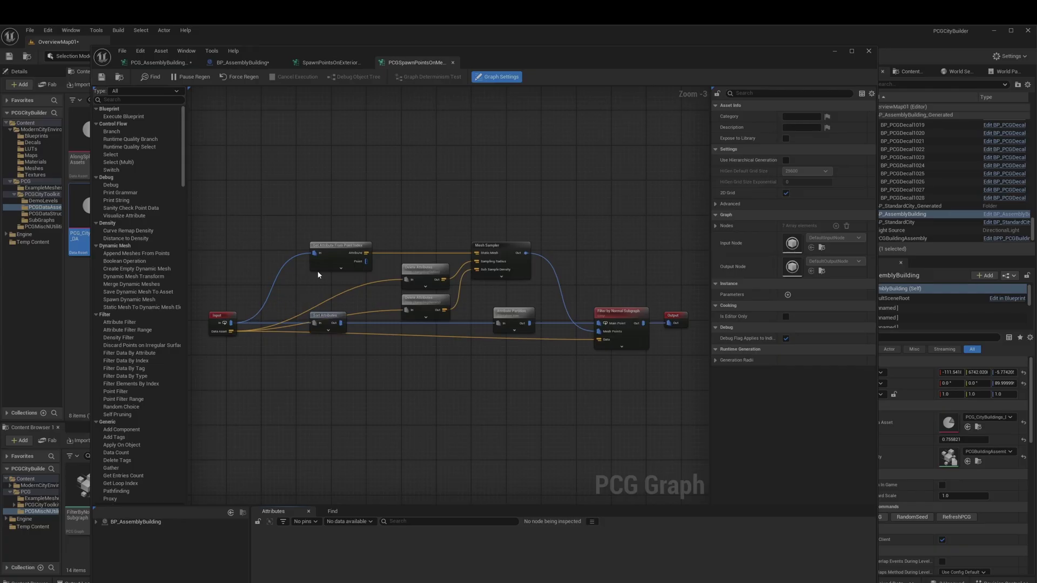
pyautogui.click(323, 264)
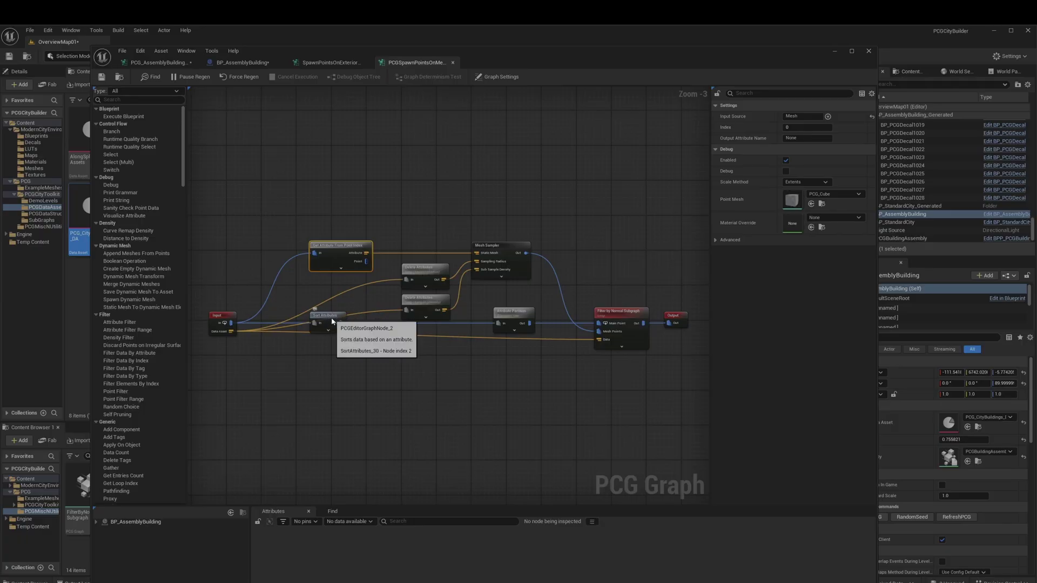
pyautogui.click(501, 251)
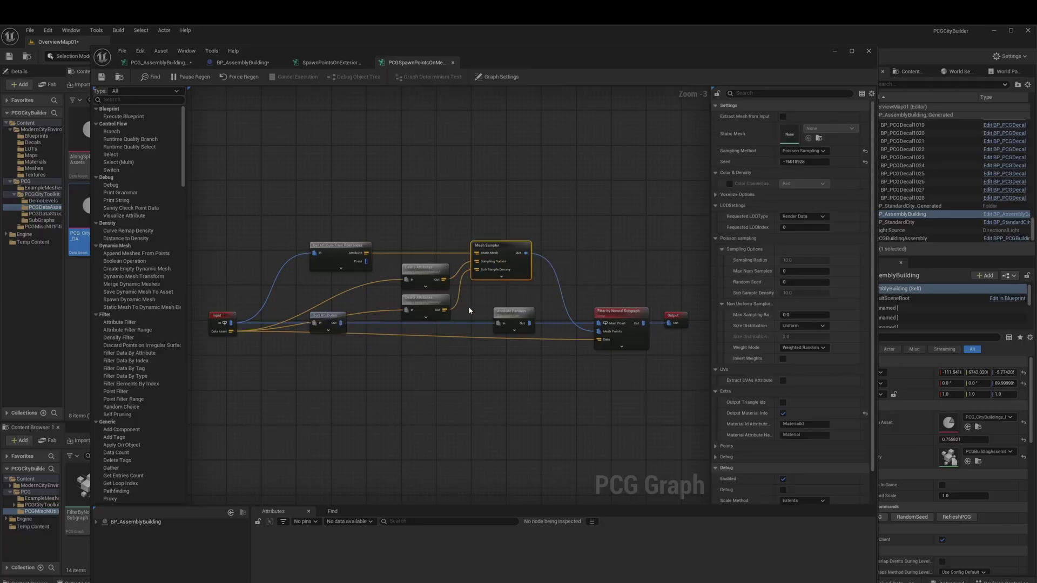
pyautogui.click(426, 283)
pyautogui.click(403, 306)
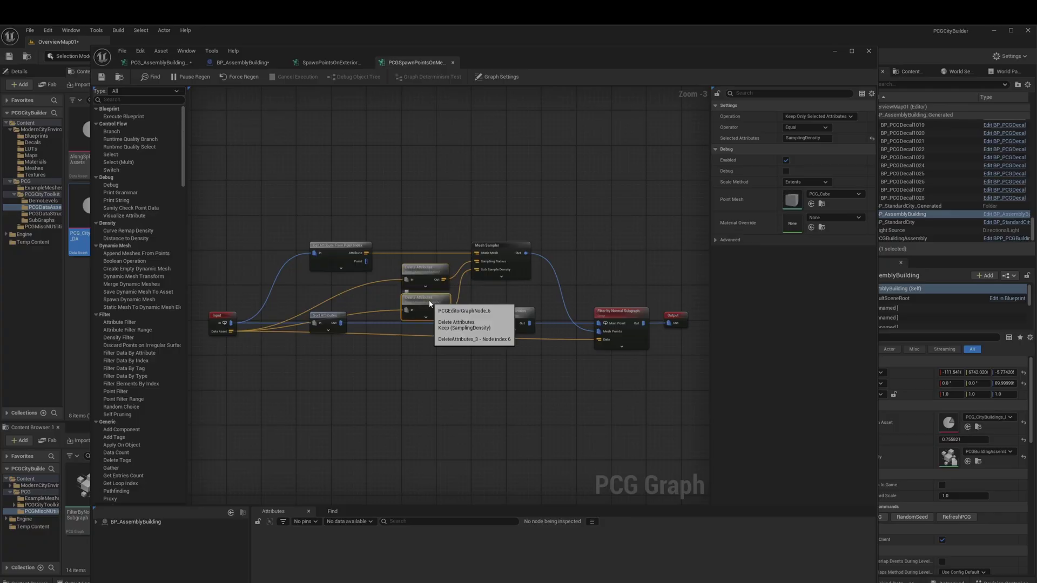
# Step: Inspect the settings of the Sort Attributes, Attribute Partition and Filter by Normal Subgraph nodes
pyautogui.click(328, 323)
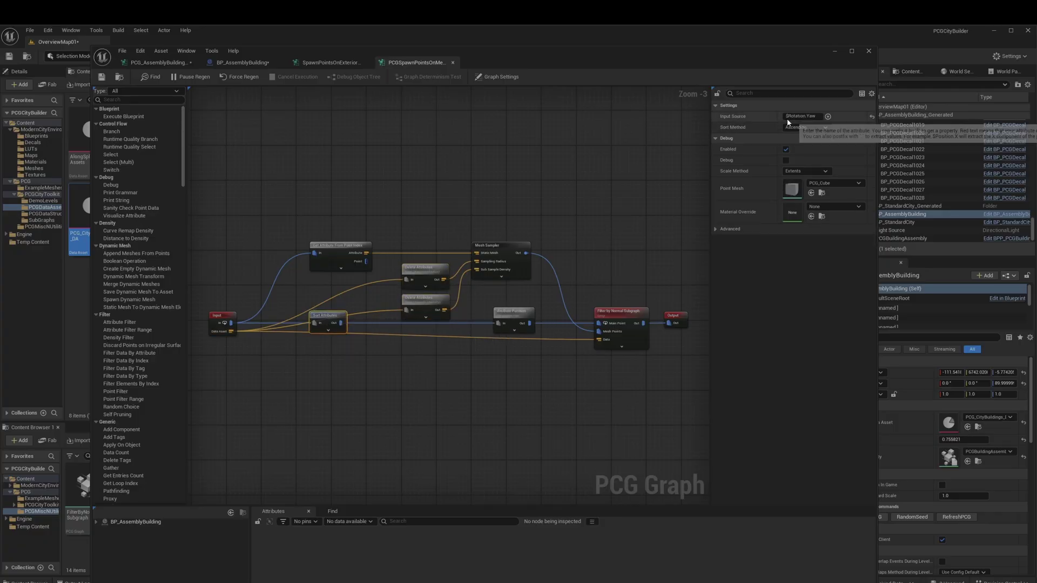
pyautogui.click(510, 319)
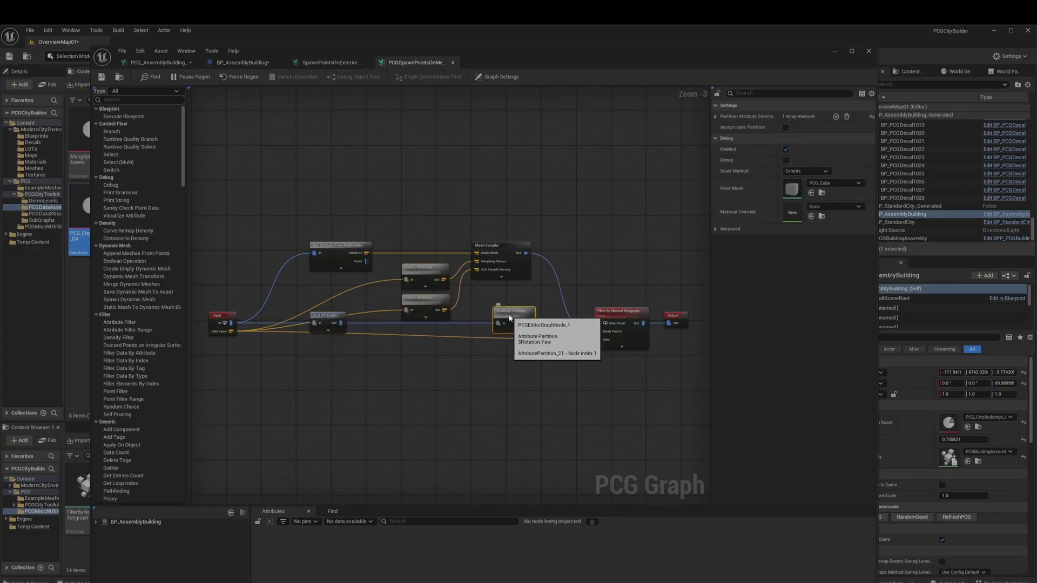
pyautogui.click(628, 318)
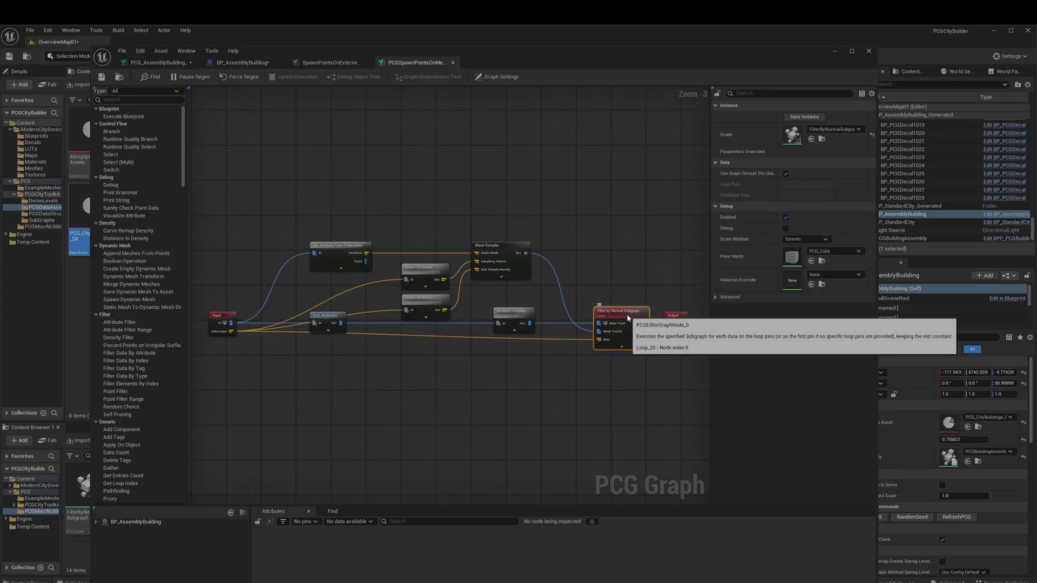
# Step: Open the Filter by Normal subgraph and inspect its upper Get Attribute From Point Index and Attribute Filter nodes
pyautogui.doubleClick(628, 318)
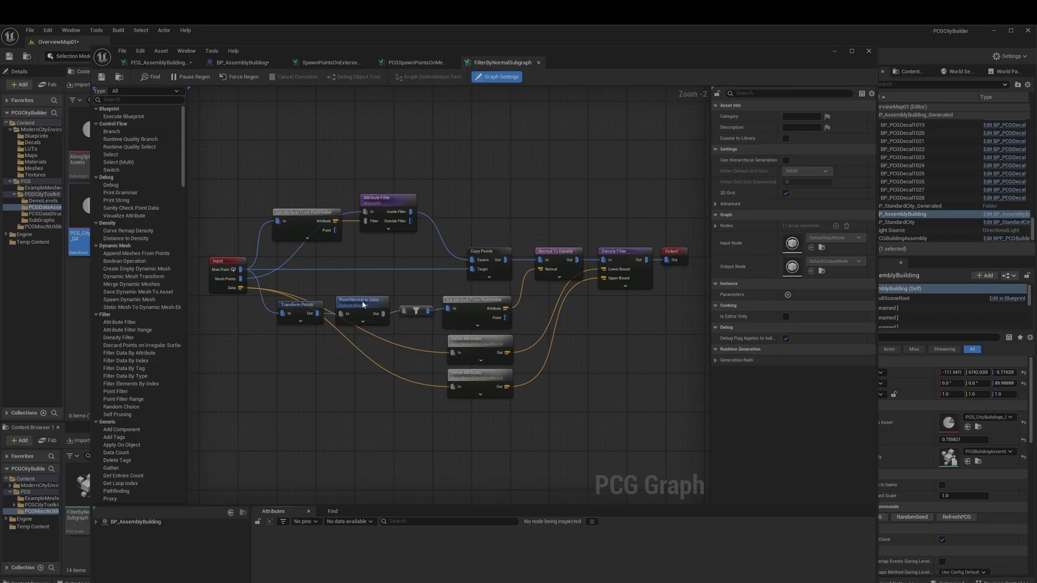
pyautogui.click(305, 226)
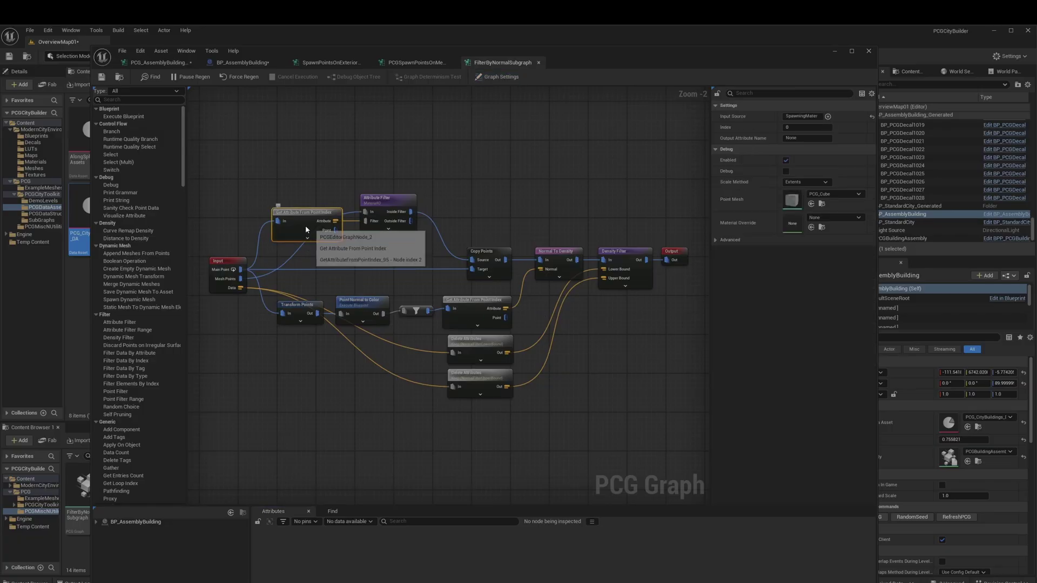
pyautogui.click(405, 212)
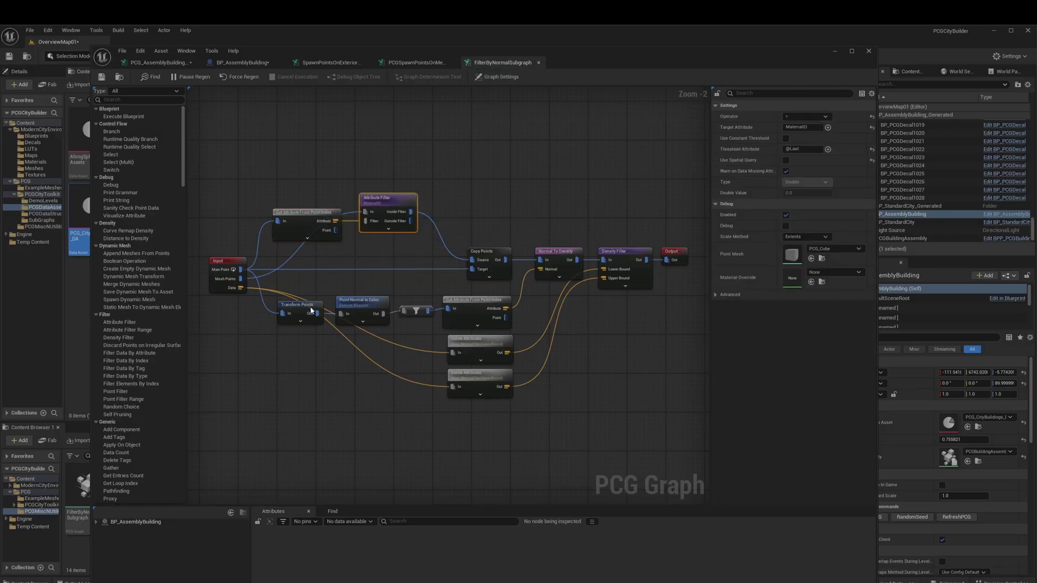
# Step: Inspect Point Normal to Color, the Get Attribute From Point Index after it, and the two Delete Attributes nodes for the filter bounds
pyautogui.click(361, 306)
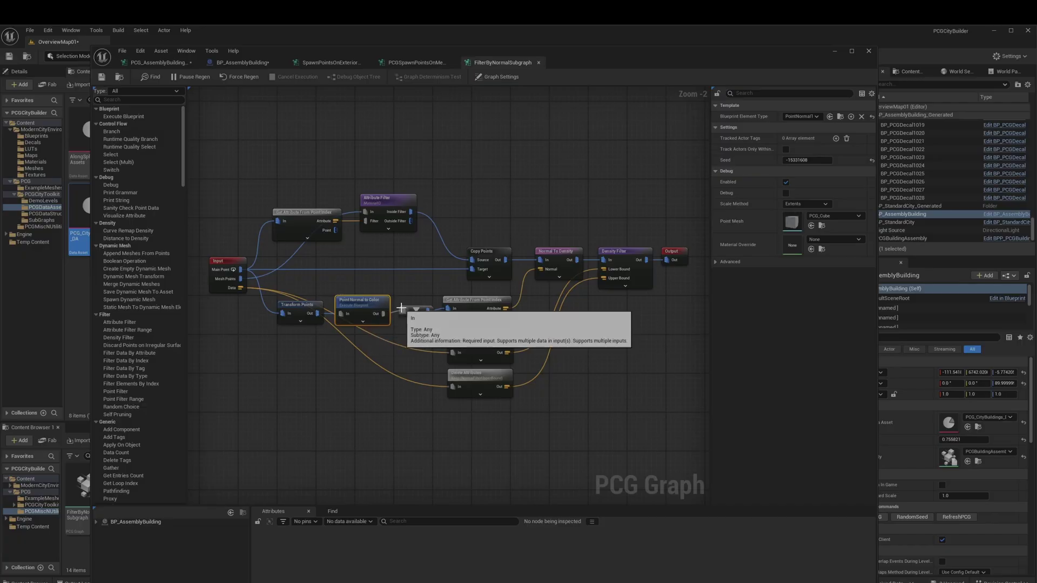
pyautogui.click(475, 306)
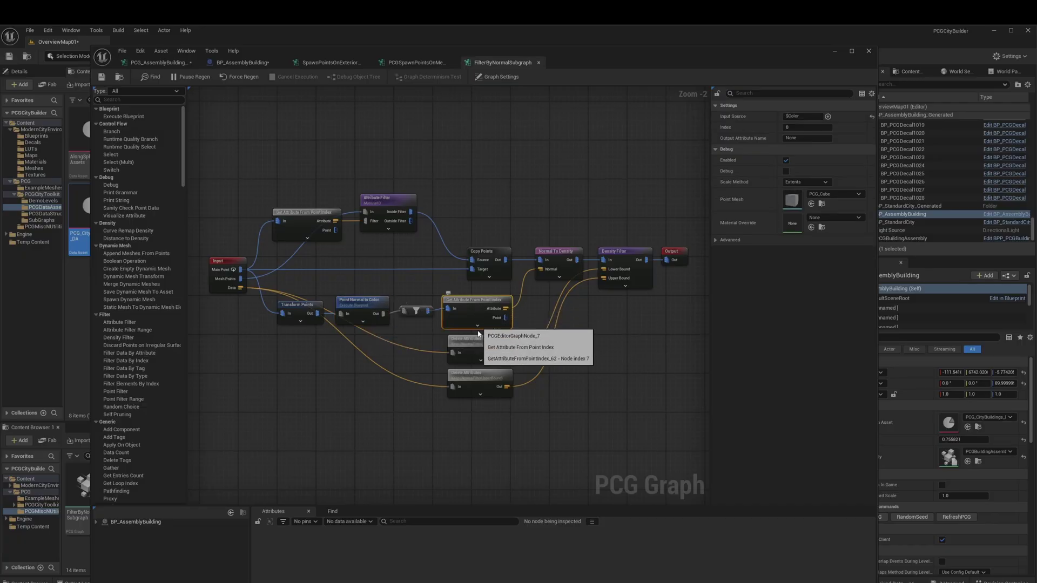
pyautogui.click(477, 351)
pyautogui.click(476, 380)
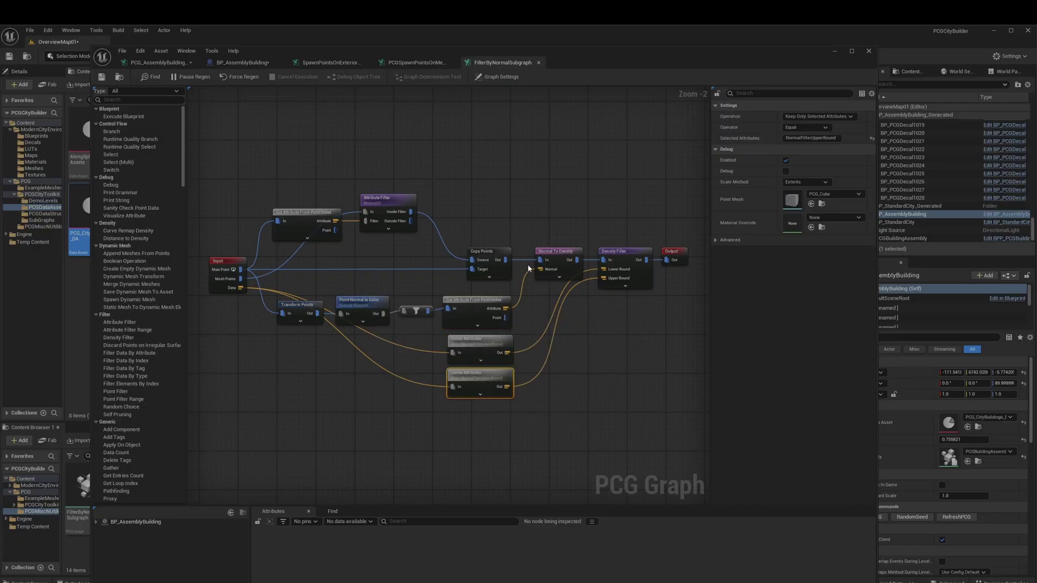
# Step: Review how Copy Points, Normal To Density and Density Filter use the normal and bounds, and recheck the Attribute Filter settings
pyautogui.click(505, 256)
pyautogui.click(559, 258)
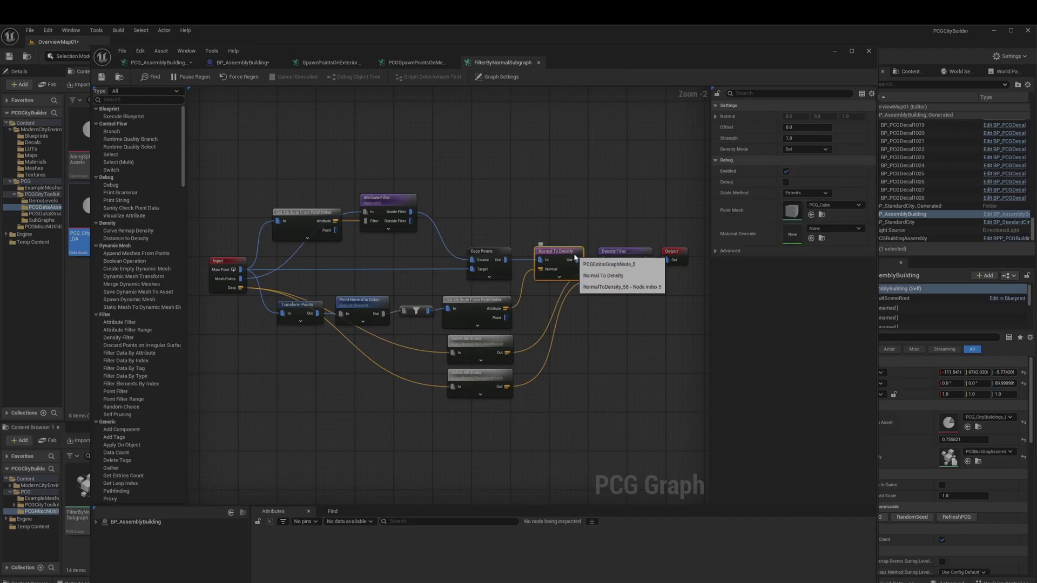
pyautogui.click(487, 306)
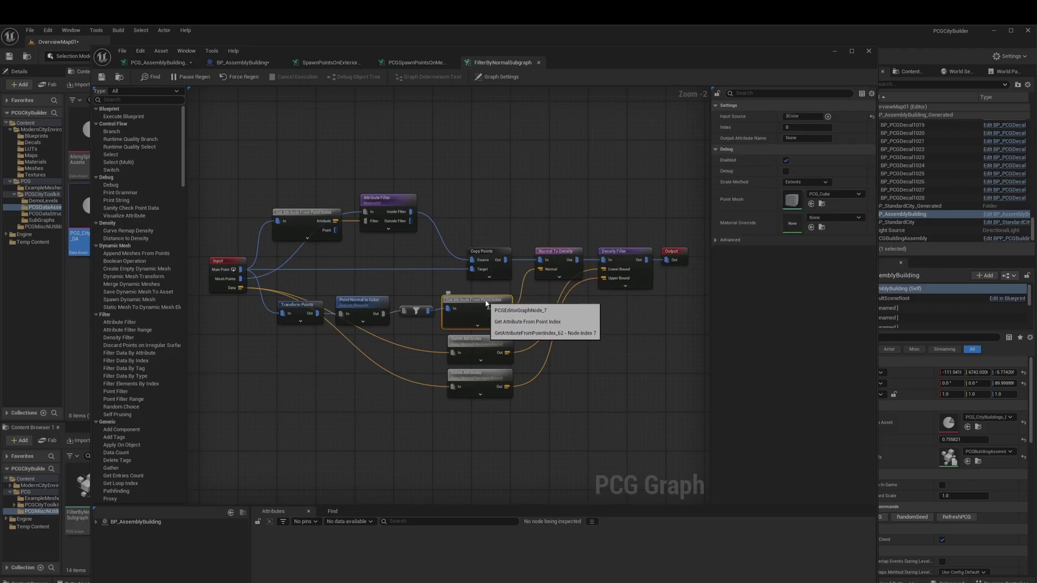
pyautogui.click(561, 263)
pyautogui.click(619, 264)
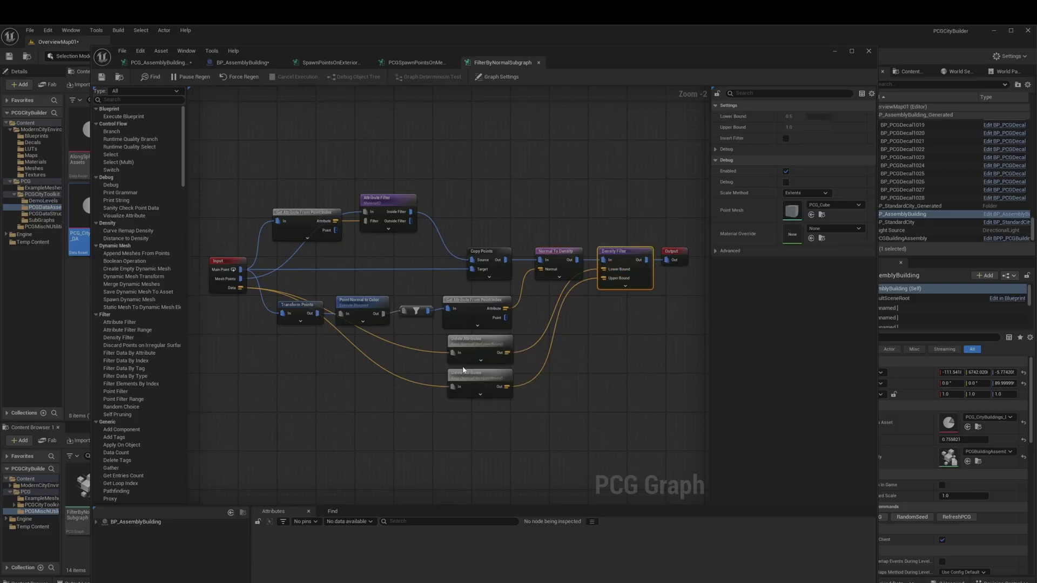
pyautogui.click(387, 214)
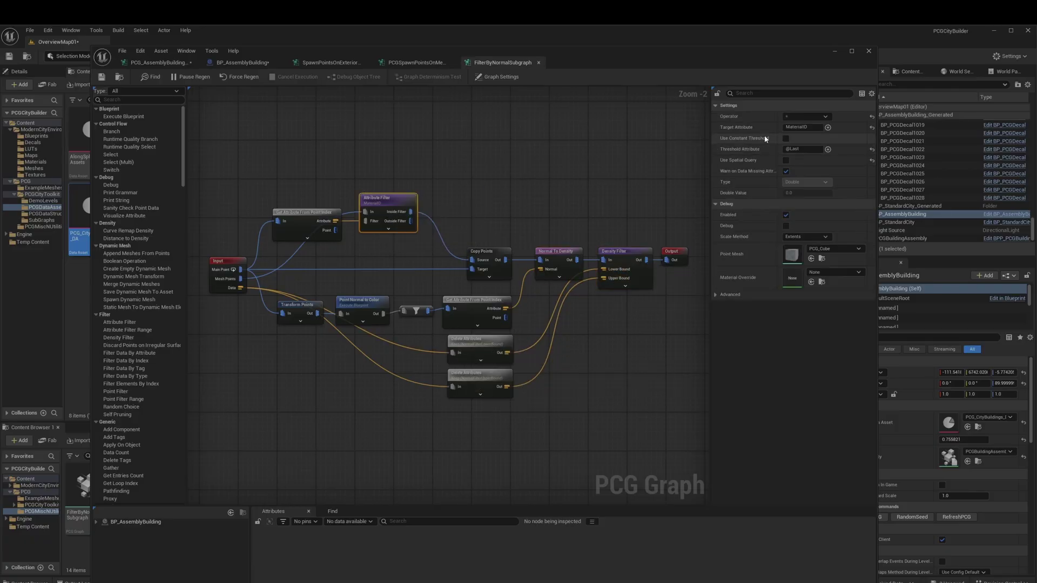
# Step: Return to the spawn-points-on-mesh subgraph and examine Mesh Sampler's material output settings, collapsing LODSettings, Poisson Sampling and UVs
pyautogui.click(416, 62)
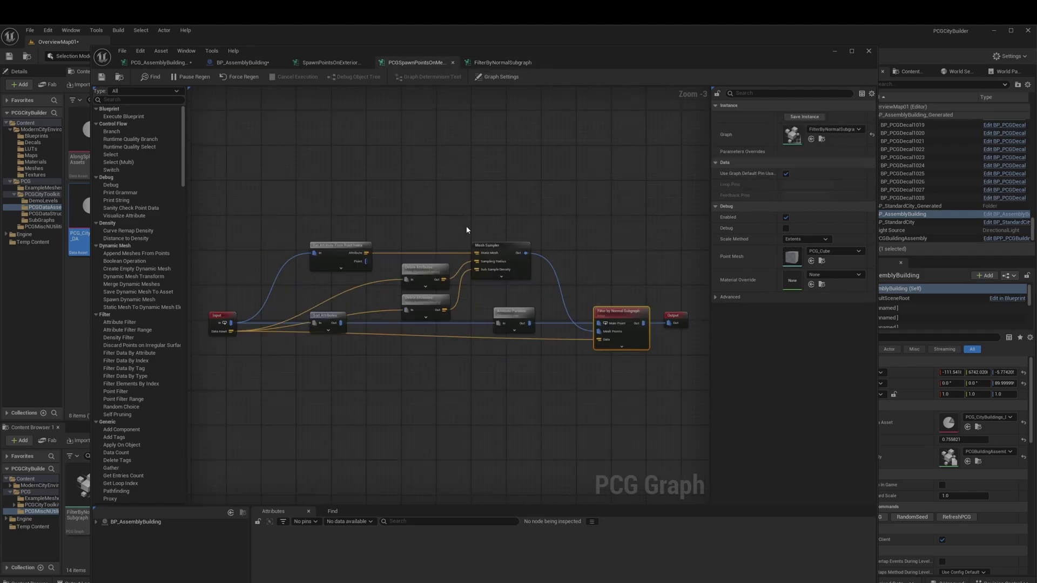
pyautogui.click(500, 245)
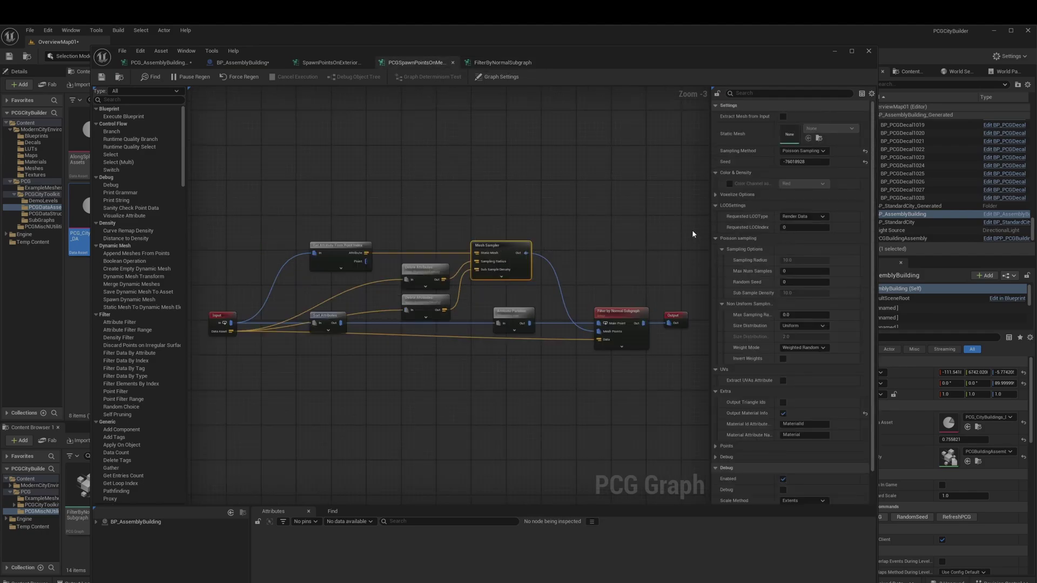
pyautogui.click(715, 206)
pyautogui.click(714, 216)
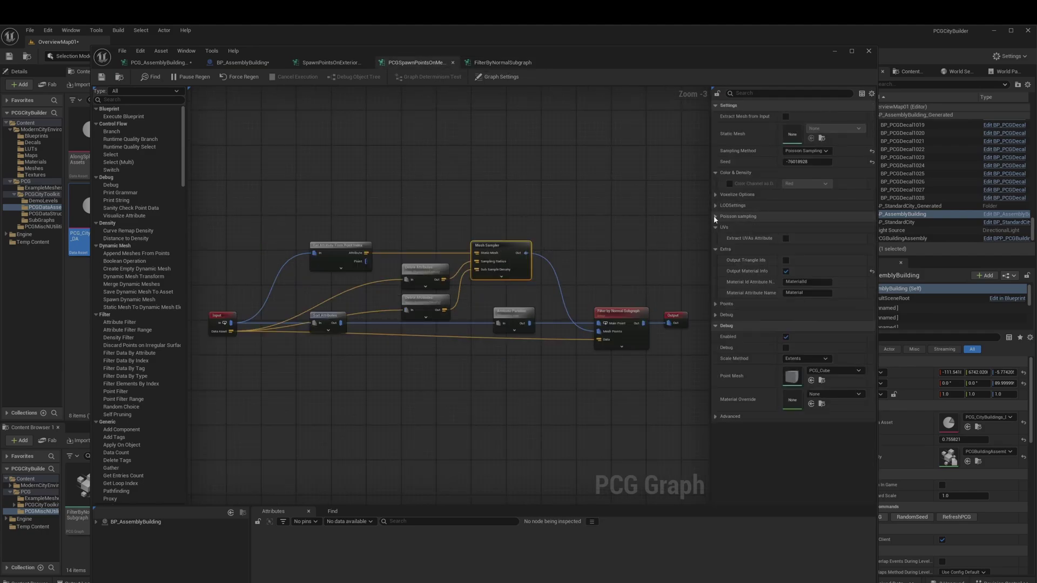
pyautogui.click(716, 228)
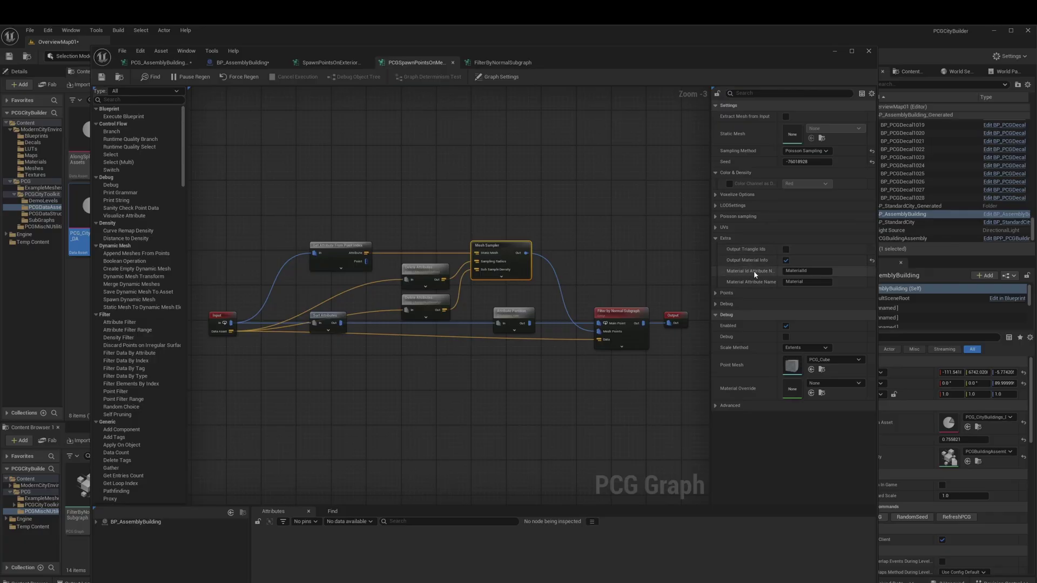
pyautogui.moveTo(776, 270); pyautogui.dragTo(785, 271)
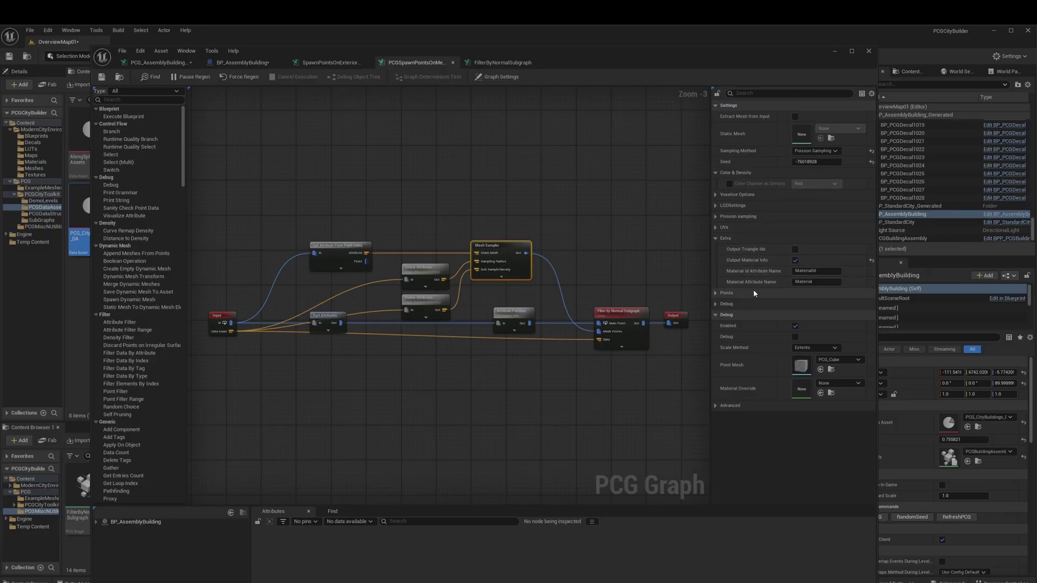
# Step: Return to the PCG_AssemblyBuilding graph and inspect the DecalMaterial Attribute Partition and both PCGPer Mesh Transform V2 nodes
pyautogui.click(331, 62)
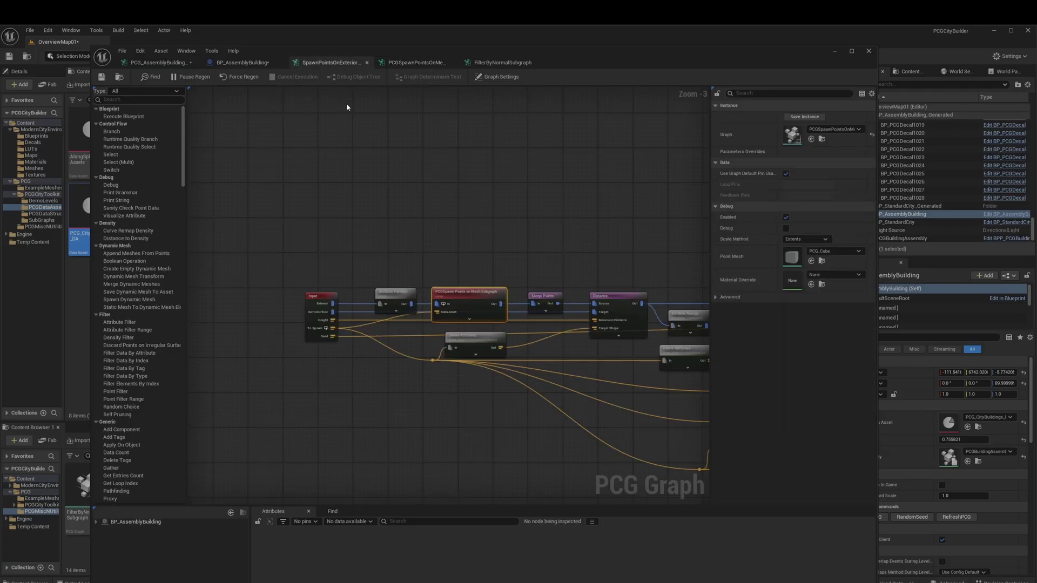
pyautogui.click(156, 62)
pyautogui.moveTo(545, 224); pyautogui.dragTo(285, 233, button='right')
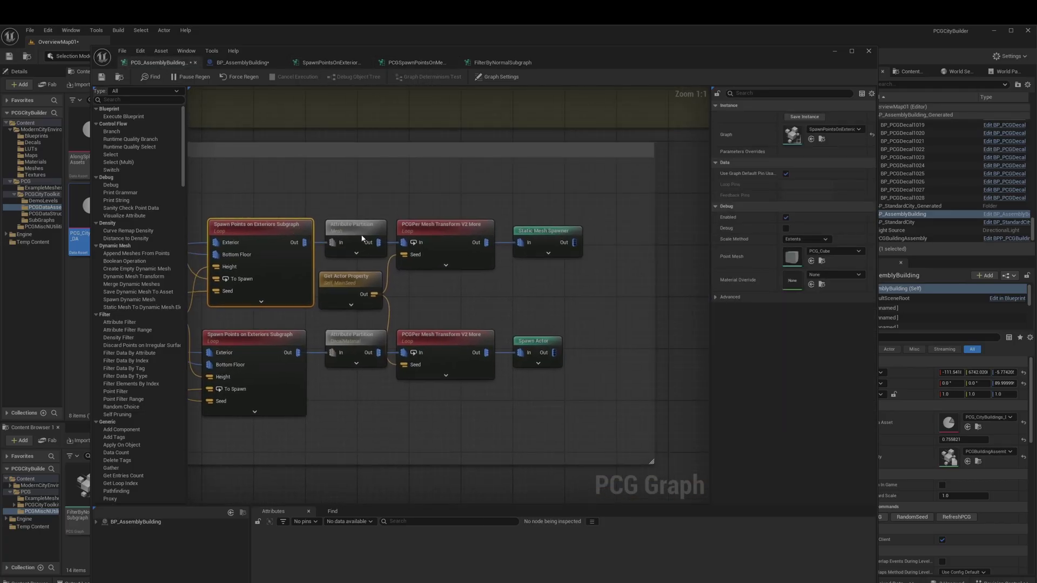
pyautogui.click(346, 344)
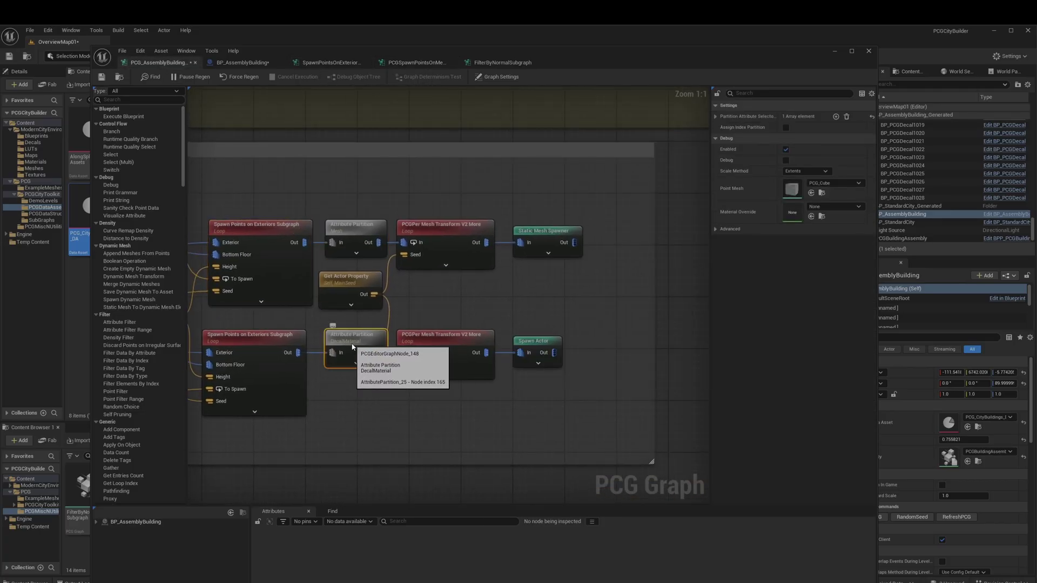
pyautogui.click(454, 343)
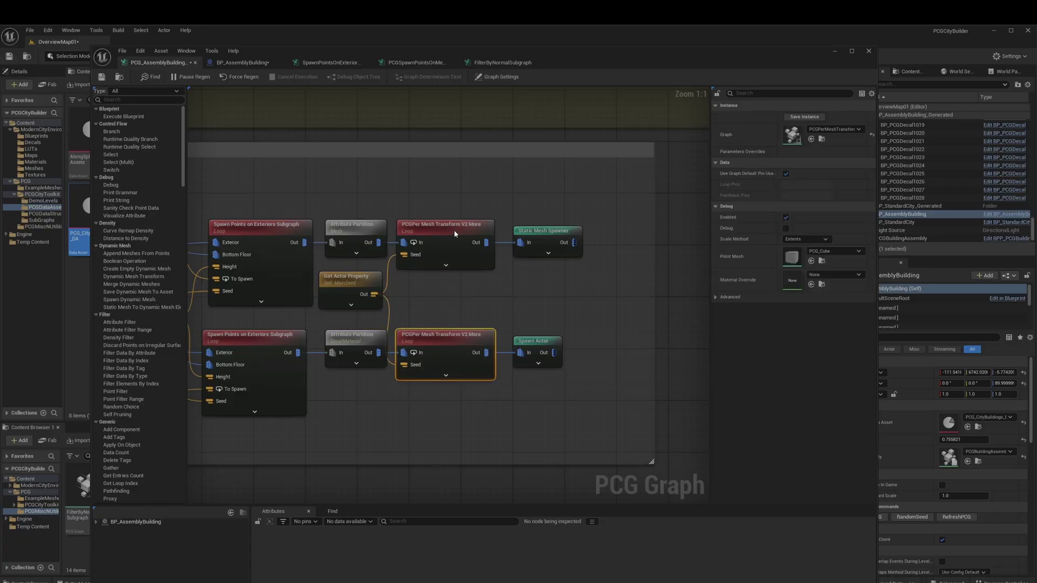
pyautogui.click(453, 232)
# Step: Inspect the Static Mesh Spawner settings and the Spawn Actor node's template actor class
pyautogui.click(540, 238)
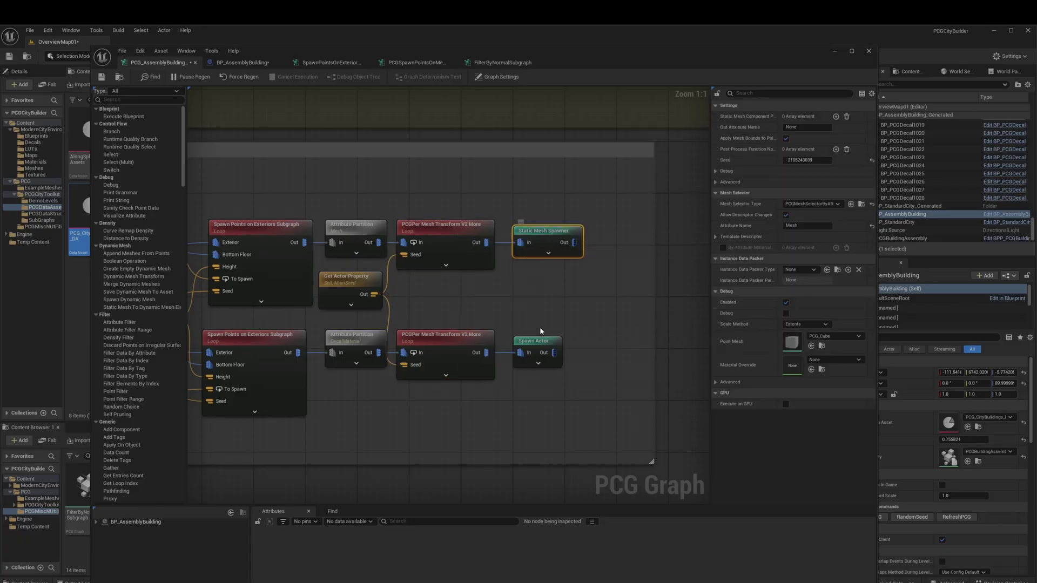
pyautogui.click(533, 354)
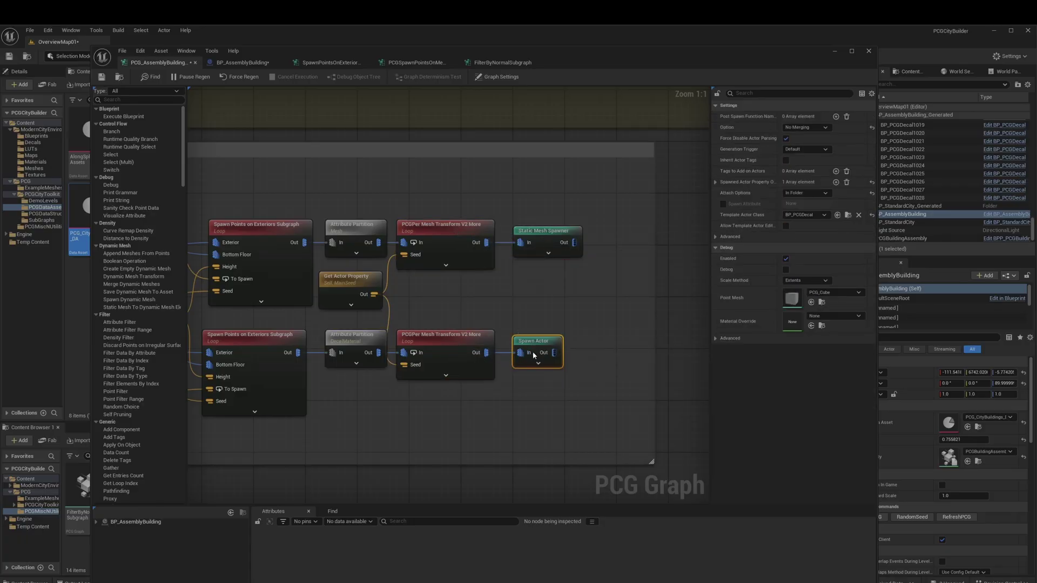
pyautogui.click(807, 215)
pyautogui.click(810, 215)
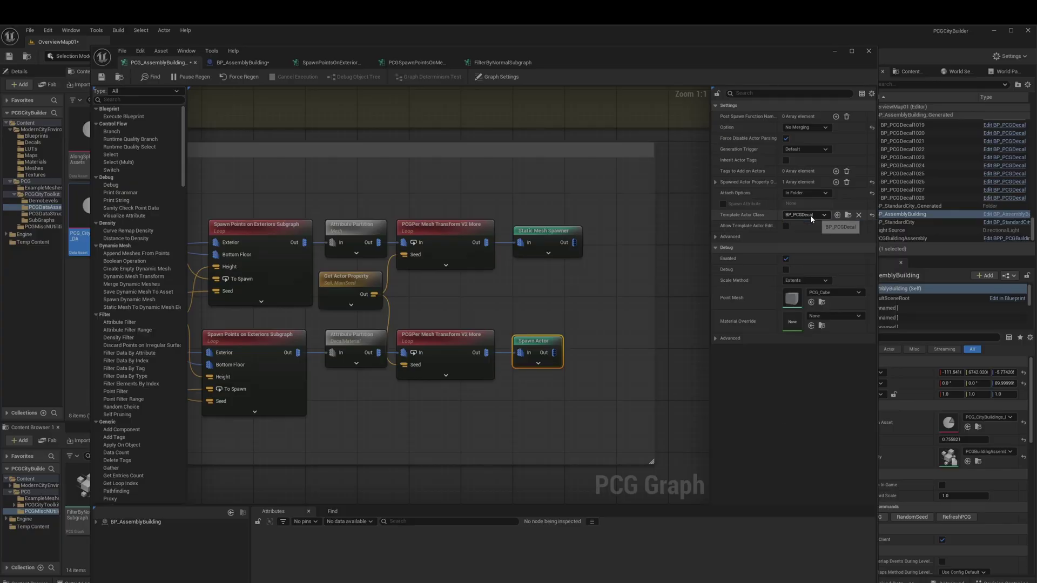
# Step: Locate the BP_PCGDecal template actor in the content browser, shifting the graph window to reveal it
pyautogui.click(848, 215)
pyautogui.moveTo(507, 47); pyautogui.dragTo(798, 46)
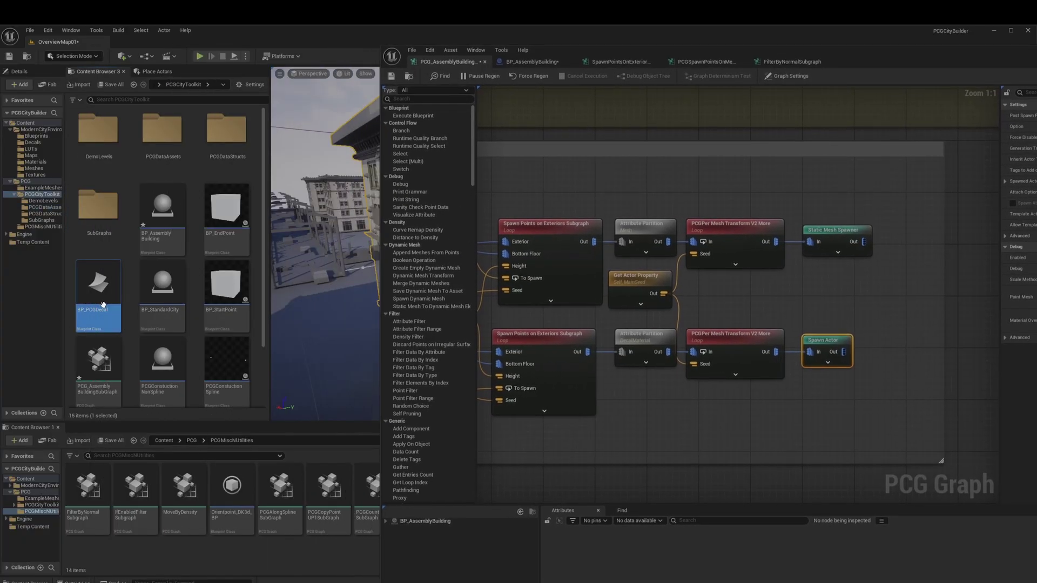
pyautogui.moveTo(617, 52); pyautogui.dragTo(507, 58)
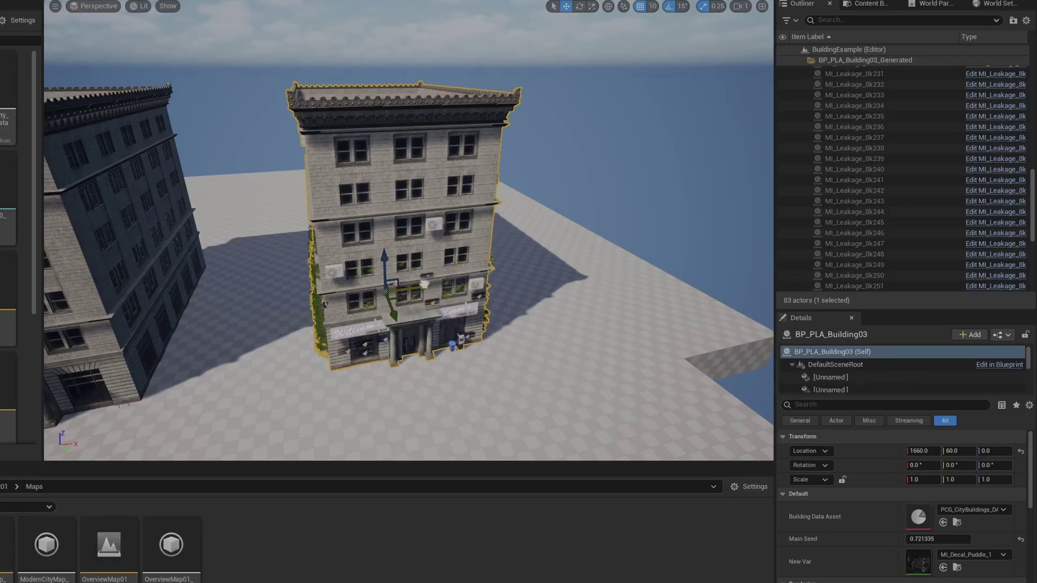
# Step: Move BP_PLA_Building03 along the X axis to 1280 so its PCG content regenerates
pyautogui.moveTo(385, 286); pyautogui.dragTo(354, 282)
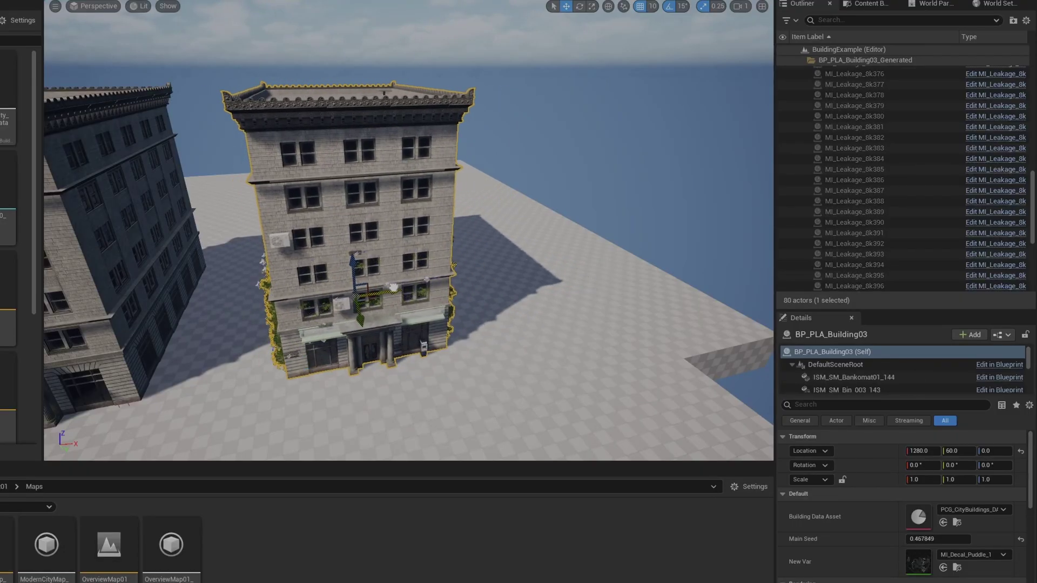
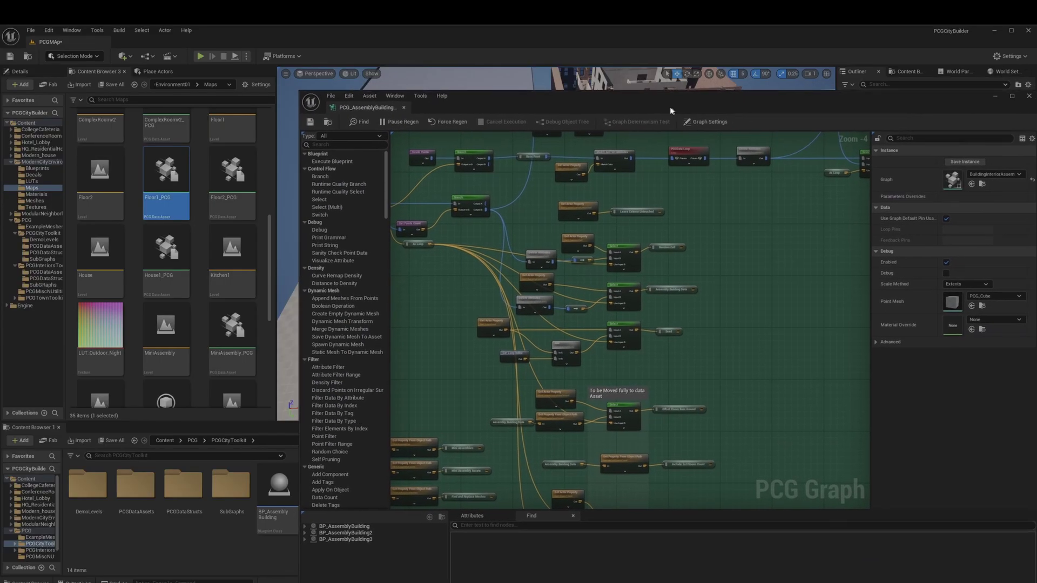
# Step: Examine the GetAssembly section of the PCG_AssemblyBuilding graph, from its input and branches down to the assembly data property nodes
pyautogui.moveTo(671, 106); pyautogui.dragTo(551, 76)
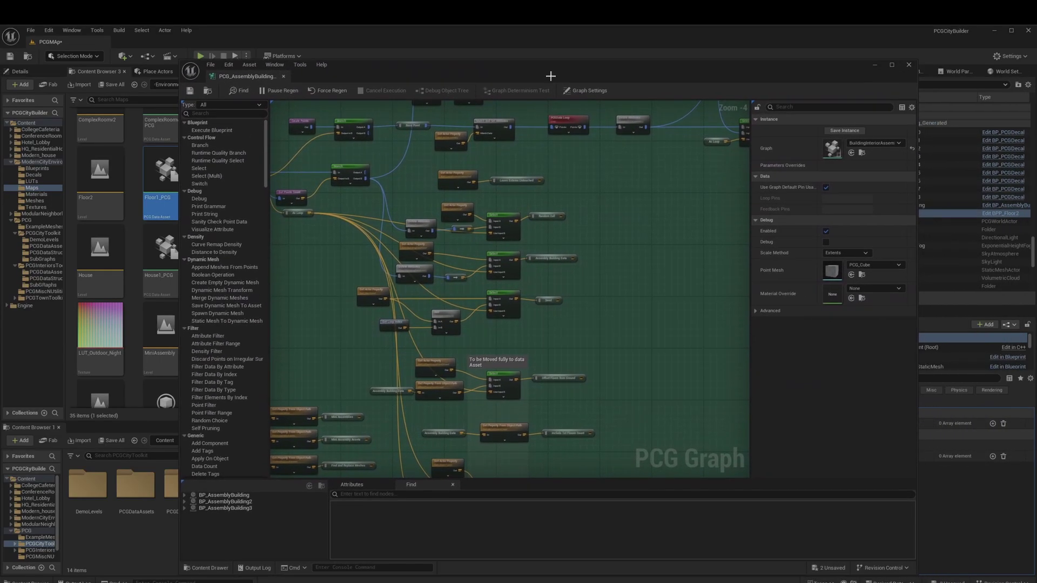
pyautogui.moveTo(373, 234); pyautogui.dragTo(410, 302, button='right')
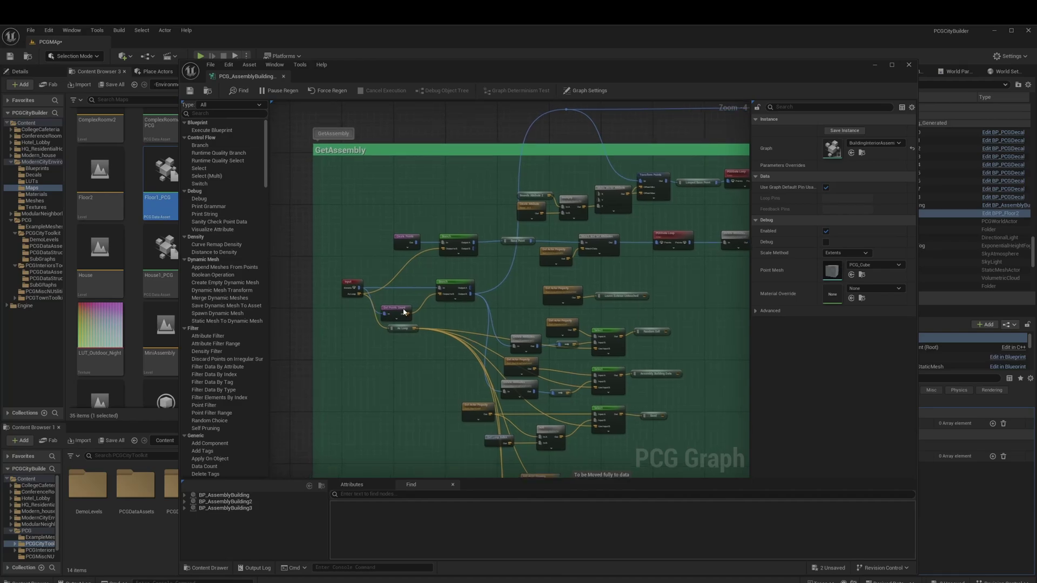
pyautogui.scroll(1, 352, 283)
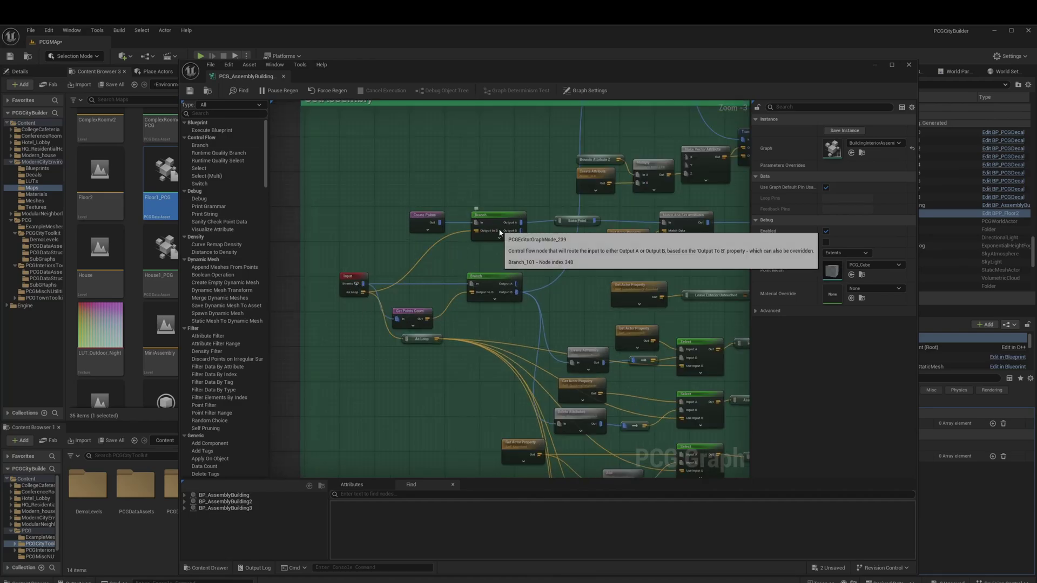
pyautogui.moveTo(589, 251); pyautogui.dragTo(455, 246, button='right')
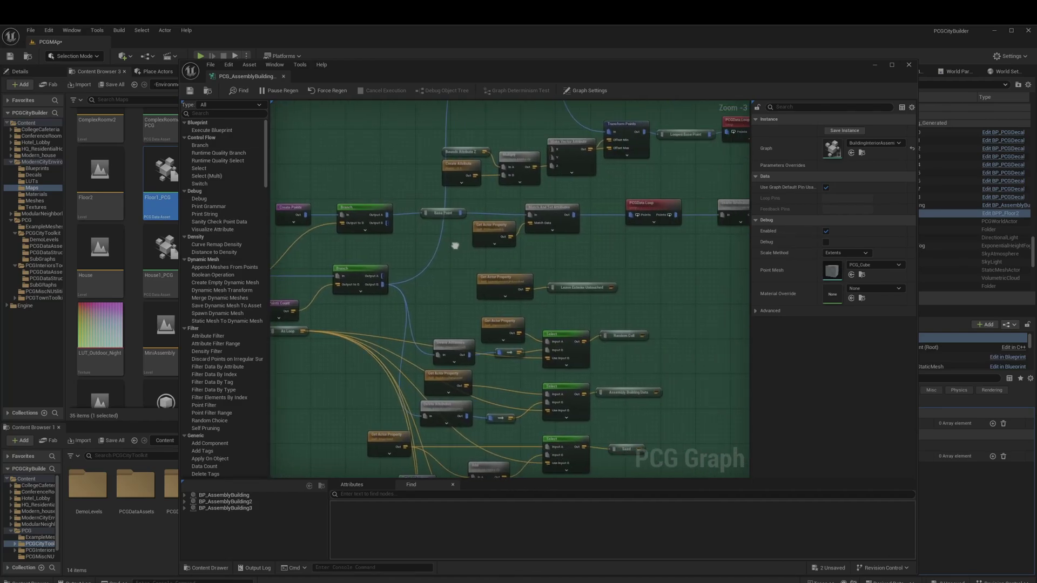
pyautogui.moveTo(566, 311); pyautogui.dragTo(582, 159, button='right')
pyautogui.scroll(-2, 559, 350)
pyautogui.scroll(-1, 584, 154)
pyautogui.scroll(1, 584, 153)
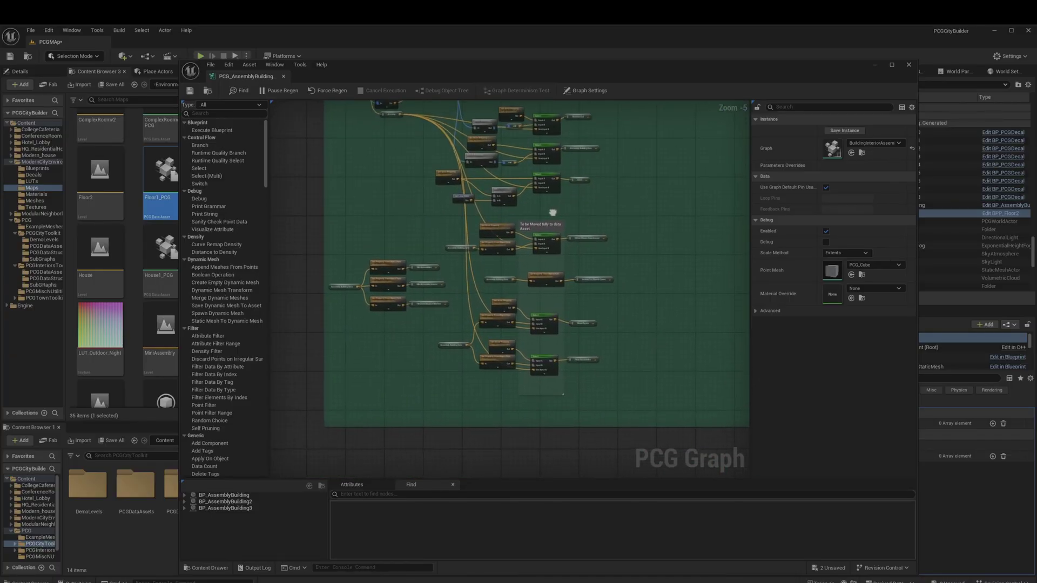
pyautogui.scroll(1, 539, 244)
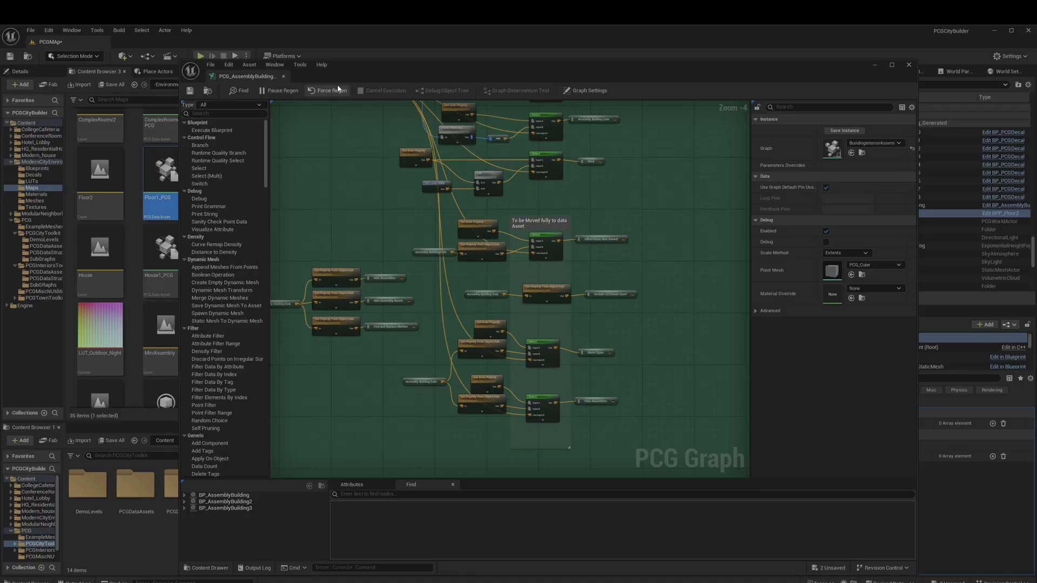
# Step: Frame the Floor2 level instance in the viewport and open it for level editing
pyautogui.moveTo(376, 71); pyautogui.dragTo(1036, 62)
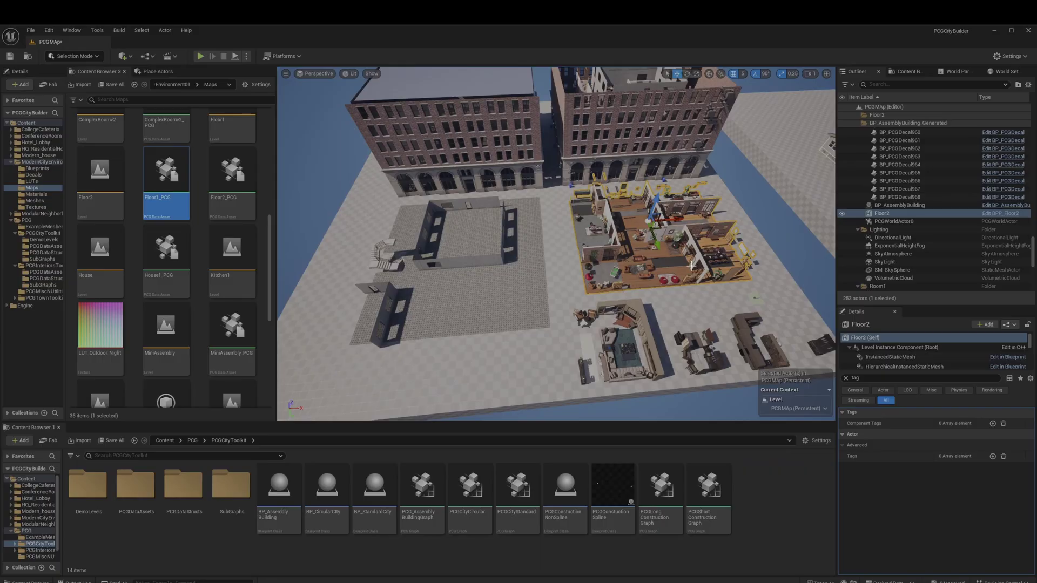
pyautogui.press('f')
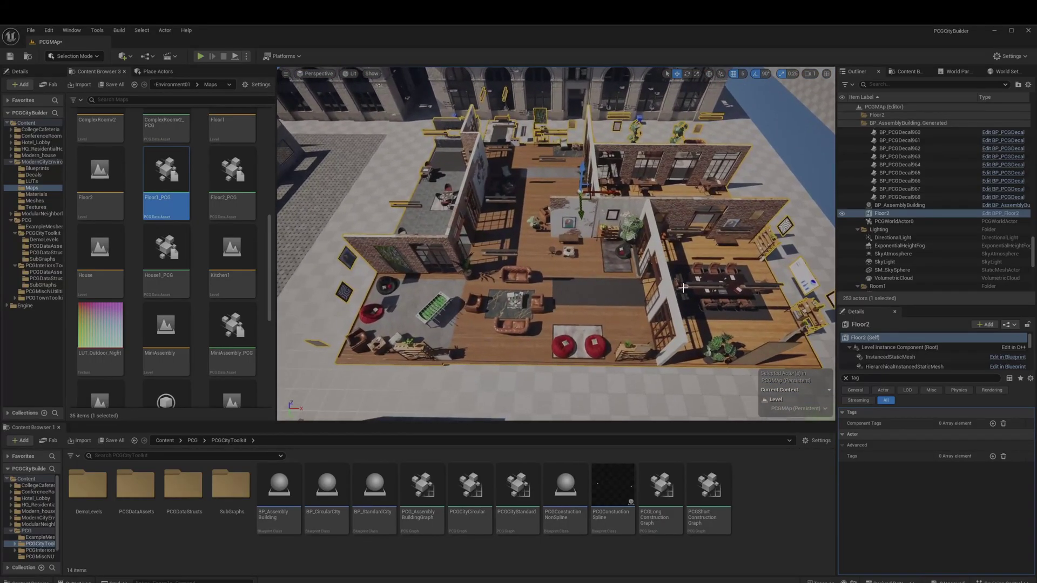
pyautogui.rightClick(616, 272)
pyautogui.moveTo(641, 487)
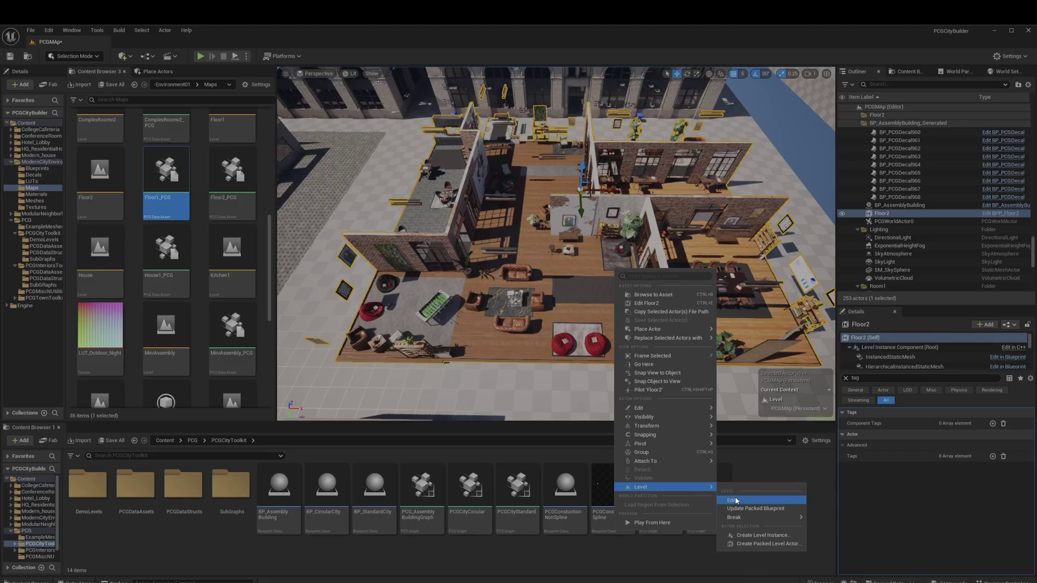
pyautogui.click(756, 501)
# Step: Inspect the tags on a floor piece, chair, couch and kitchen table, and save the Floor2 level instance edit
pyautogui.click(584, 275)
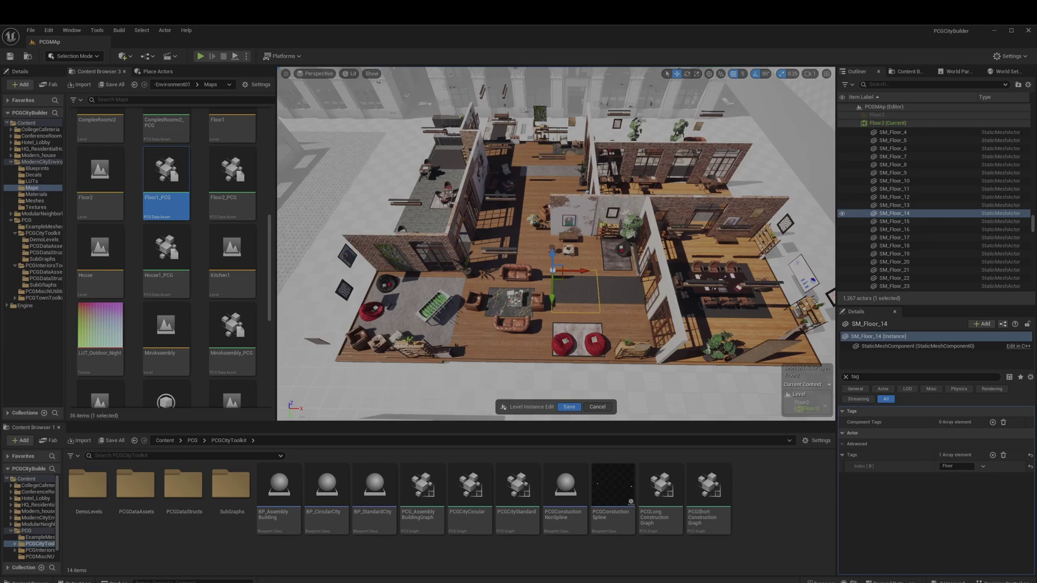
pyautogui.click(504, 308)
pyautogui.click(471, 305)
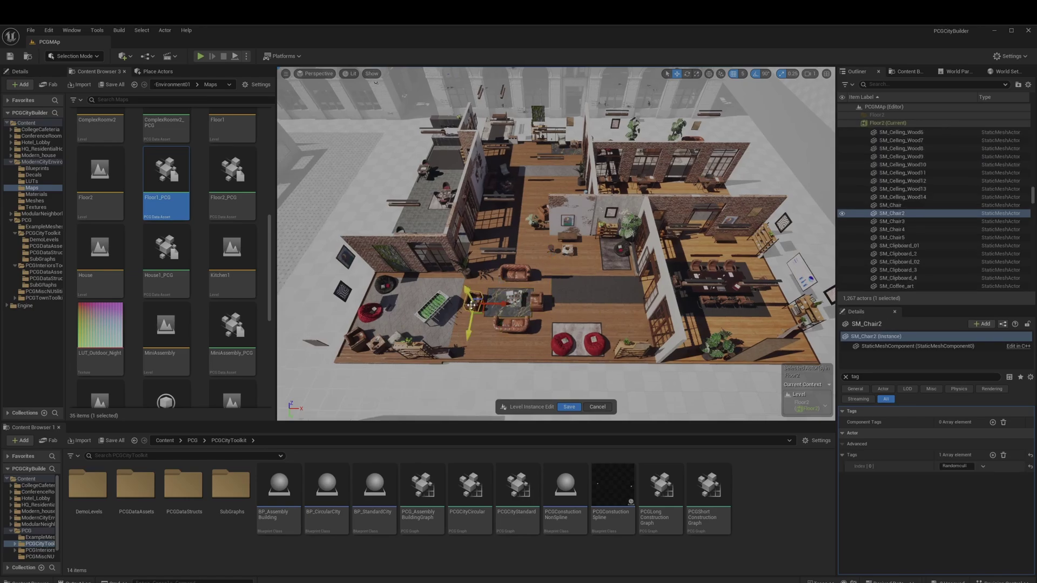
pyautogui.keyDown('alt'); pyautogui.moveTo(568, 269); pyautogui.dragTo(621, 251); pyautogui.keyUp('alt')
pyautogui.click(521, 322)
pyautogui.moveTo(521, 322); pyautogui.dragTo(457, 340, button='right')
pyautogui.press('w')
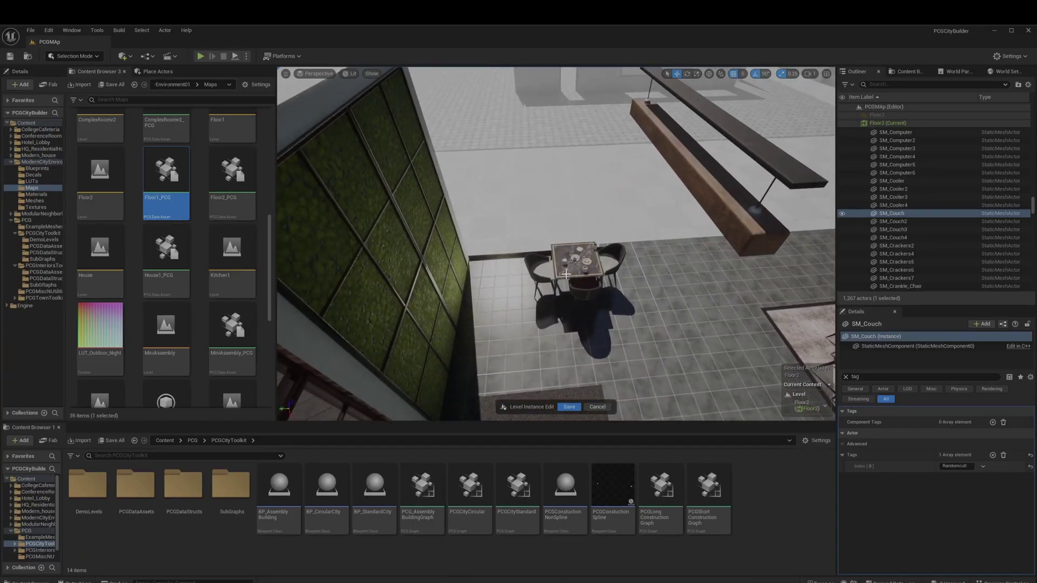
pyautogui.click(572, 273)
pyautogui.moveTo(573, 273); pyautogui.dragTo(506, 302, button='right')
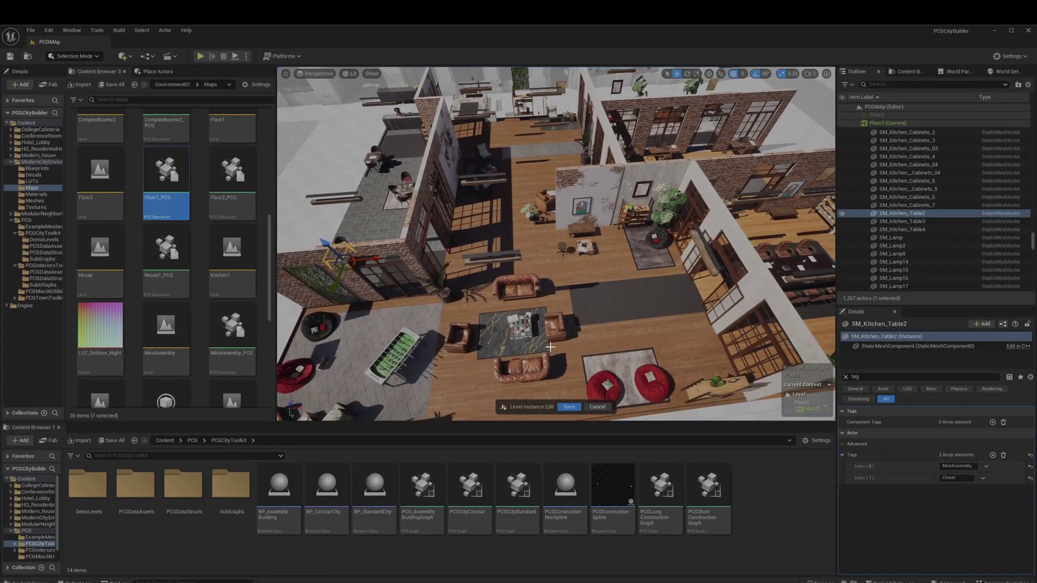
pyautogui.click(569, 407)
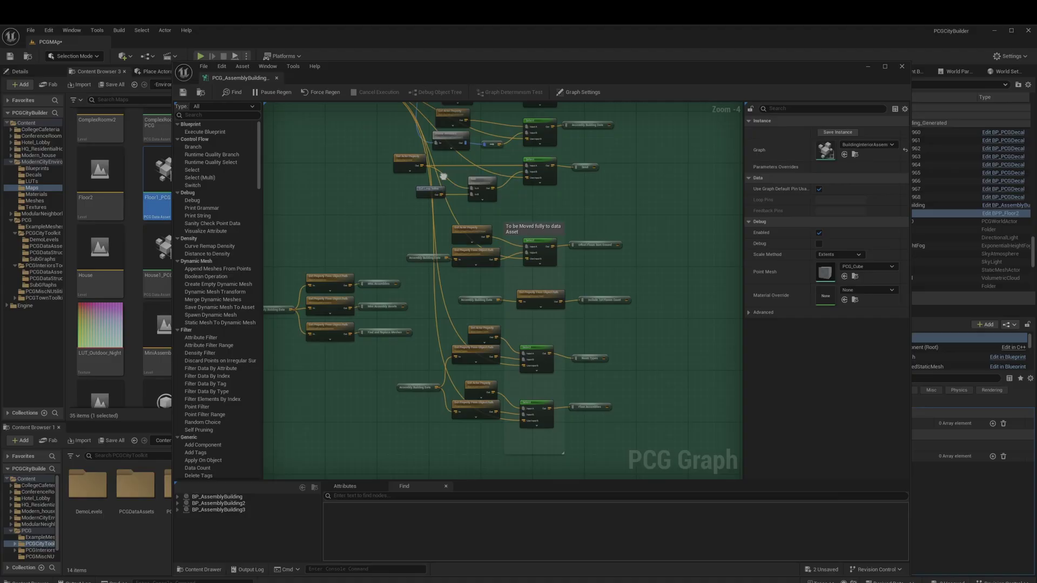
# Step: Return to the PCG_AssemblyBuilding graph and trace it from GetAssembly to the red subgraph node feeding the transform points
pyautogui.scroll(4, 262, 373)
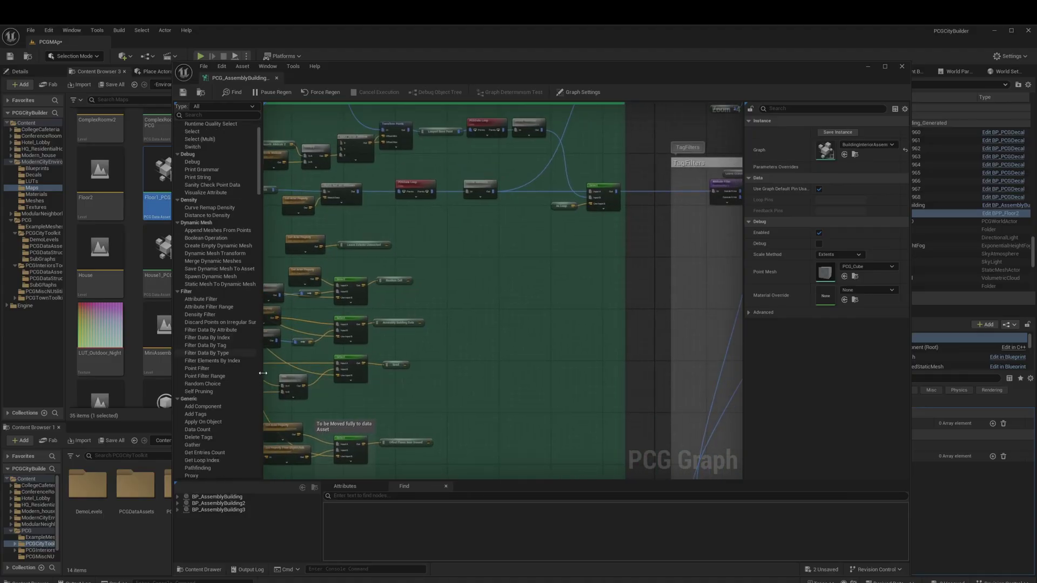
pyautogui.scroll(-2, 262, 372)
pyautogui.scroll(-6, 402, 317)
pyautogui.scroll(3, 403, 317)
pyautogui.moveTo(546, 346); pyautogui.dragTo(546, 307, button='right')
pyautogui.scroll(2, 482, 358)
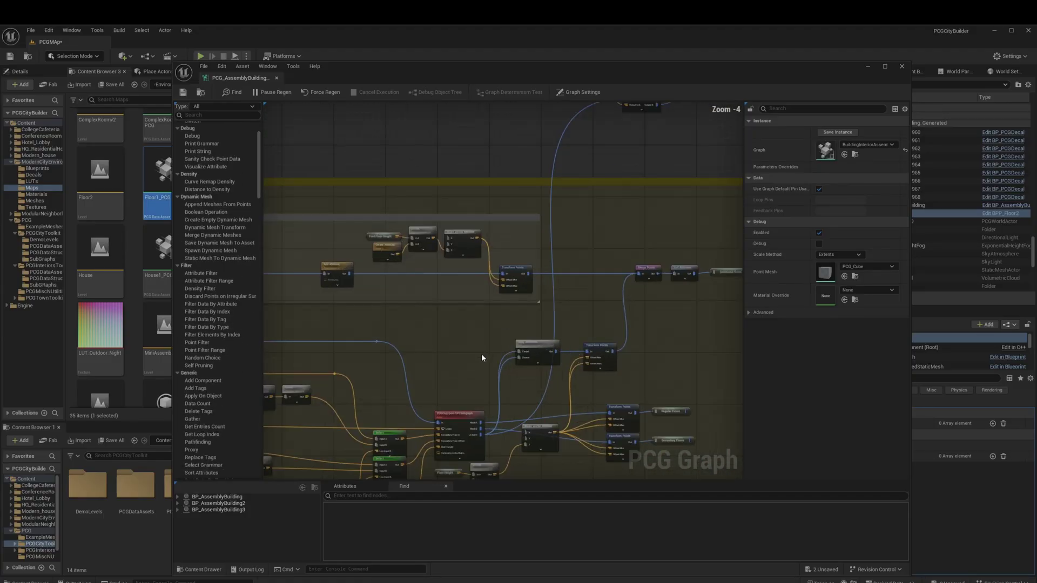
pyautogui.moveTo(482, 358); pyautogui.dragTo(440, 283, button='right')
pyautogui.click(435, 339)
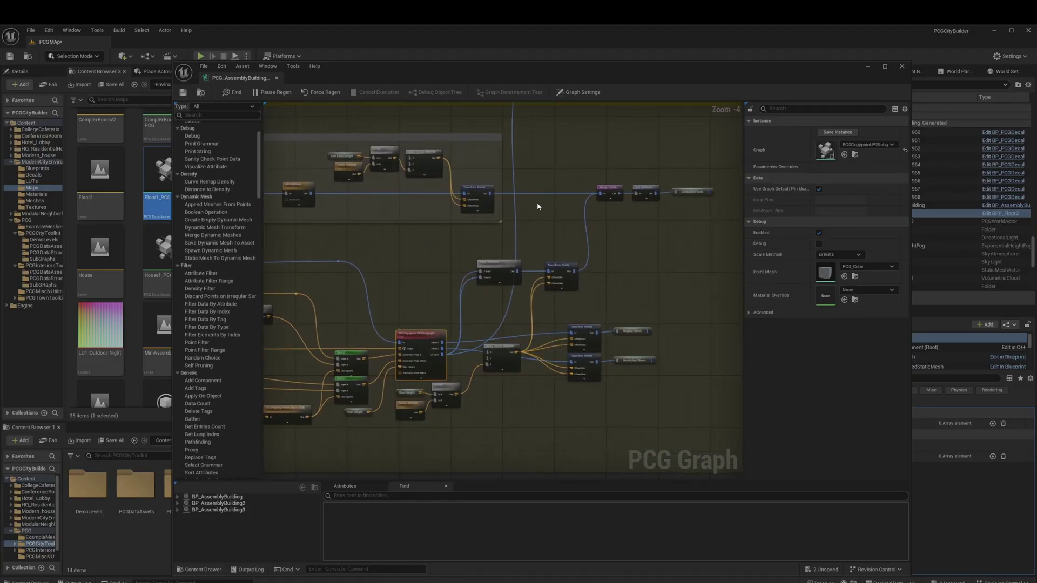
# Step: Check the Branch fed by Floor Assemblies and open the Building Interior Assembly Sub Graph
pyautogui.moveTo(538, 207); pyautogui.dragTo(423, 303, button='right')
pyautogui.click(422, 304)
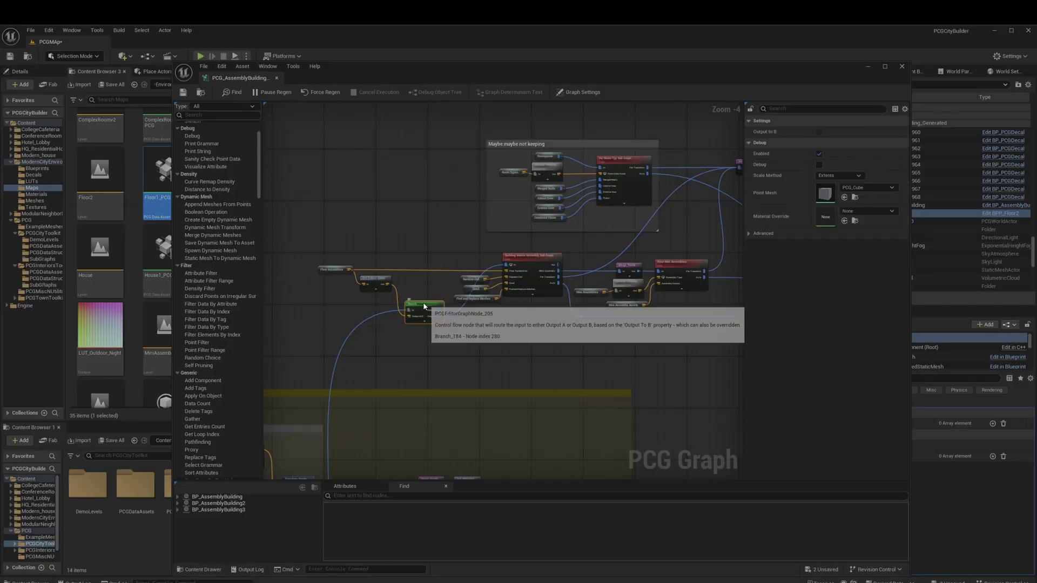
pyautogui.click(537, 266)
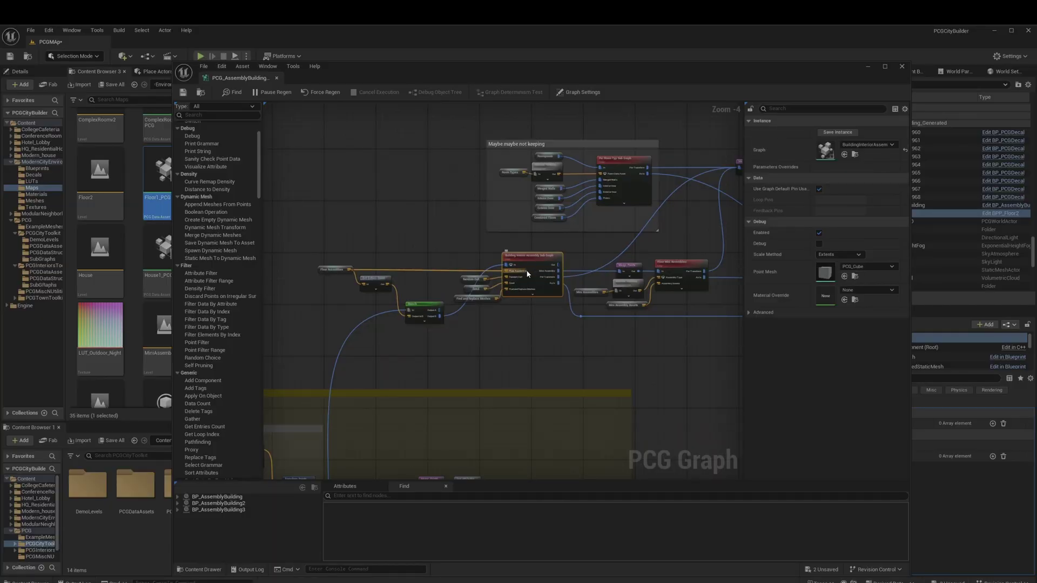
pyautogui.scroll(2, 532, 268)
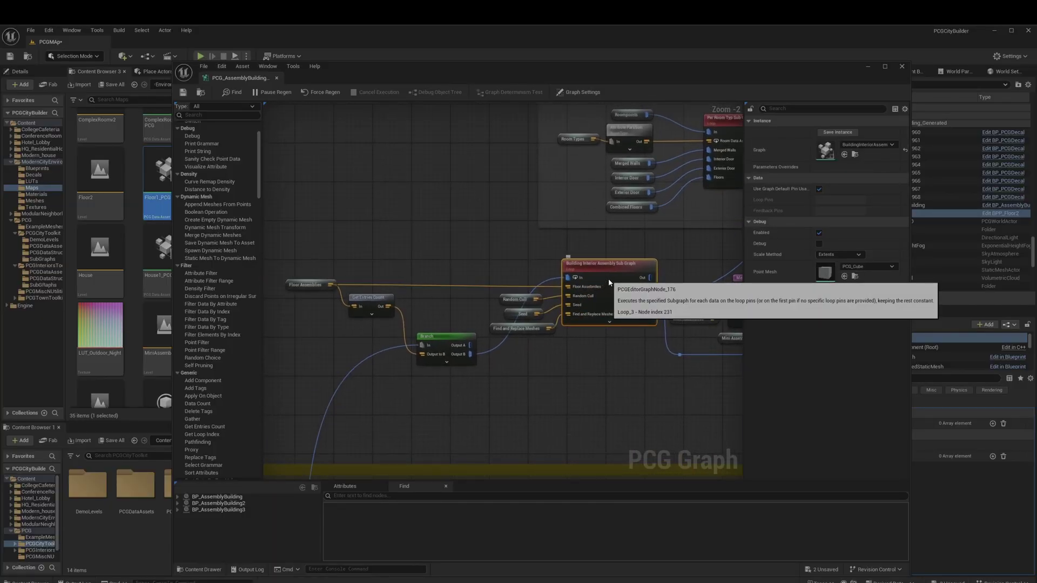
pyautogui.doubleClick(619, 267)
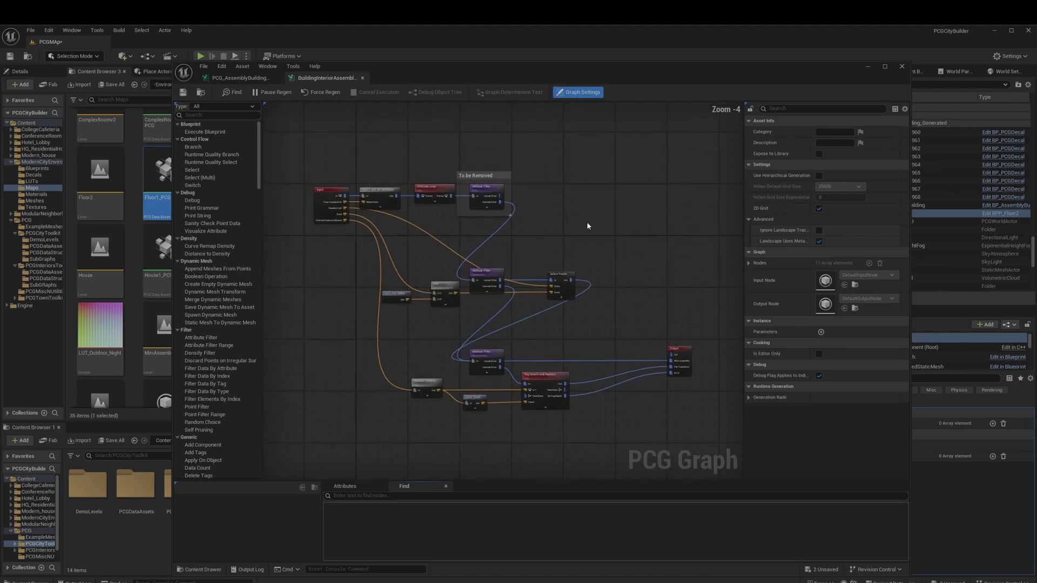
# Step: Open the PCG_CityBuildings_DA data asset from the Maps folder
pyautogui.moveTo(474, 84); pyautogui.dragTo(612, 78)
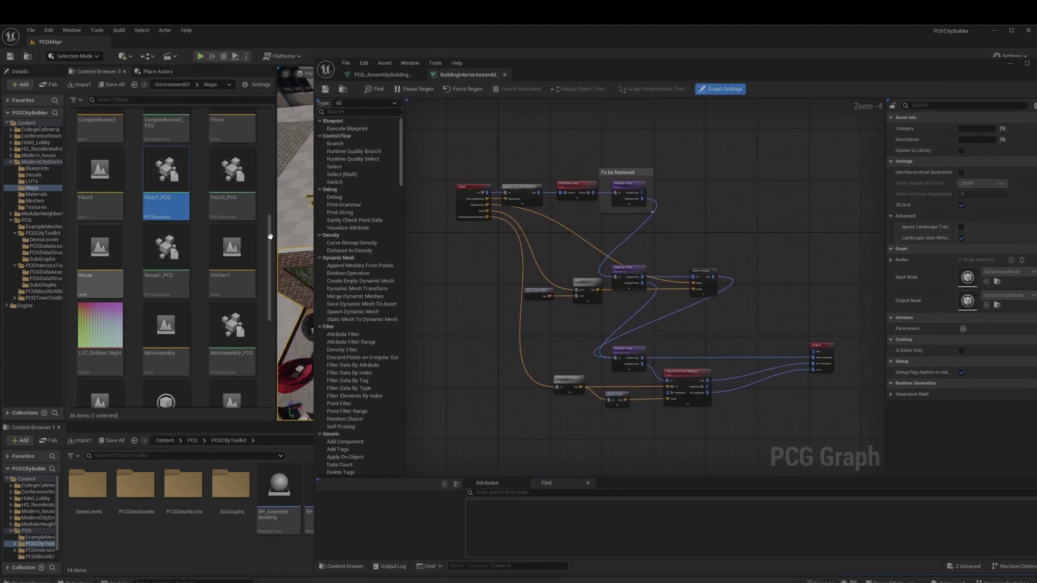
pyautogui.scroll(-1, 177, 321)
pyautogui.scroll(-5, 178, 320)
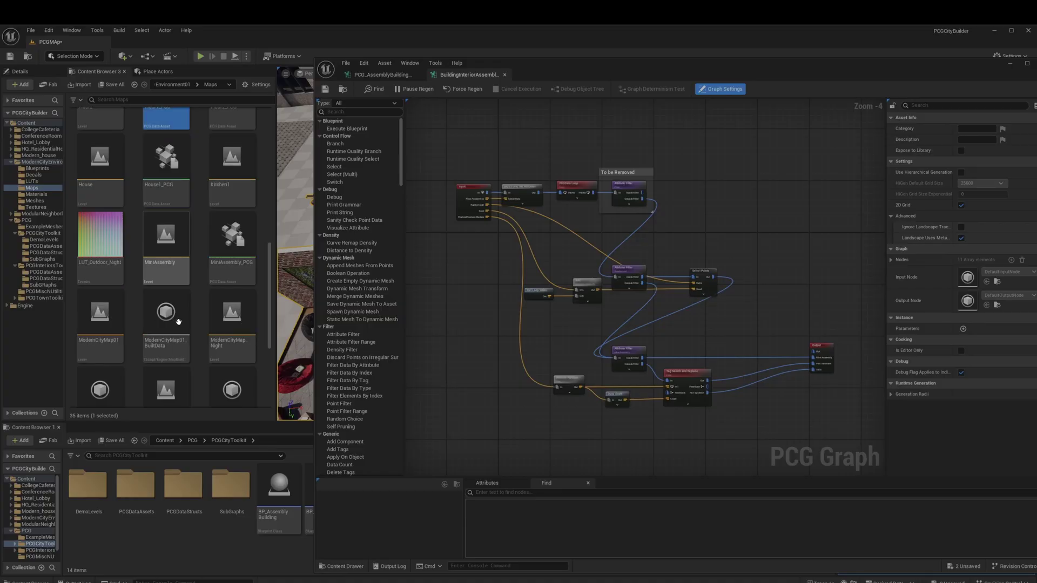
pyautogui.doubleClick(92, 304)
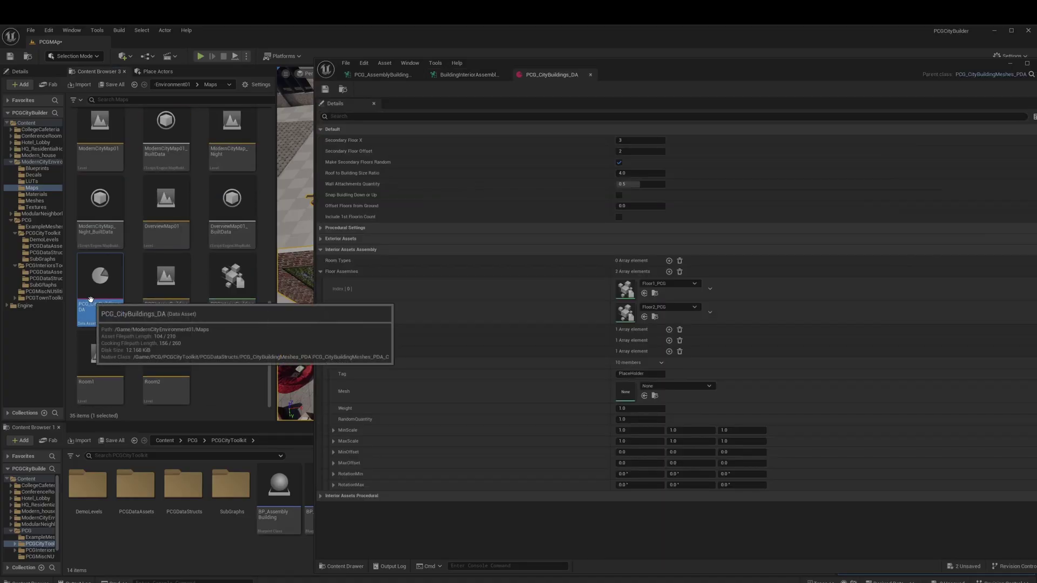
# Step: Detach PCG_CityBuildings_DA into its own smaller window and move the graph editor off the viewport
pyautogui.moveTo(518, 74); pyautogui.dragTo(49, 101)
pyautogui.moveTo(357, 334); pyautogui.dragTo(377, 527)
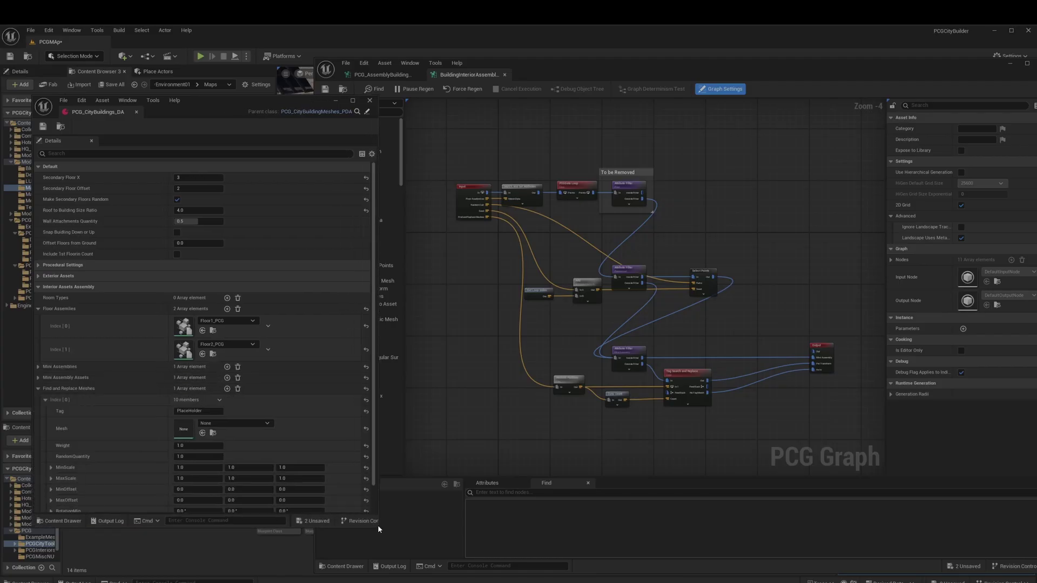
pyautogui.moveTo(596, 71); pyautogui.dragTo(1036, 65)
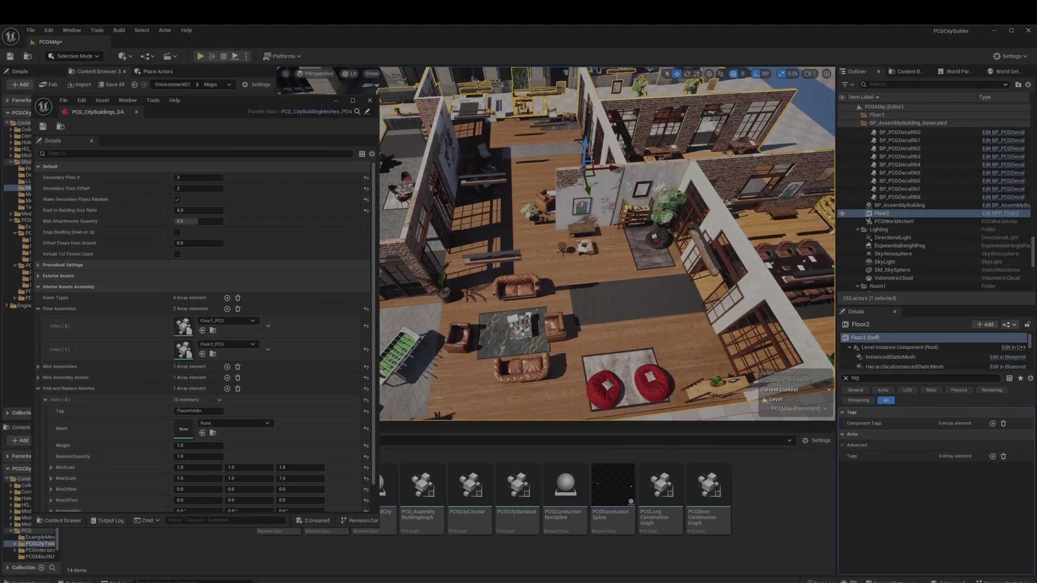
pyautogui.moveTo(201, 108); pyautogui.dragTo(282, 69)
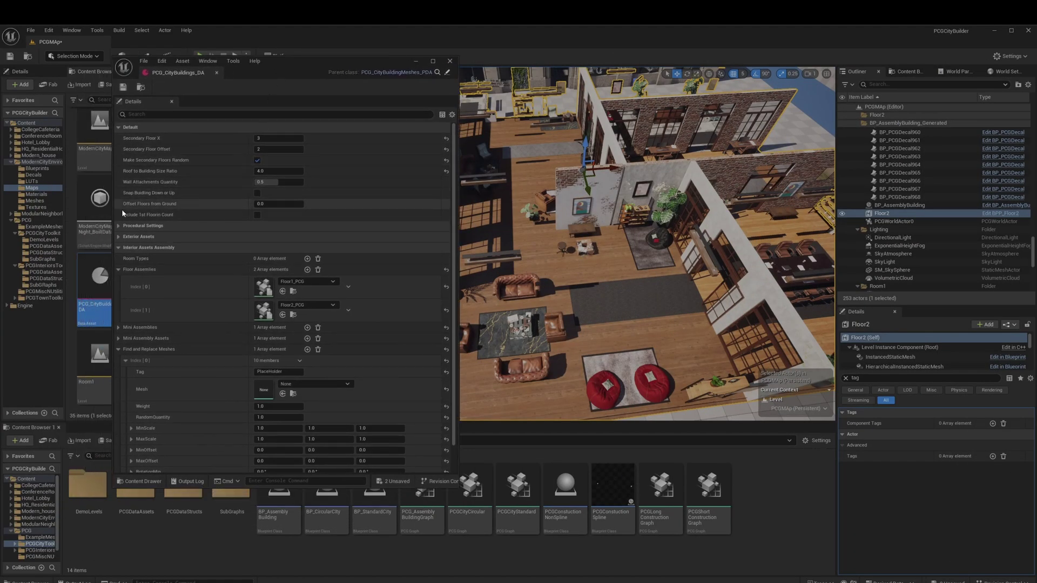
# Step: Review the Interior Assets Assembly category and locate its Floor1_PCG and Floor2_PCG floor assemblies in the content browser
pyautogui.click(121, 249)
pyautogui.click(119, 247)
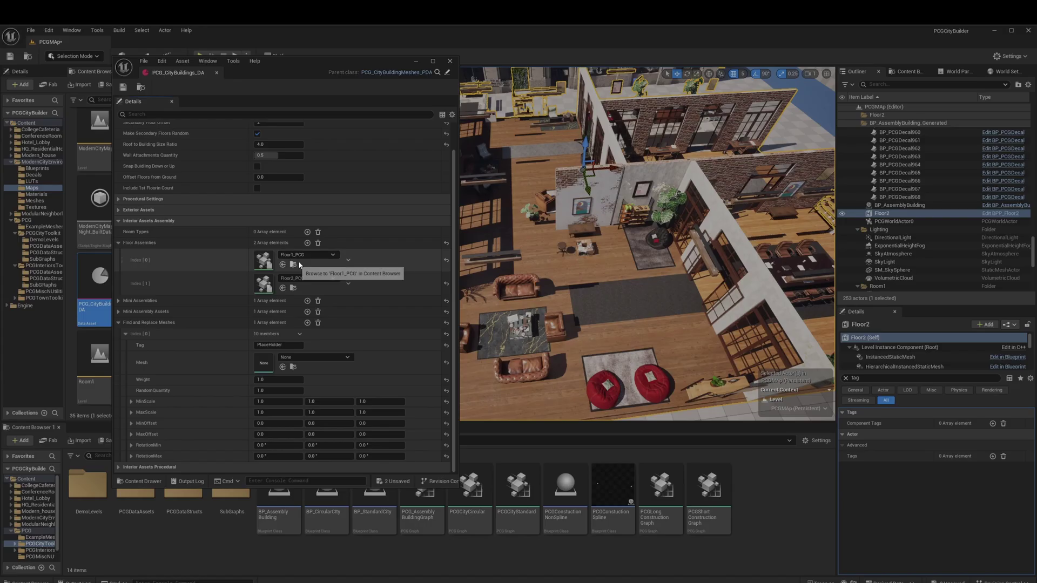
pyautogui.moveTo(314, 65); pyautogui.dragTo(581, 55)
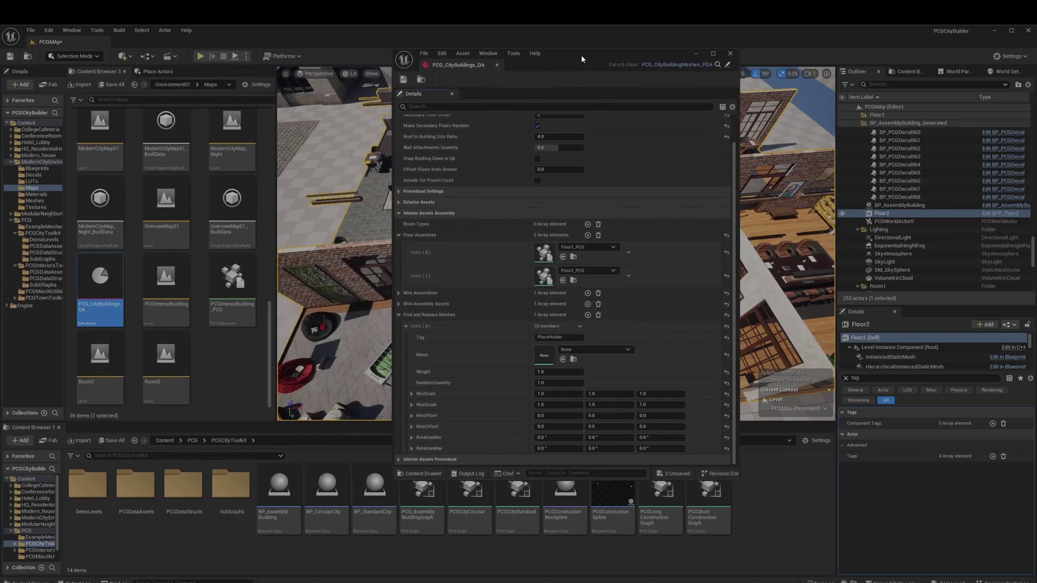
pyautogui.click(571, 255)
pyautogui.click(571, 279)
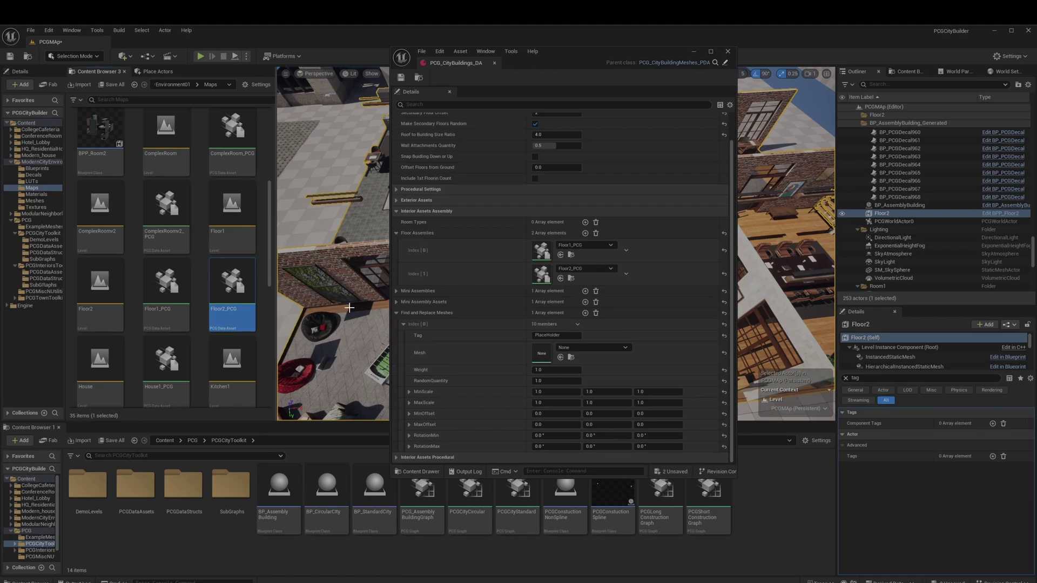
# Step: Expand the Mini Assemblies and Mini Assembly Assets entries and locate the HangingCloths hoodie mesh in the content browser
pyautogui.click(397, 302)
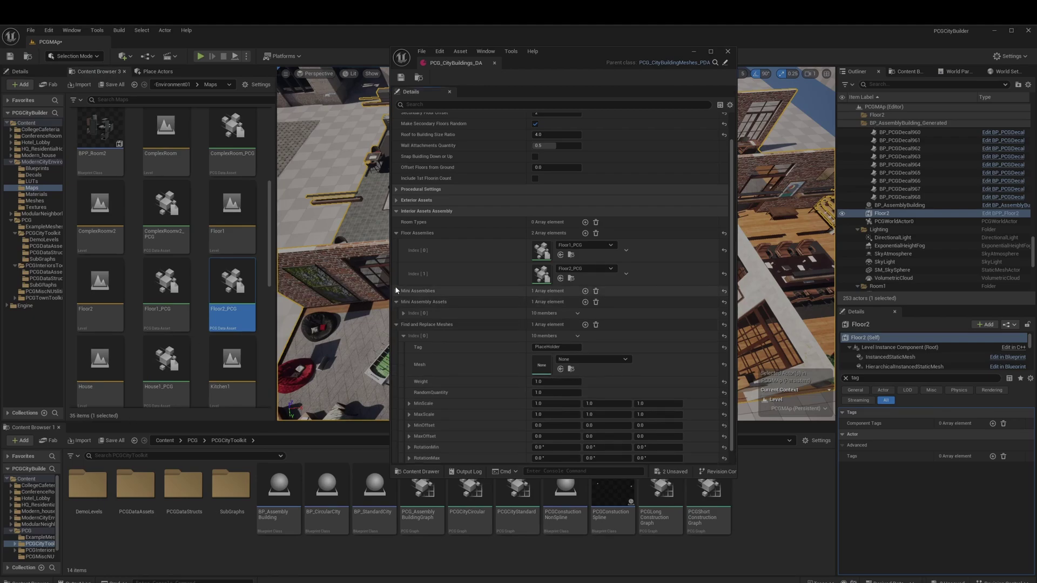
pyautogui.click(396, 290)
pyautogui.click(403, 323)
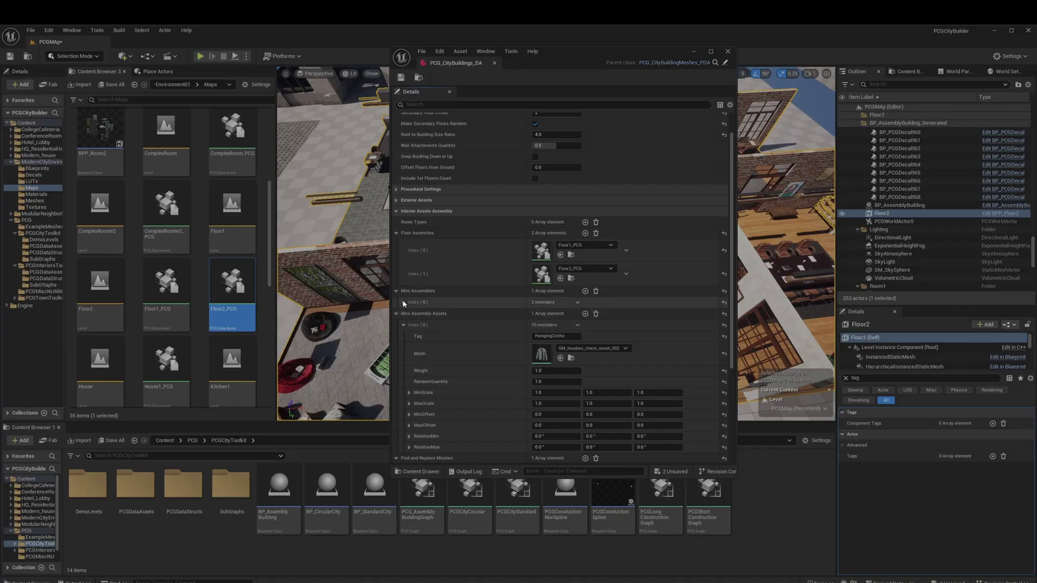
pyautogui.click(403, 302)
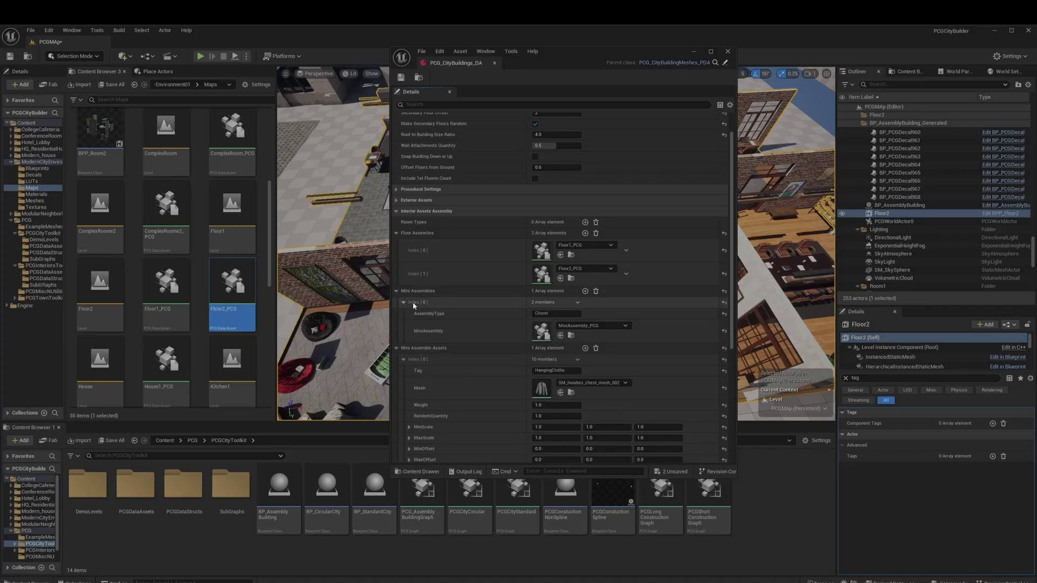
pyautogui.click(571, 393)
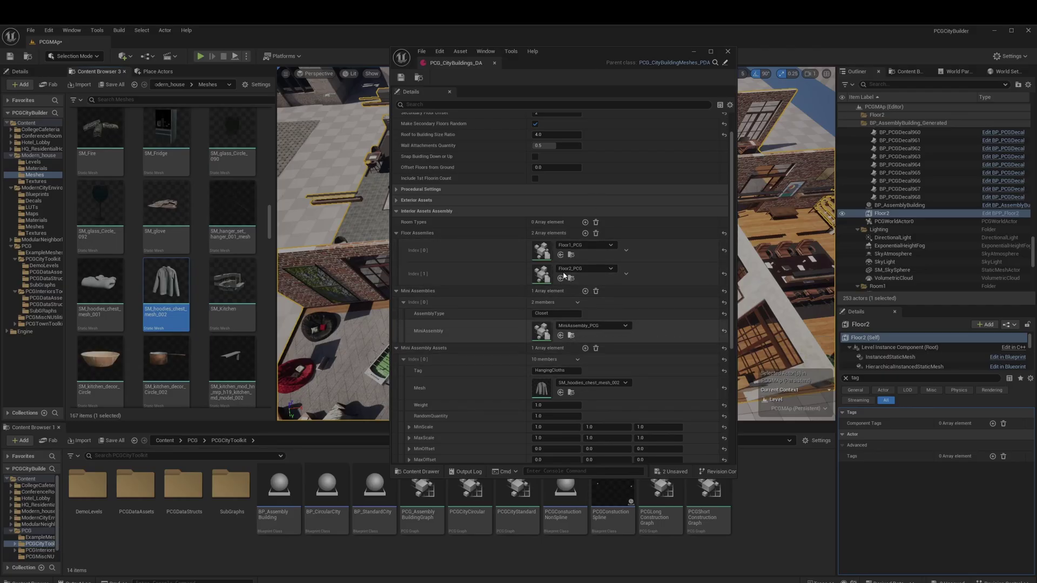
# Step: Move the data asset window off the viewport and select the MiniAssembly level instance in the level to view it
pyautogui.moveTo(569, 61); pyautogui.dragTo(117, 66)
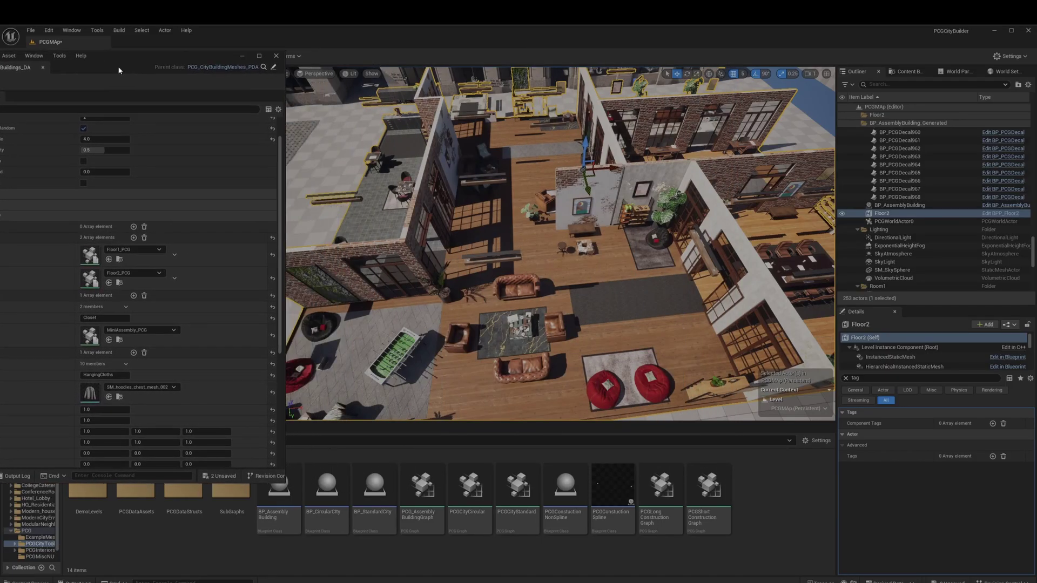
pyautogui.moveTo(630, 239)
pyautogui.mouseDown(button='right')
pyautogui.moveTo(610, 222)
pyautogui.moveTo(629, 240)
pyautogui.mouseUp(button='right')
pyautogui.click(631, 239)
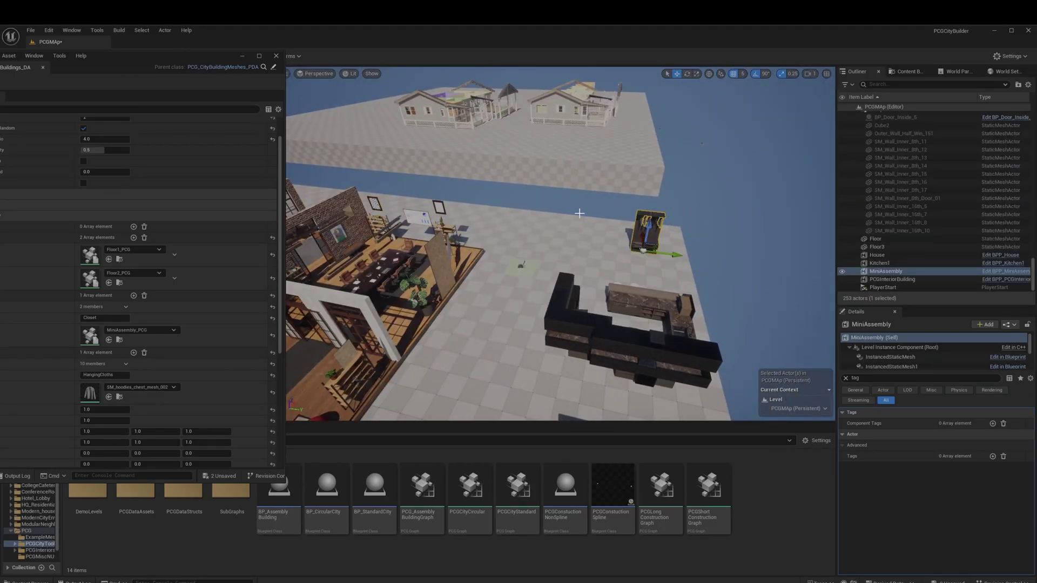
# Step: Bring the graph editor back beside the data asset and inspect the PCGDataLoop node and the Randomcull, MiniAssembly and Floor attribute filters
pyautogui.moveTo(141, 68); pyautogui.dragTo(296, 72)
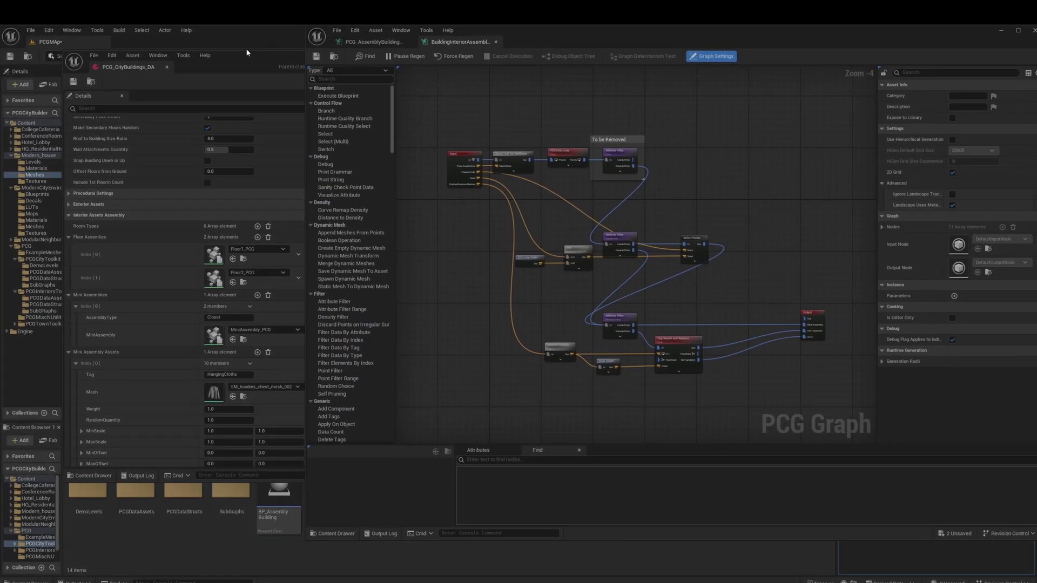
pyautogui.moveTo(881, 31); pyautogui.dragTo(704, 55)
pyautogui.moveTo(385, 234); pyautogui.dragTo(436, 238, button='right')
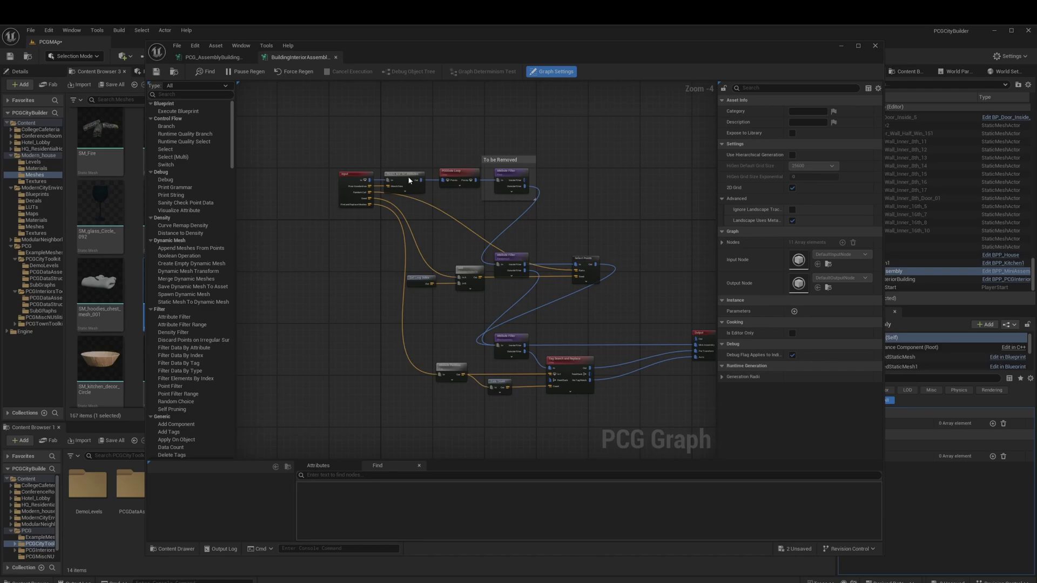
pyautogui.click(459, 178)
pyautogui.moveTo(476, 197); pyautogui.dragTo(437, 194, button='right')
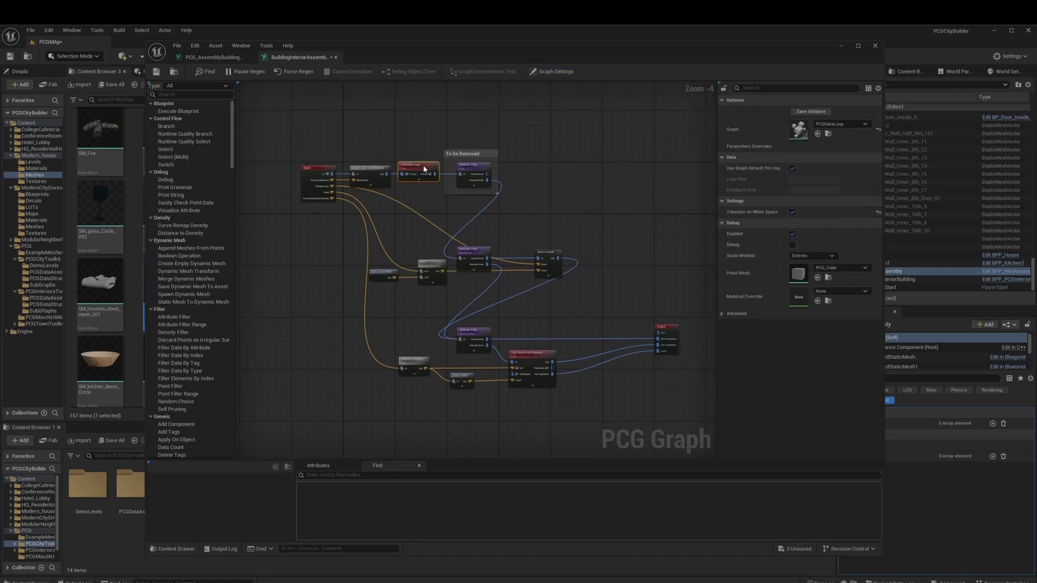
pyautogui.click(471, 256)
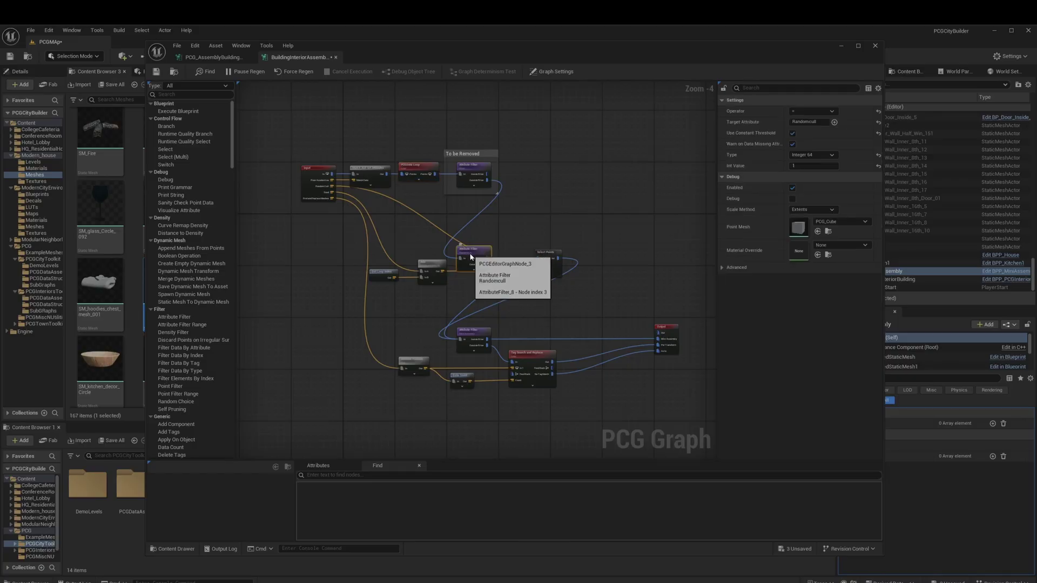
pyautogui.click(475, 338)
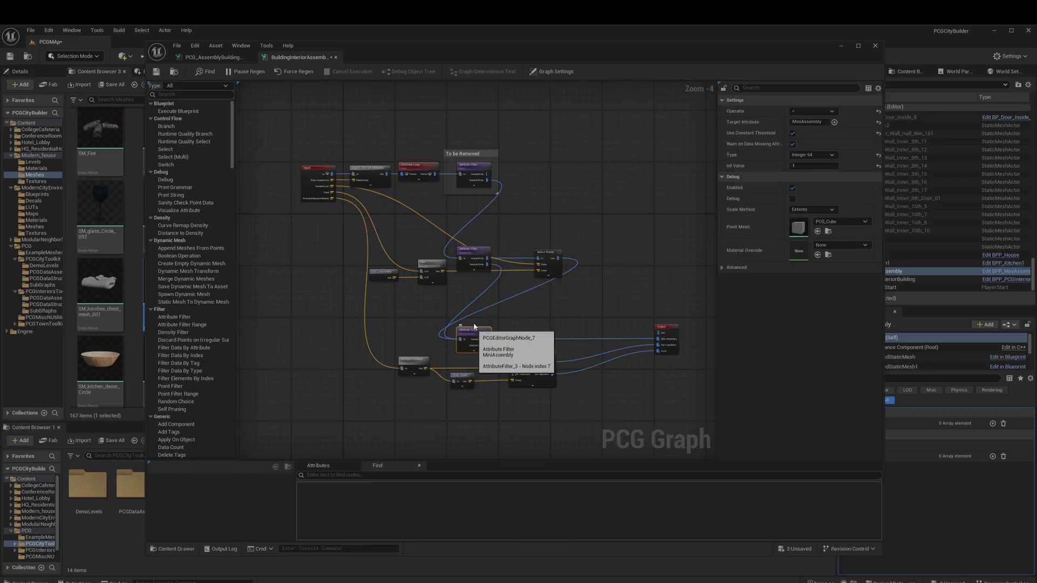
pyautogui.click(477, 173)
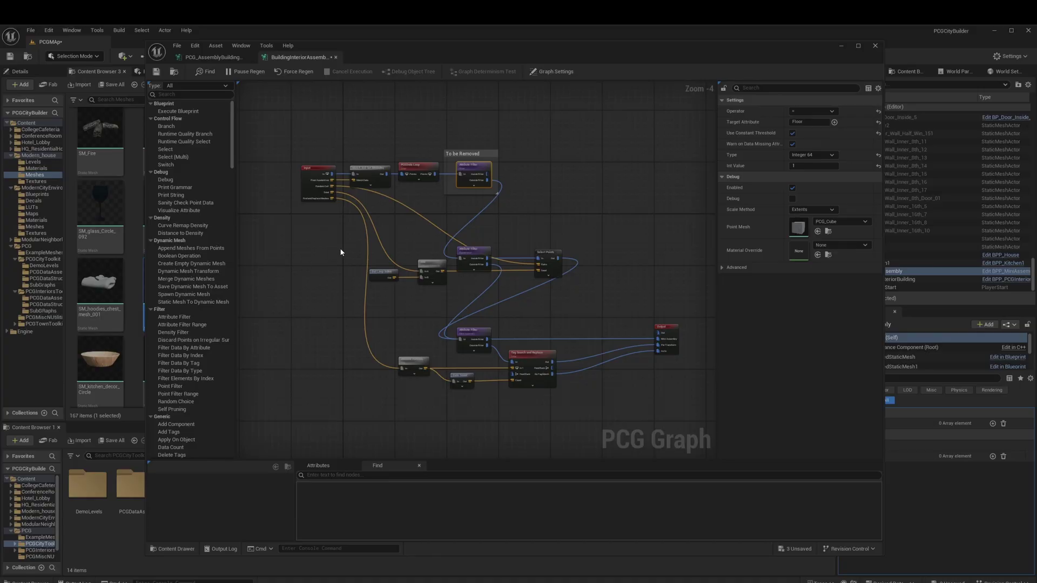
# Step: Trace the points from the Randomcull filter through Select Points and the MiniAssembly filter to Tag Search and Replace
pyautogui.click(477, 250)
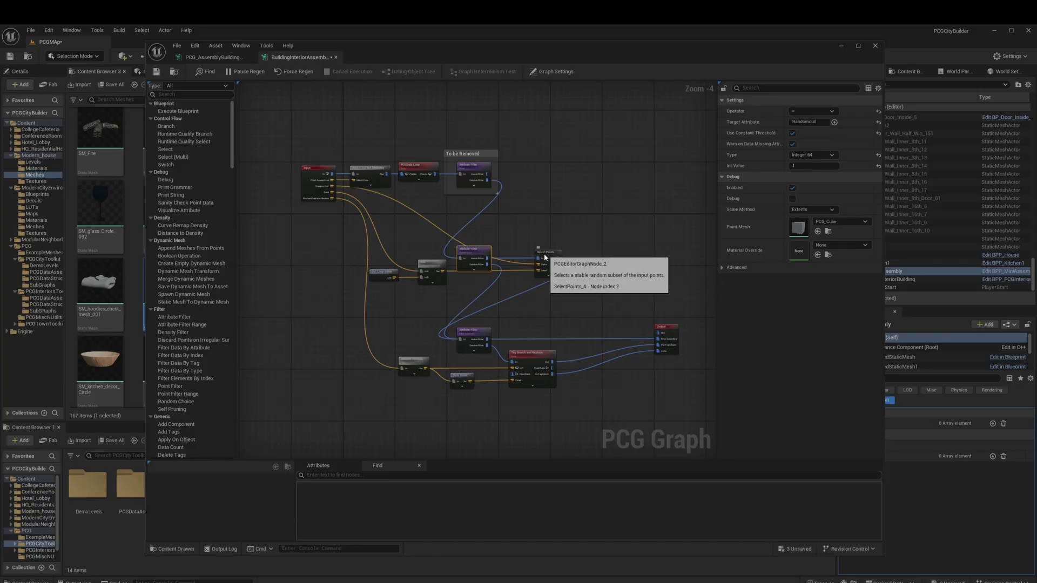
pyautogui.click(544, 257)
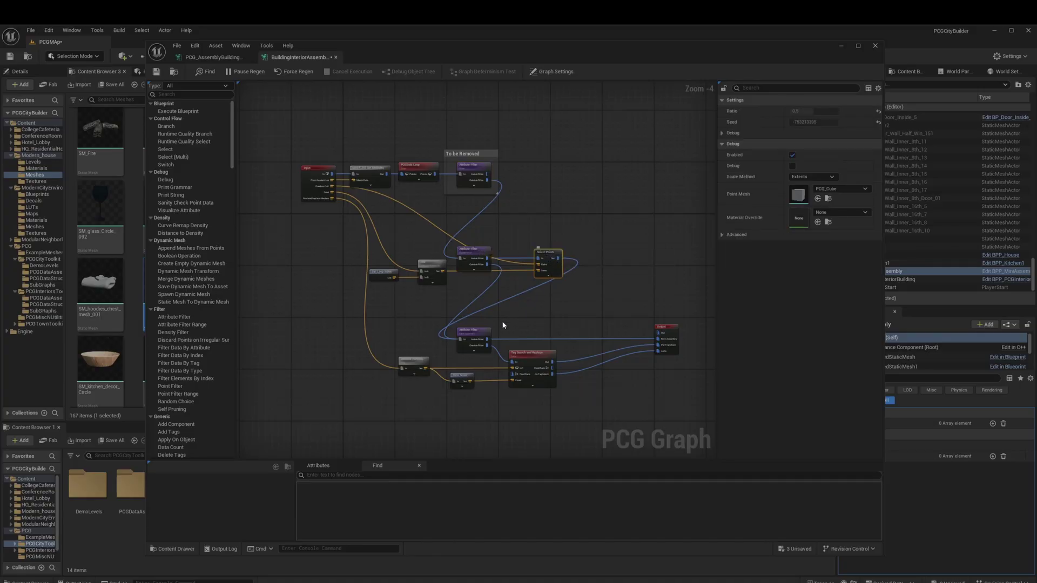
pyautogui.click(467, 333)
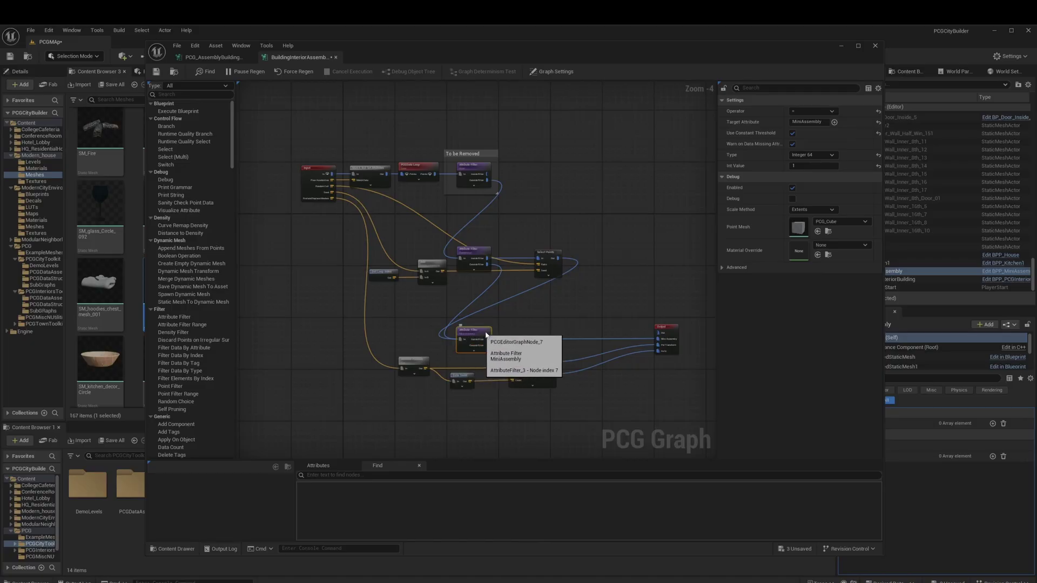
pyautogui.scroll(2, 523, 330)
pyautogui.moveTo(521, 327); pyautogui.dragTo(498, 322, button='right')
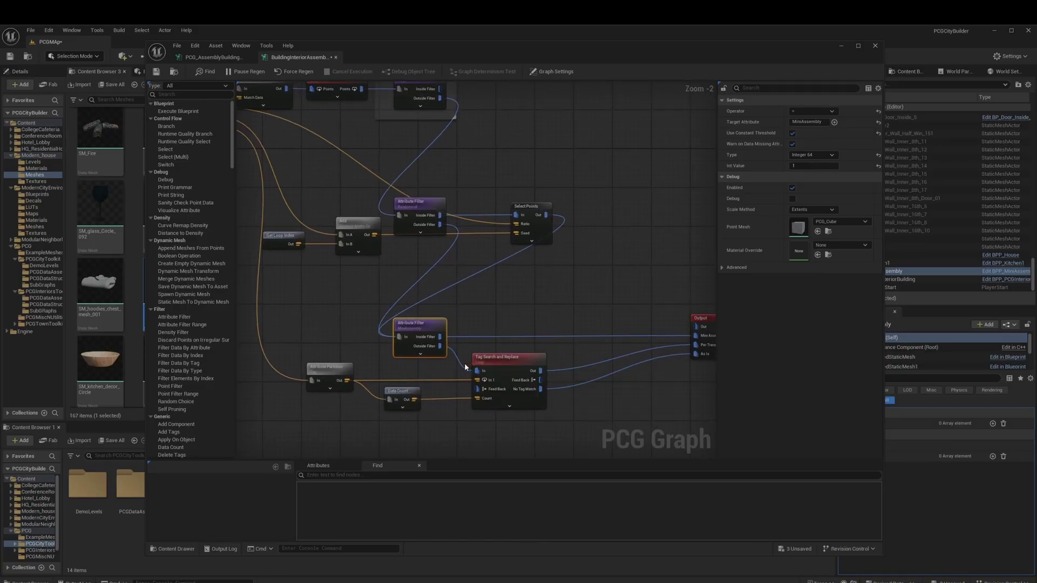
pyautogui.click(493, 364)
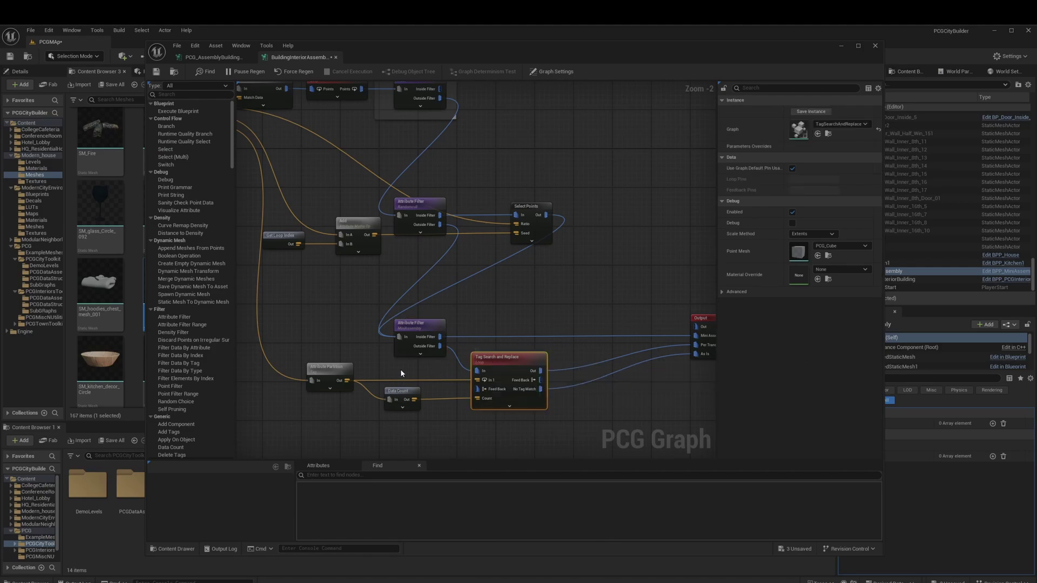
pyautogui.moveTo(516, 326); pyautogui.dragTo(489, 318, button='right')
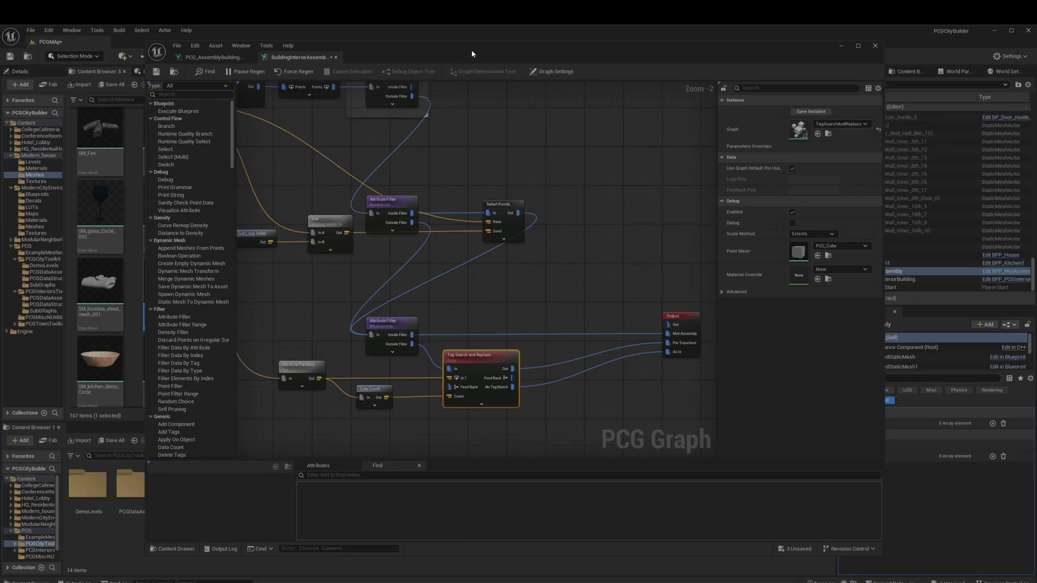
# Step: Add a second Find and Replace Meshes entry to PCG_CityBuildings_DA with the tag Chair
pyautogui.moveTo(472, 54); pyautogui.dragTo(618, 51)
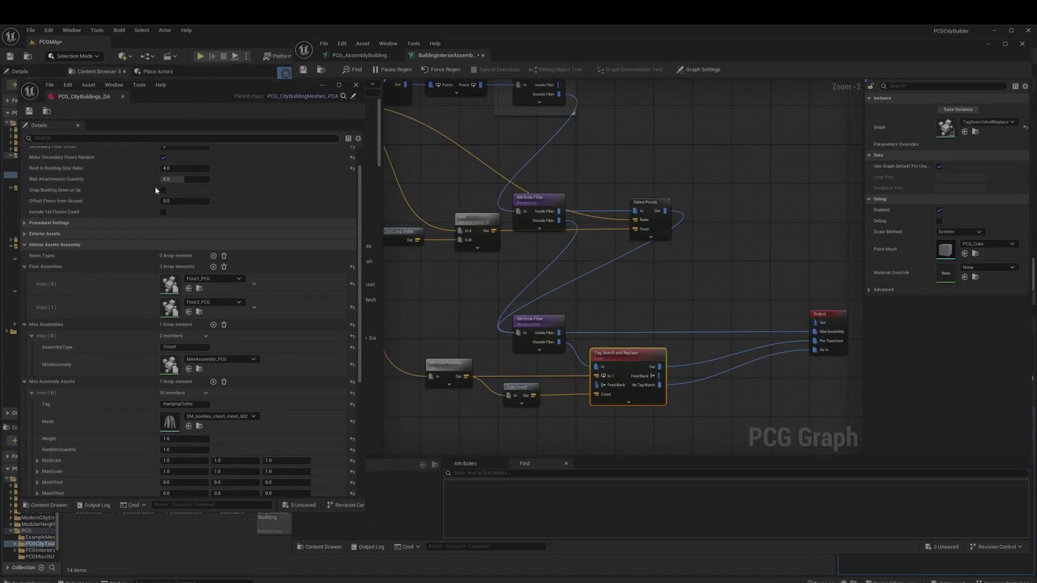
pyautogui.click(23, 325)
pyautogui.click(23, 335)
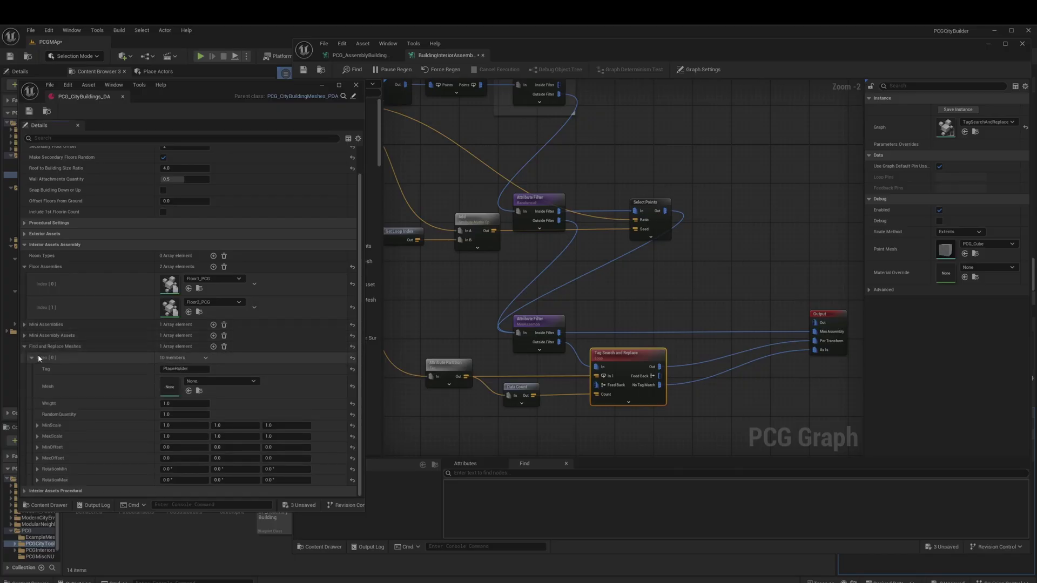
pyautogui.click(213, 346)
pyautogui.click(31, 479)
pyautogui.scroll(-3, 81, 459)
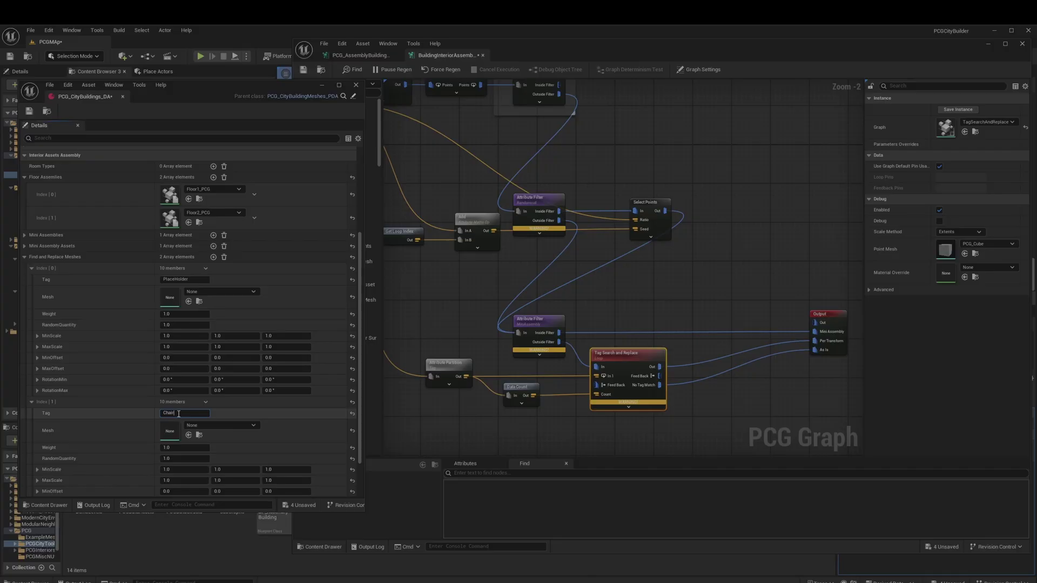
# Step: Search the Modern_house meshes for "chair" and assign SM_chair2 as the mesh of the new Chair entry
pyautogui.moveTo(238, 85); pyautogui.dragTo(571, 91)
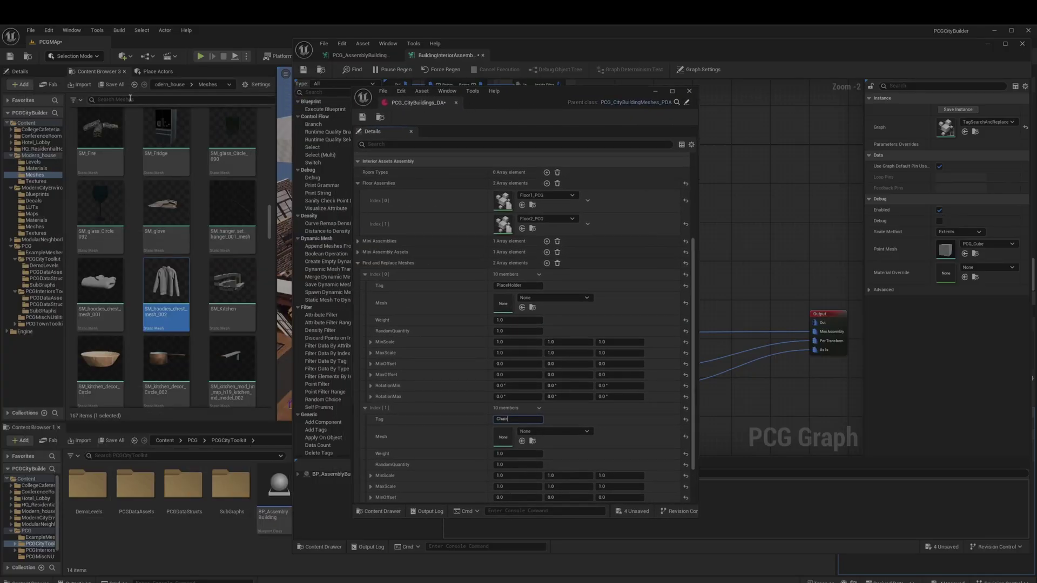
pyautogui.click(129, 99)
pyautogui.write('chair')
pyautogui.moveTo(142, 140); pyautogui.dragTo(522, 446)
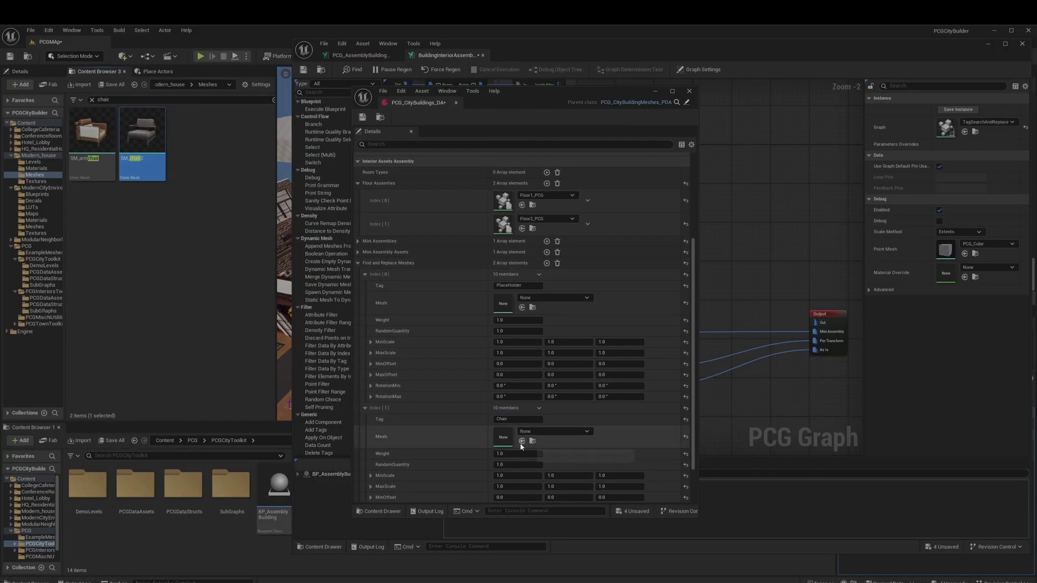
pyautogui.click(522, 441)
# Step: Add a third Find and Replace Meshes entry tagged Chair and assign SM_armchair as its mesh
pyautogui.scroll(-5, 548, 369)
pyautogui.click(524, 405)
pyautogui.write('C')
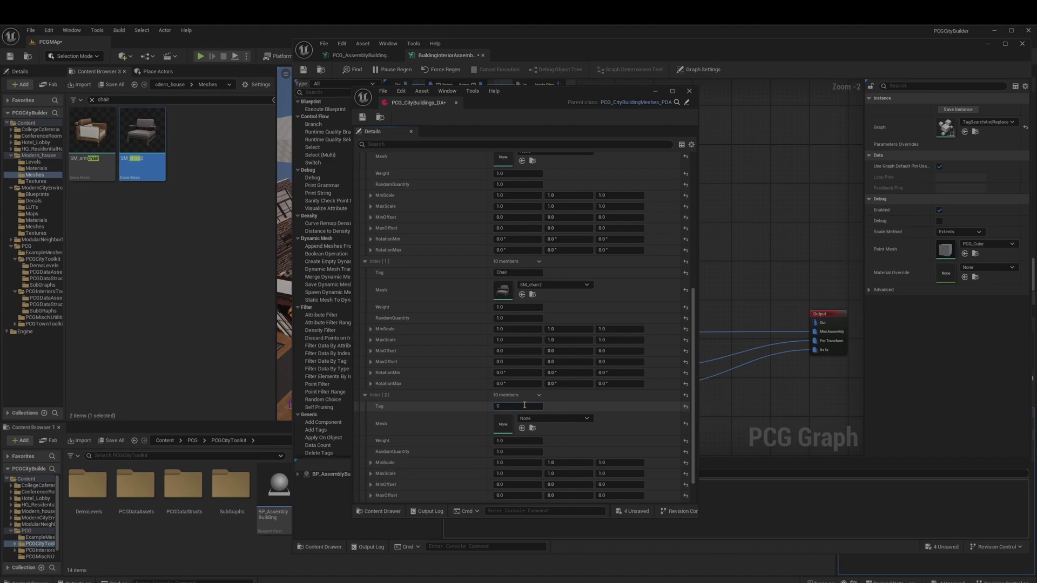
pyautogui.write('hair')
pyautogui.click(91, 132)
pyautogui.click(522, 428)
# Step: Save PCG_CityBuildings_DA, collapse its Find and Replace Meshes list and close the data asset
pyautogui.moveTo(513, 100); pyautogui.dragTo(237, 69)
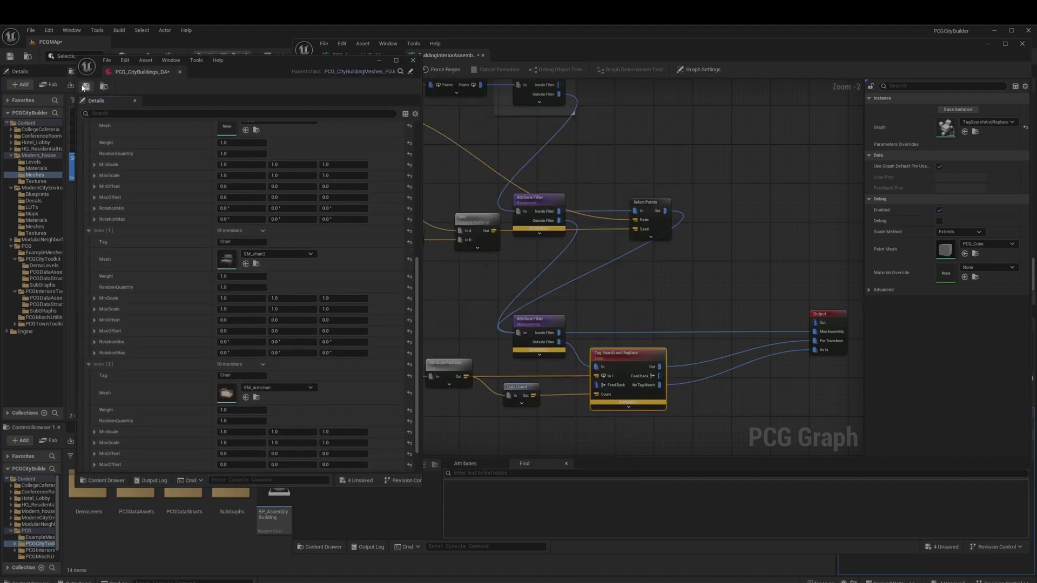
pyautogui.click(86, 86)
pyautogui.scroll(1, 106, 167)
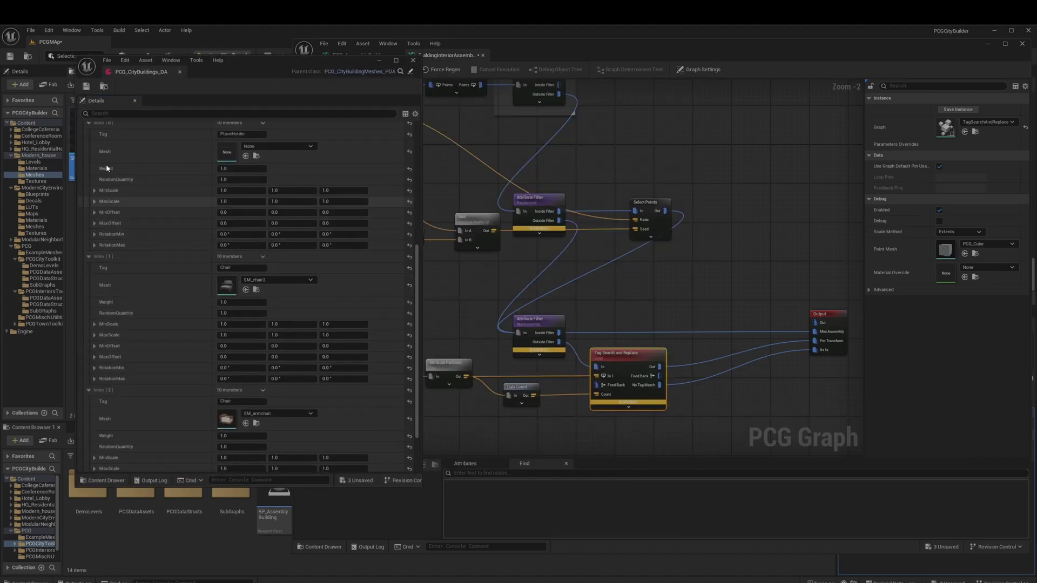
pyautogui.click(89, 123)
pyautogui.click(89, 200)
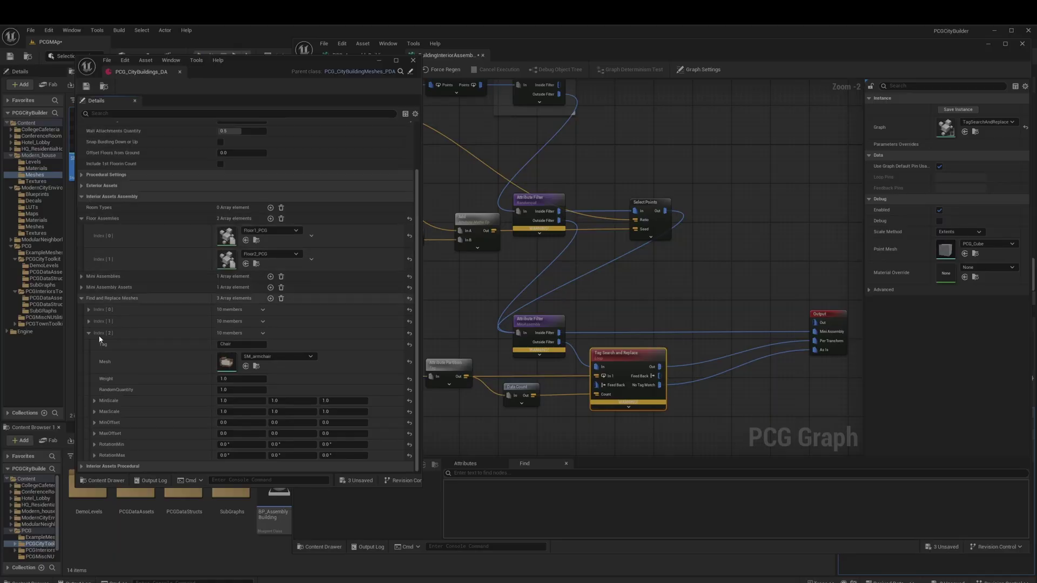
pyautogui.click(82, 298)
pyautogui.click(413, 60)
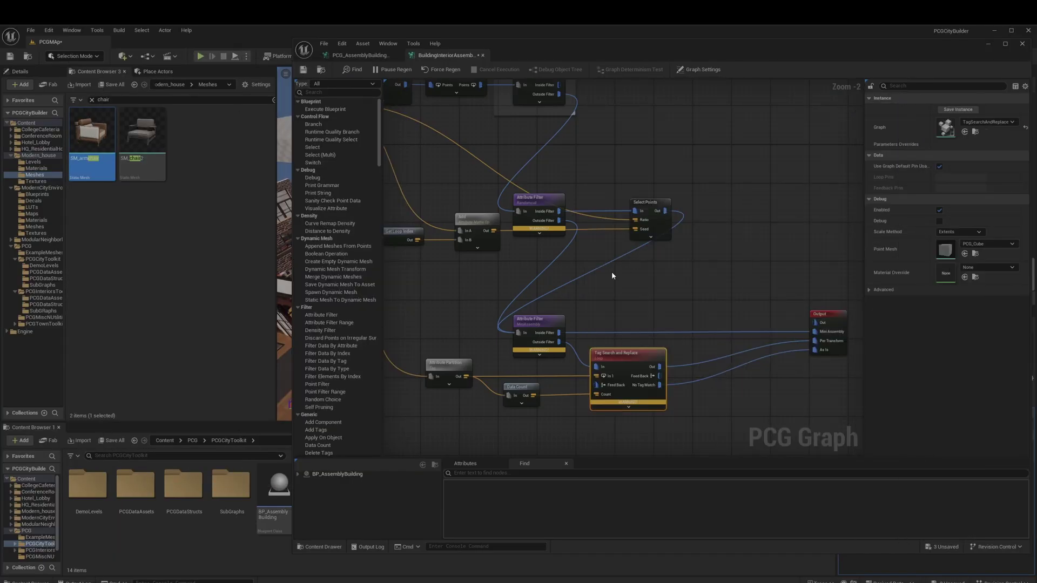
# Step: Reopen the Building Interior Assembly Sub Graph from the main building graph and open its Tag Search and Replace subgraph
pyautogui.click(360, 55)
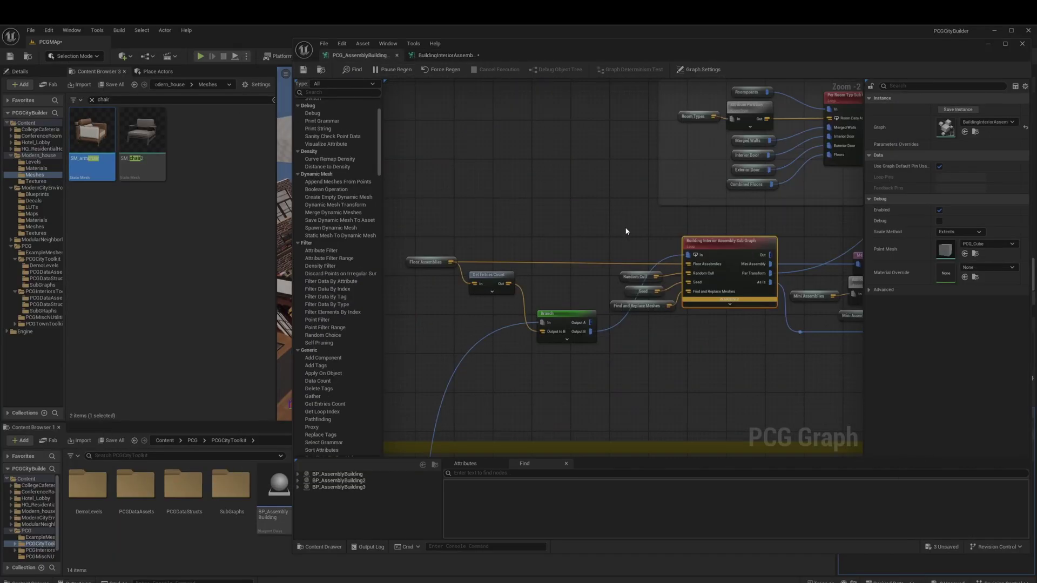
pyautogui.doubleClick(725, 256)
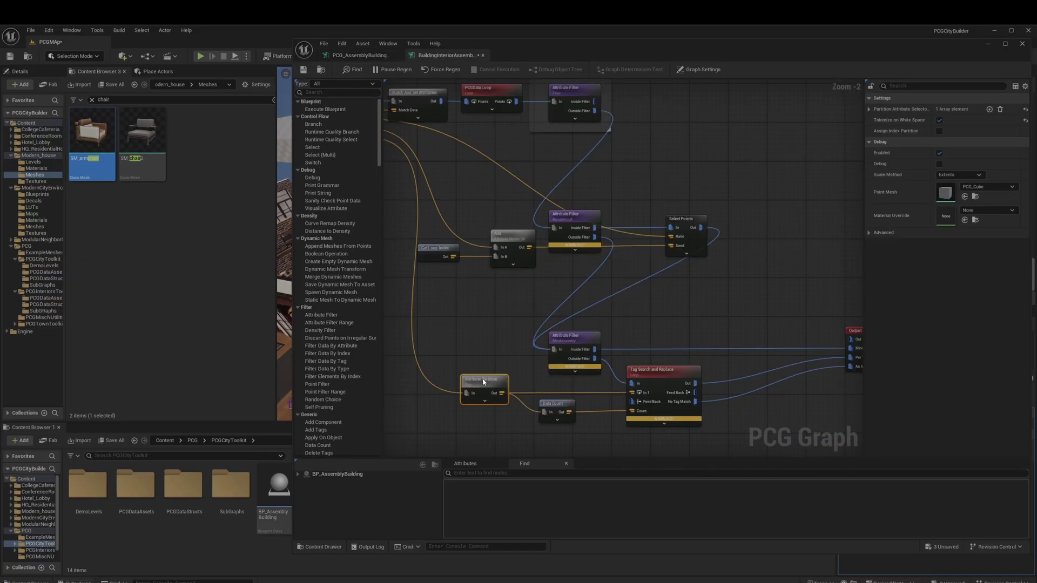
pyautogui.click(660, 386)
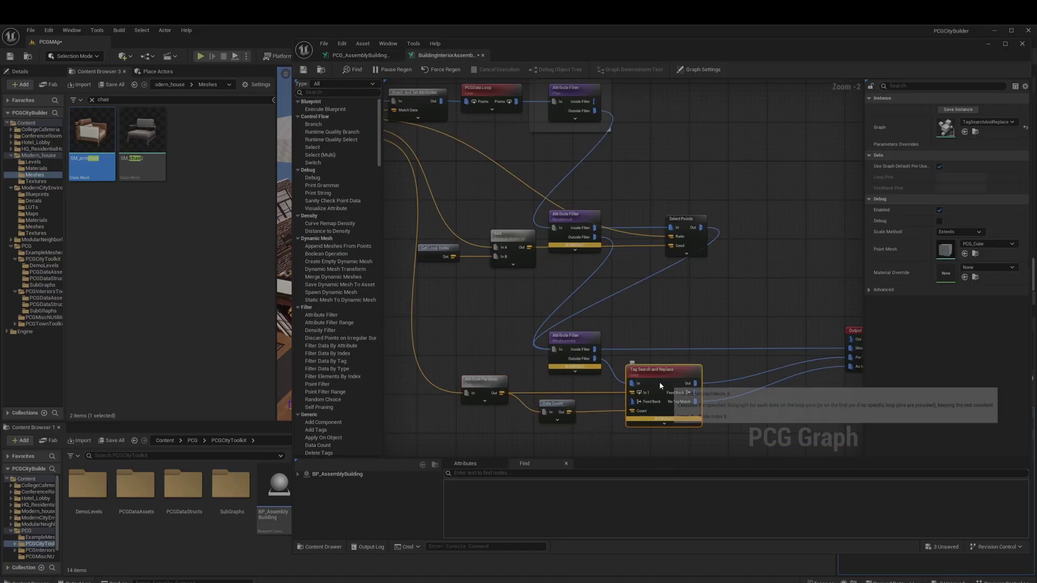
pyautogui.doubleClick(660, 385)
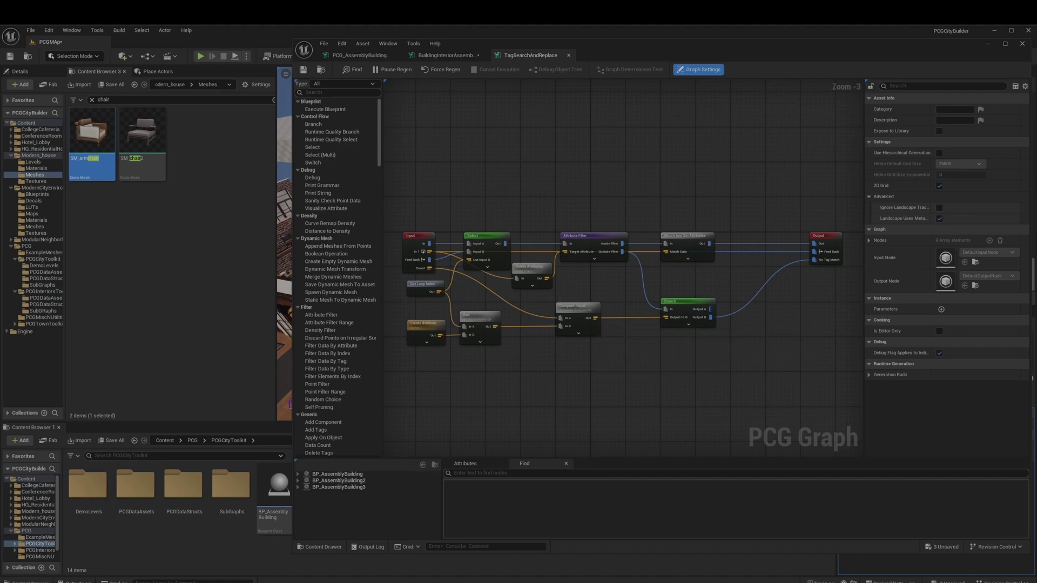
# Step: Return to the main building graph and examine the Mini Assemblies inputs feeding the Floor Mini Assemblies node
pyautogui.click(440, 53)
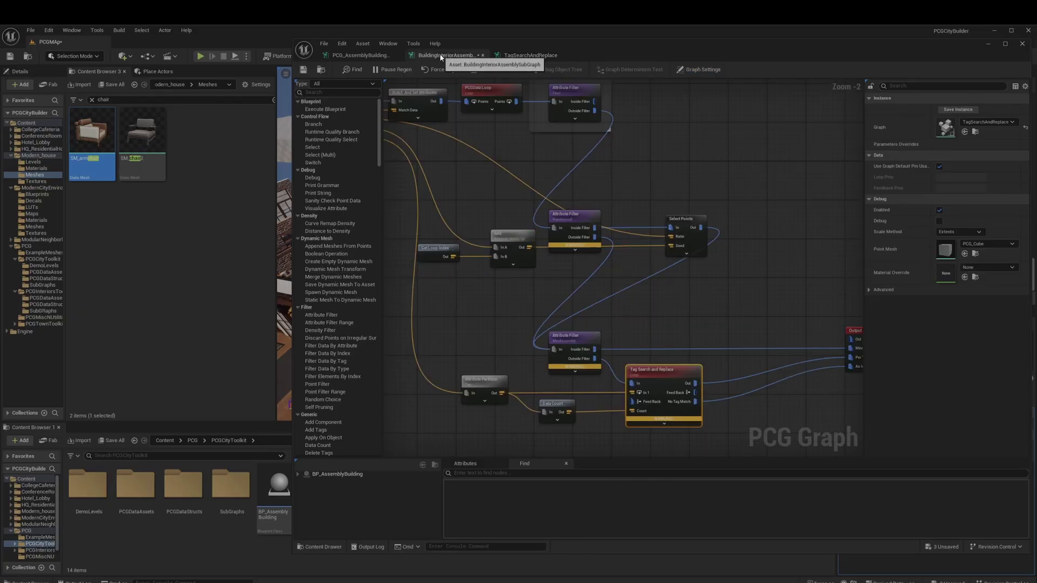
pyautogui.click(380, 54)
pyautogui.moveTo(787, 201); pyautogui.dragTo(460, 207, button='right')
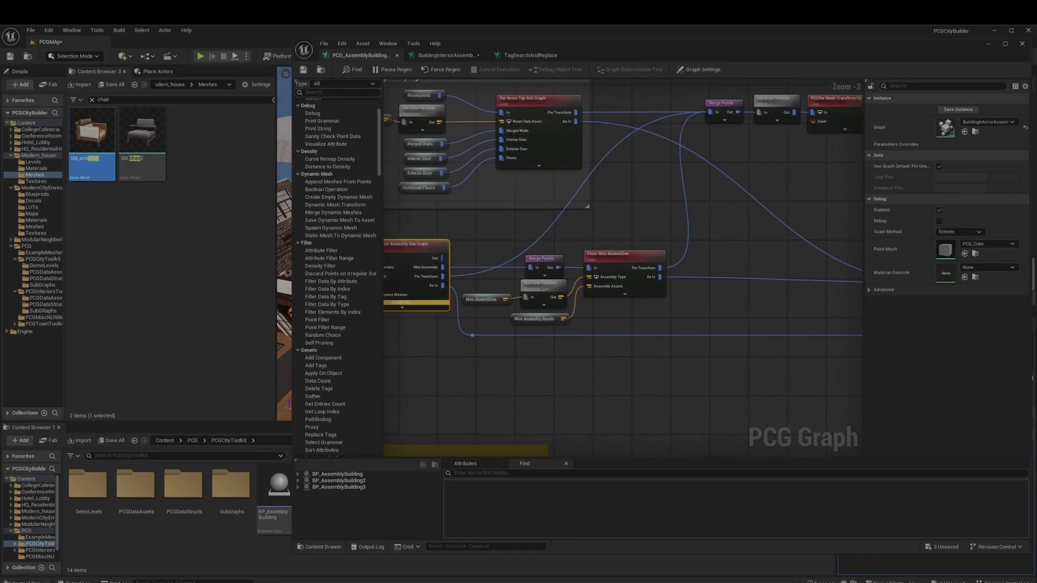
pyautogui.click(539, 285)
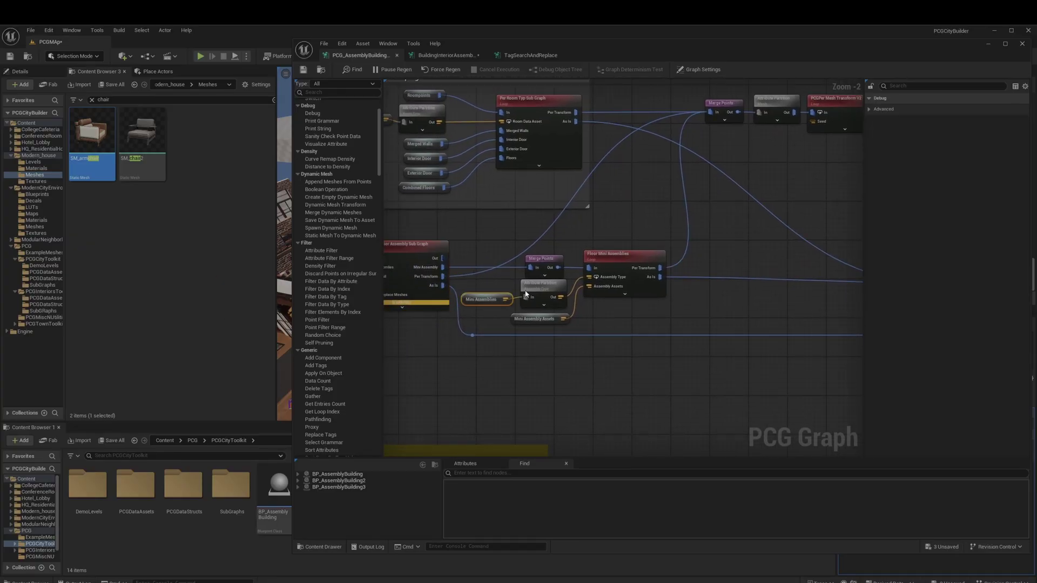
# Step: Open the Floor Mini Assemblies subgraph and examine its nodes from the Attribute Filter through to Tag Search and Replace
pyautogui.click(616, 265)
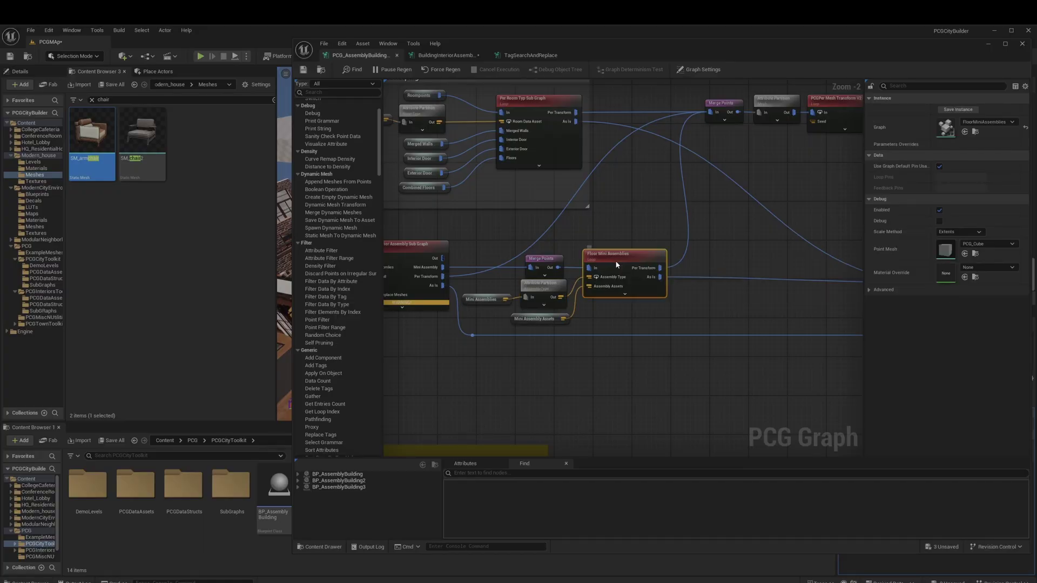
pyautogui.doubleClick(616, 265)
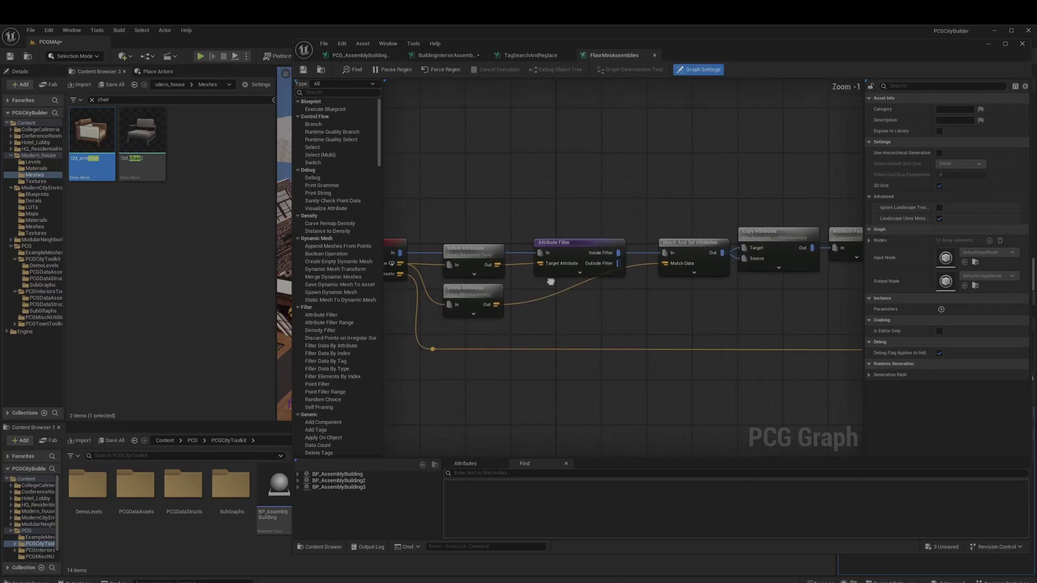
pyautogui.click(618, 261)
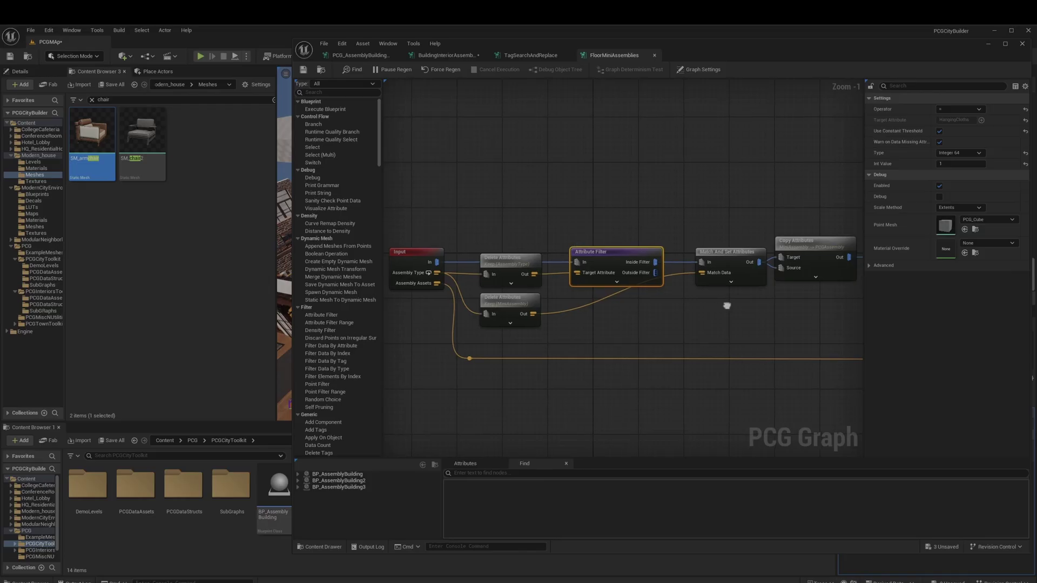
pyautogui.moveTo(726, 316); pyautogui.dragTo(485, 326, button='right')
pyautogui.scroll(-1, 664, 315)
pyautogui.moveTo(665, 314); pyautogui.dragTo(788, 317, button='right')
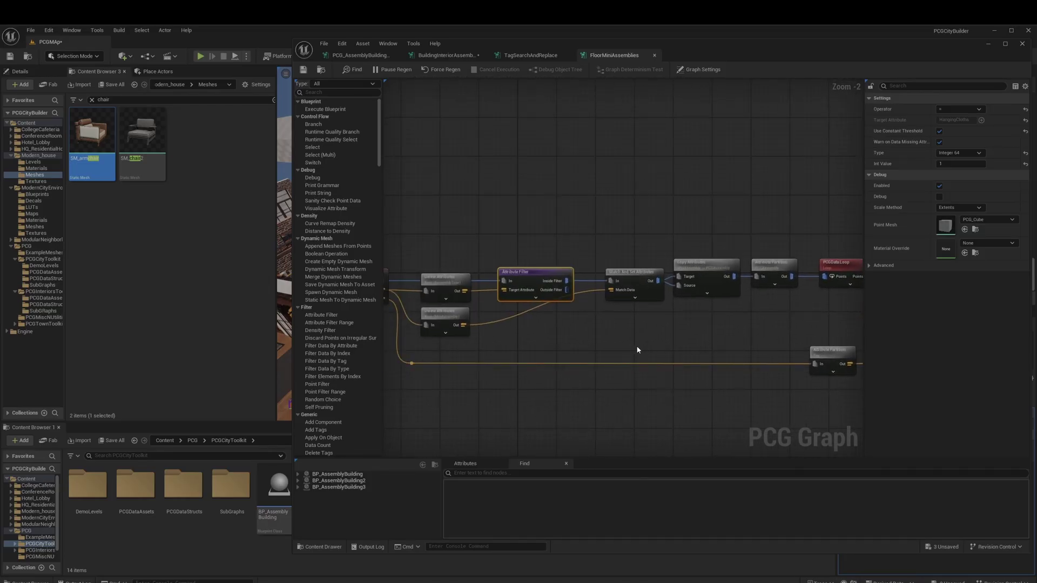
pyautogui.click(714, 267)
pyautogui.click(773, 272)
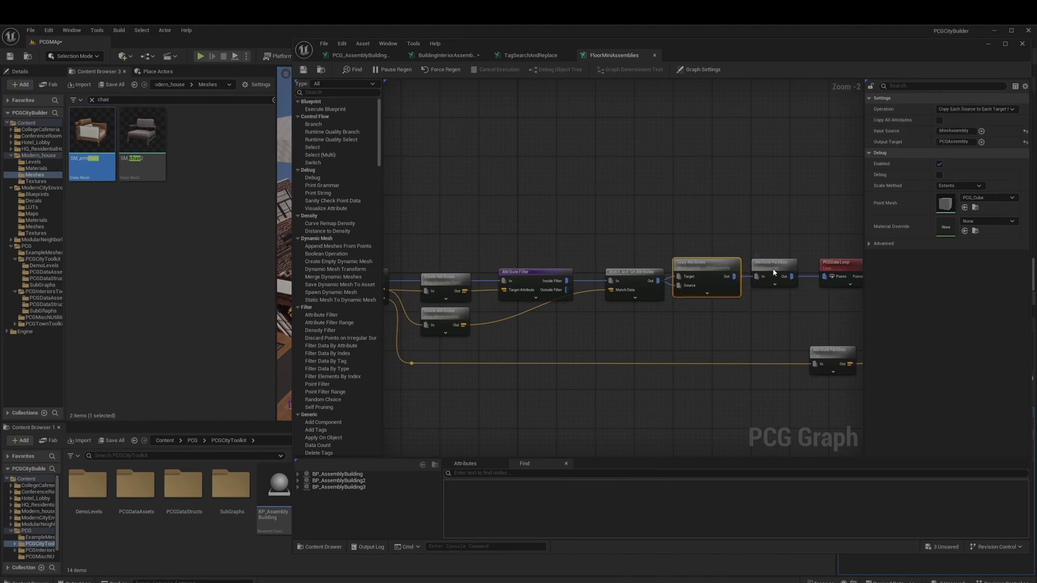
pyautogui.scroll(-1, 816, 300)
pyautogui.moveTo(815, 300); pyautogui.dragTo(542, 305, button='right')
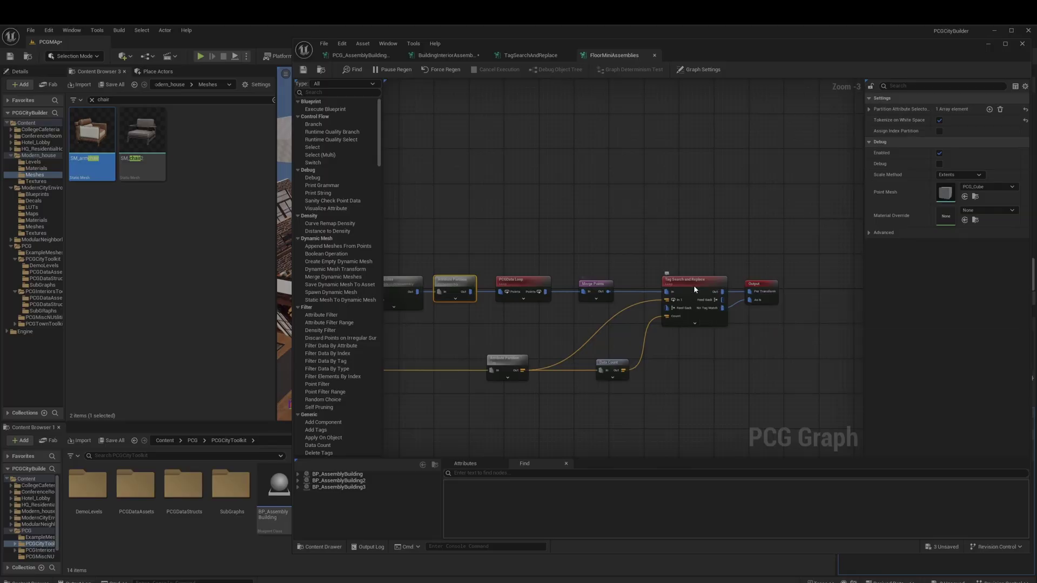
pyautogui.click(693, 285)
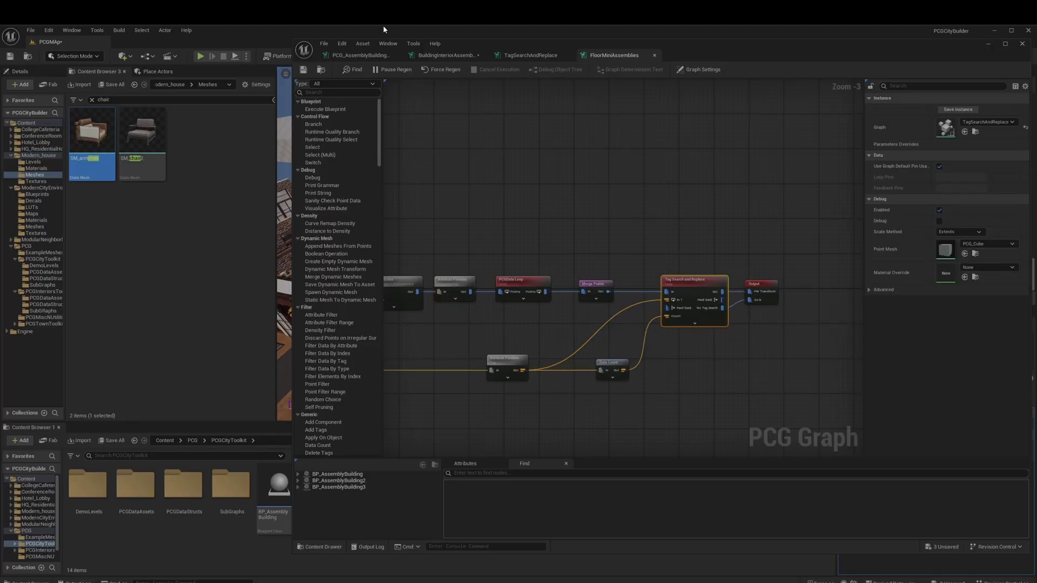
# Step: Return to the main building graph and inspect the Static Mesh Spawner, Merge Points and PCGPer Mesh Transform nodes
pyautogui.click(360, 55)
pyautogui.moveTo(664, 201); pyautogui.dragTo(492, 263, button='right')
pyautogui.click(784, 333)
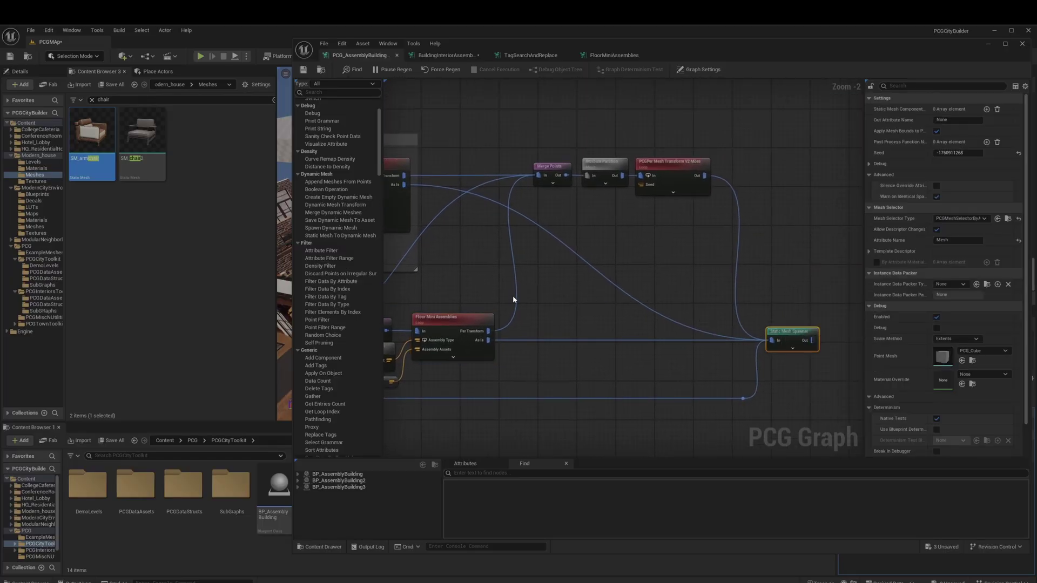
pyautogui.click(551, 167)
pyautogui.click(670, 162)
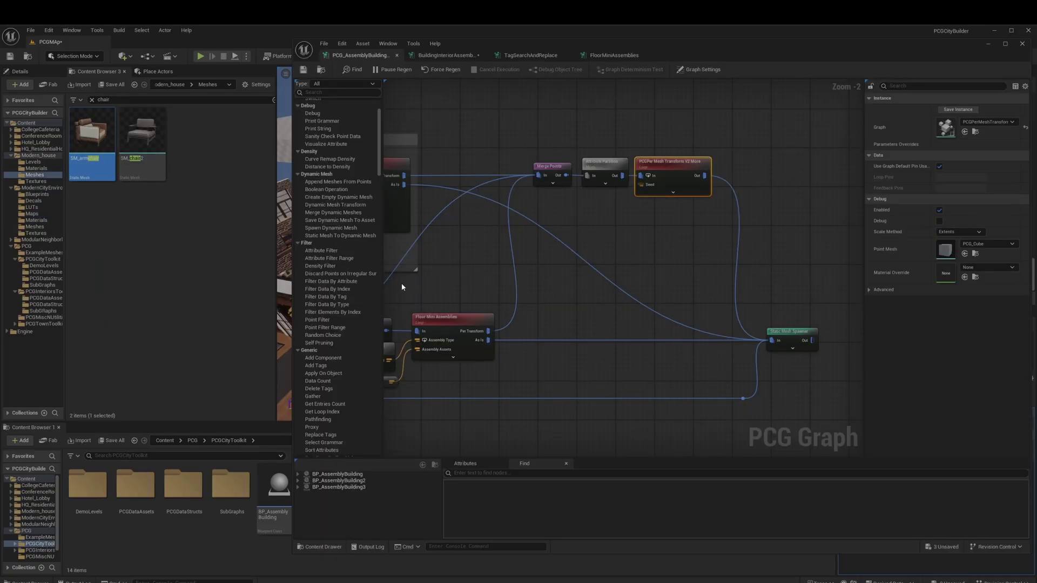
# Step: Locate the Per Room Typ Sub Graph node, uncover the level viewport and open the House level instance with the coloured rooms for editing
pyautogui.moveTo(401, 287); pyautogui.dragTo(777, 353, button='right')
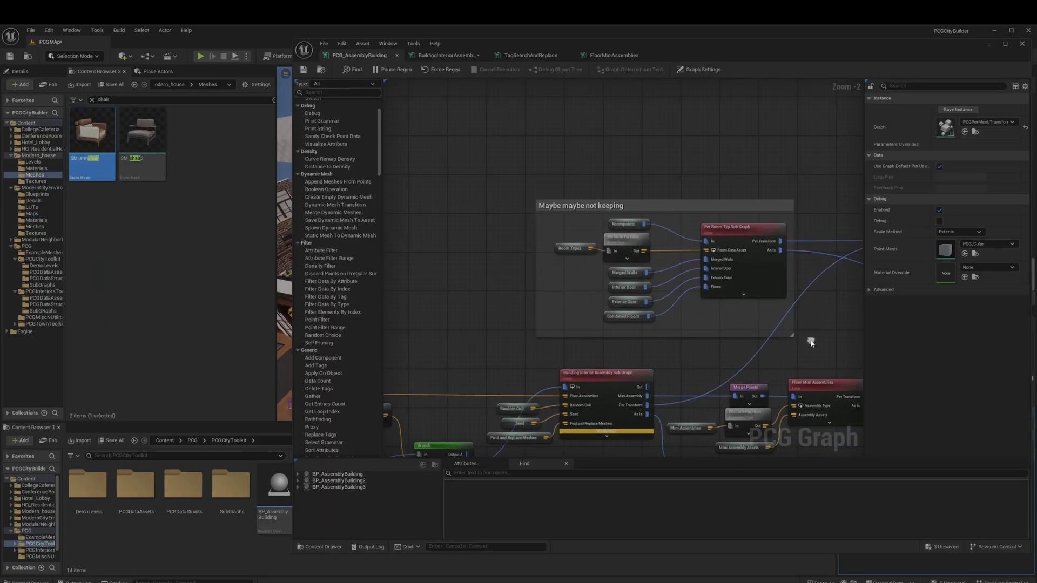
pyautogui.click(742, 241)
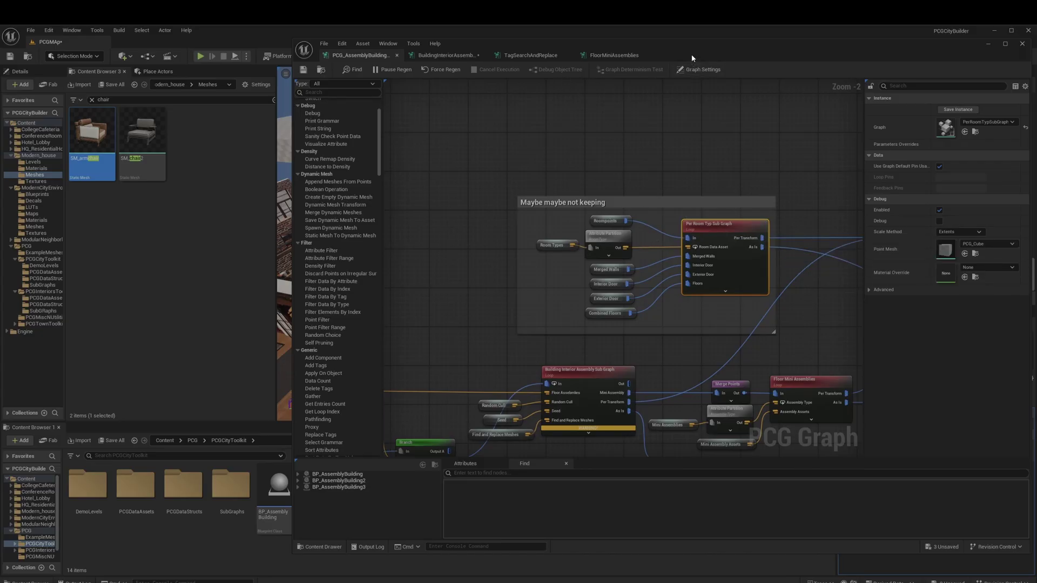
pyautogui.moveTo(691, 54); pyautogui.dragTo(1034, 78)
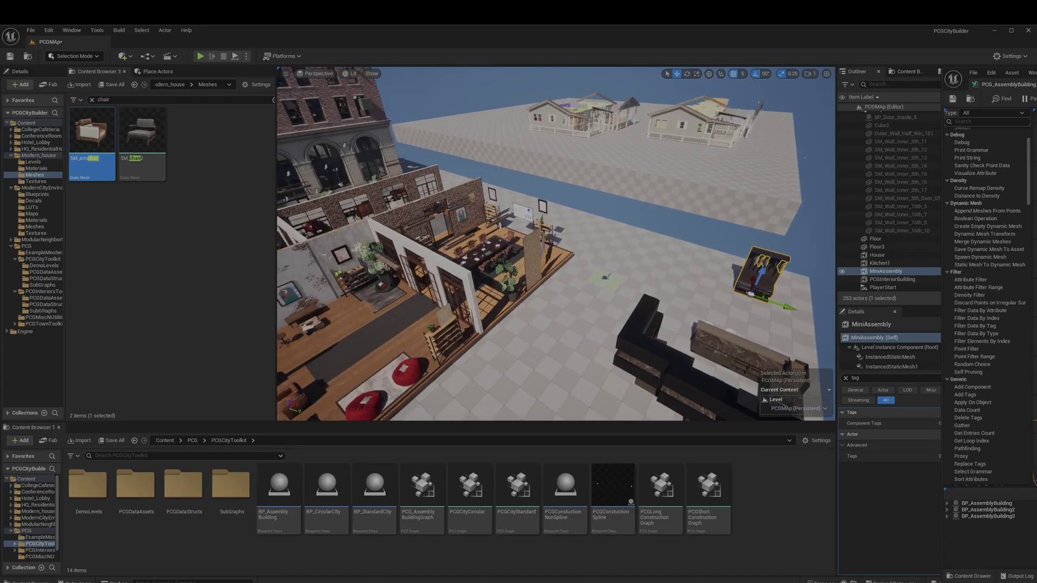
pyautogui.moveTo(605, 277)
pyautogui.mouseDown(button='right')
pyautogui.moveTo(600, 237)
pyautogui.moveTo(594, 287)
pyautogui.mouseUp(button='right')
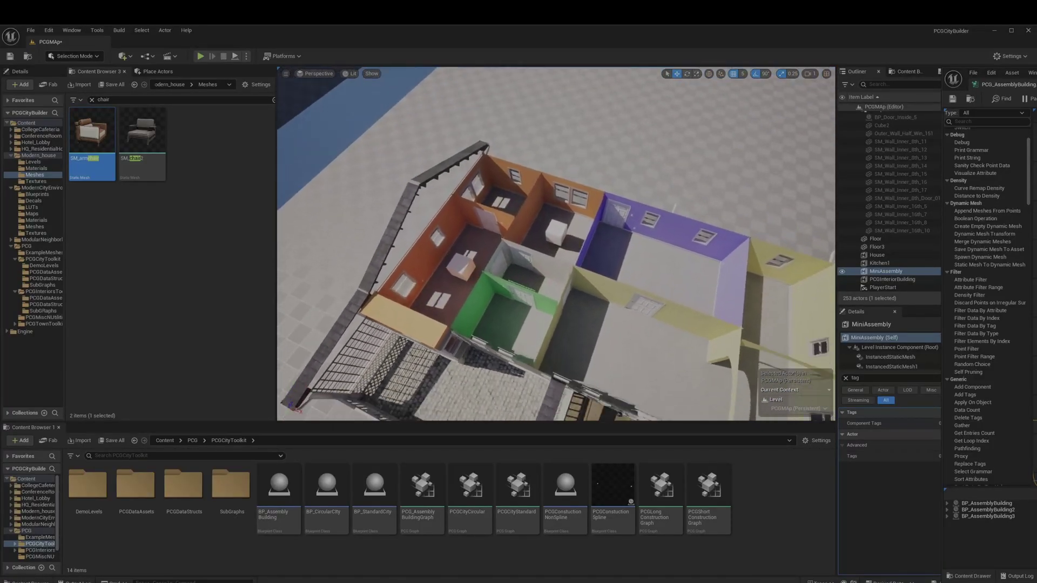
pyautogui.moveTo(546, 196); pyautogui.dragTo(547, 195, button='right')
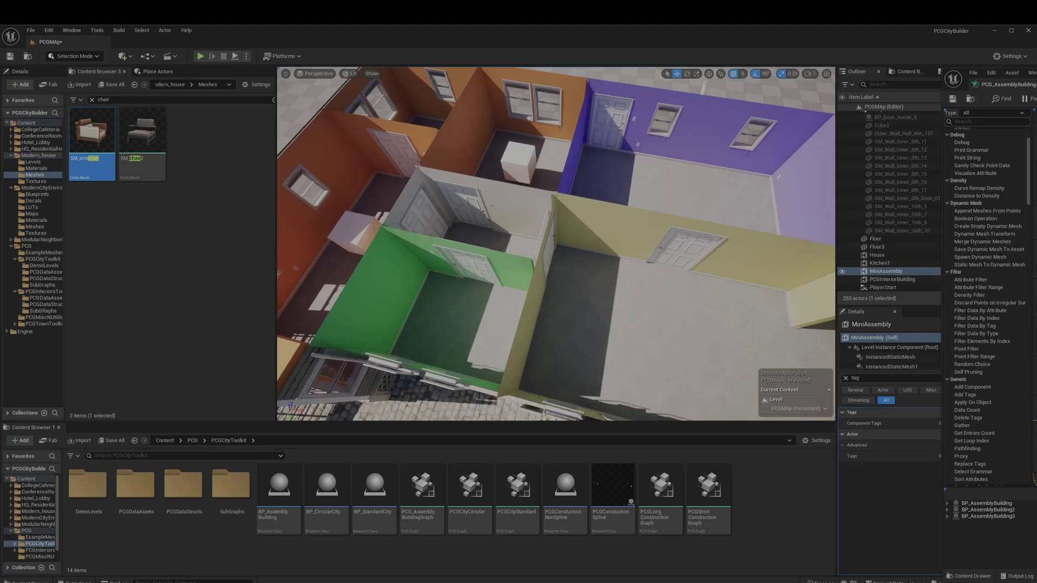
pyautogui.rightClick(540, 202)
pyautogui.moveTo(588, 414)
pyautogui.click(675, 430)
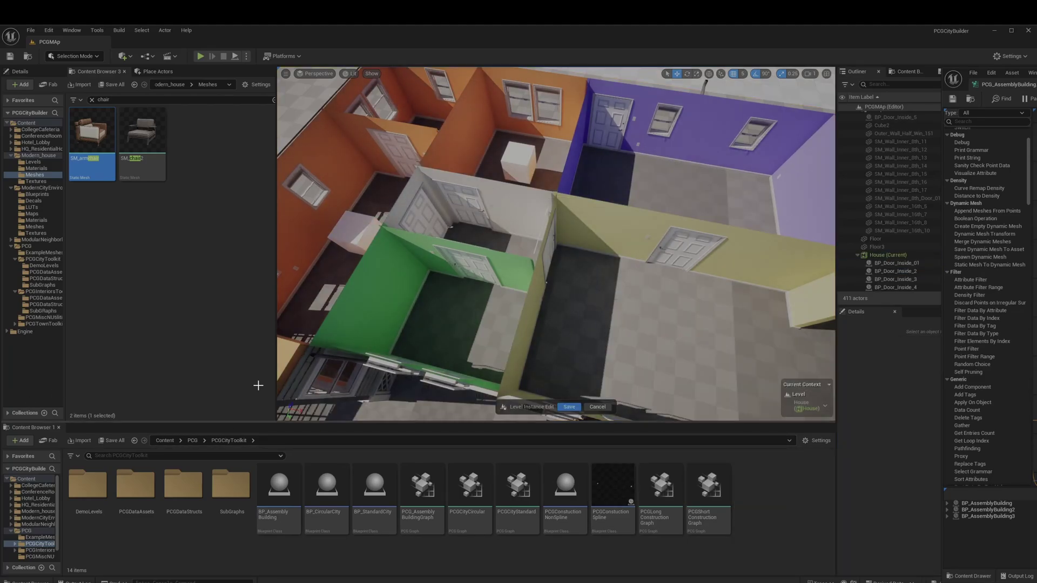
# Step: Inspect the actor tags on the inner wall and the two room point cubes inside the House level instance
pyautogui.click(548, 216)
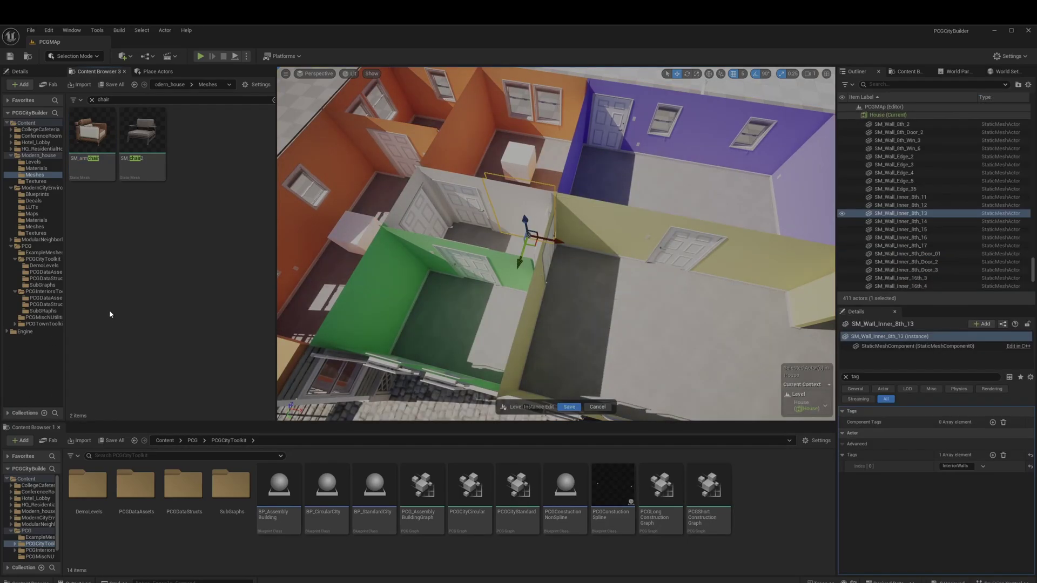
pyautogui.click(516, 160)
pyautogui.click(529, 201)
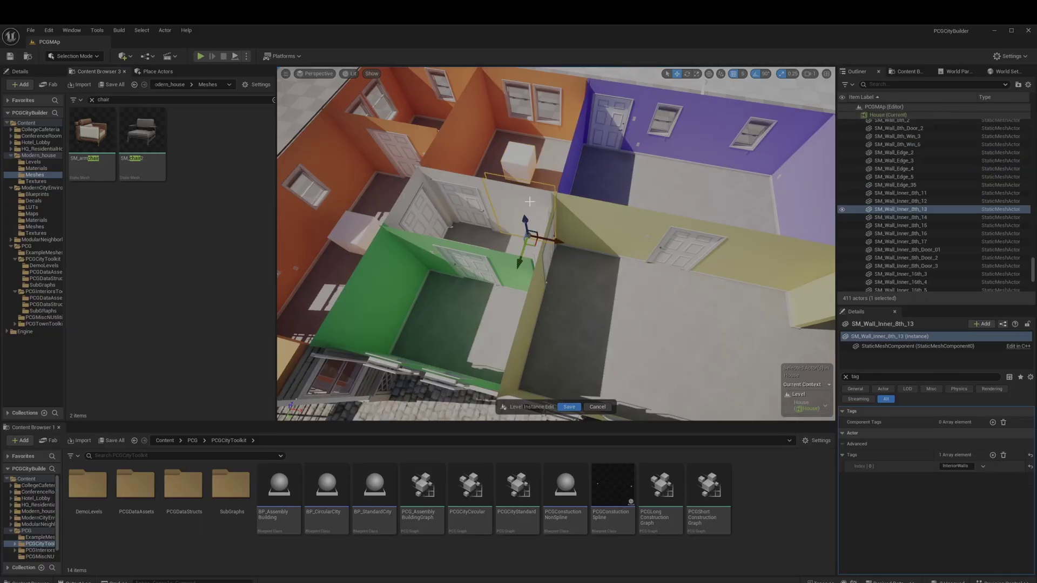
pyautogui.click(344, 227)
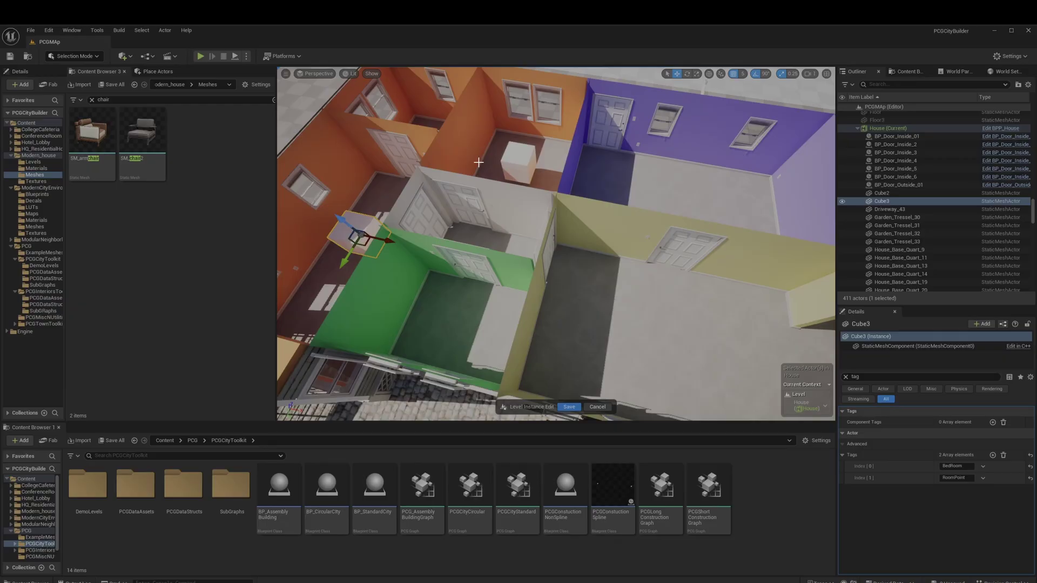
pyautogui.click(519, 162)
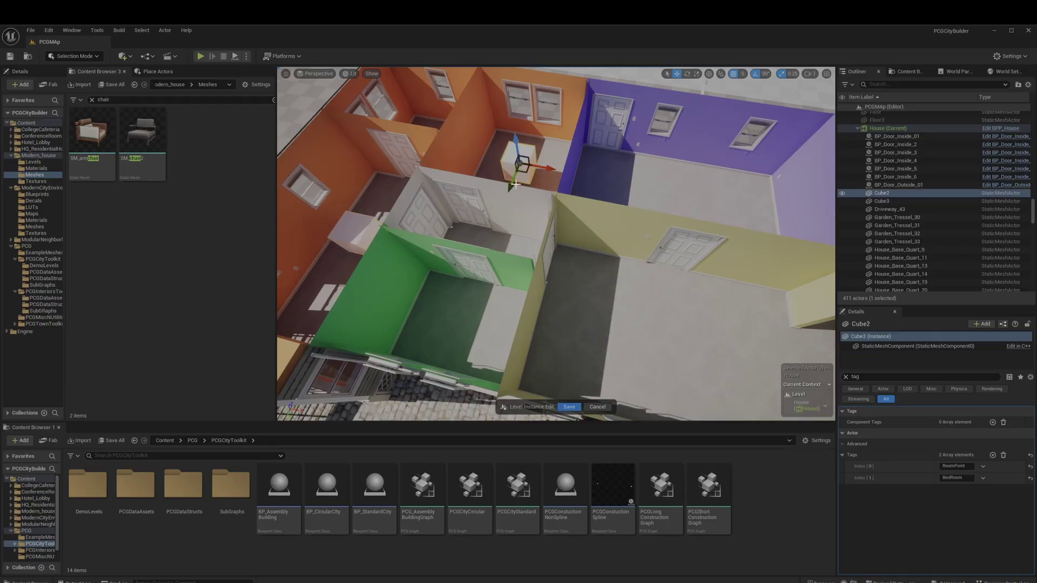
pyautogui.click(518, 197)
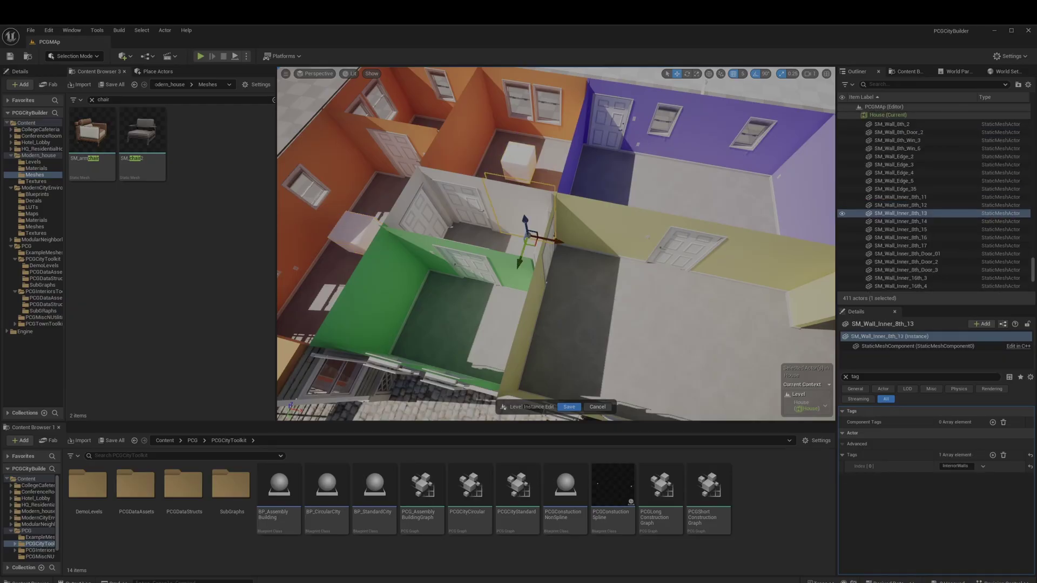
pyautogui.click(622, 198)
pyautogui.click(676, 259)
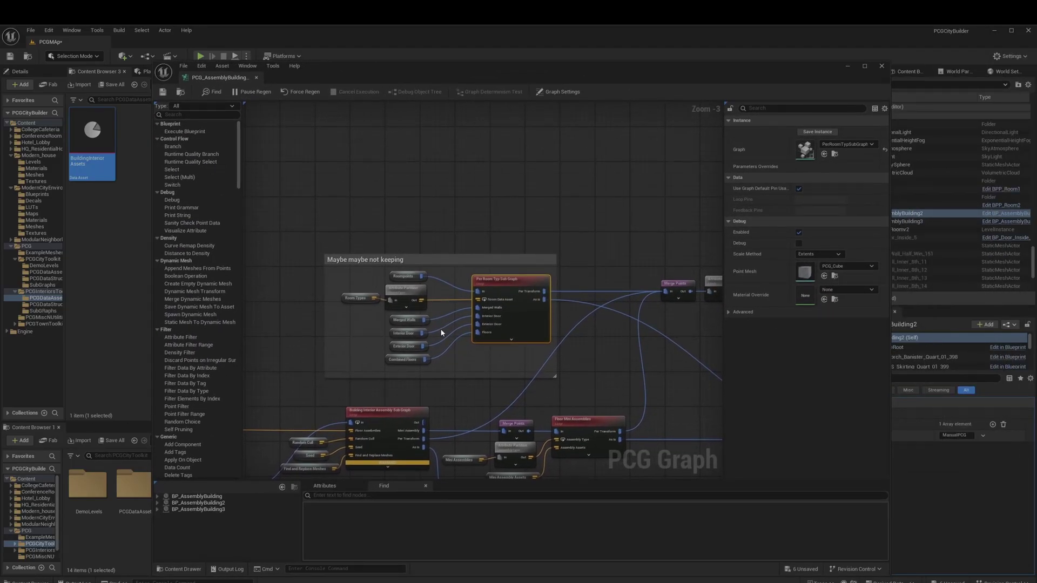
# Step: Examine the Room Types, Attribute Partition, wall, door and floor inputs feeding the Per Room Typ Sub Graph node
pyautogui.moveTo(441, 333); pyautogui.dragTo(485, 335, button='right')
pyautogui.scroll(3, 454, 310)
pyautogui.click(390, 298)
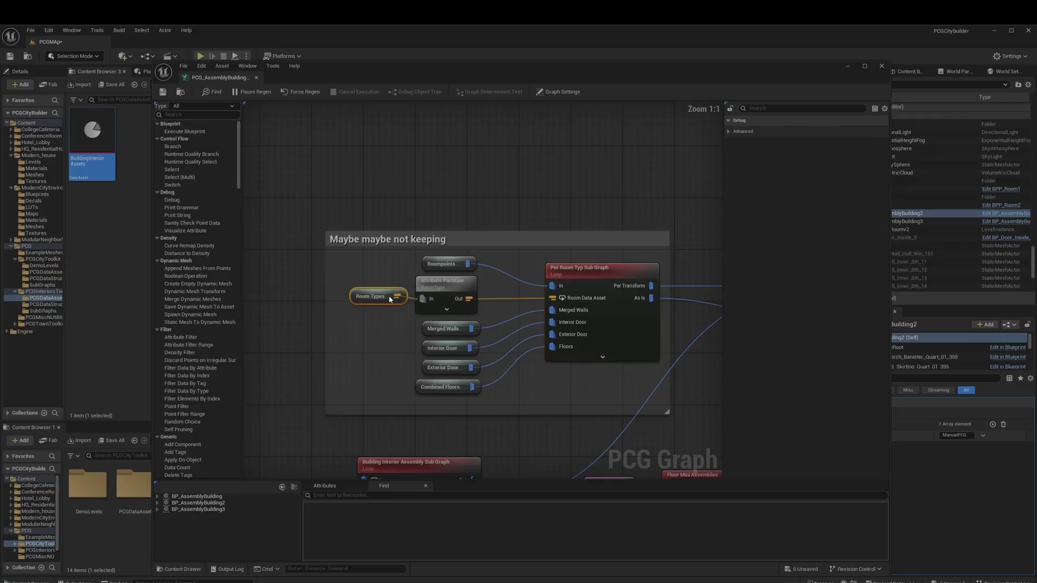
pyautogui.click(430, 292)
pyautogui.moveTo(456, 399); pyautogui.dragTo(452, 329)
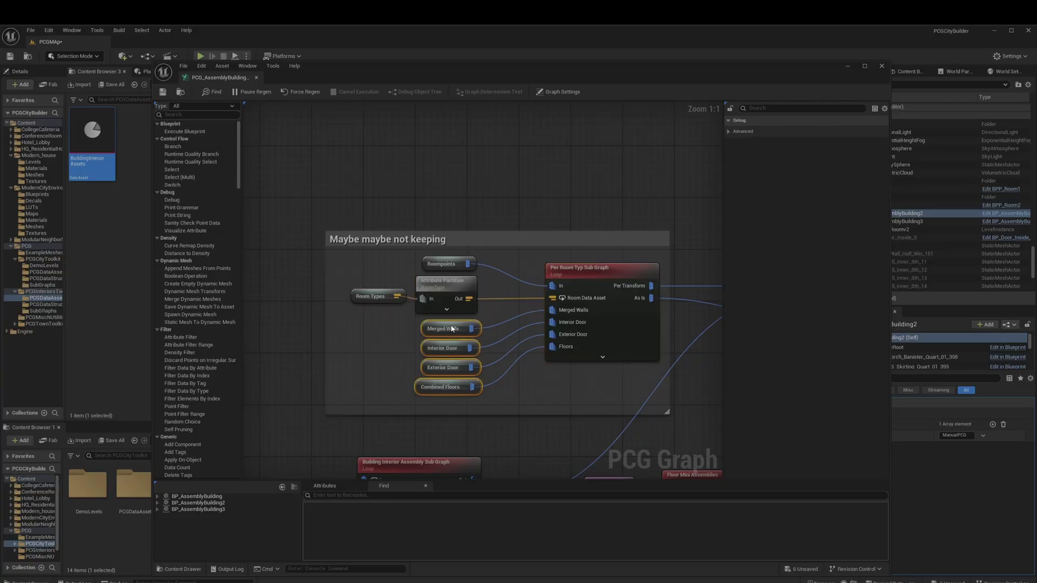
pyautogui.click(460, 264)
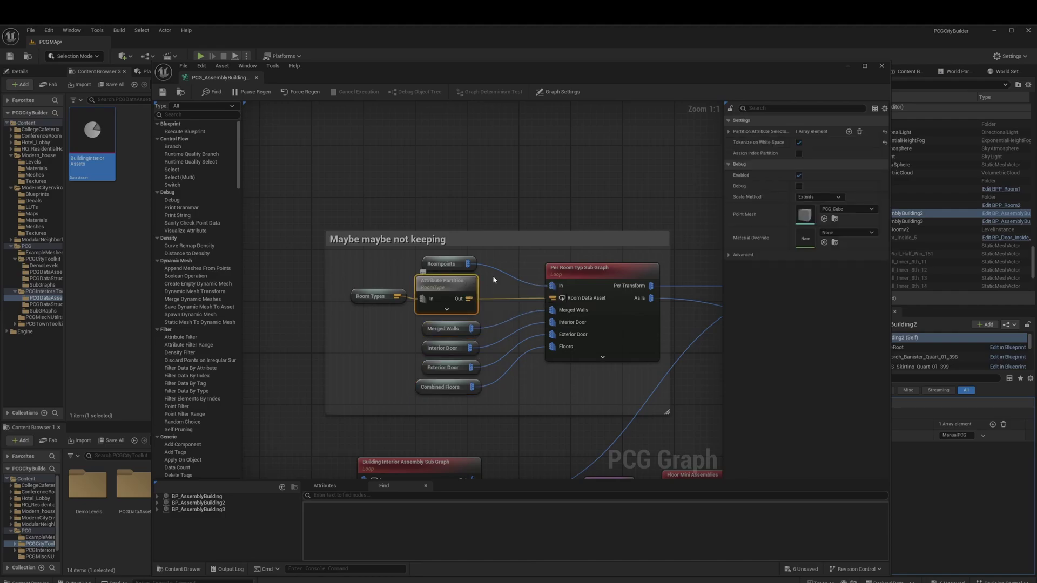
pyautogui.click(579, 276)
# Step: Open the BuildingInteriorAssets data asset, plus PCG_CityBuildings_DA from the Maps folder to view its Room Types settings
pyautogui.moveTo(560, 77); pyautogui.dragTo(690, 79)
pyautogui.doubleClick(86, 156)
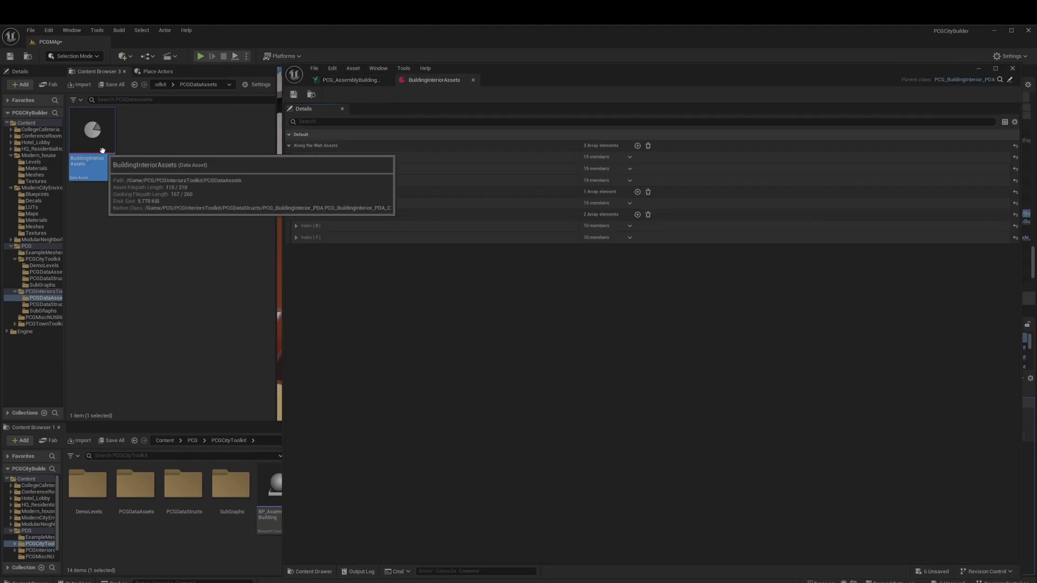
pyautogui.click(32, 213)
pyautogui.scroll(-10, 141, 302)
pyautogui.click(100, 306)
pyautogui.doubleClick(99, 305)
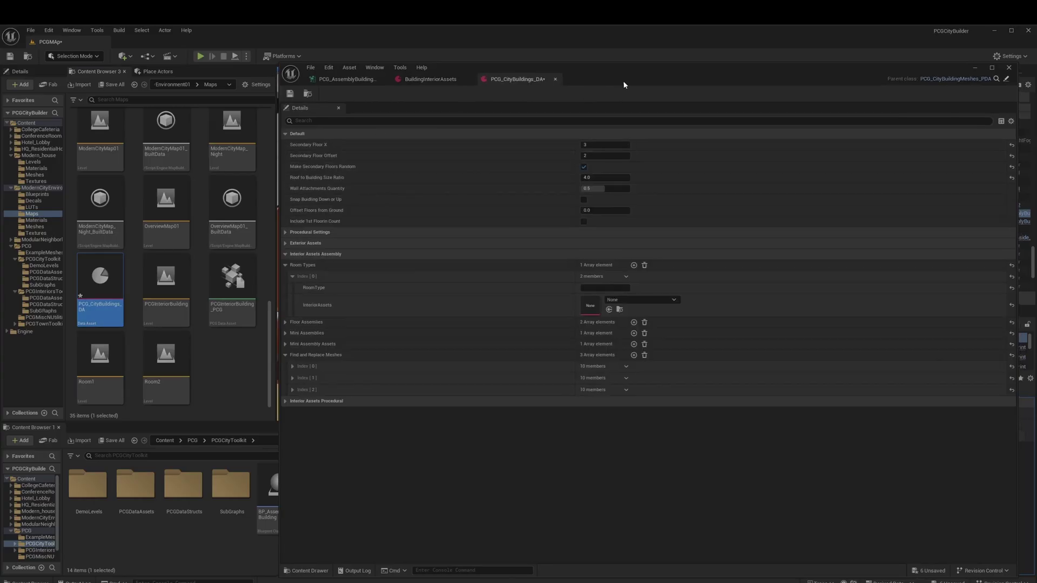
pyautogui.moveTo(623, 80); pyautogui.dragTo(420, 63)
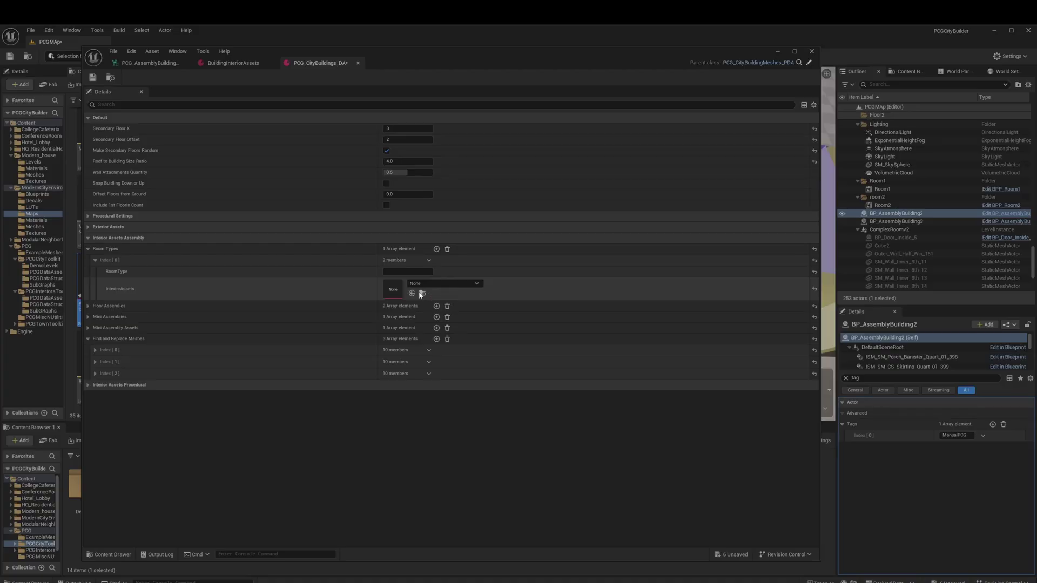
# Step: Close PCG_CityBuildings_DA, review the wall, inner room and assembly entries in BuildingInteriorAssets, and close that asset too
pyautogui.click(358, 62)
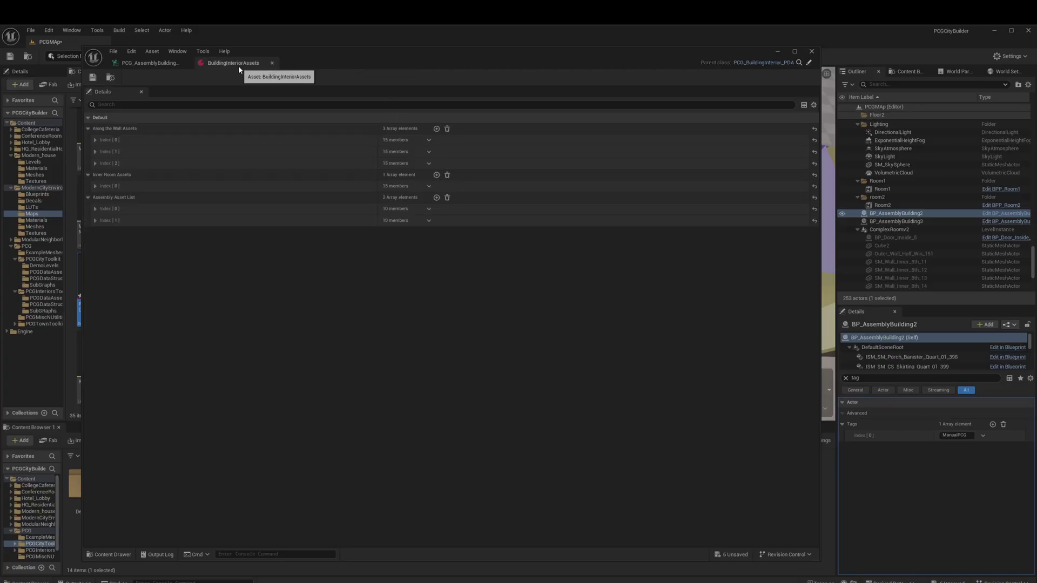
pyautogui.click(95, 209)
pyautogui.click(95, 209)
pyautogui.click(95, 186)
pyautogui.click(95, 186)
pyautogui.click(95, 163)
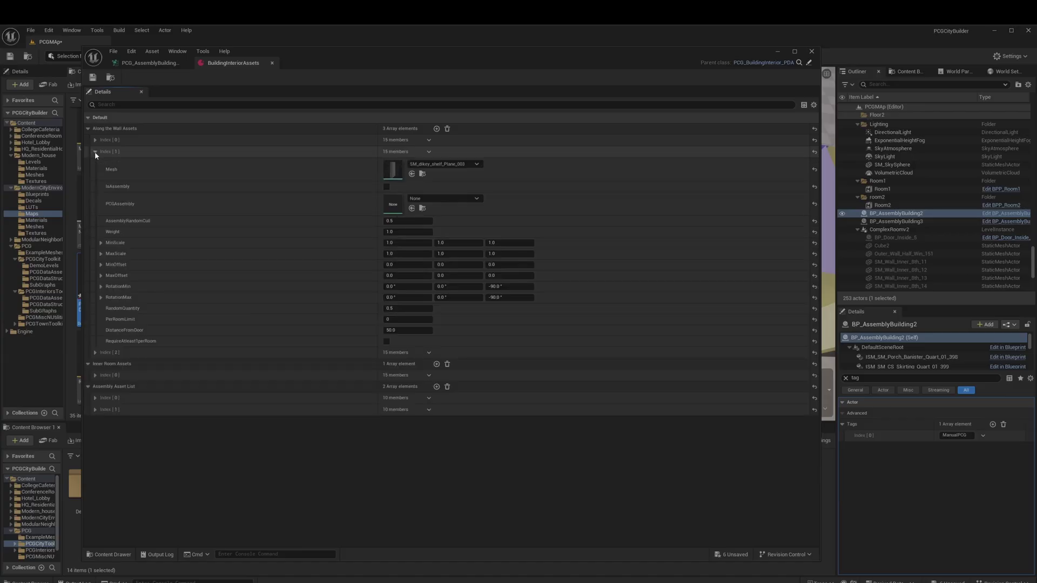
pyautogui.click(95, 163)
pyautogui.click(272, 62)
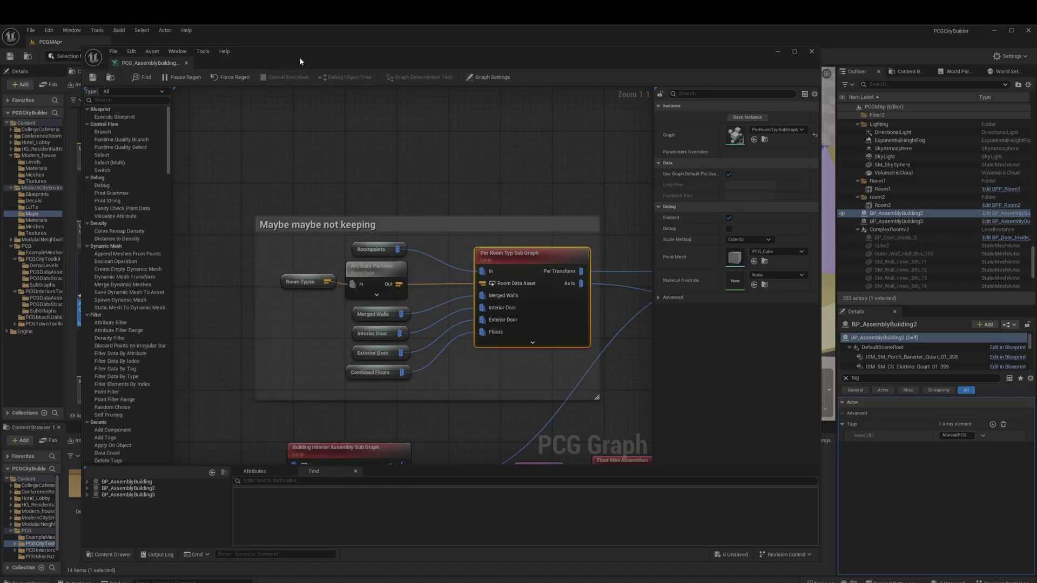
# Step: Open PerRoomTypSubGraph and examine its Delete Attributes, Attribute Filter, Attribute Partition and Room Point Subgraph nodes
pyautogui.moveTo(304, 58); pyautogui.dragTo(402, 48)
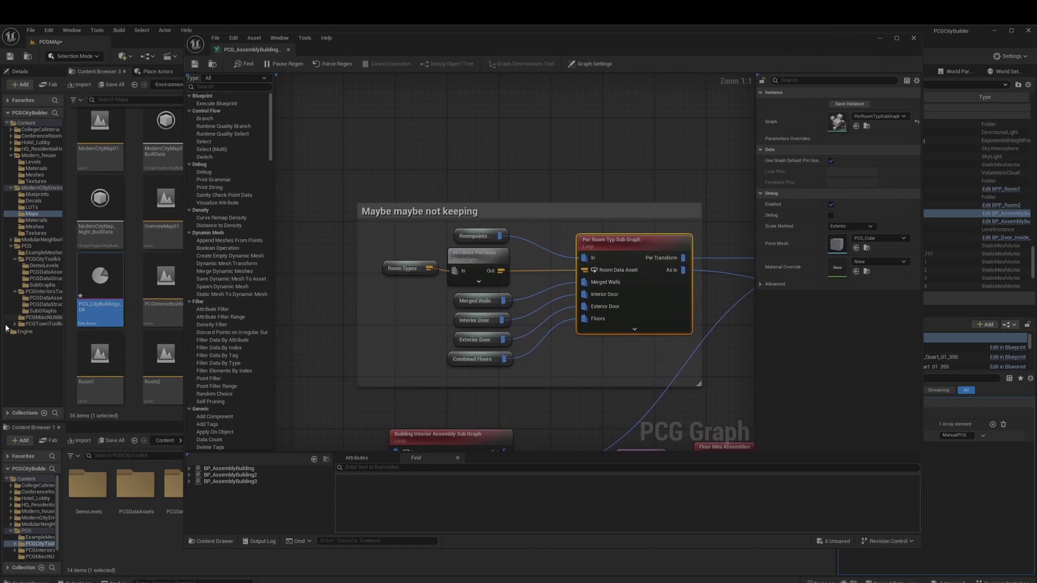
pyautogui.doubleClick(624, 254)
pyautogui.scroll(6, 434, 260)
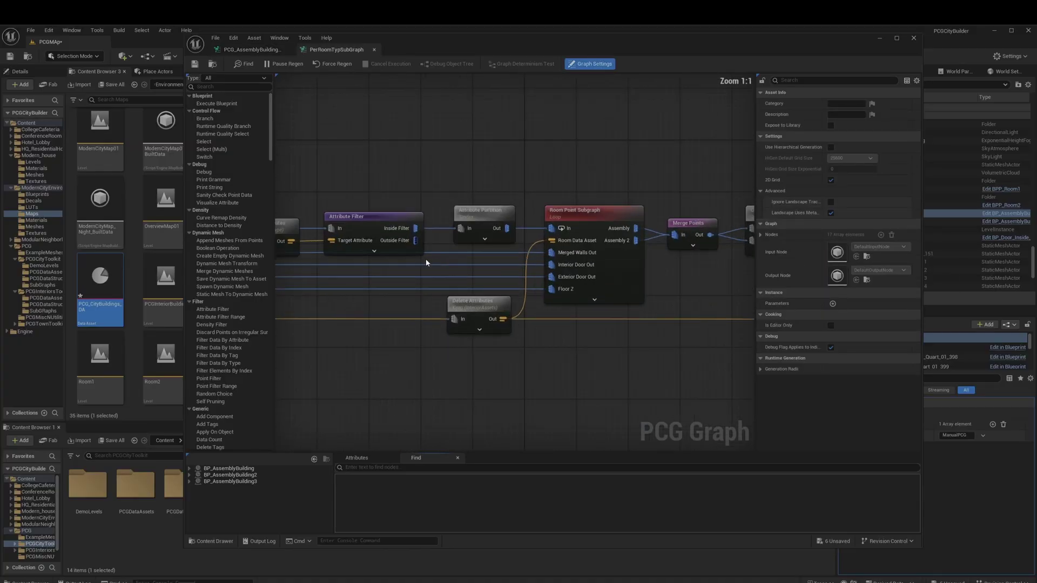
pyautogui.moveTo(433, 259); pyautogui.dragTo(554, 273, button='right')
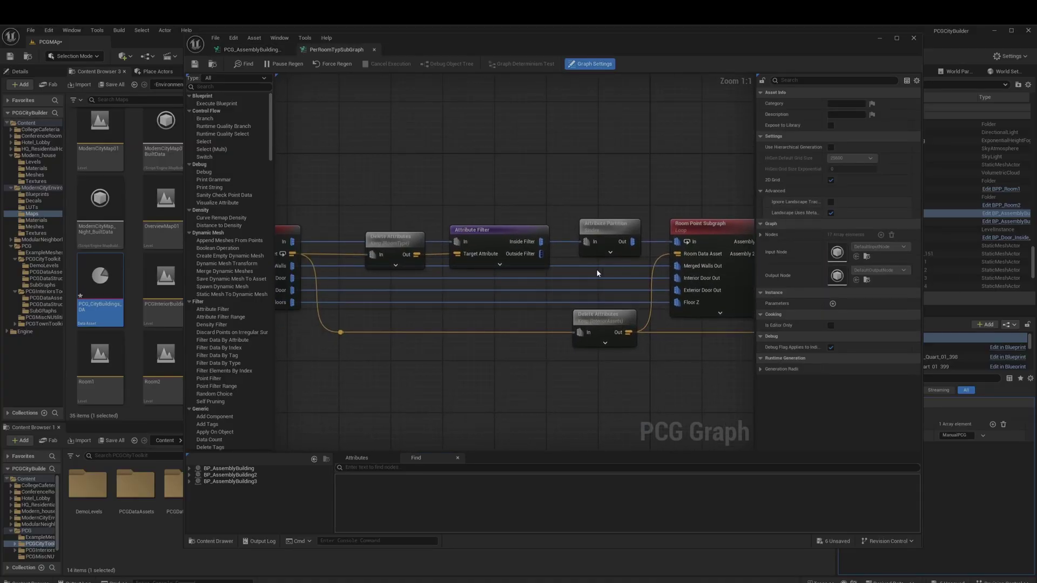
pyautogui.moveTo(591, 270); pyautogui.dragTo(617, 285, button='right')
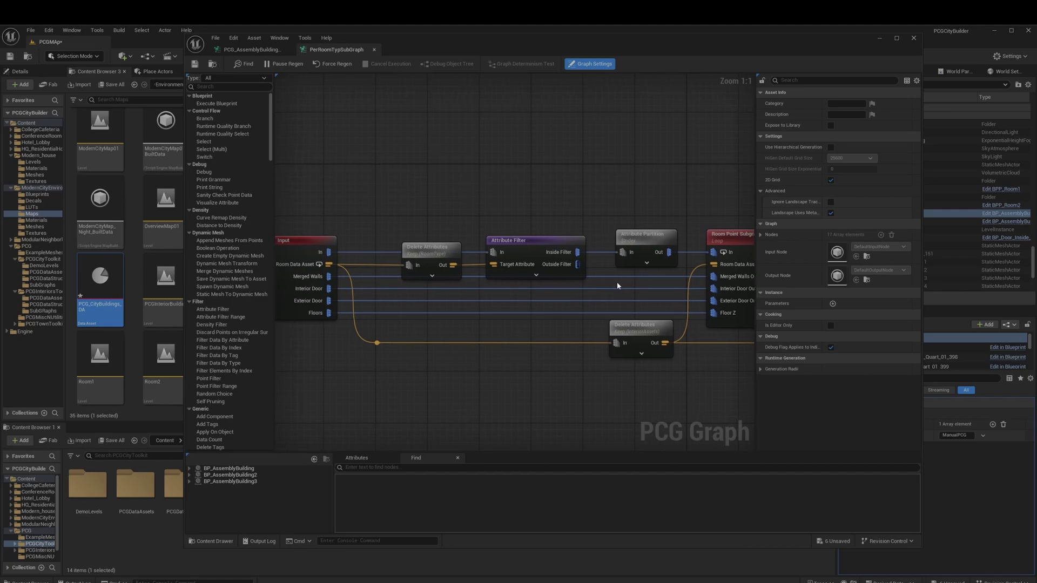
pyautogui.click(540, 252)
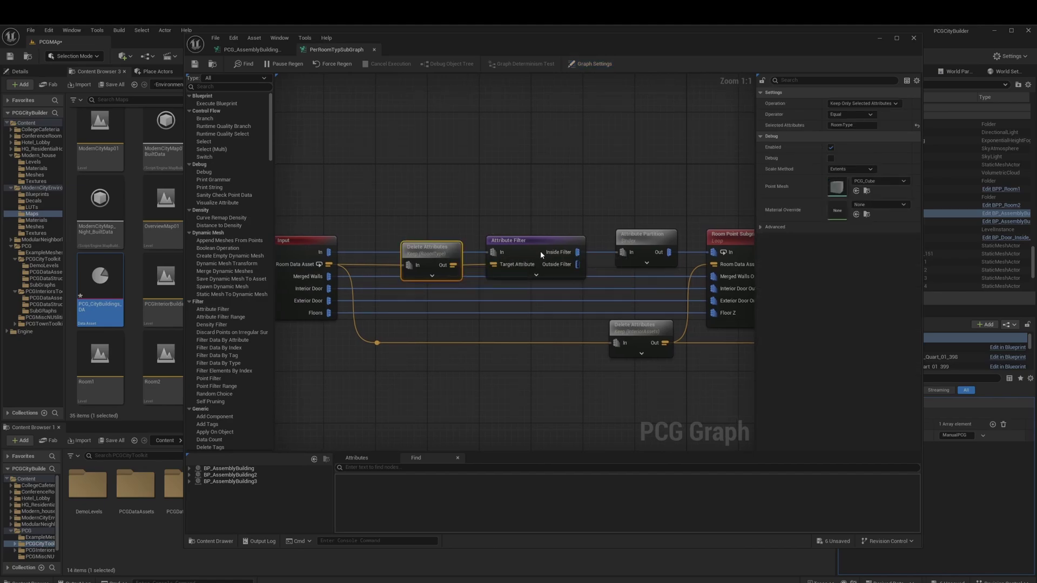
pyautogui.moveTo(639, 295); pyautogui.dragTo(505, 298, button='right')
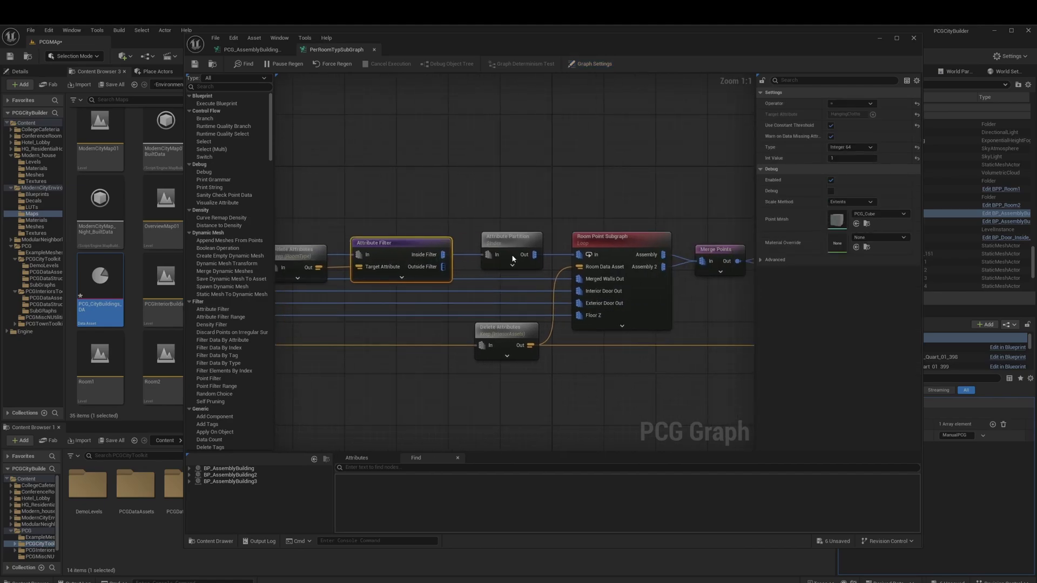
pyautogui.click(510, 253)
pyautogui.click(621, 240)
pyautogui.click(521, 337)
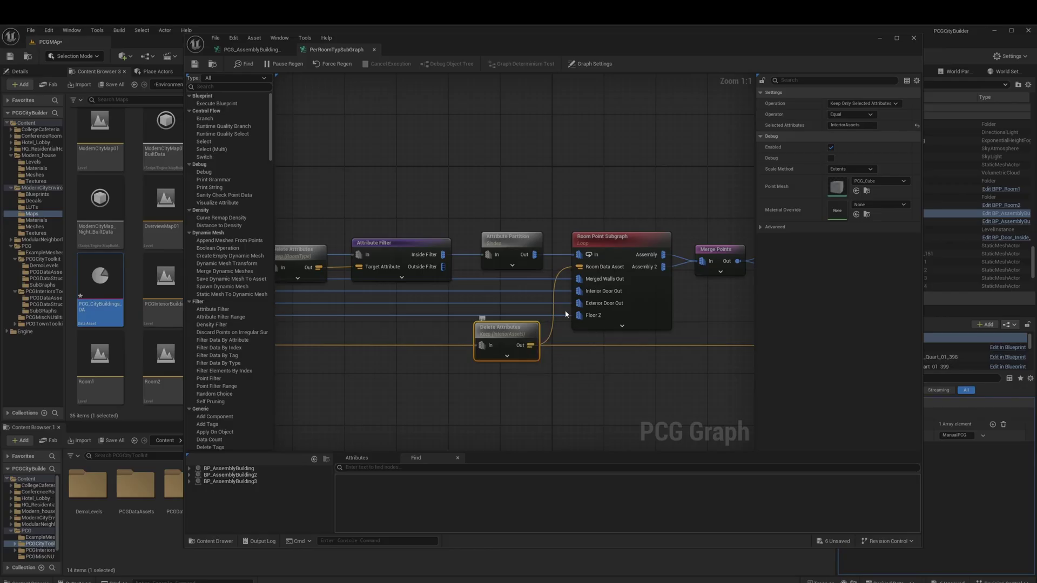
# Step: Open RoomPointSubgraph, select the four World Raycast nodes and view their debug output inside the house in the level
pyautogui.doubleClick(627, 246)
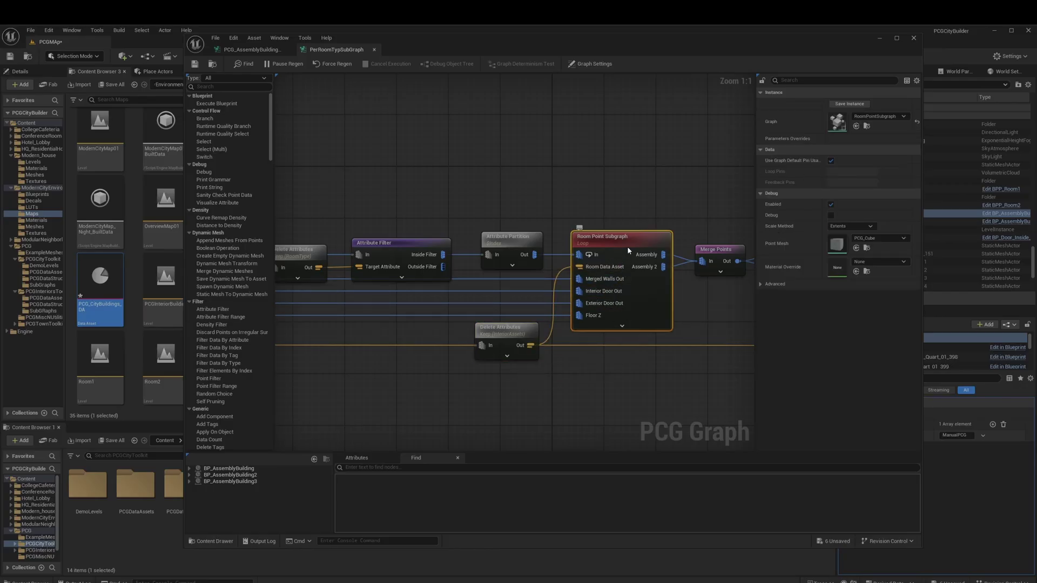
pyautogui.scroll(4, 435, 285)
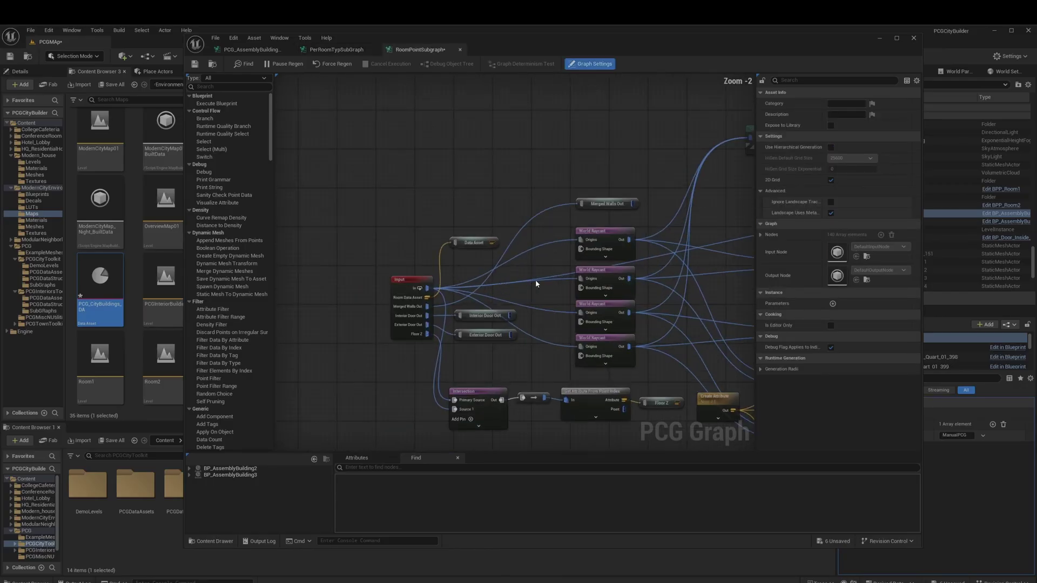
pyautogui.moveTo(597, 218); pyautogui.dragTo(625, 351)
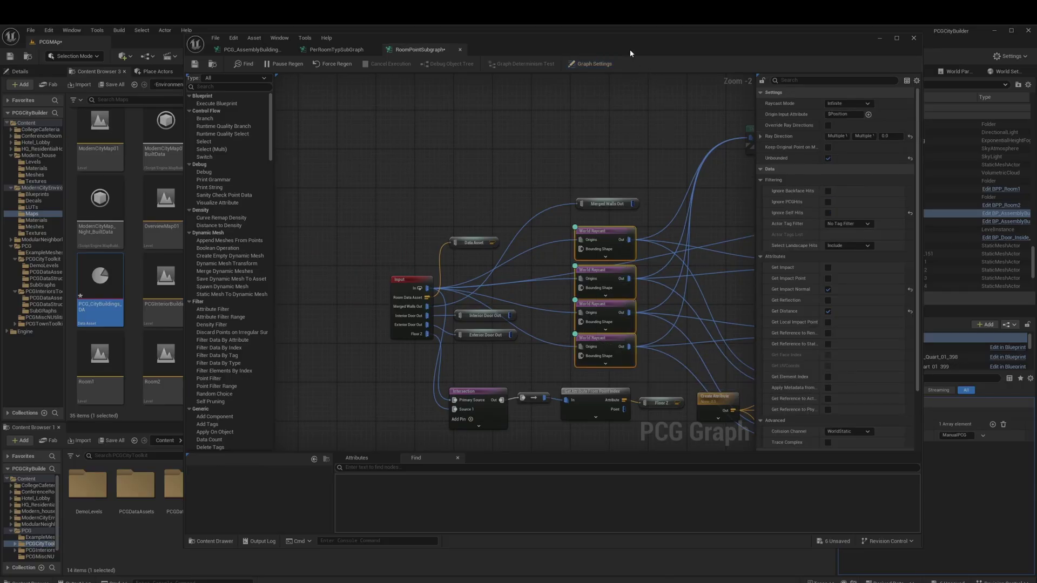
pyautogui.moveTo(629, 50); pyautogui.dragTo(1036, 103)
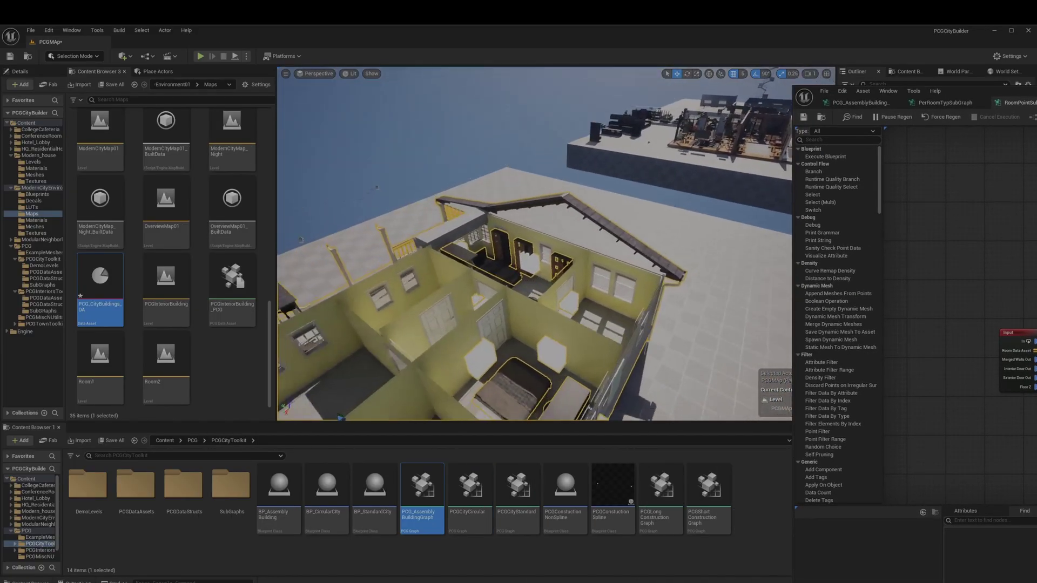
pyautogui.moveTo(540, 243); pyautogui.dragTo(659, 255, button='right')
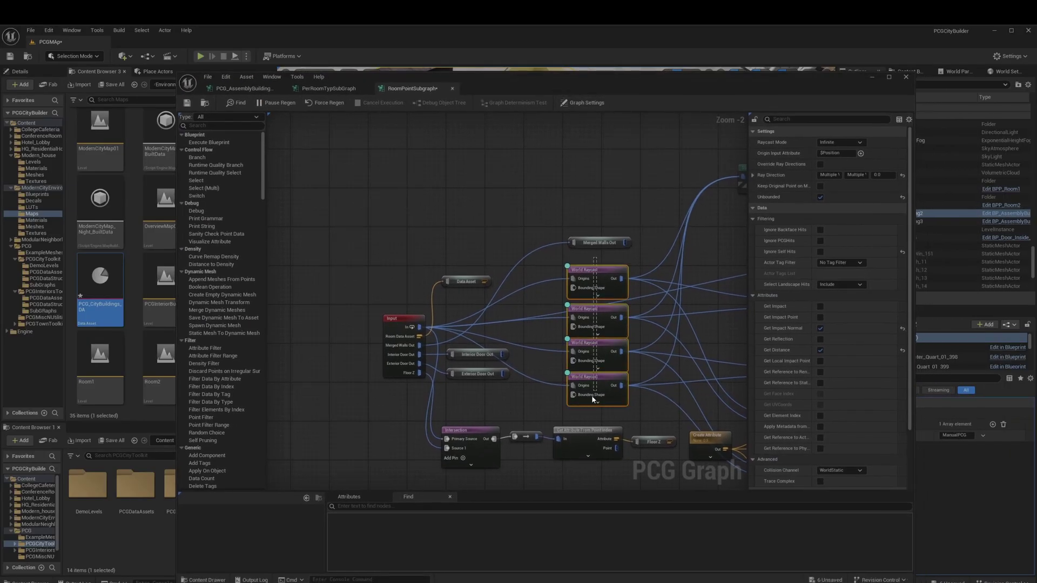
# Step: Examine the Add, Make Vector, Divide, Create Points Grid, Extents Modifier and Copy Points nodes, and view the room in the level
pyautogui.moveTo(591, 395); pyautogui.dragTo(277, 353, button='right')
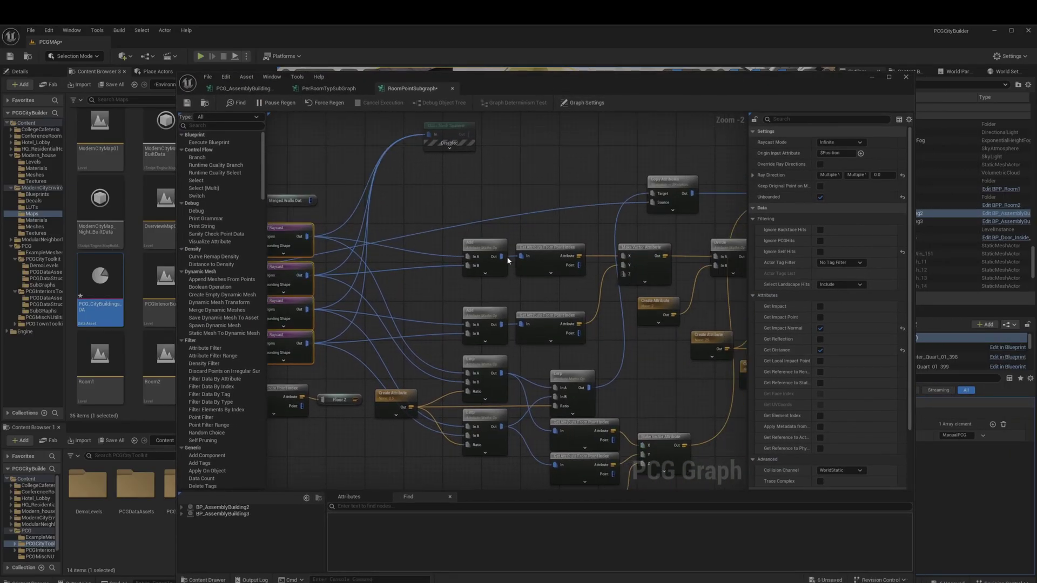
pyautogui.click(491, 248)
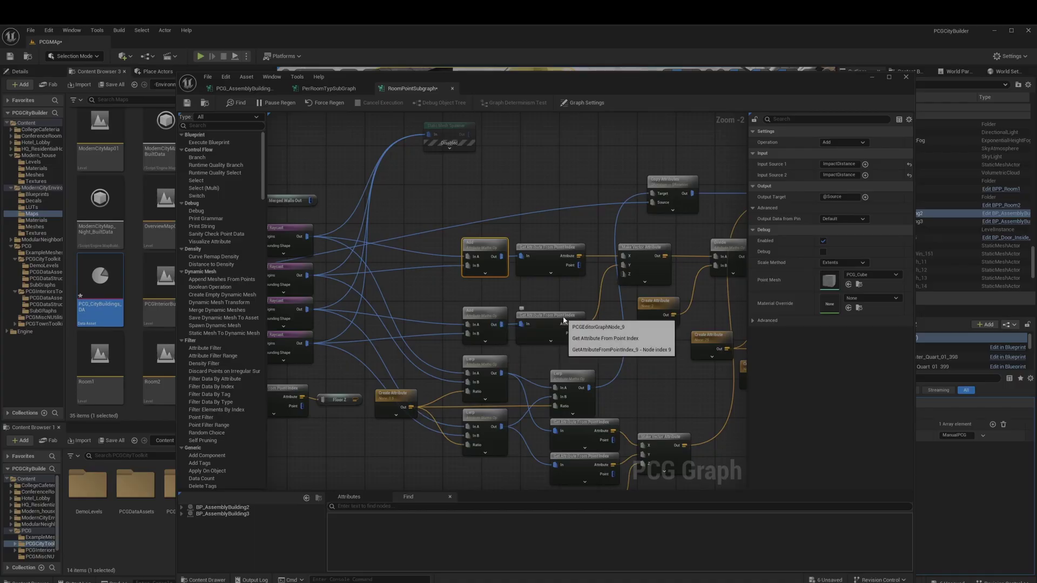
pyautogui.click(497, 321)
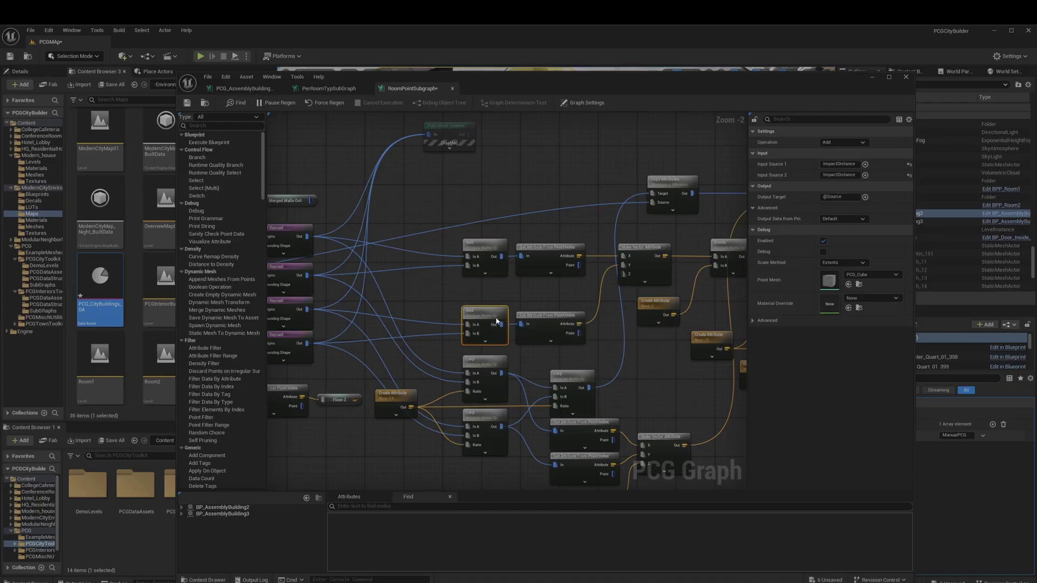
pyautogui.click(652, 272)
pyautogui.moveTo(652, 272); pyautogui.dragTo(404, 276, button='right')
pyautogui.click(480, 264)
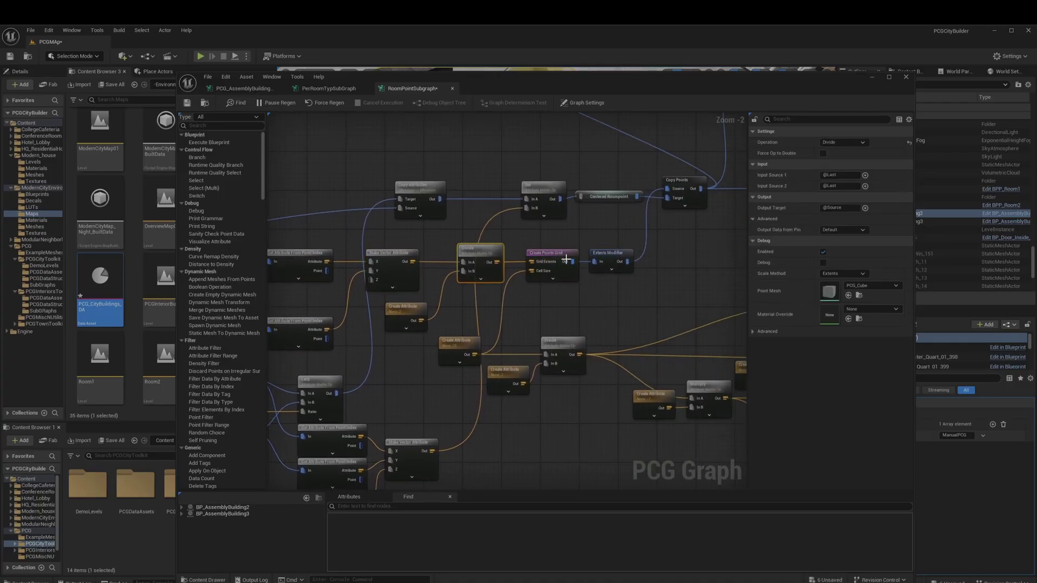
pyautogui.click(552, 256)
pyautogui.click(626, 254)
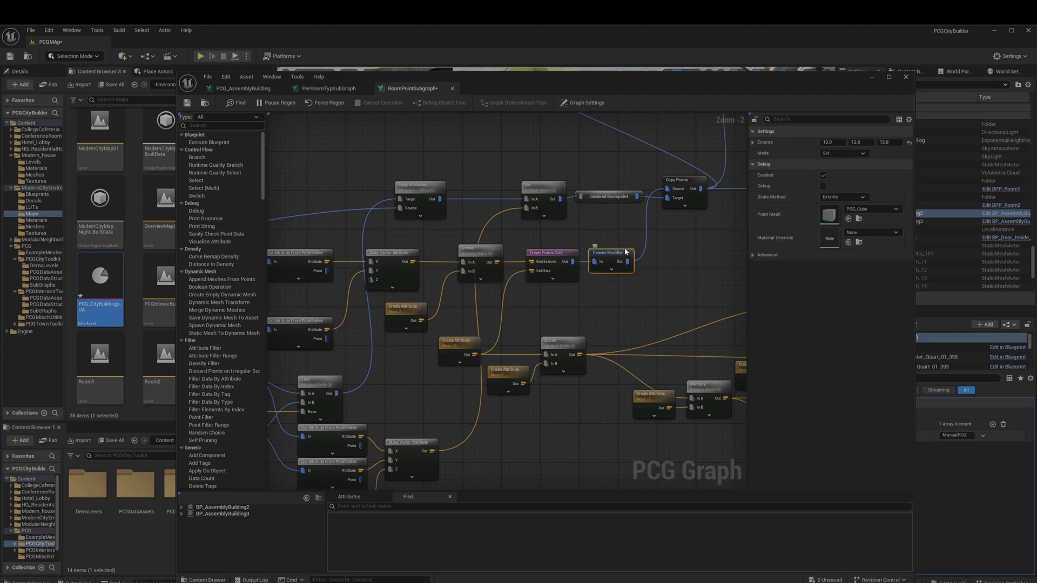
pyautogui.click(678, 183)
pyautogui.moveTo(597, 86); pyautogui.dragTo(1036, 96)
pyautogui.moveTo(518, 243); pyautogui.dragTo(583, 234, button='right')
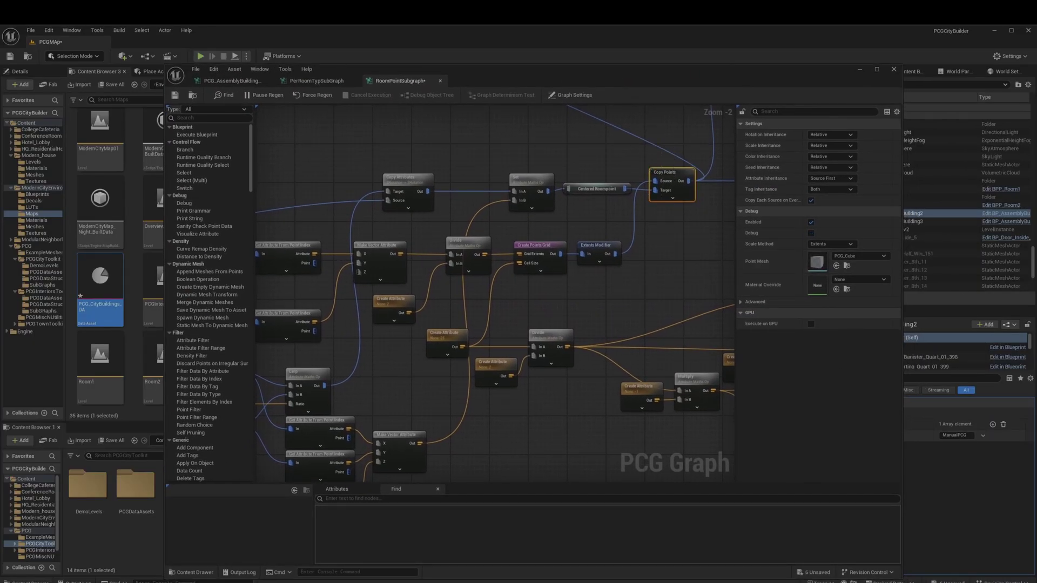
# Step: Examine the Lerp, Get Attribute From Point Index, Make Vector Attribute and Floor Z nodes that locate the room's centre
pyautogui.moveTo(480, 348); pyautogui.dragTo(755, 314, button='right')
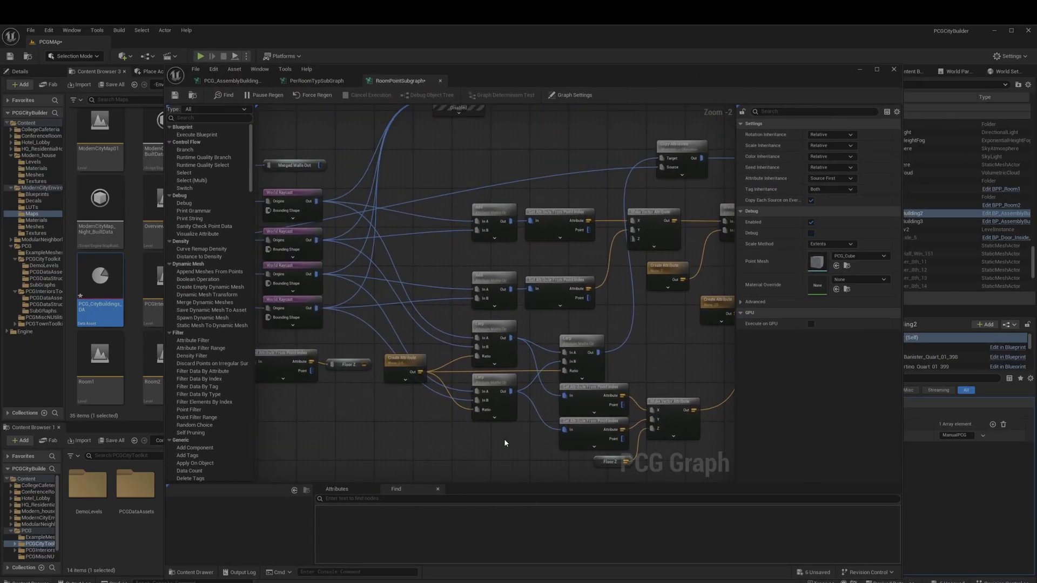
pyautogui.moveTo(504, 438); pyautogui.dragTo(486, 337)
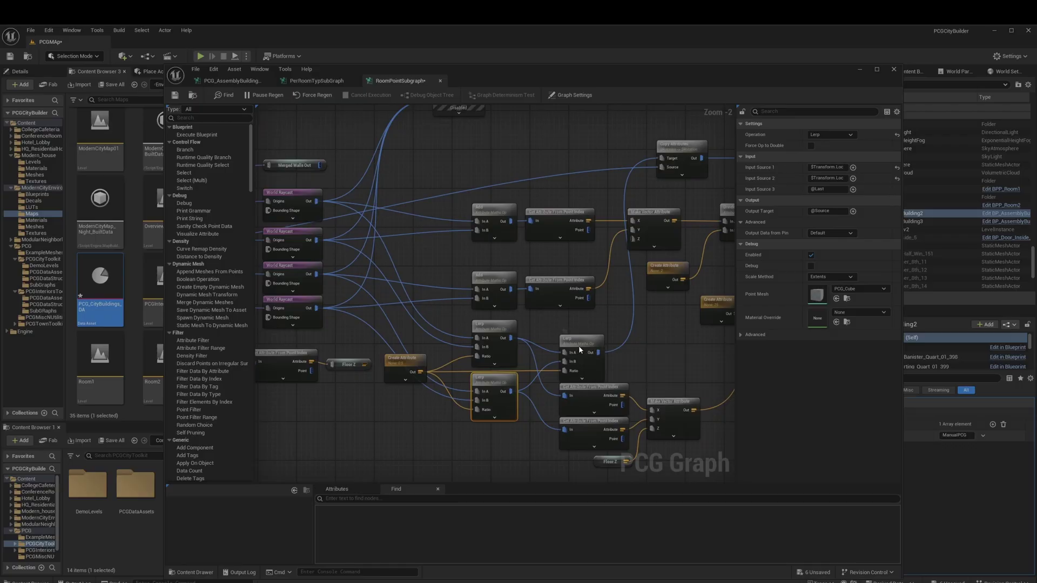
pyautogui.click(594, 341)
pyautogui.moveTo(614, 342); pyautogui.dragTo(594, 243, button='right')
pyautogui.moveTo(517, 255); pyautogui.dragTo(515, 231, button='right')
pyautogui.moveTo(640, 284); pyautogui.dragTo(468, 378, button='right')
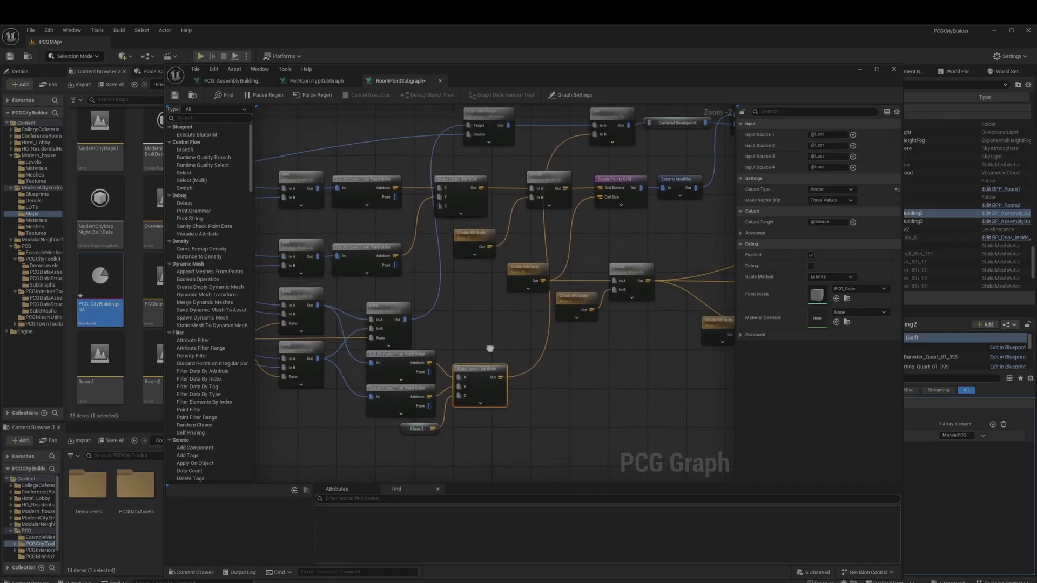
pyautogui.click(391, 371)
pyautogui.click(391, 406)
pyautogui.click(402, 430)
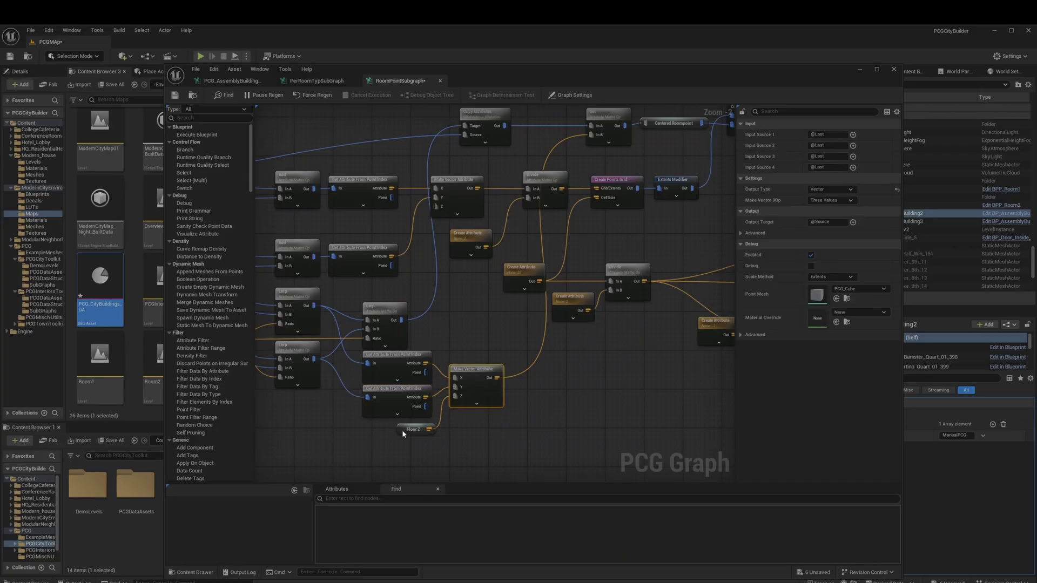
# Step: Examine the Set node feeding Centered Roompoint, the Copy Points node and the debug output of the upper Intersection node
pyautogui.moveTo(474, 326); pyautogui.dragTo(358, 496, button='right')
pyautogui.click(626, 277)
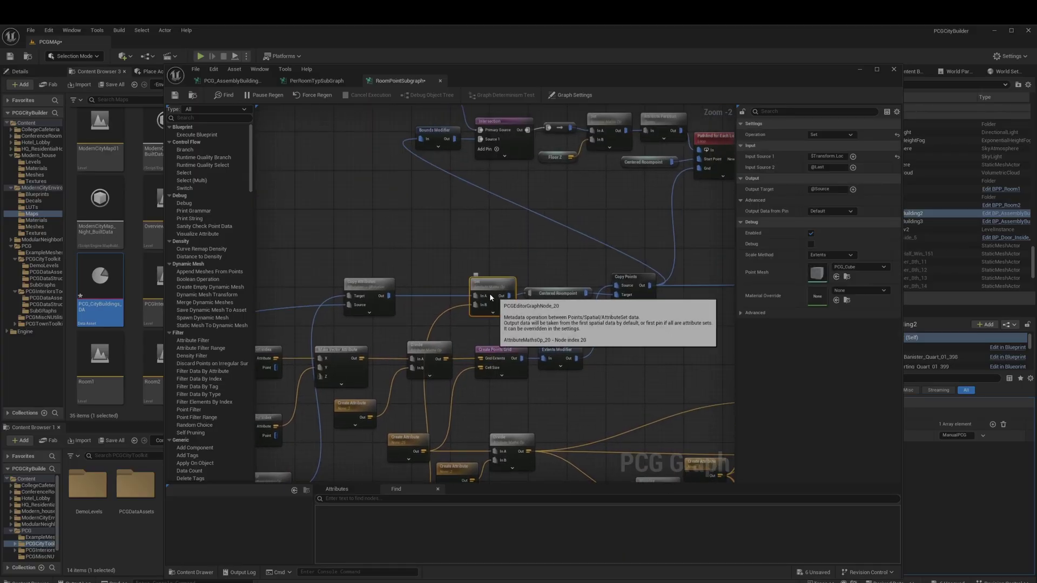
pyautogui.moveTo(664, 252); pyautogui.dragTo(520, 335, button='right')
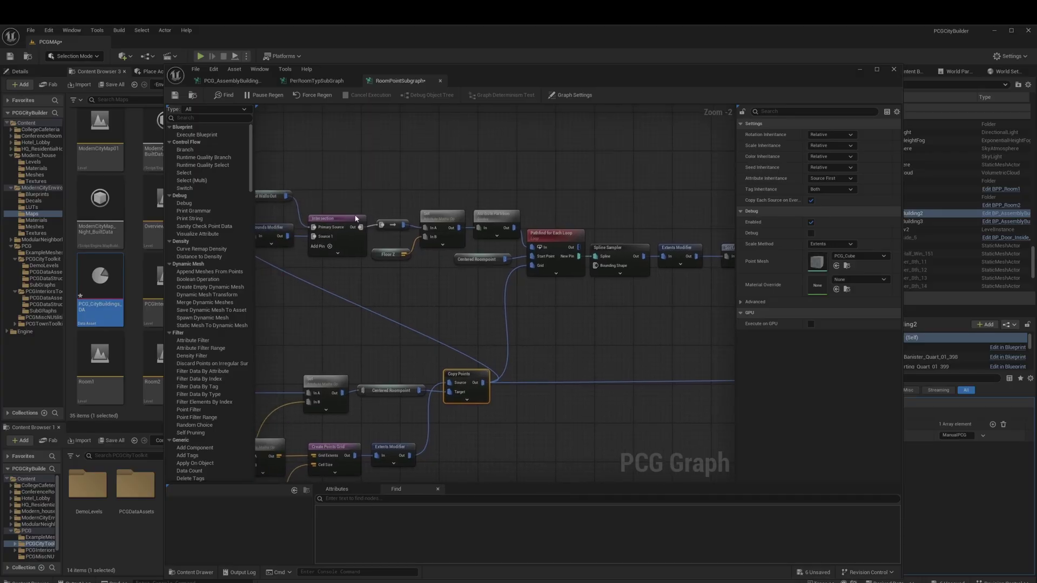
pyautogui.click(332, 225)
pyautogui.moveTo(529, 83); pyautogui.dragTo(634, 86)
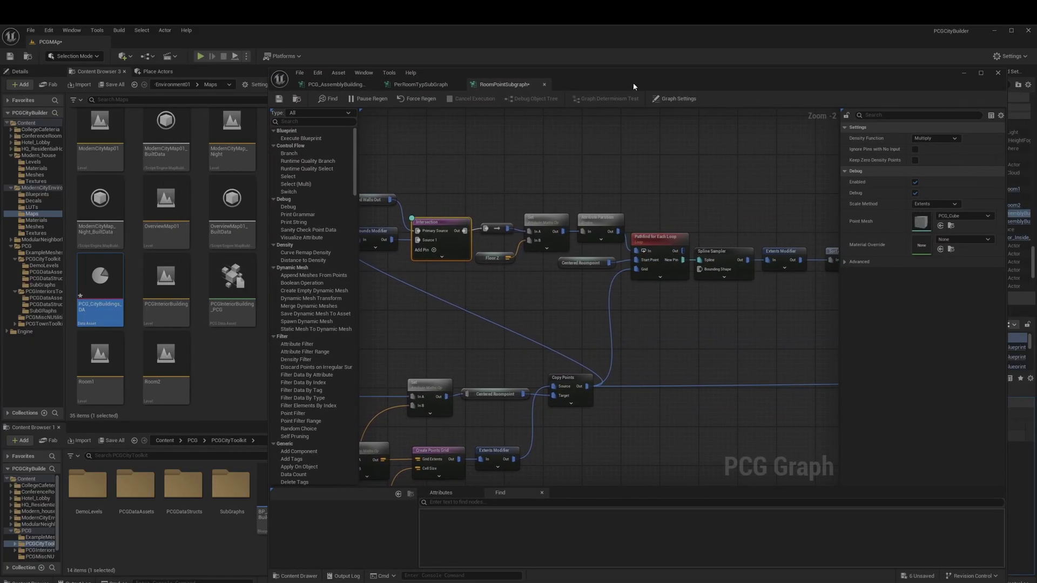
# Step: Open the PathfindForEachLoop subgraph, inspect its PathFinding node with debug output, and close the subgraph
pyautogui.moveTo(581, 295); pyautogui.dragTo(427, 298, button='right')
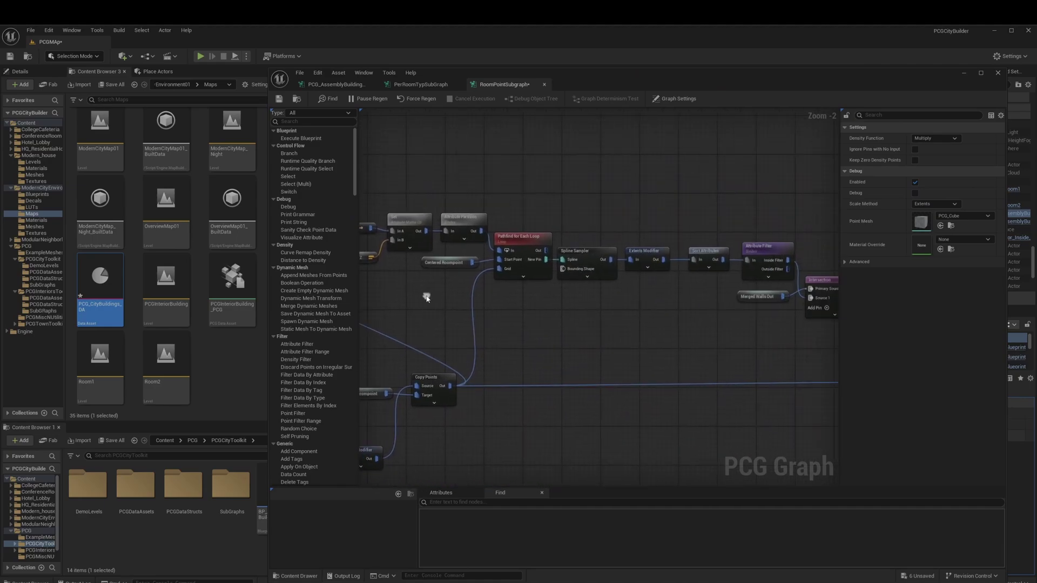
pyautogui.doubleClick(532, 243)
pyautogui.click(615, 278)
pyautogui.moveTo(670, 82)
pyautogui.mouseDown()
pyautogui.moveTo(1034, 115)
pyautogui.moveTo(662, 96)
pyautogui.mouseUp()
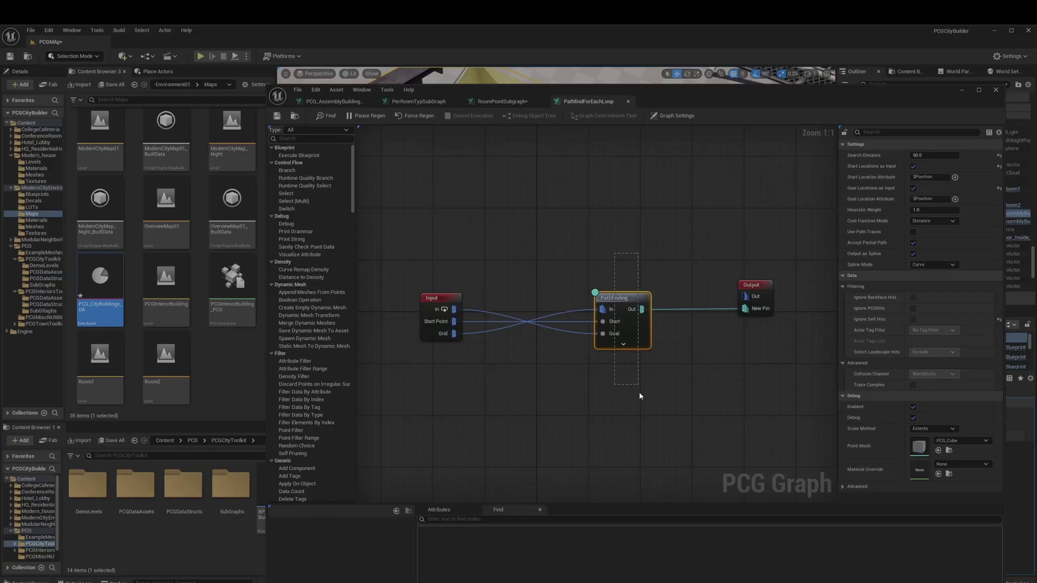
pyautogui.click(629, 102)
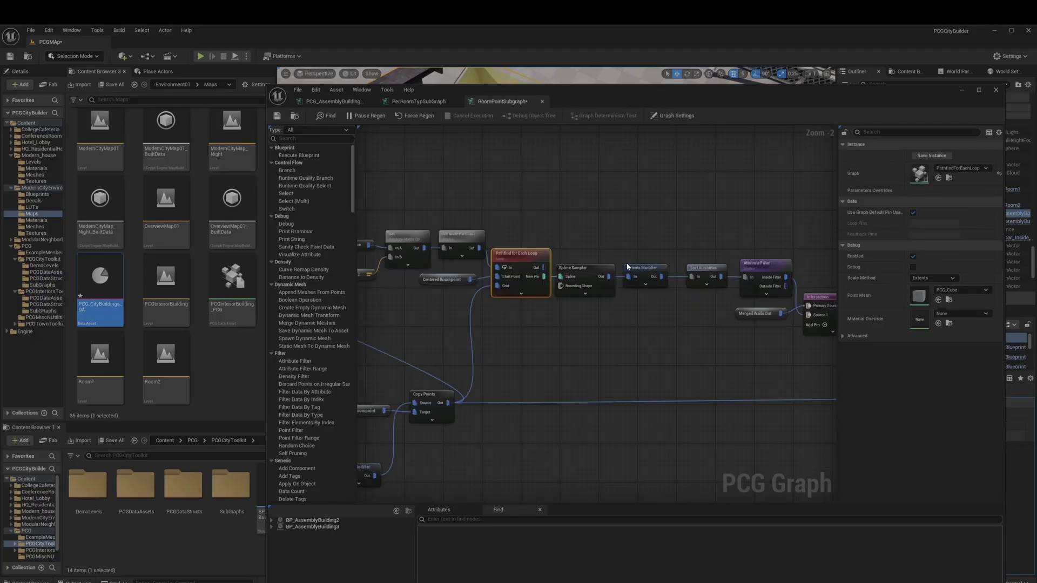
# Step: Follow RoomPointSubgraph past Spline Sampler, Attribute Filter and Intersection to Point Walls Outwards, and open the PointWallsOutwards subgraph
pyautogui.moveTo(627, 250); pyautogui.dragTo(530, 256, button='right')
pyautogui.moveTo(607, 255); pyautogui.dragTo(523, 254, button='right')
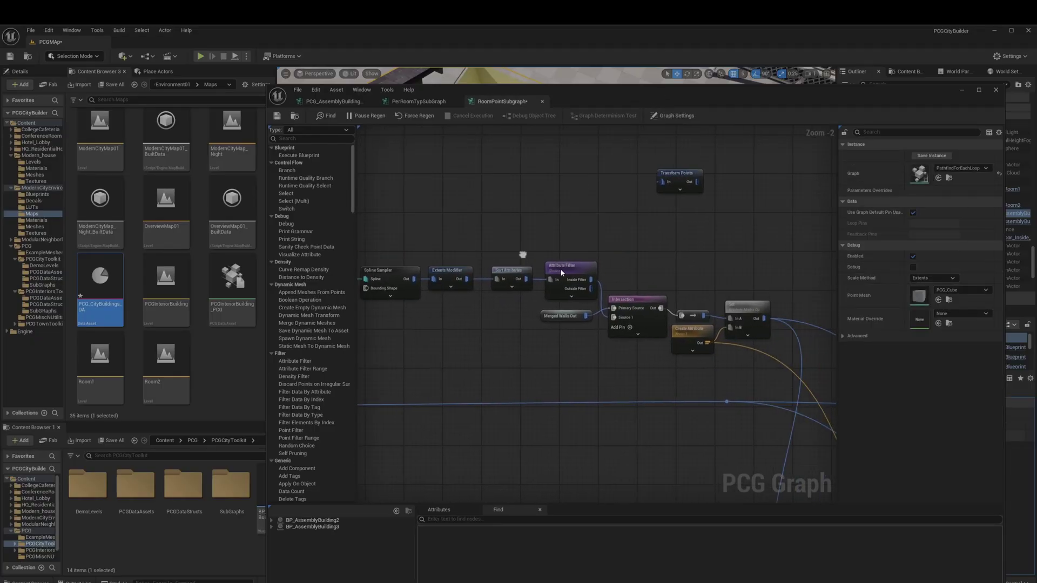
pyautogui.moveTo(646, 290); pyautogui.dragTo(624, 236, button='right')
pyautogui.moveTo(624, 287); pyautogui.dragTo(527, 169, button='right')
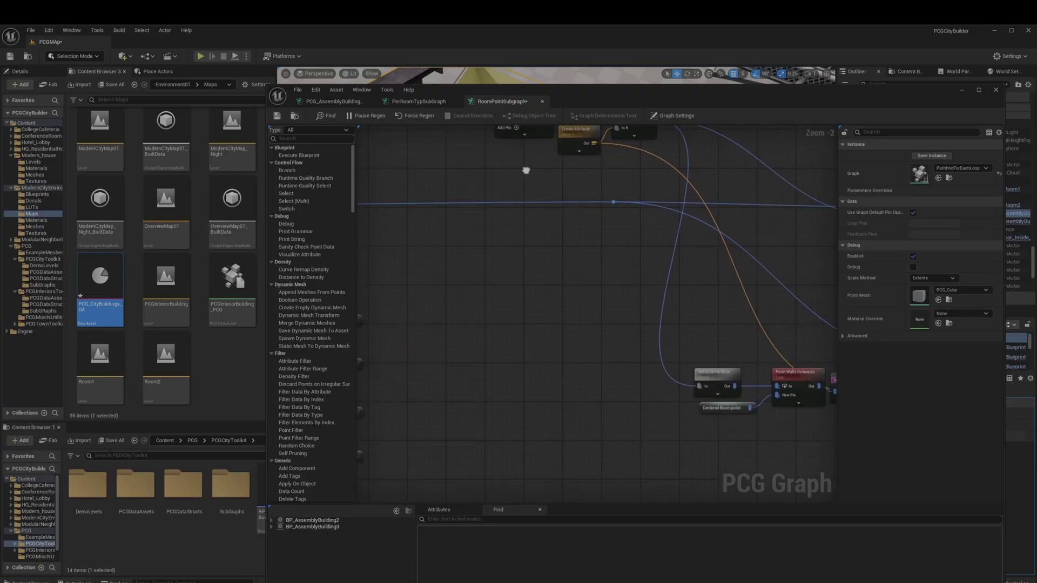
pyautogui.moveTo(617, 304); pyautogui.dragTo(509, 199, button='right')
pyautogui.moveTo(572, 225); pyautogui.dragTo(429, 236, button='right')
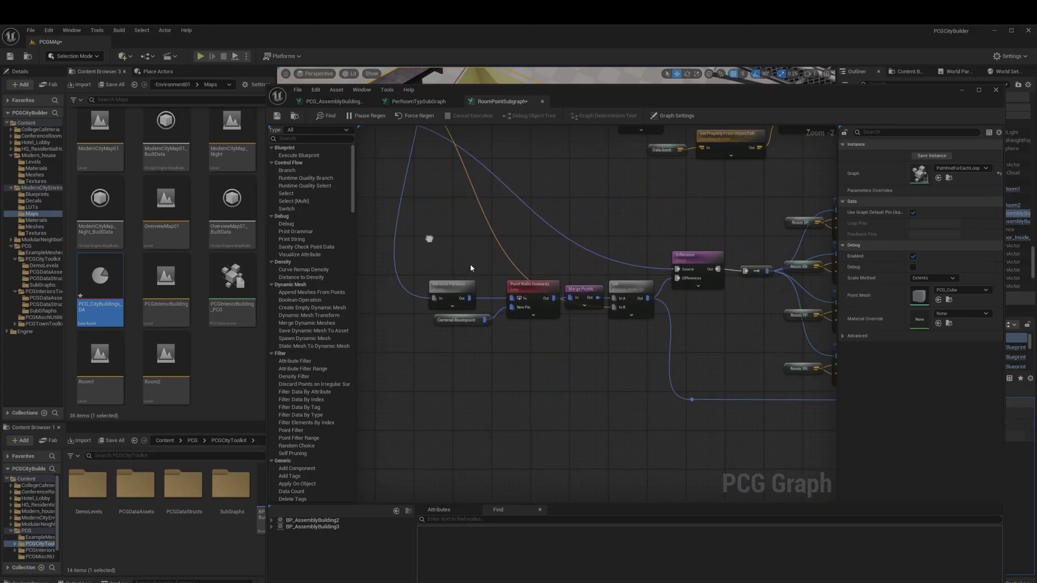
pyautogui.doubleClick(540, 288)
pyautogui.scroll(3, 537, 288)
pyautogui.moveTo(474, 278); pyautogui.dragTo(561, 291, button='right')
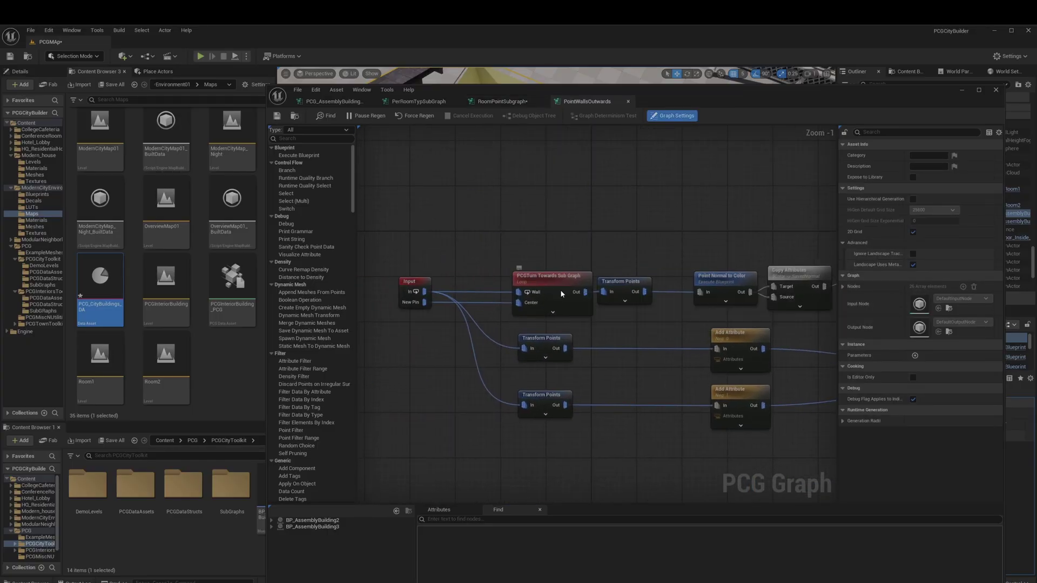
# Step: Open the PCGTurnTowards subgraph, examine its Subtract, attribute and Transform Points nodes, and return to PointWallsOutwards
pyautogui.doubleClick(560, 292)
pyautogui.click(559, 325)
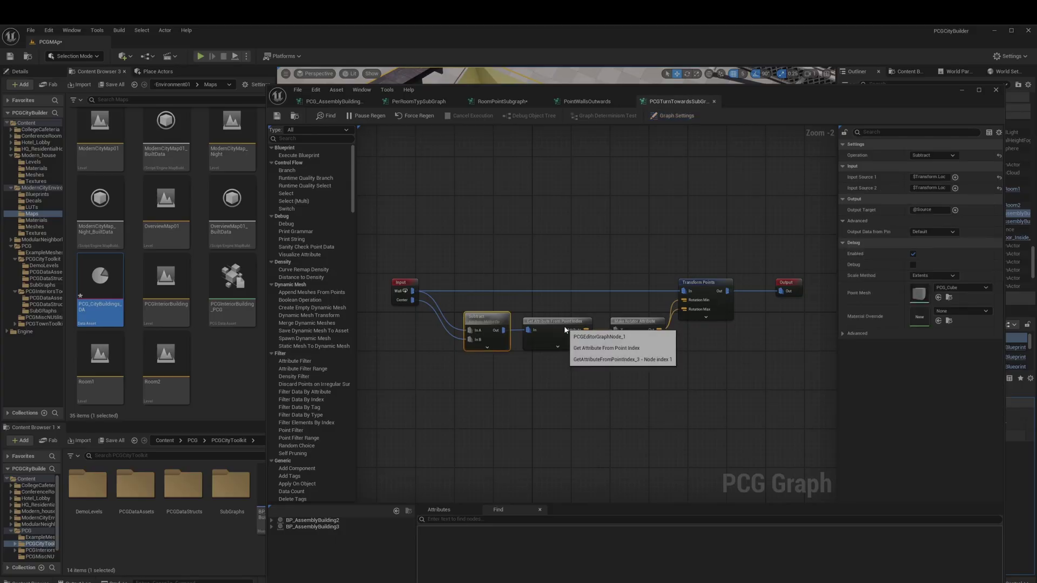
pyautogui.click(647, 327)
pyautogui.click(711, 286)
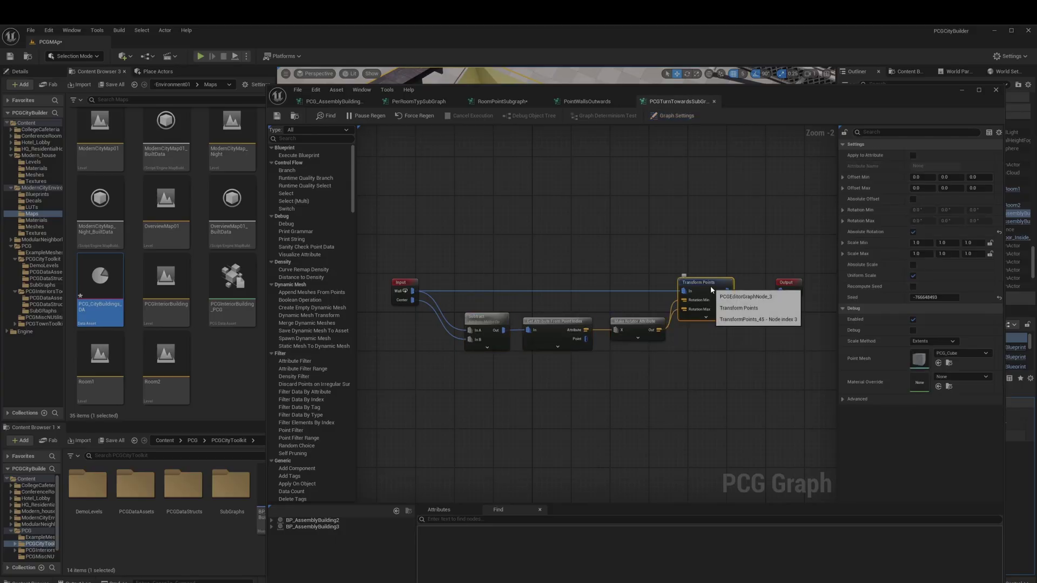
pyautogui.click(605, 104)
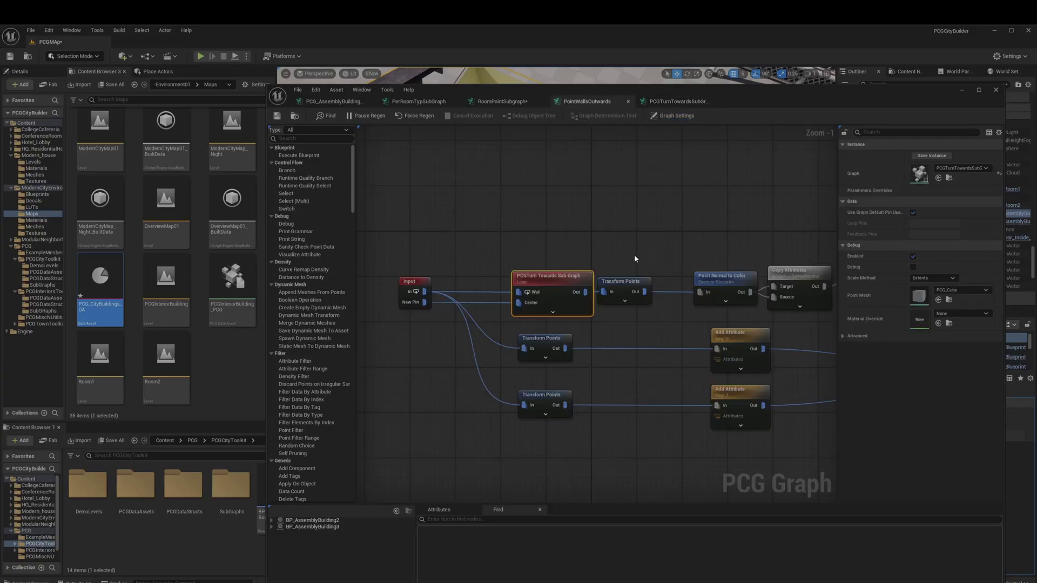
# Step: Examine the lower Transform Points and Add Attribute nodes in PointWallsOutwards, and debug the Normal To Density node
pyautogui.click(485, 311)
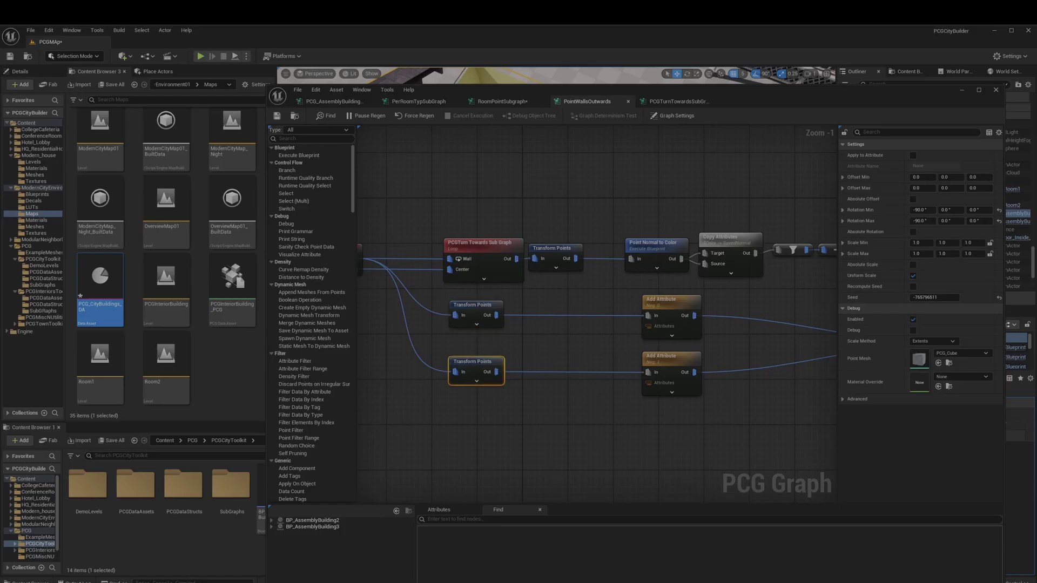
pyautogui.moveTo(675, 367); pyautogui.dragTo(481, 367, button='right')
pyautogui.click(481, 367)
pyautogui.moveTo(767, 343); pyautogui.dragTo(487, 344, button='right')
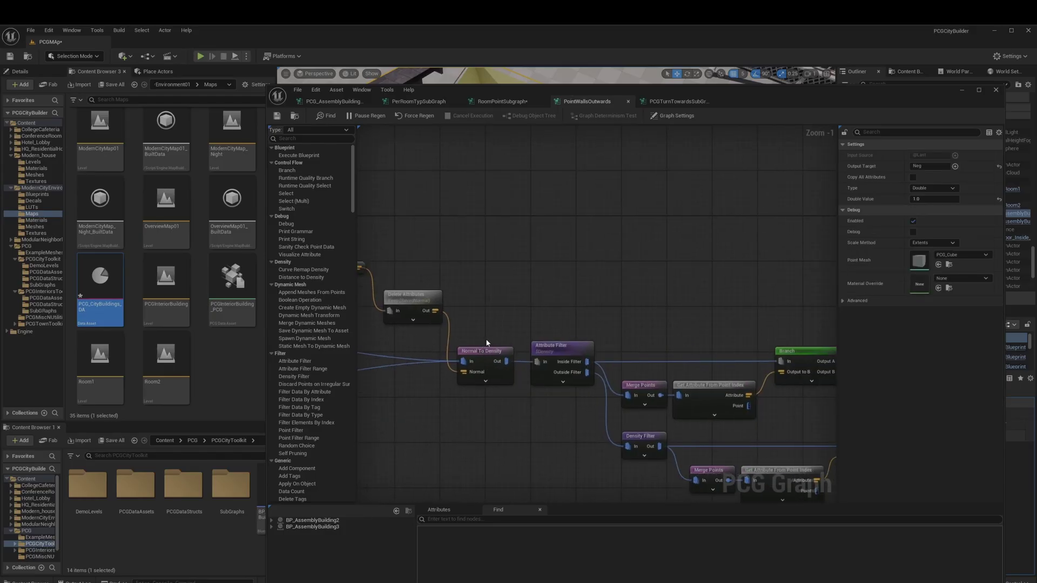
pyautogui.click(486, 350)
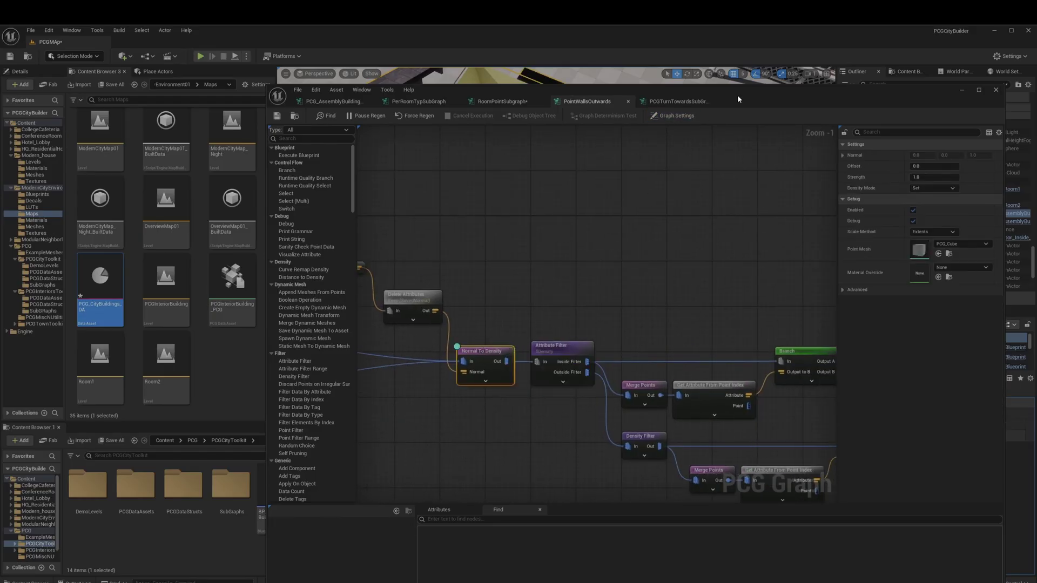
pyautogui.moveTo(737, 95); pyautogui.dragTo(608, 94)
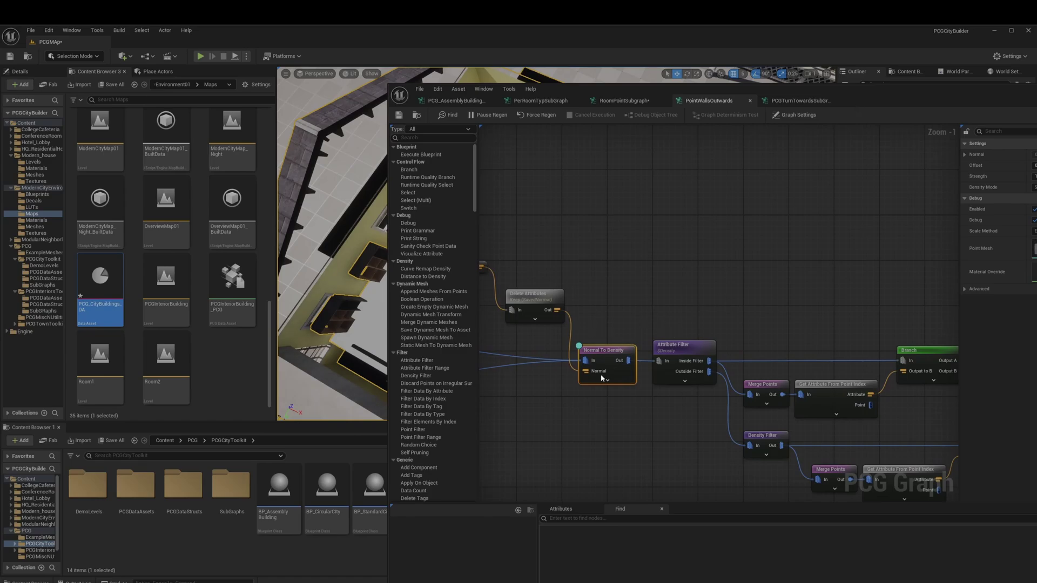
# Step: Debug the Attribute Filter after Normal To Density and check its points on the building in the viewport
pyautogui.click(681, 346)
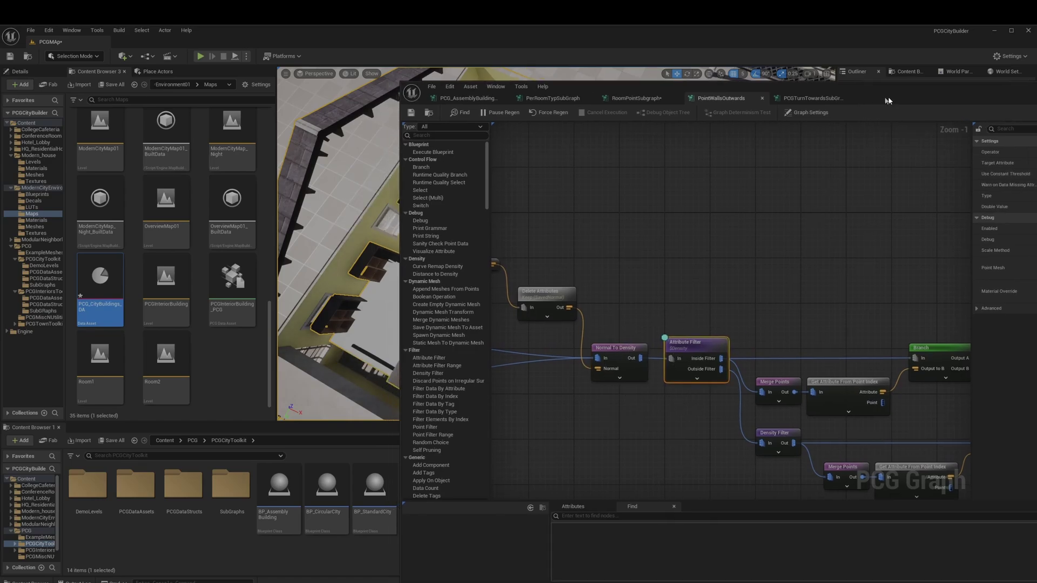
pyautogui.moveTo(608, 95); pyautogui.dragTo(953, 93)
pyautogui.moveTo(504, 243); pyautogui.dragTo(465, 232, button='right')
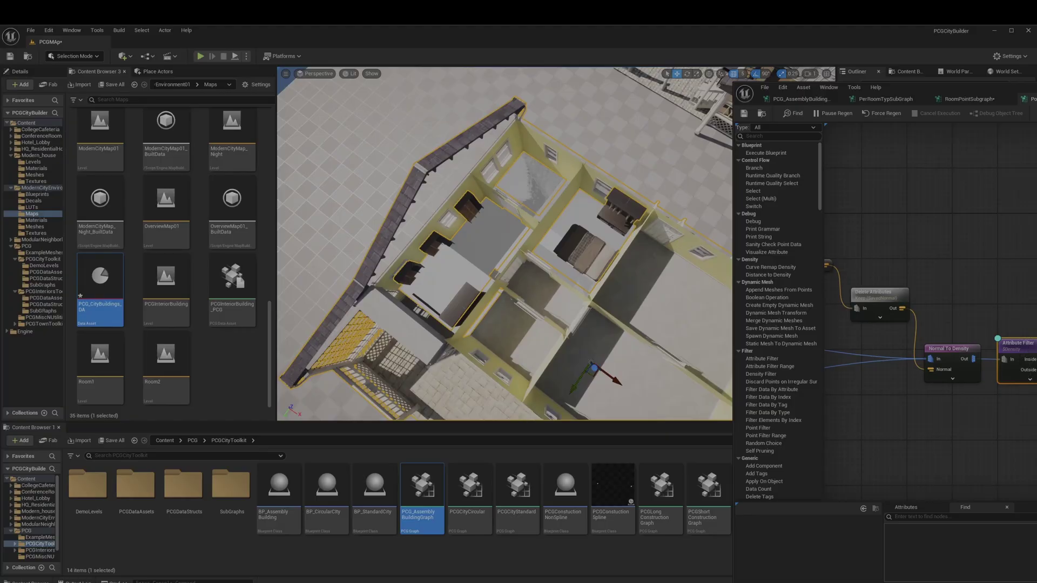
pyautogui.moveTo(945, 88); pyautogui.dragTo(449, 71)
pyautogui.moveTo(723, 274); pyautogui.dragTo(368, 294, button='right')
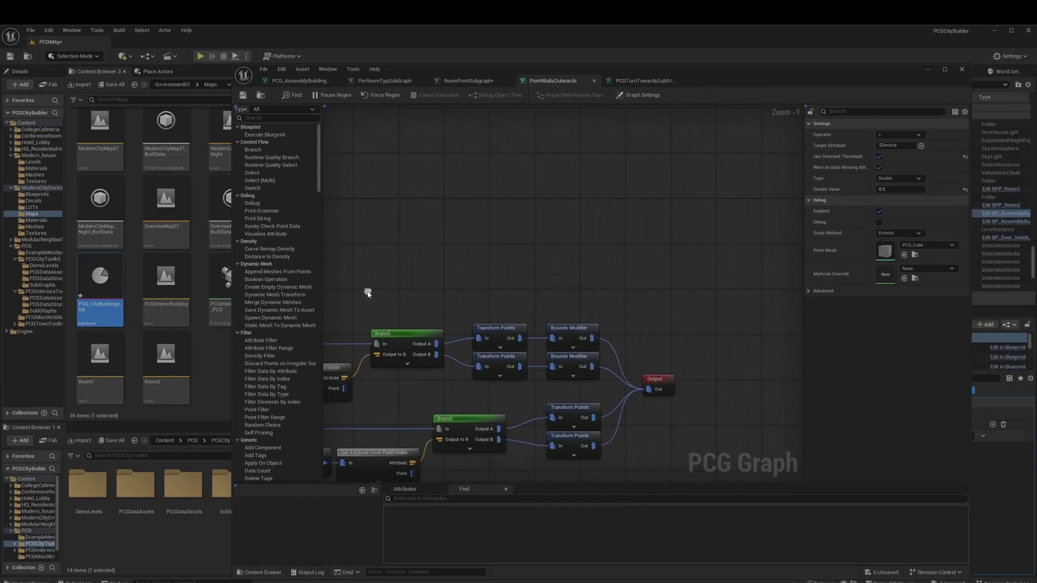
# Step: Inspect the upper Transform Points nodes, debug both Bounds Modifier nodes, and close the PointWallsOutwards subgraph
pyautogui.click(489, 304)
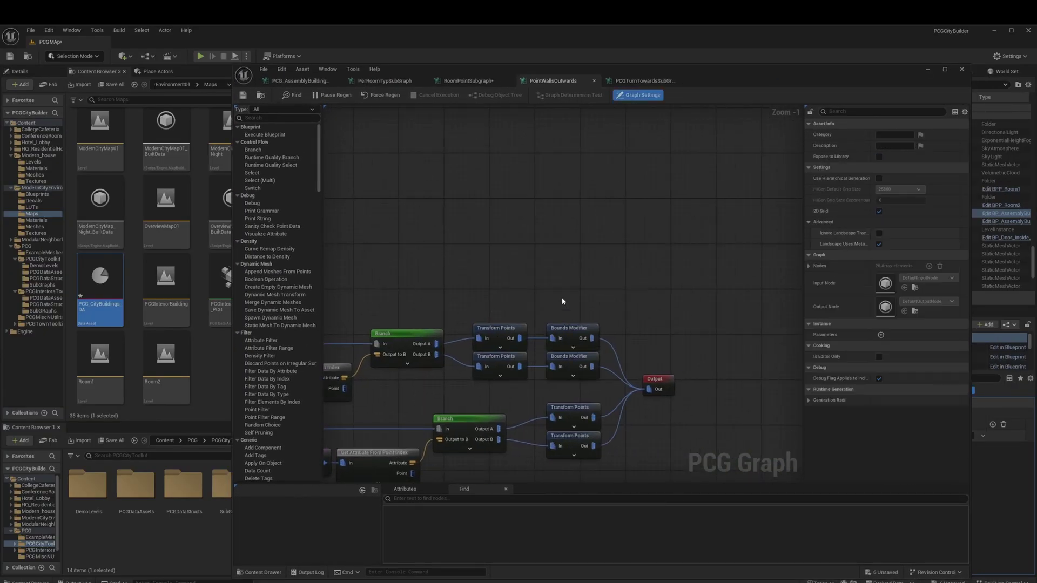
pyautogui.click(500, 333)
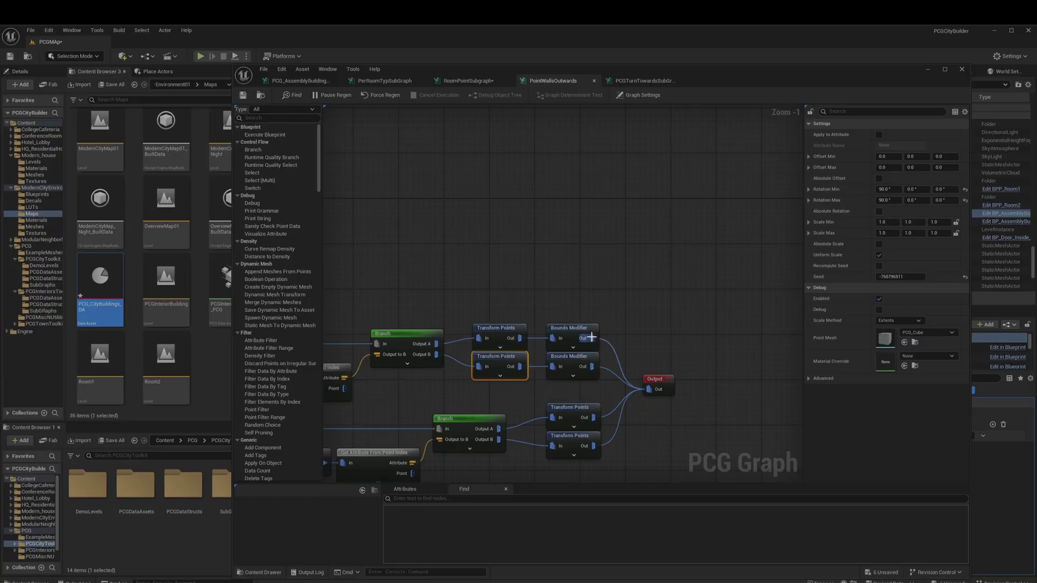
pyautogui.click(572, 349)
pyautogui.keyDown('shift'); pyautogui.click(572, 362); pyautogui.keyUp('shift')
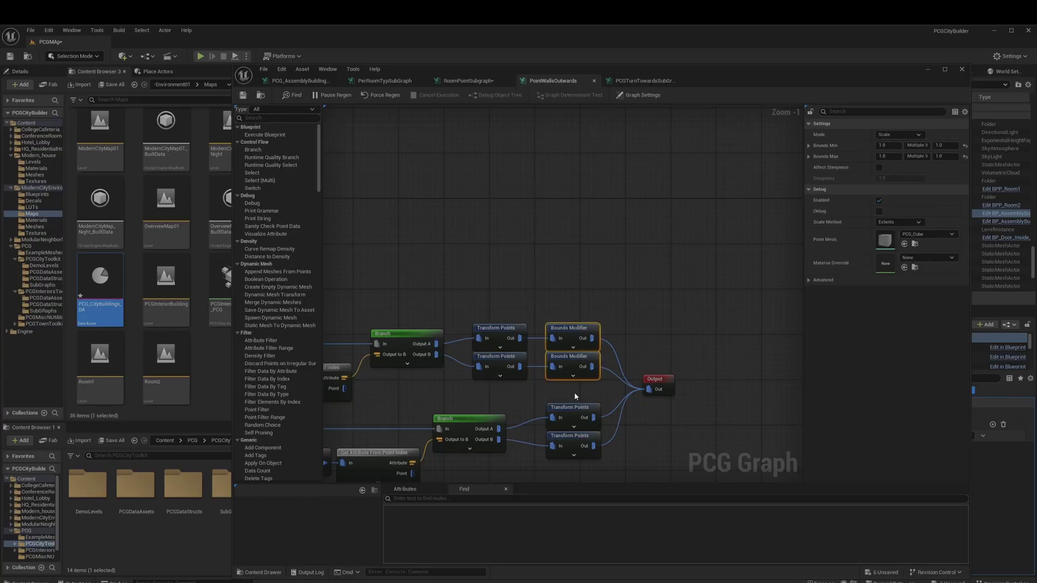
pyautogui.press('d')
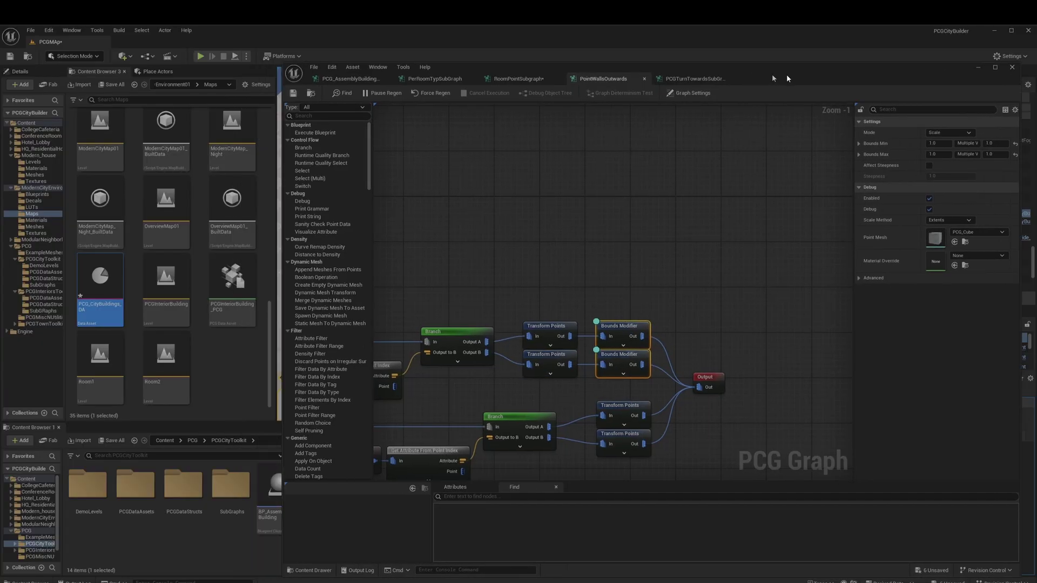
pyautogui.moveTo(696, 70); pyautogui.dragTo(569, 65)
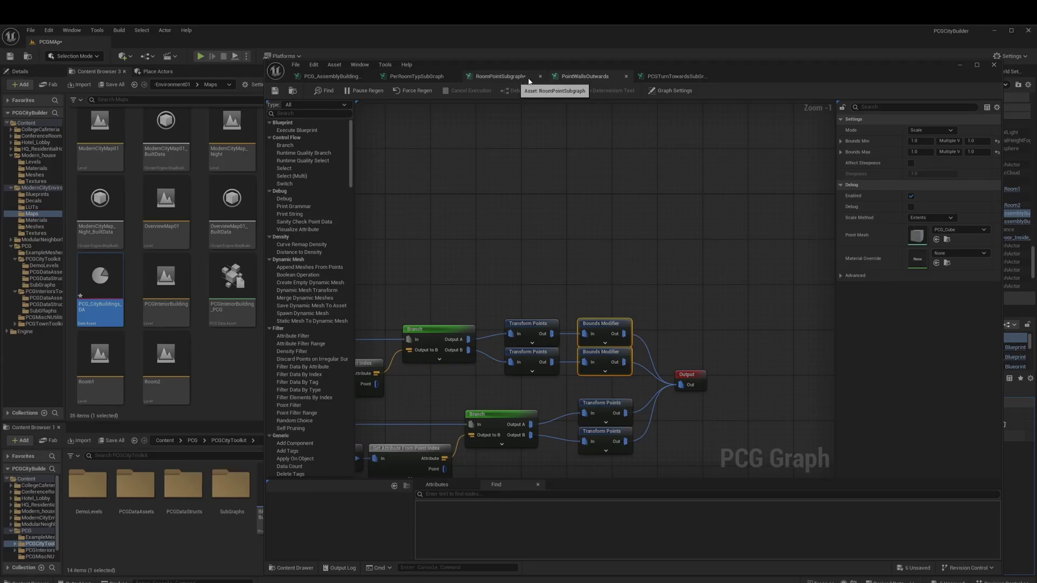
pyautogui.click(626, 76)
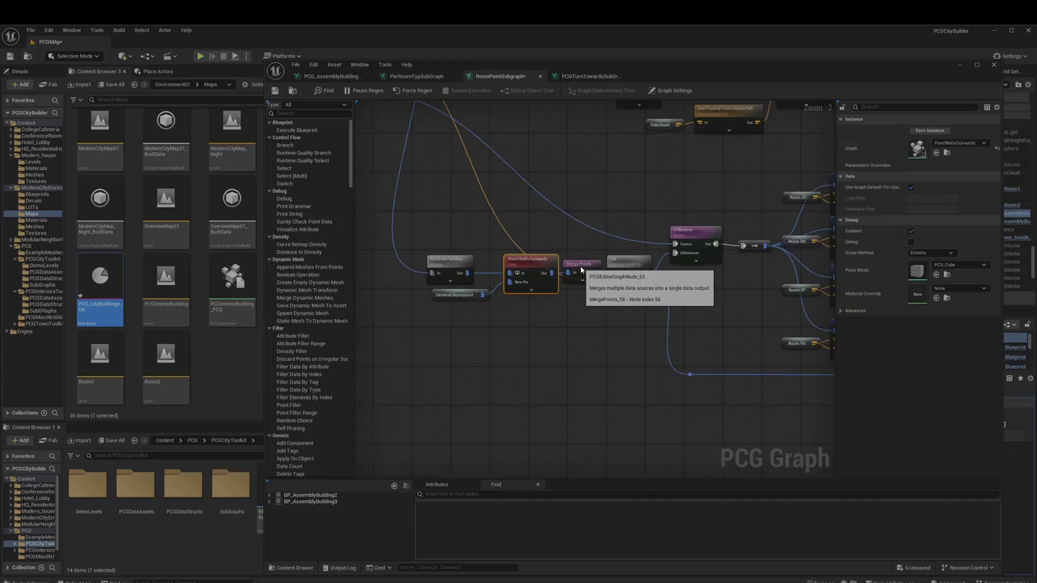
# Step: Examine the Difference node after Point Walls Outwards in RoomPointSubgraph and the furnished rooms in the viewport
pyautogui.click(691, 232)
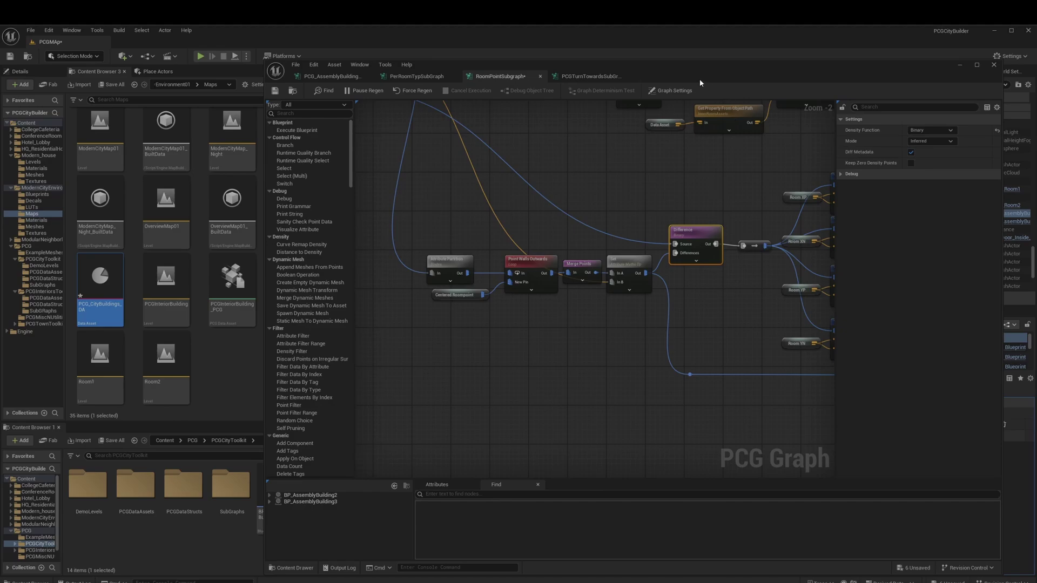
pyautogui.moveTo(698, 79); pyautogui.dragTo(1036, 111)
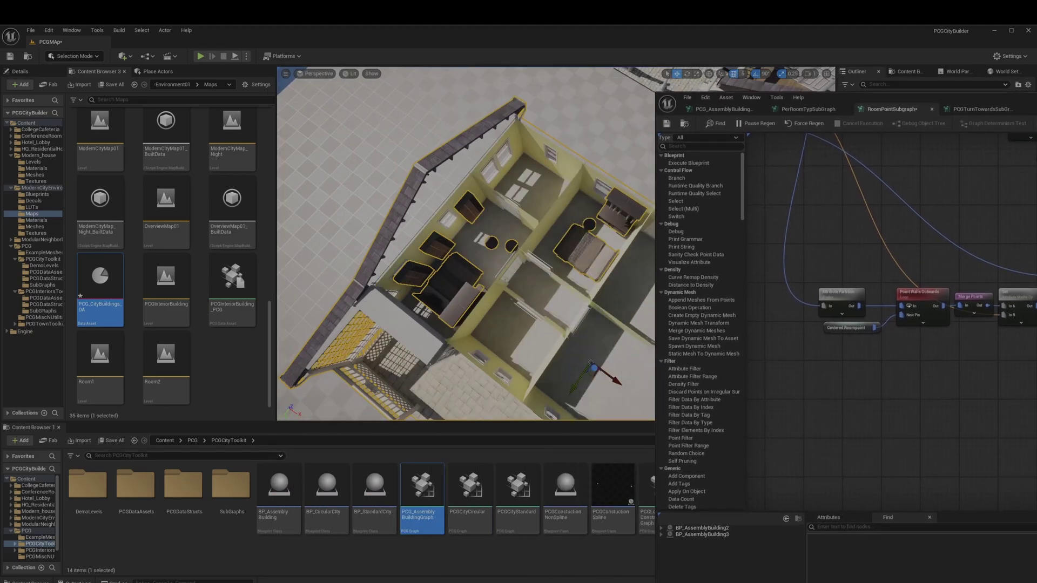
pyautogui.moveTo(988, 270); pyautogui.dragTo(847, 232, button='right')
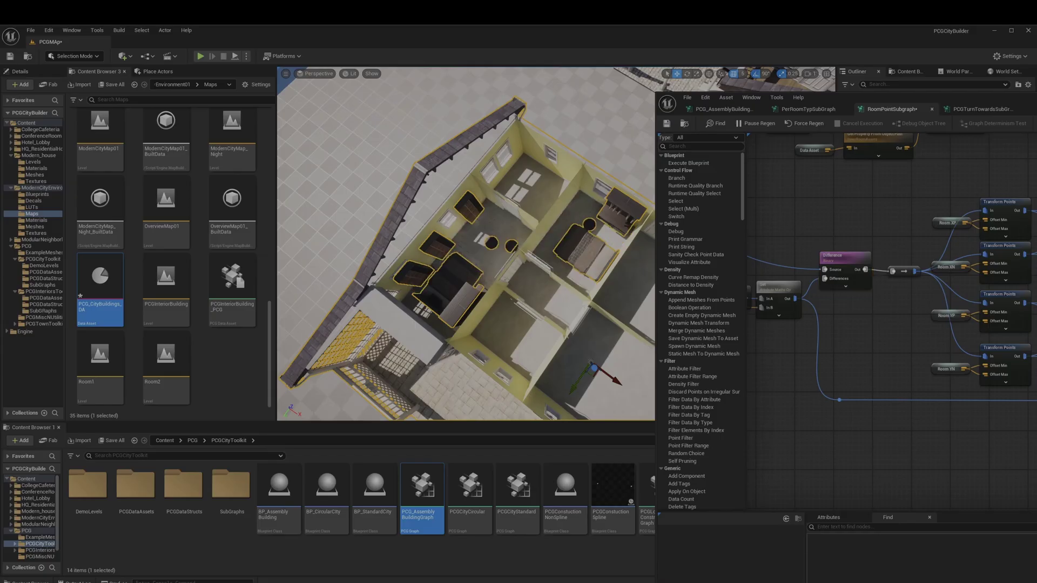
pyautogui.moveTo(588, 298); pyautogui.dragTo(574, 293, button='right')
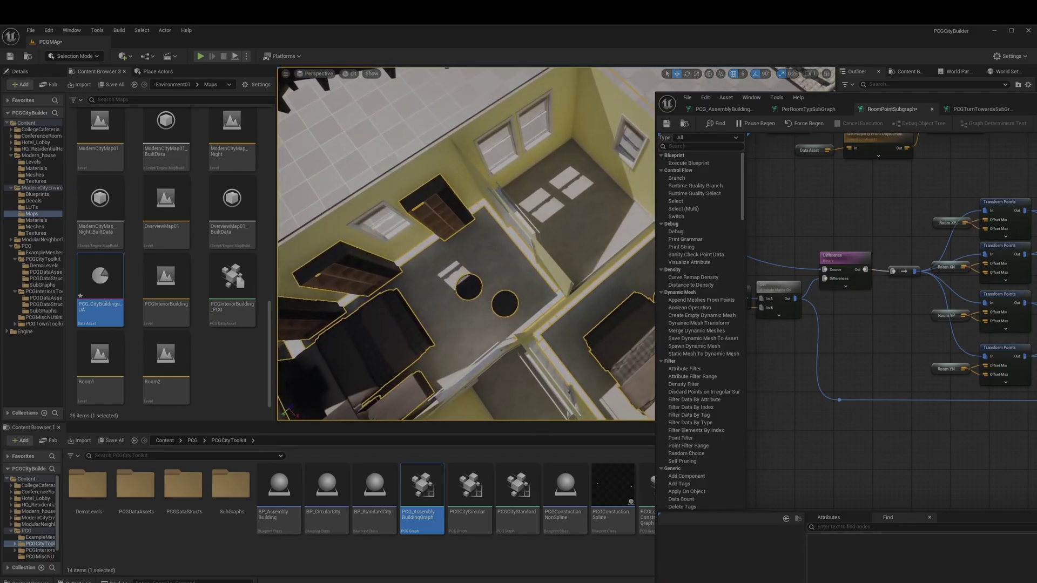
# Step: Follow the room offset branches to Merge Points and inspect the Transform Points node after it
pyautogui.moveTo(1015, 310); pyautogui.dragTo(864, 307, button='right')
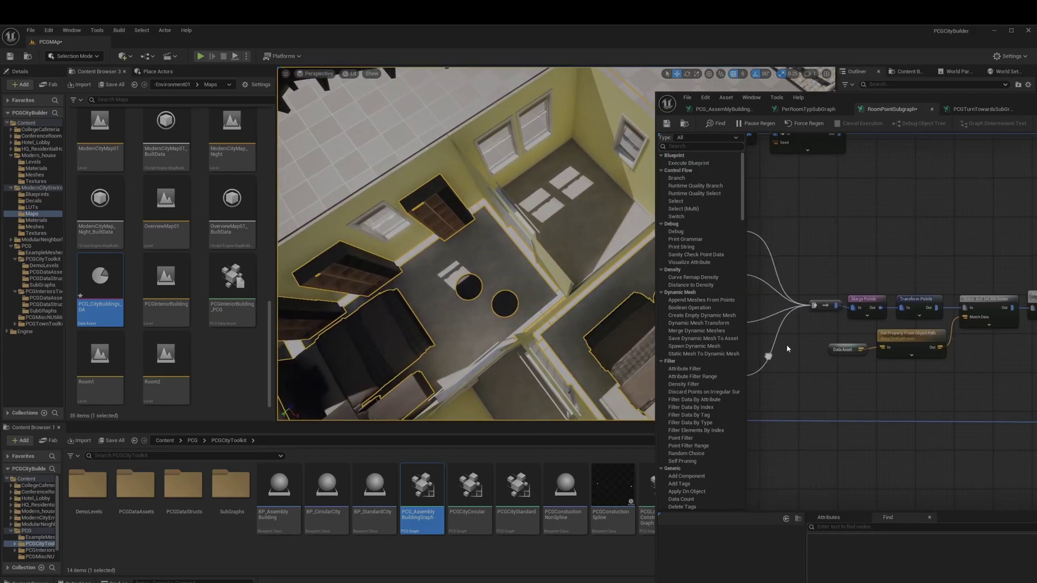
pyautogui.click(863, 307)
pyautogui.moveTo(992, 106); pyautogui.dragTo(630, 110)
pyautogui.click(553, 311)
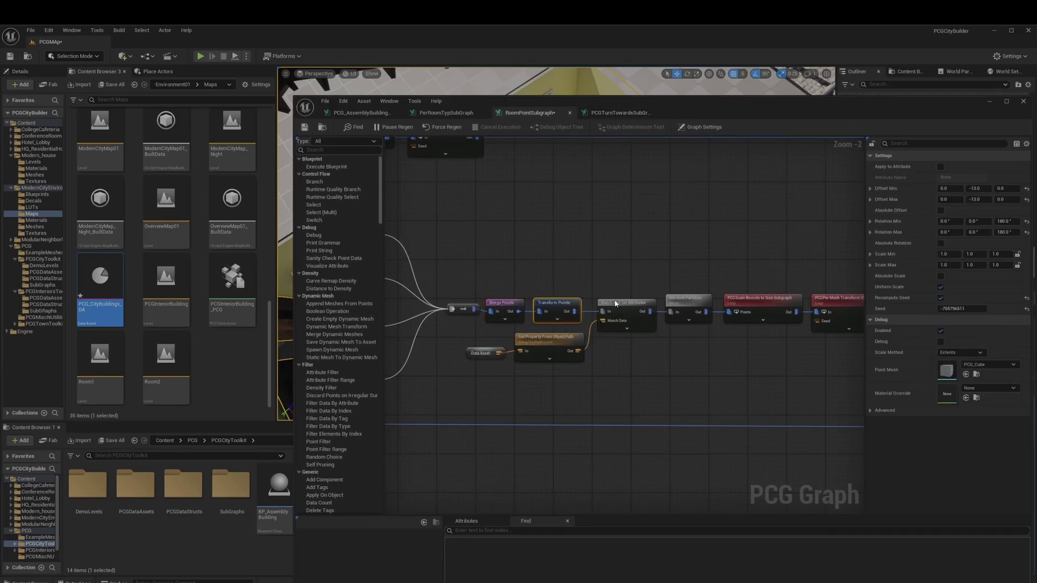
pyautogui.moveTo(803, 102); pyautogui.dragTo(718, 89)
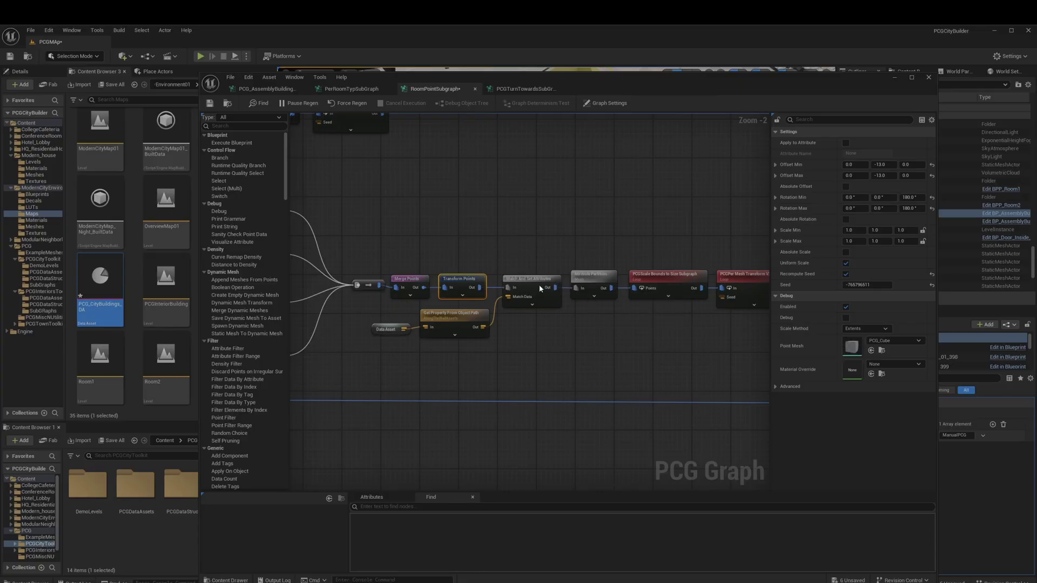
# Step: Inspect the scale-bounds-to-size and per-mesh transform subgraph nodes and the Attribute Filter that follows them
pyautogui.click(664, 276)
pyautogui.moveTo(692, 260); pyautogui.dragTo(459, 274, button='right')
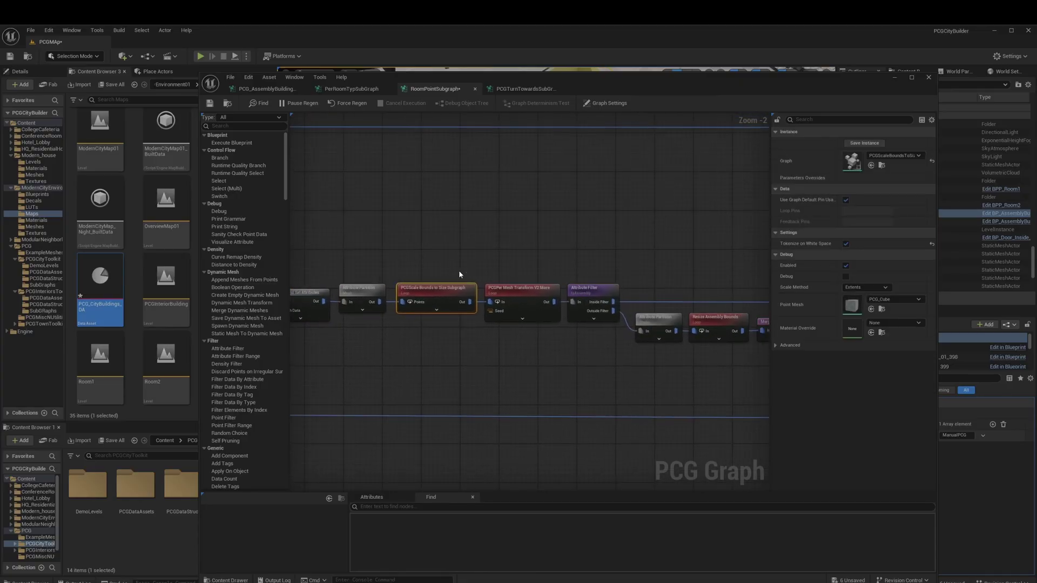
pyautogui.click(512, 300)
pyautogui.click(595, 289)
pyautogui.moveTo(654, 283); pyautogui.dragTo(530, 280, button='right')
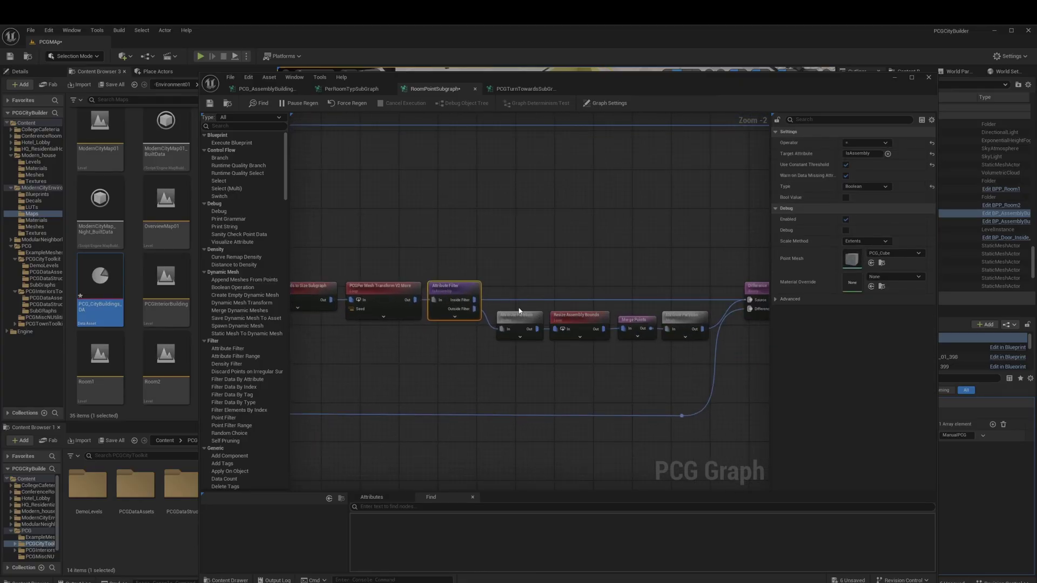
# Step: Inspect the Resize Assembly Bounds node and the Attribute Partition node at the end of its branch
pyautogui.click(580, 319)
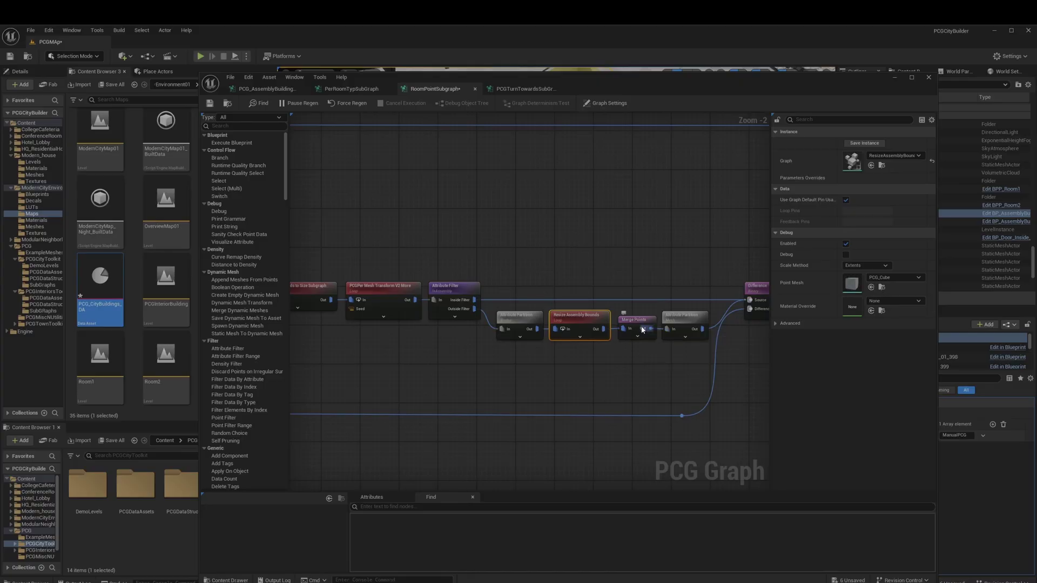
pyautogui.click(685, 324)
pyautogui.moveTo(734, 303); pyautogui.dragTo(524, 305, button='right')
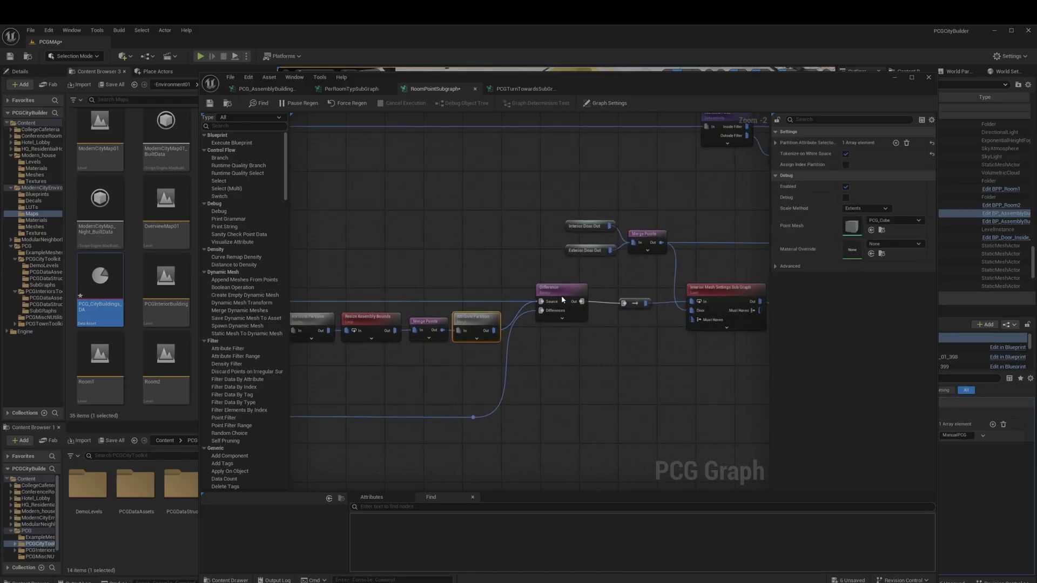
# Step: Examine the Difference node that follows and open the Interior Mesh Settings subgraph
pyautogui.click(561, 300)
pyautogui.moveTo(674, 290); pyautogui.dragTo(475, 306, button='right')
pyautogui.click(501, 304)
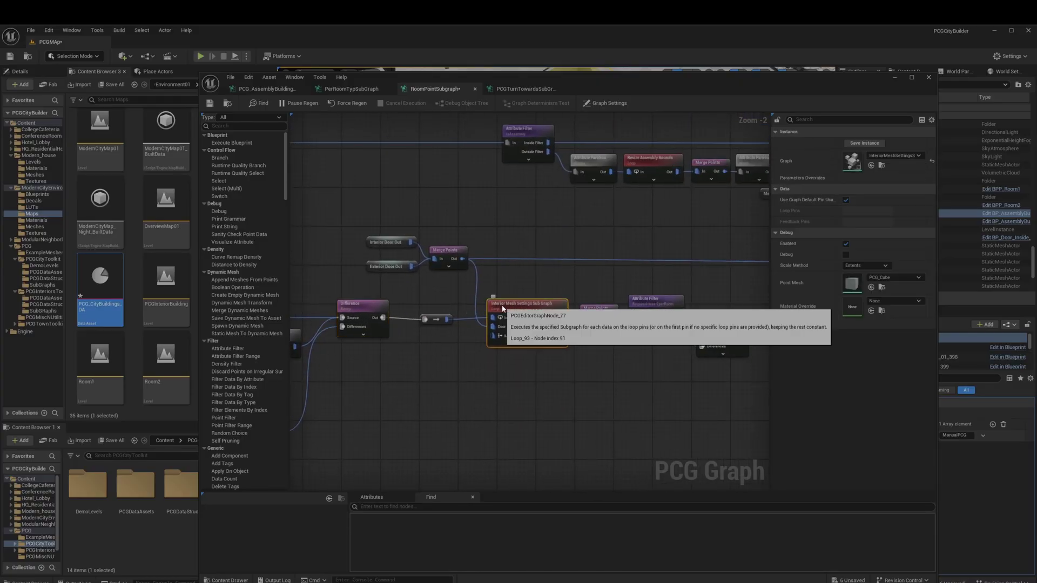
pyautogui.moveTo(621, 343); pyautogui.dragTo(532, 355, button='right')
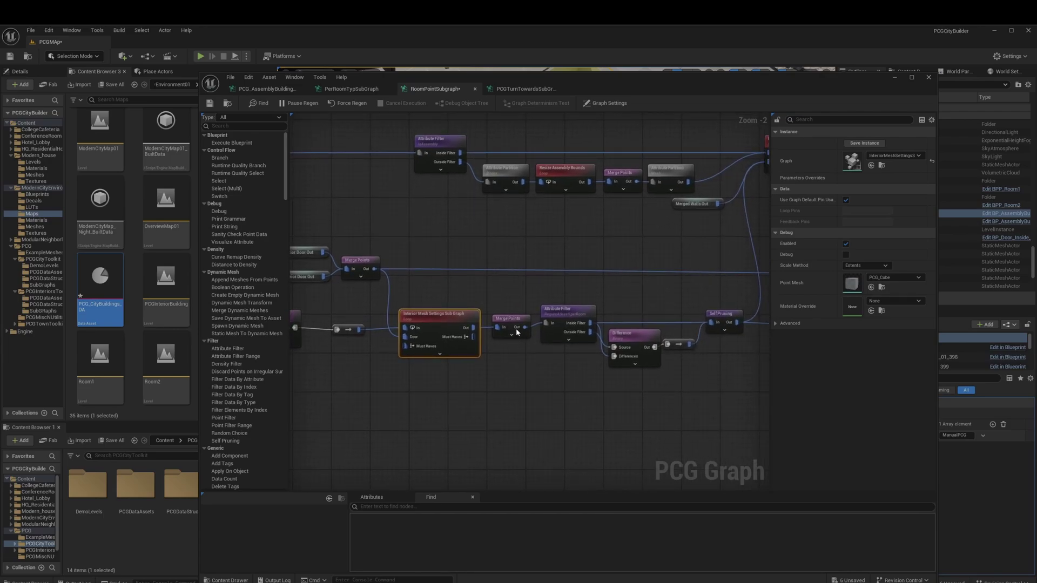
pyautogui.doubleClick(446, 324)
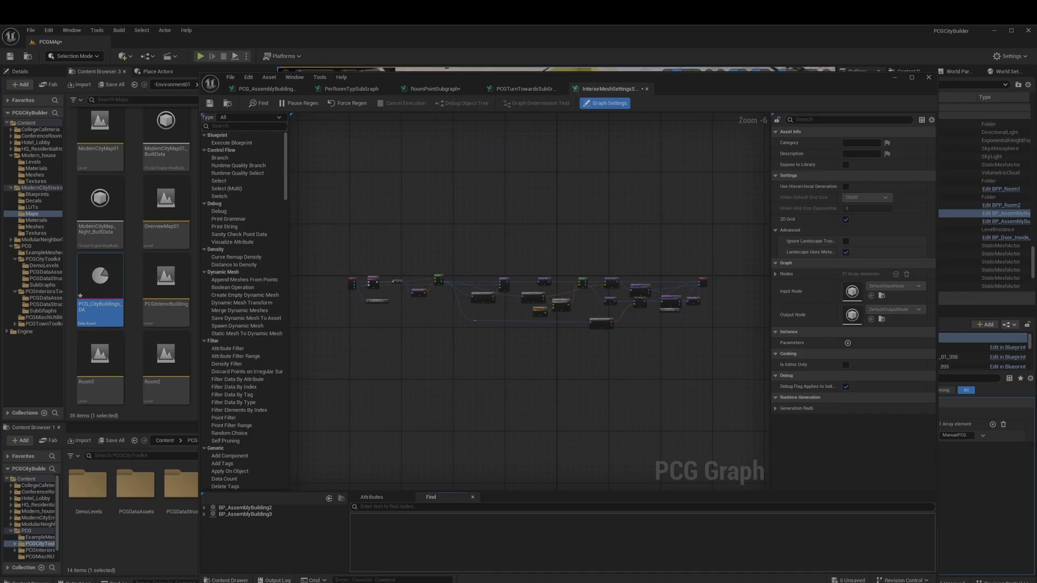
# Step: Trace the Interior Mesh Settings subgraph from its first Branch through the distance attribute node to Random Choice
pyautogui.scroll(5, 562, 345)
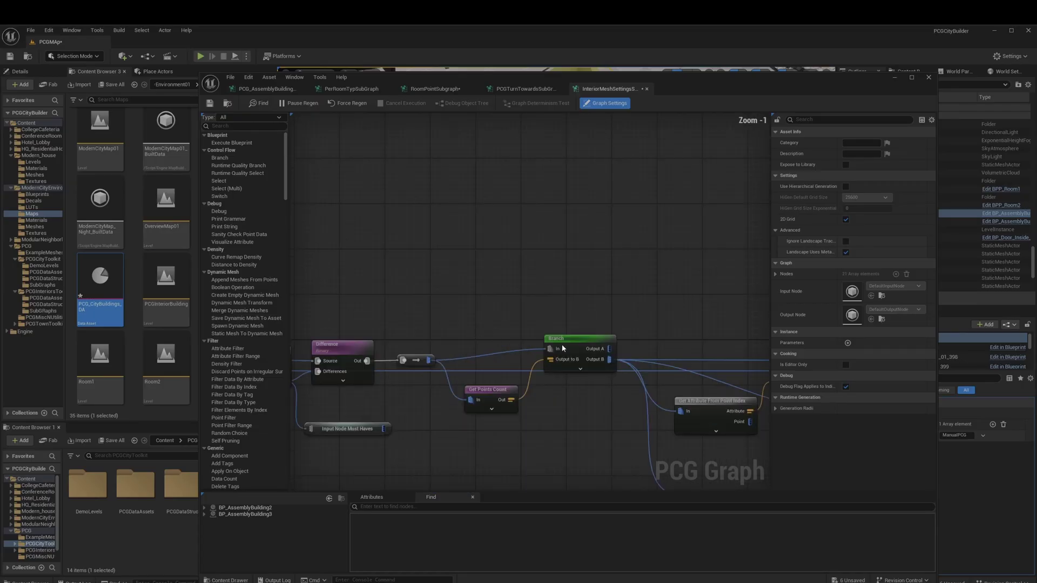
pyautogui.click(536, 327)
pyautogui.click(451, 380)
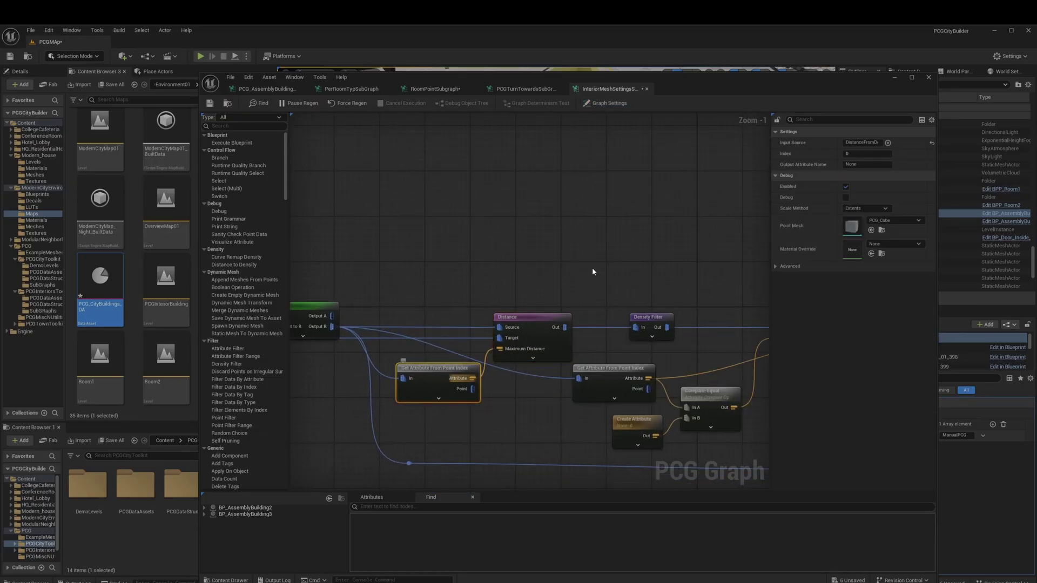
pyautogui.hotkey('shift', 'End')
pyautogui.moveTo(652, 322); pyautogui.dragTo(783, 308, button='right')
pyautogui.click(528, 292)
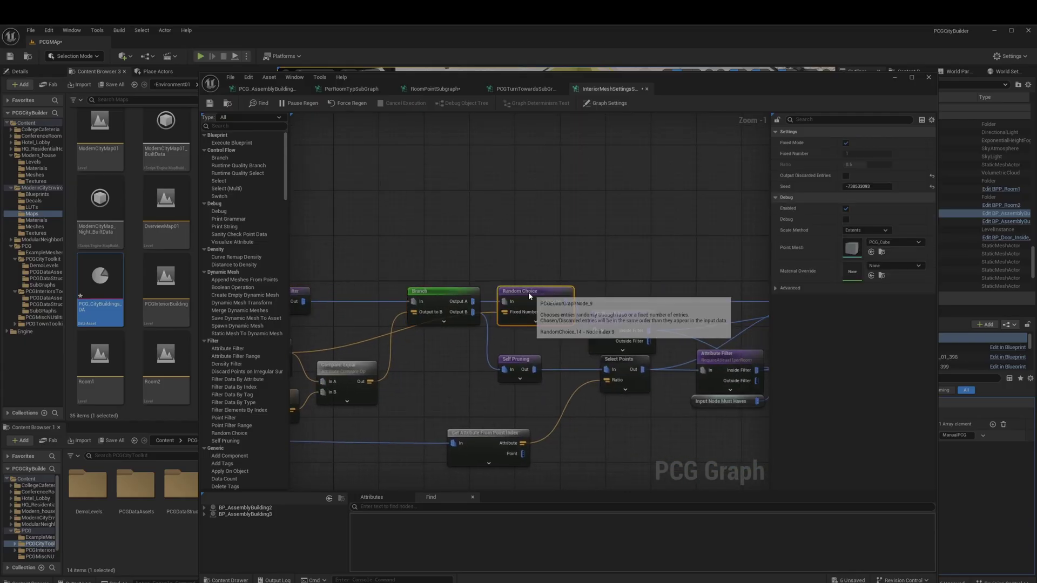
# Step: Inspect the per-room limit attribute node, Select Points, the lower Attribute Filter and the final Merge Points before the output
pyautogui.scroll(-2, 397, 378)
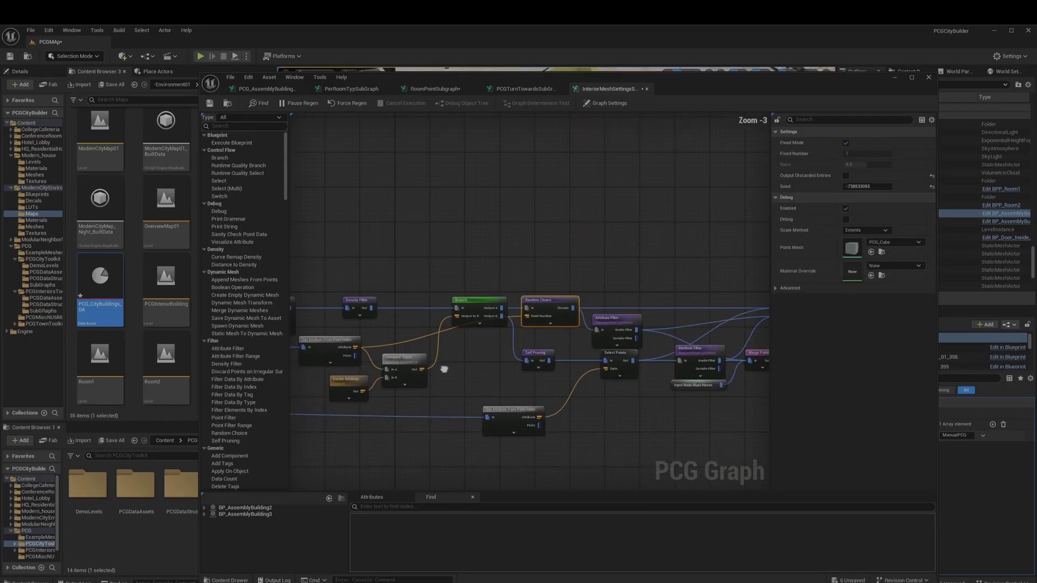
pyautogui.click(329, 349)
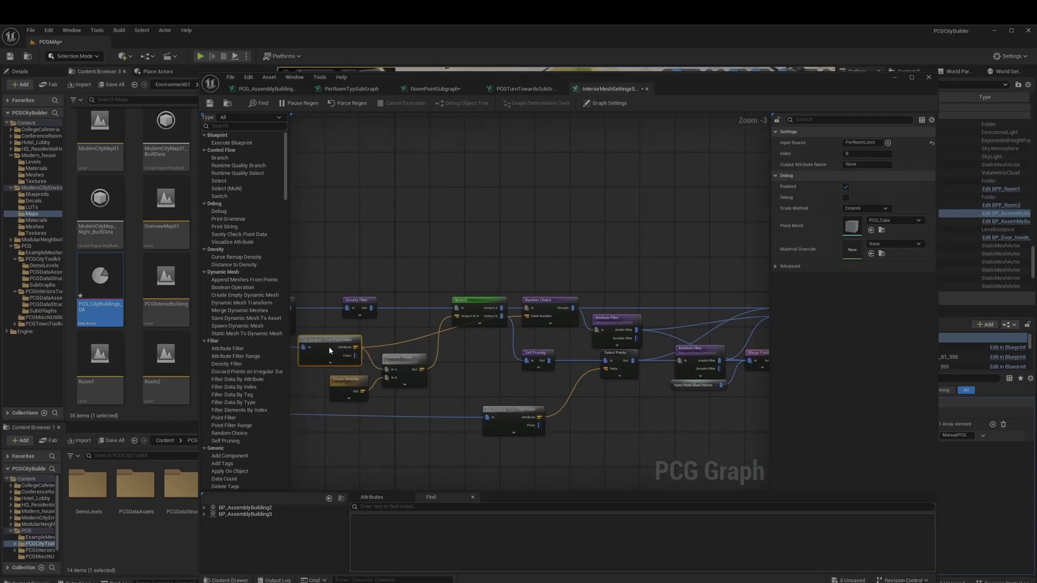
pyautogui.click(603, 331)
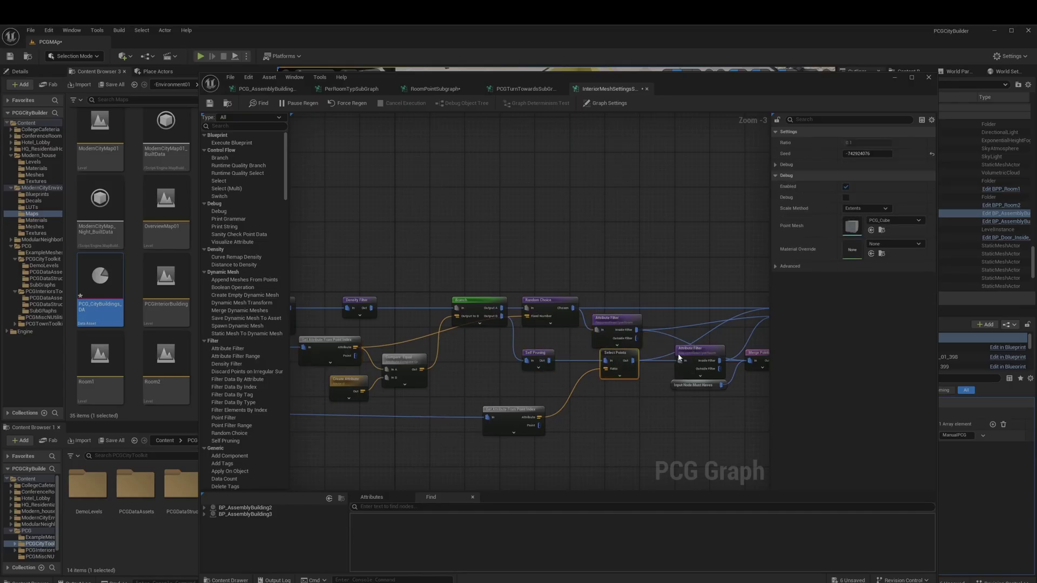
pyautogui.click(676, 352)
pyautogui.moveTo(672, 351); pyautogui.dragTo(528, 352, button='right')
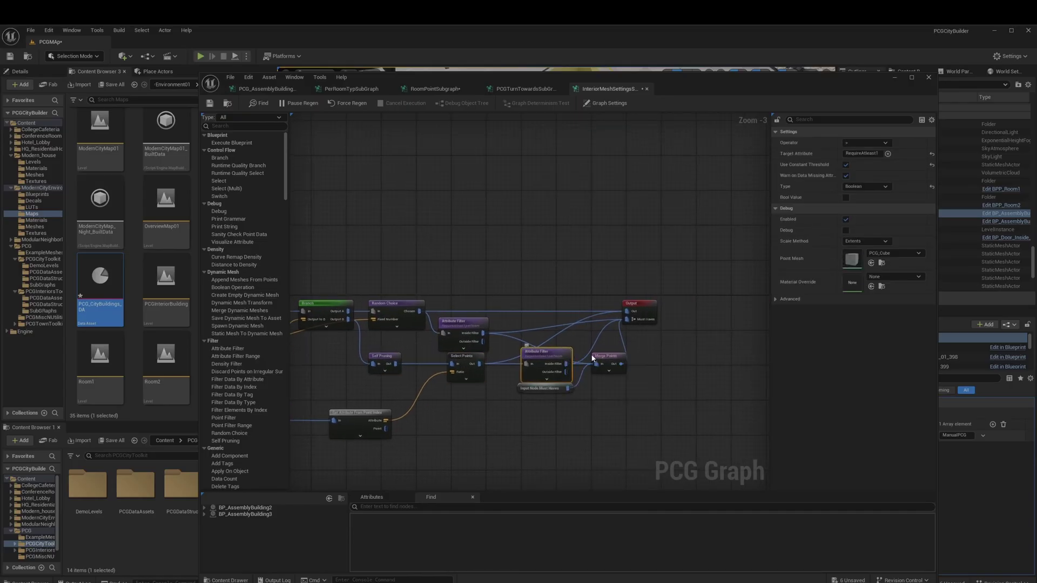
pyautogui.click(608, 357)
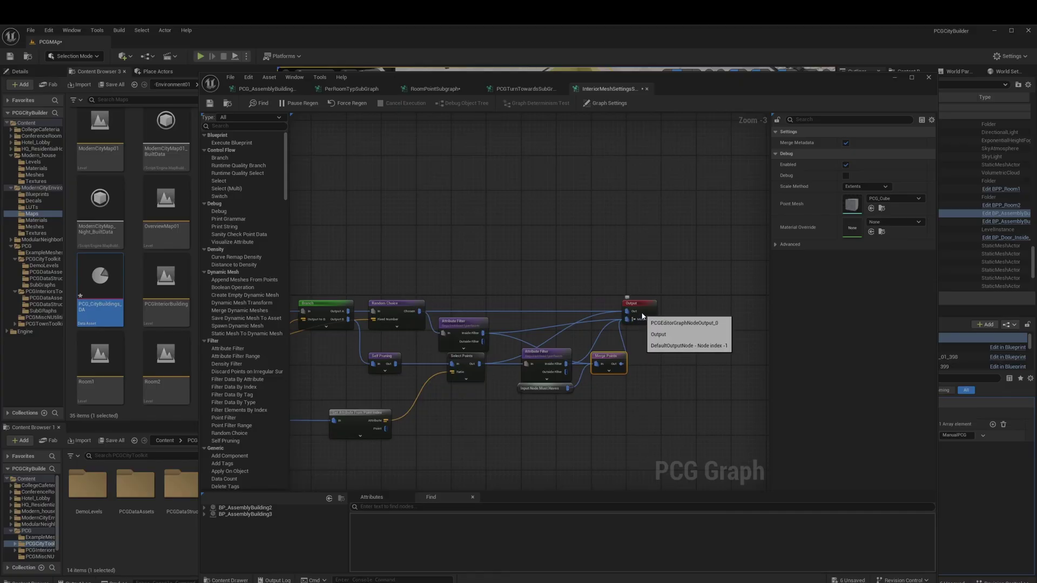
# Step: Inspect the Interior Mesh Settings subgraph's Output node and its opening Difference node with the Must Haves input
pyautogui.click(628, 316)
pyautogui.moveTo(340, 382); pyautogui.dragTo(536, 361, button='right')
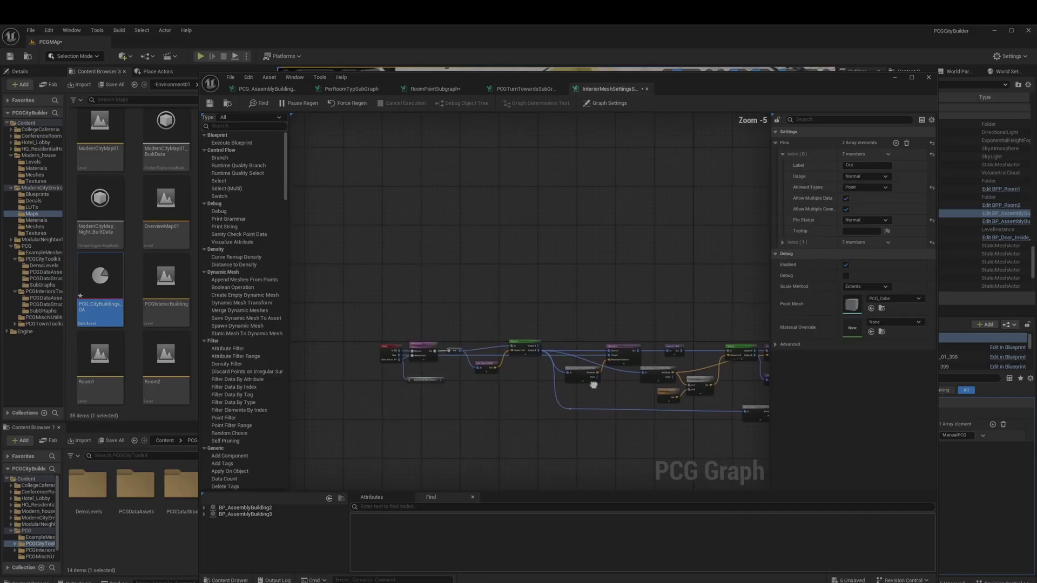
pyautogui.scroll(3, 537, 361)
pyautogui.click(493, 334)
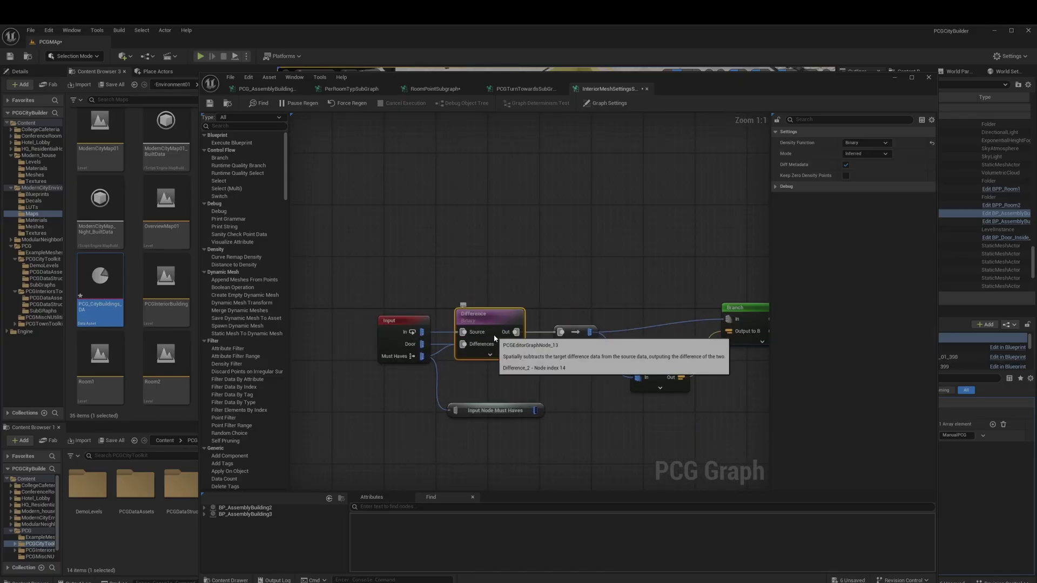
pyautogui.moveTo(586, 371); pyautogui.dragTo(516, 362, button='right')
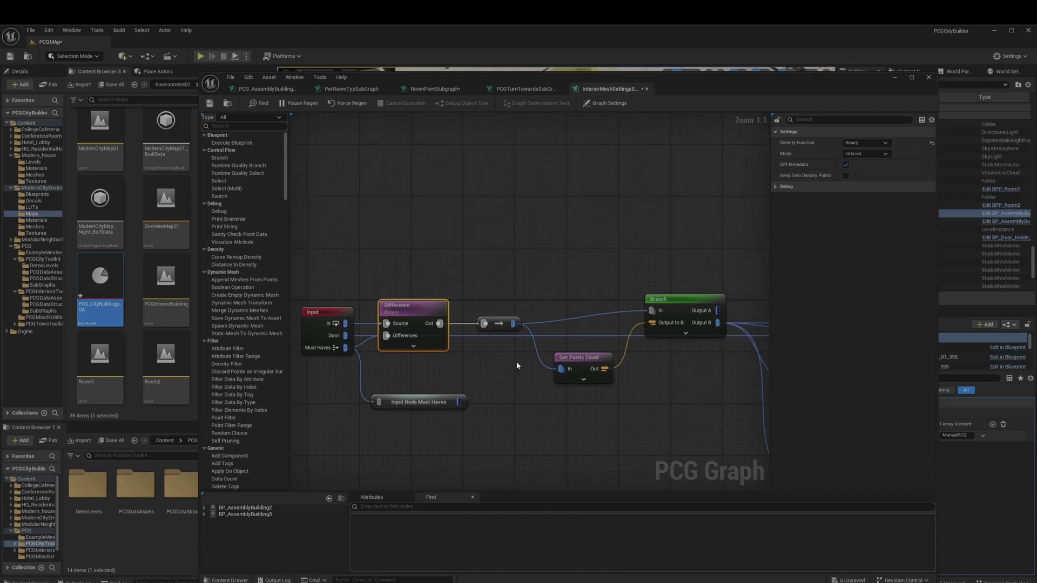
pyautogui.scroll(-3, 516, 362)
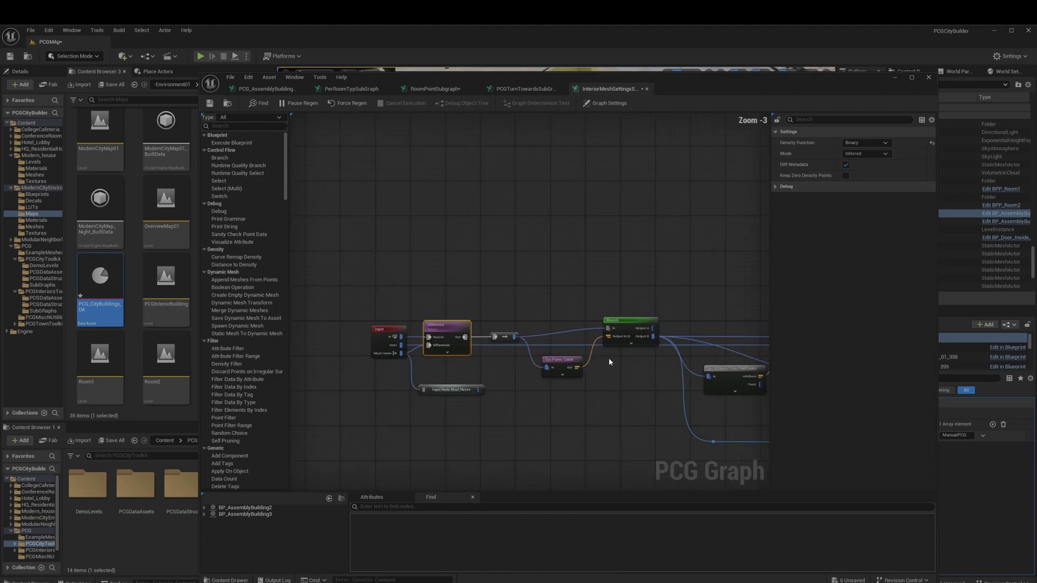
# Step: Return to RoomPointSubgraph and inspect the Difference, Self Pruning, Attribute Filter and Static Mesh Spawner nodes on the lower branch
pyautogui.click(646, 89)
pyautogui.click(560, 88)
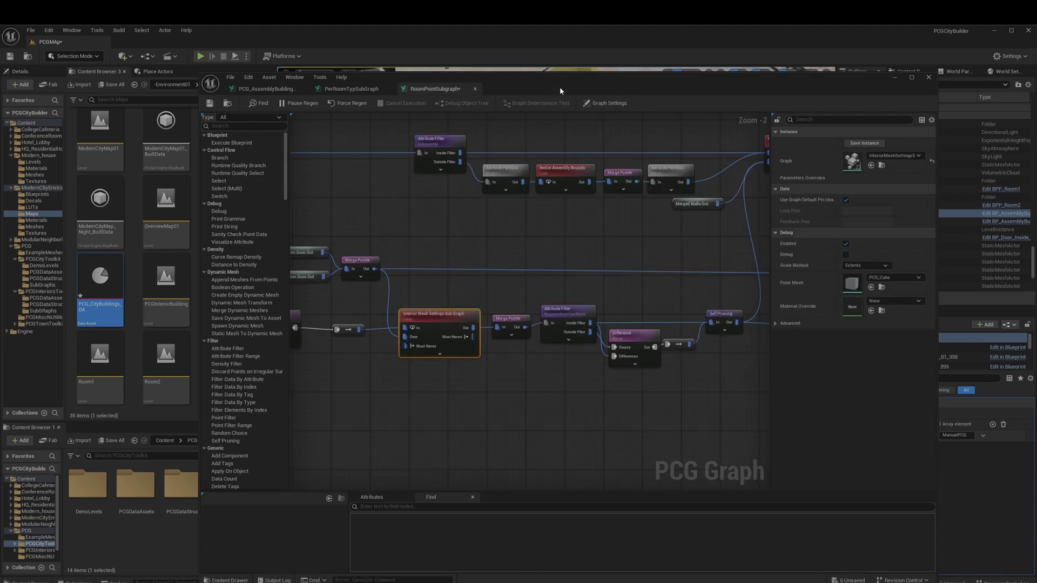
pyautogui.click(626, 333)
pyautogui.moveTo(643, 324); pyautogui.dragTo(495, 332, button='right')
pyautogui.click(598, 323)
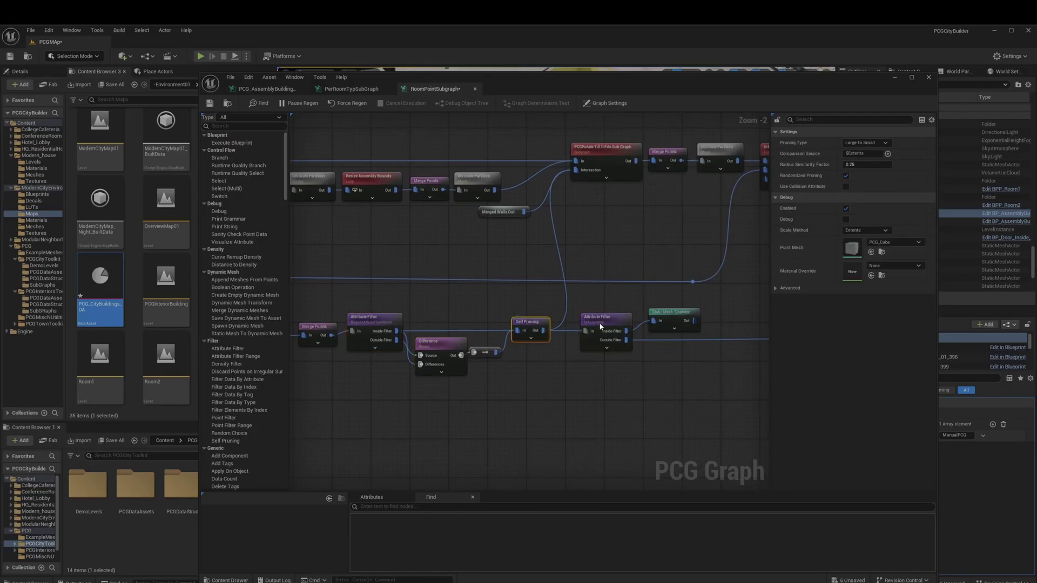
pyautogui.click(672, 318)
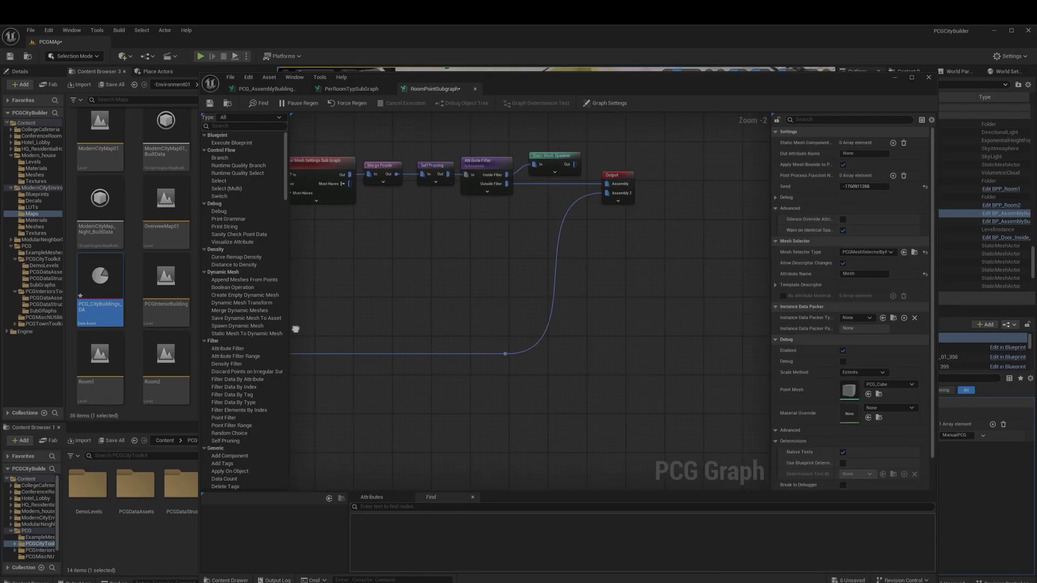
# Step: Examine the Distance, Density Filter and Match And Set Attributes nodes at the start of the upper furniture branch
pyautogui.moveTo(729, 321); pyautogui.dragTo(708, 360, button='right')
pyautogui.scroll(-2, 708, 360)
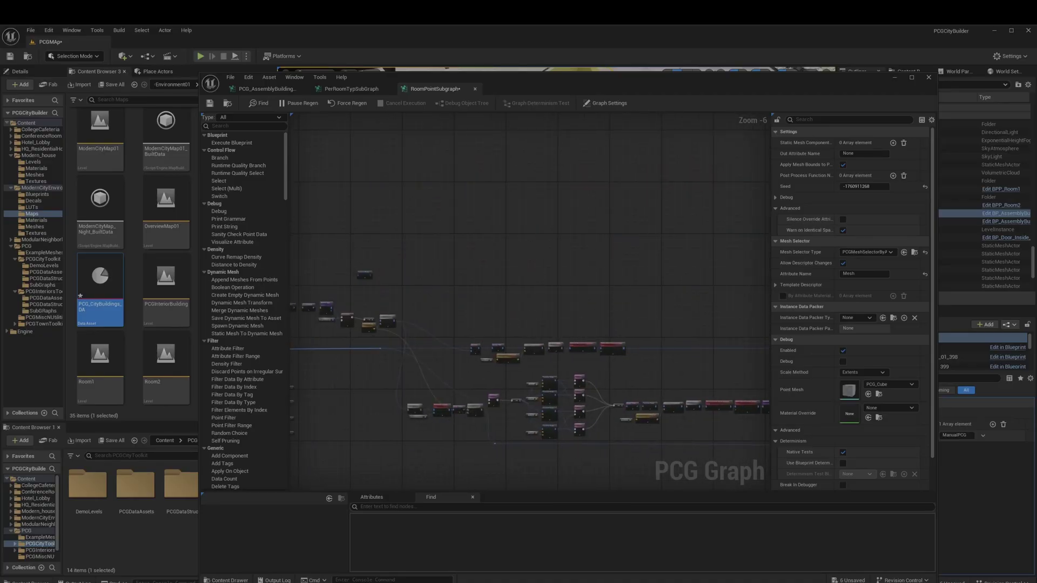
pyautogui.scroll(-2, 483, 360)
pyautogui.scroll(6, 483, 360)
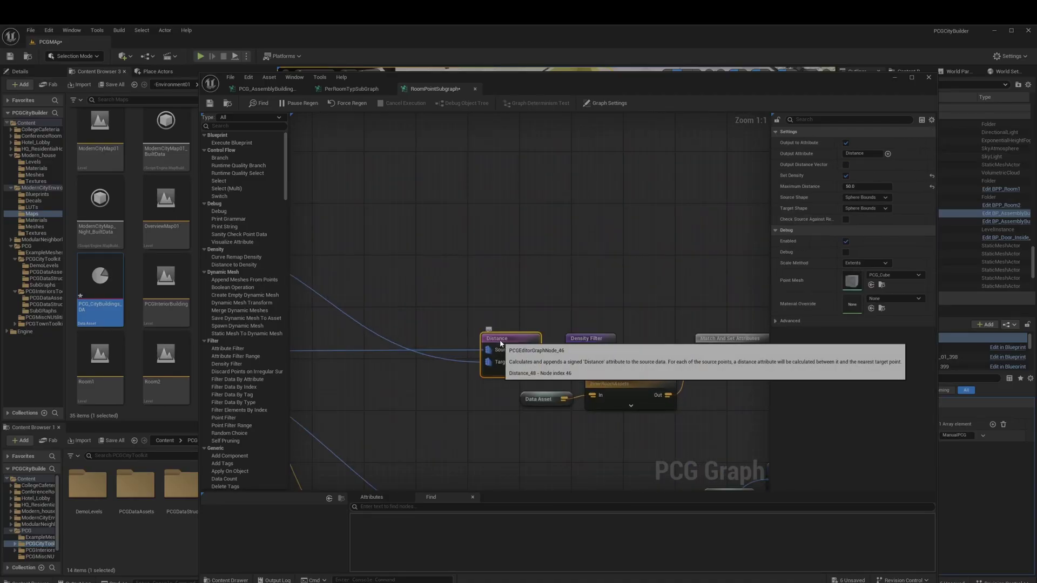
pyautogui.click(595, 340)
pyautogui.moveTo(648, 335); pyautogui.dragTo(480, 334, button='right')
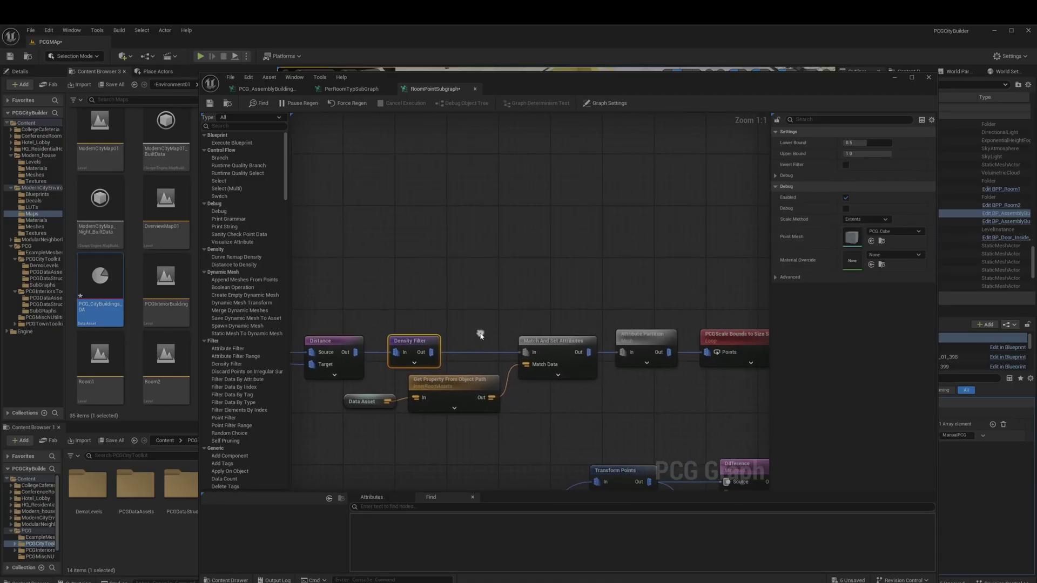
pyautogui.click(567, 341)
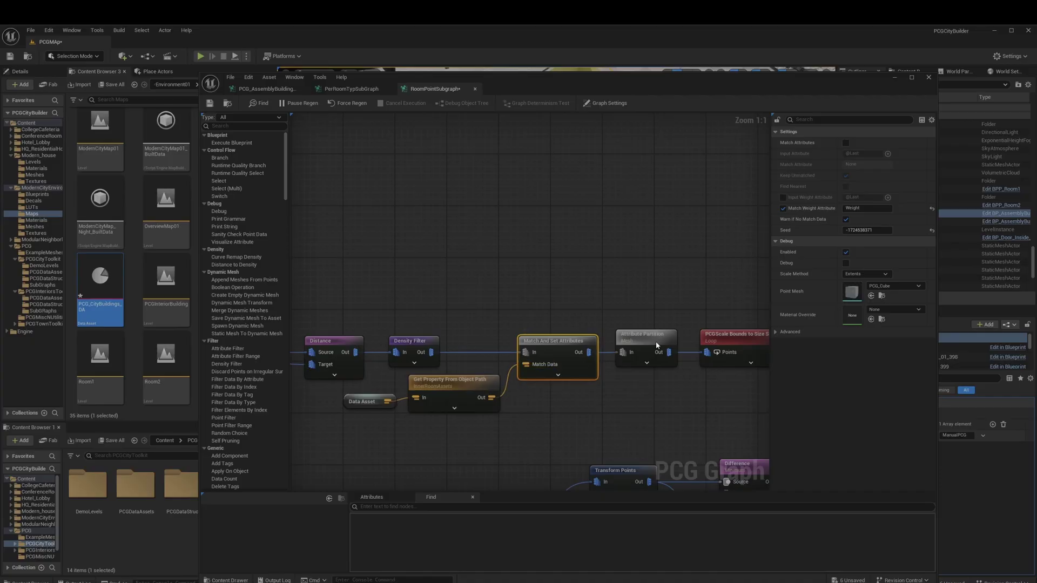
# Step: Inspect the following Attribute Partition, PCGScale Bounds to Size Subgraph and PCGPer Mesh Transform V2 nodes
pyautogui.click(670, 336)
pyautogui.moveTo(682, 329); pyautogui.dragTo(387, 339, button='right')
pyautogui.click(448, 347)
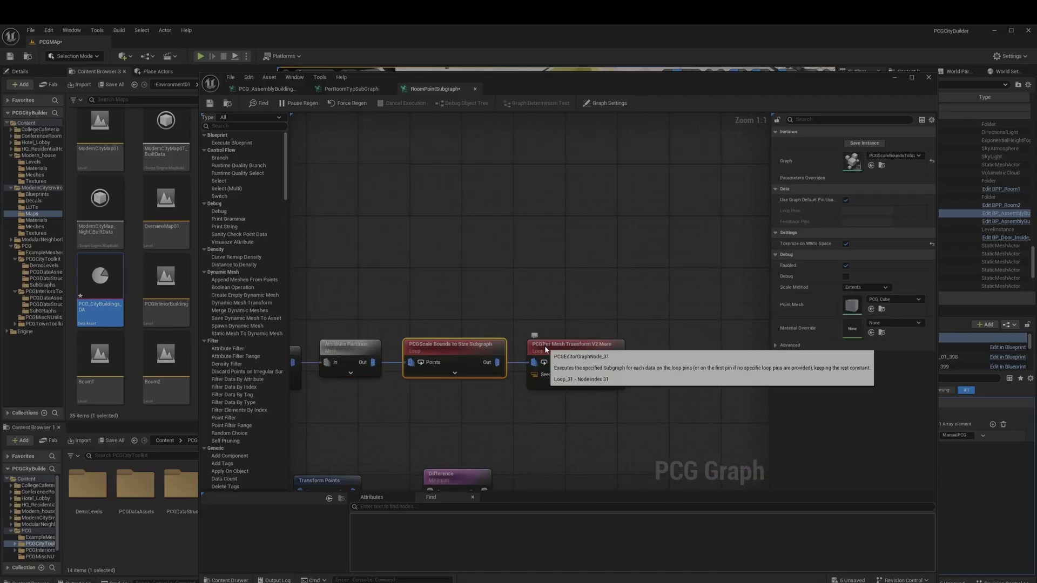
pyautogui.click(544, 350)
# Step: Trace the upper branch through the IsAssembly Attribute Filter to the Attribute Partition node after Resize Assembly Bounds
pyautogui.scroll(-4, 691, 335)
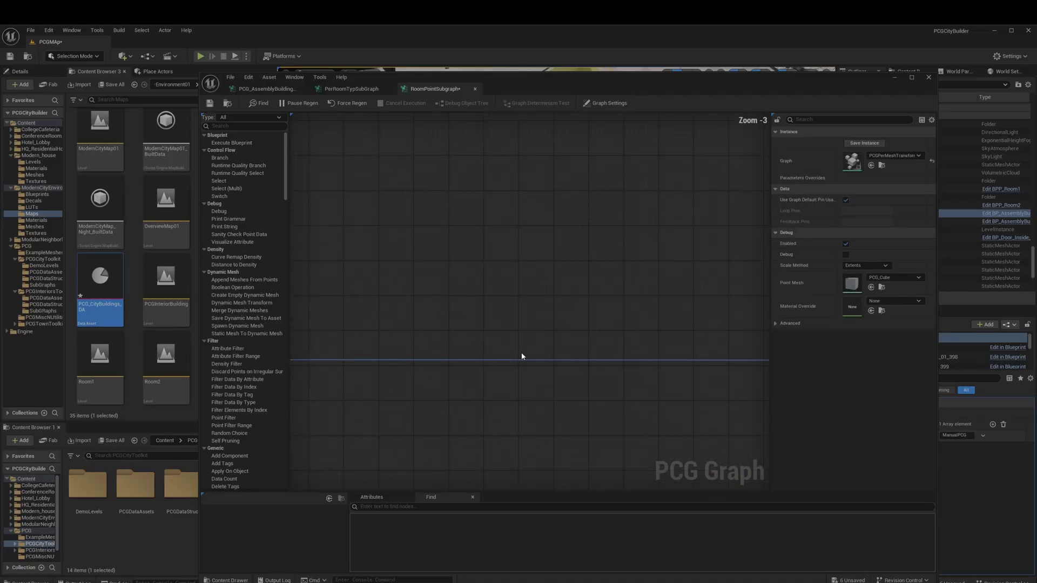
pyautogui.moveTo(521, 357); pyautogui.dragTo(324, 361, button='right')
pyautogui.moveTo(679, 361); pyautogui.dragTo(369, 351, button='right')
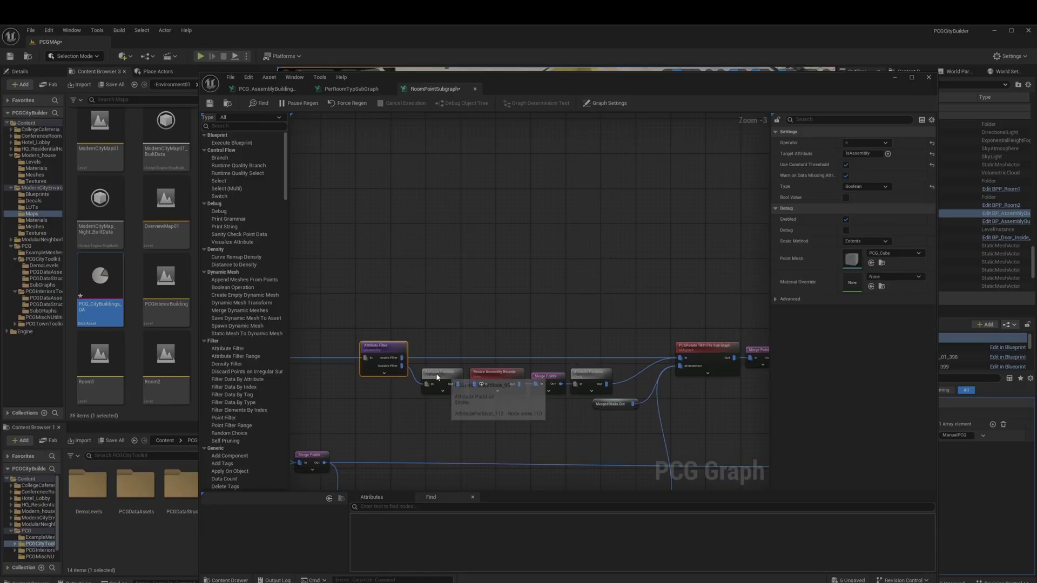
pyautogui.click(589, 376)
pyautogui.moveTo(674, 357); pyautogui.dragTo(481, 351, button='right')
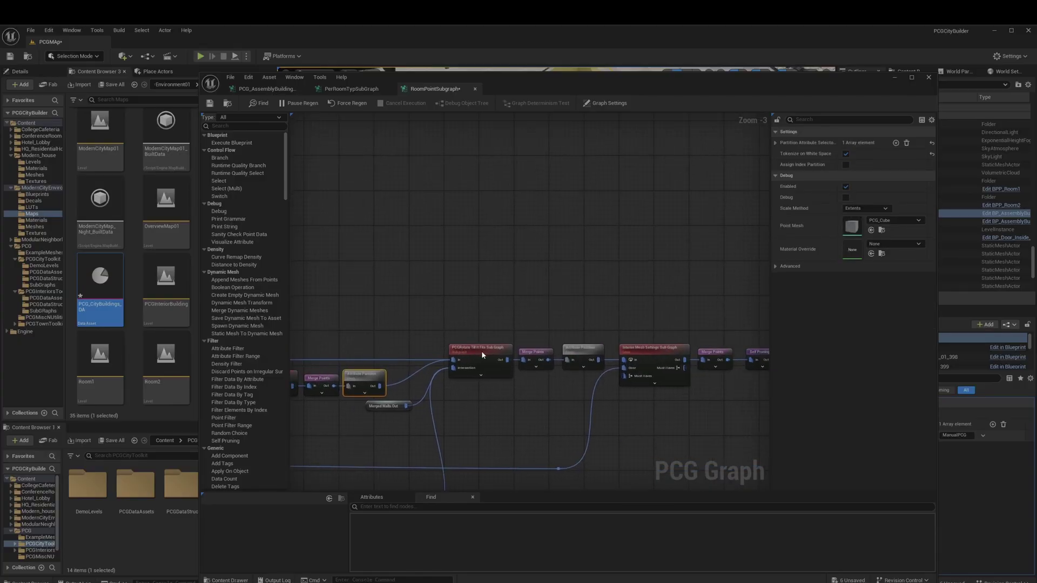
# Step: Review the nodes leading into the Interior Mesh Settings Sub Graph and open the rotate-till-it-fits subgraph
pyautogui.click(535, 352)
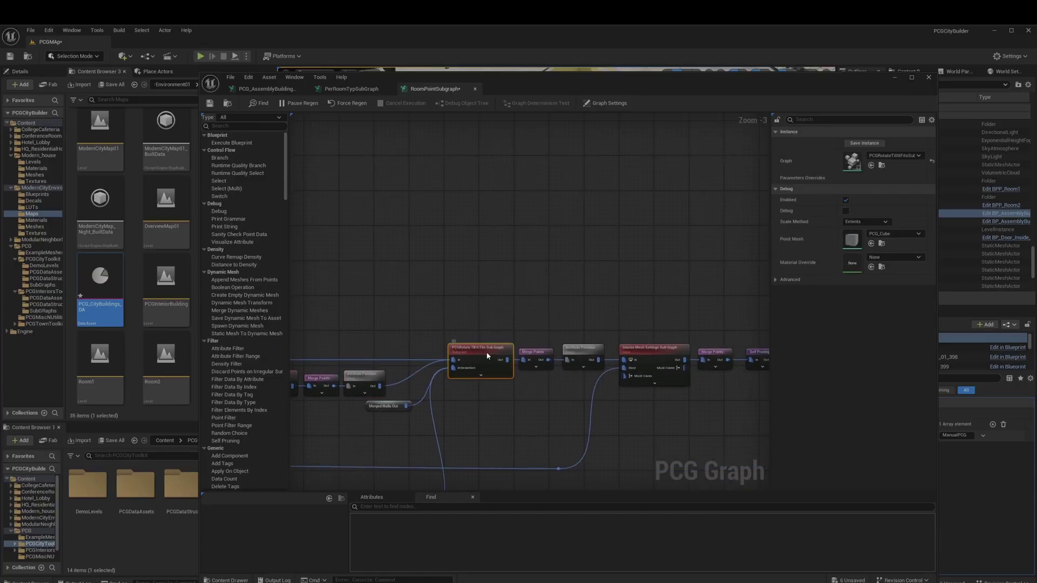
pyautogui.click(595, 352)
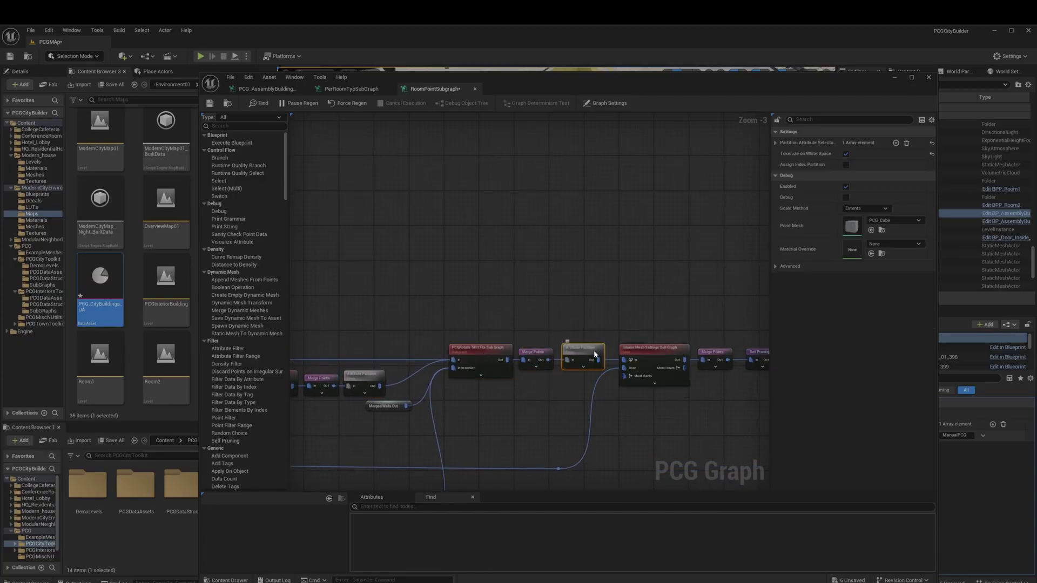
pyautogui.click(656, 352)
pyautogui.click(482, 358)
pyautogui.doubleClick(482, 358)
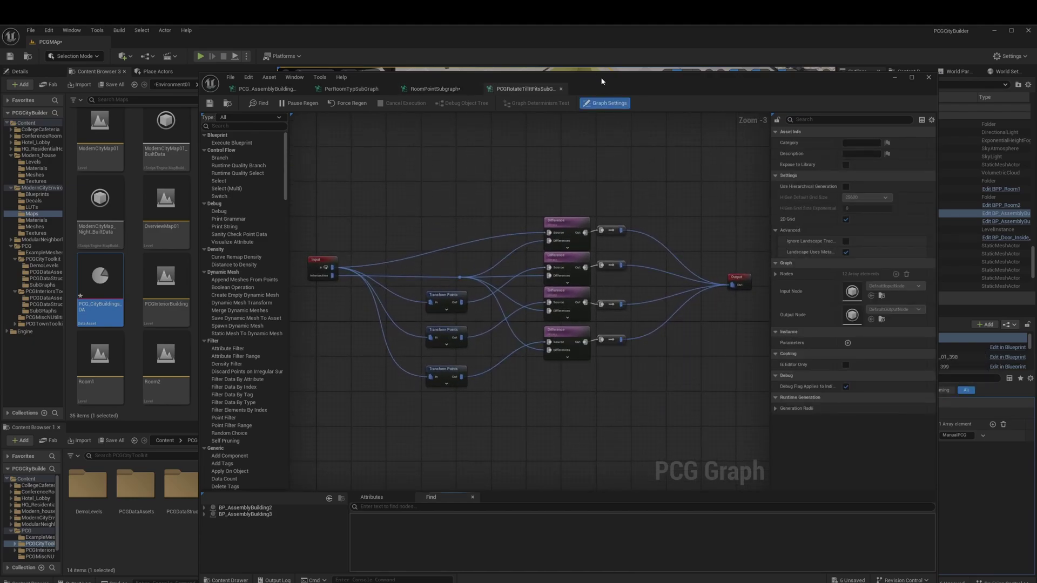
# Step: Close the rotate-till-it-fits subgraph and follow the upper branch from Interior Mesh Settings through Static Mesh Spawner to the Output
pyautogui.click(561, 89)
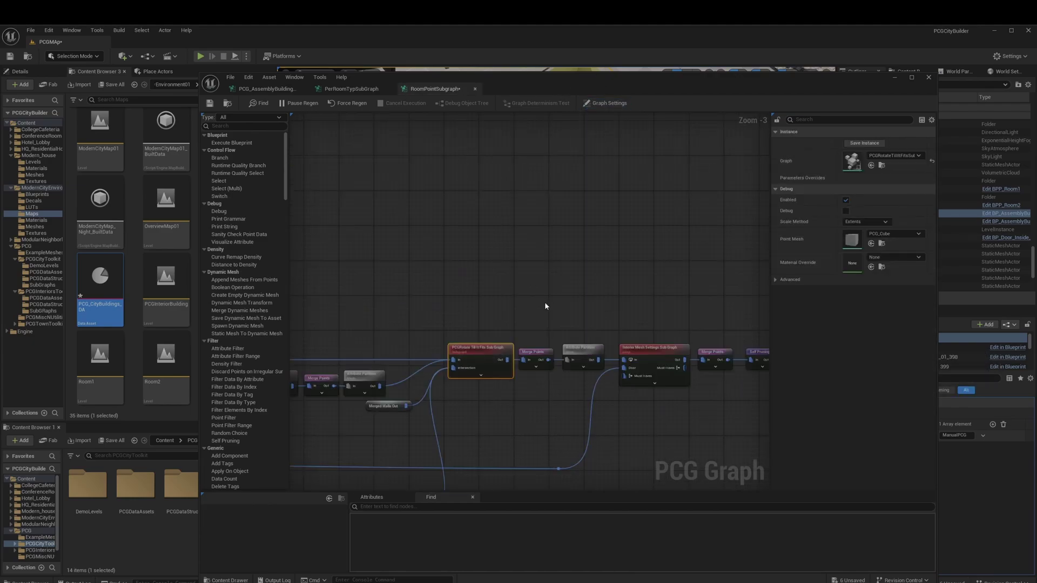
pyautogui.click(676, 357)
pyautogui.moveTo(676, 357); pyautogui.dragTo(324, 283, button='right')
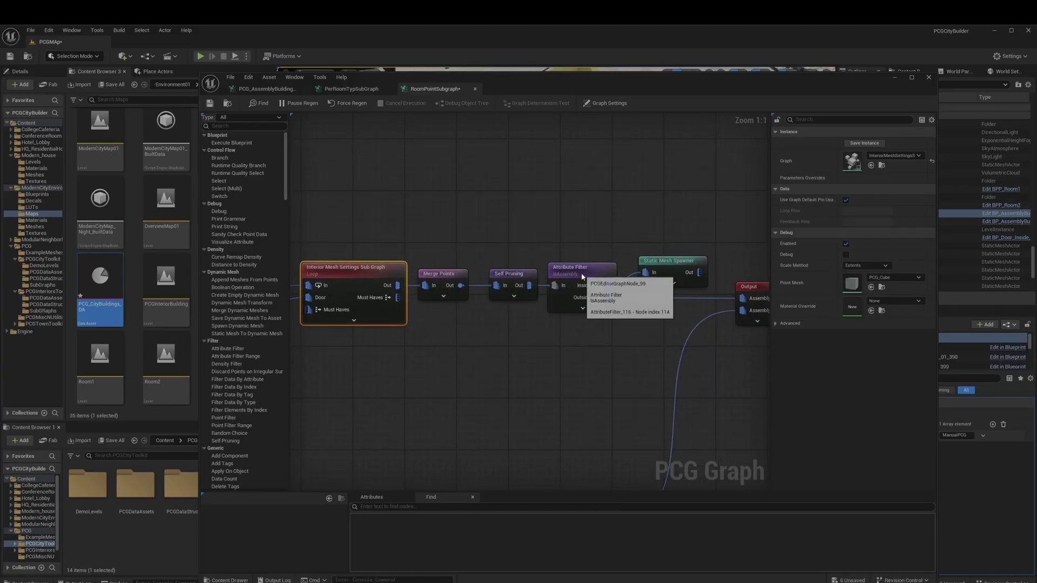
pyautogui.click(683, 270)
pyautogui.moveTo(750, 261); pyautogui.dragTo(368, 229, button='right')
# Step: Return to PerRoomTypSubGraph, open the Mini Assembly Subgraph to examine its point selection nodes, and close it again
pyautogui.click(476, 89)
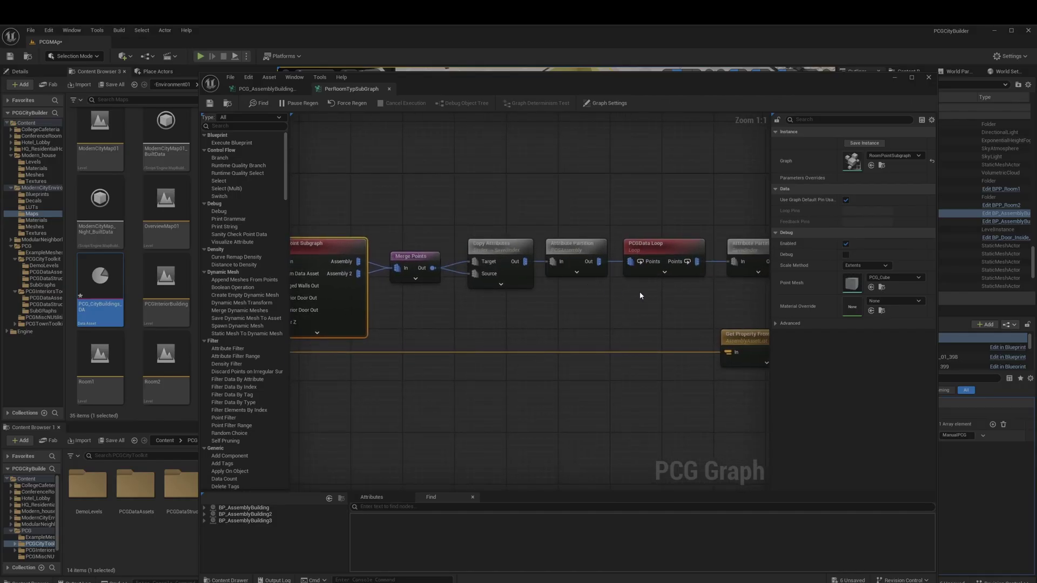
pyautogui.moveTo(640, 295); pyautogui.dragTo(365, 309, button='right')
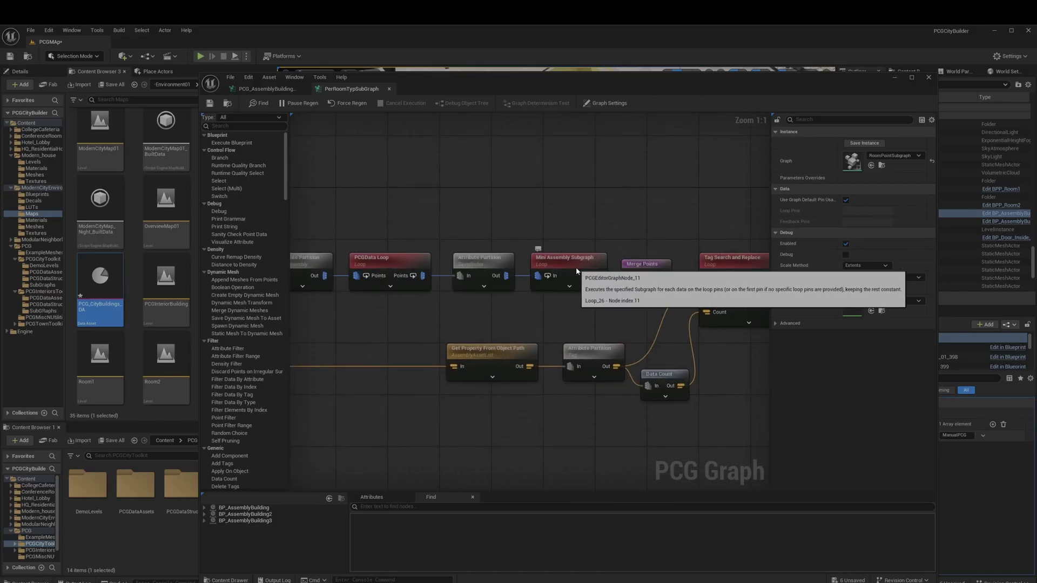
pyautogui.click(591, 271)
pyautogui.doubleClick(590, 268)
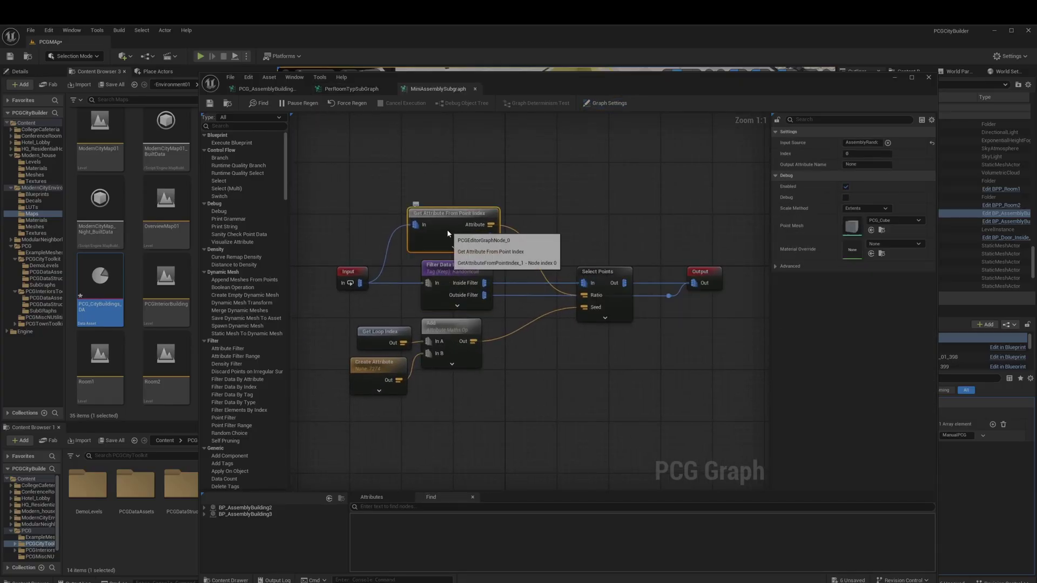
pyautogui.click(475, 88)
# Step: Inspect the Tag Search and Replace node, return to the assembly building graph and view its Building Interior Assembly Sub Graph
pyautogui.moveTo(611, 235); pyautogui.dragTo(430, 234, button='right')
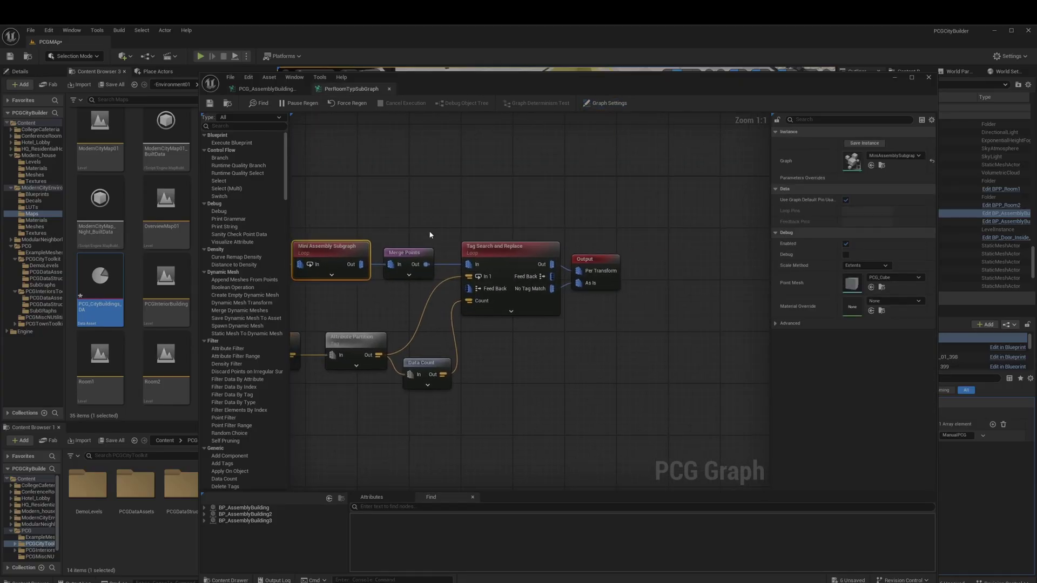
pyautogui.click(491, 252)
pyautogui.click(389, 90)
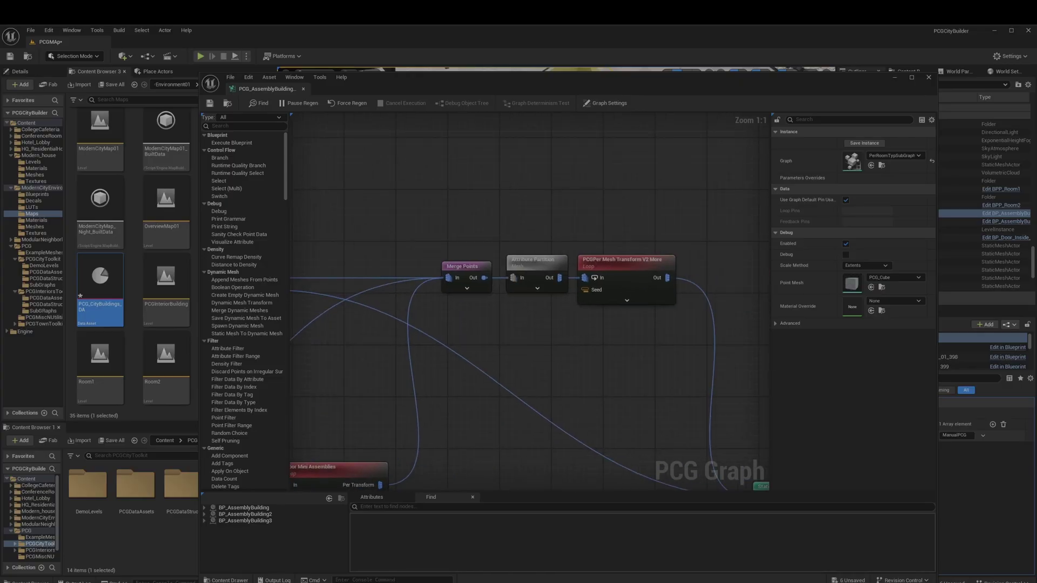
pyautogui.scroll(-4, 432, 292)
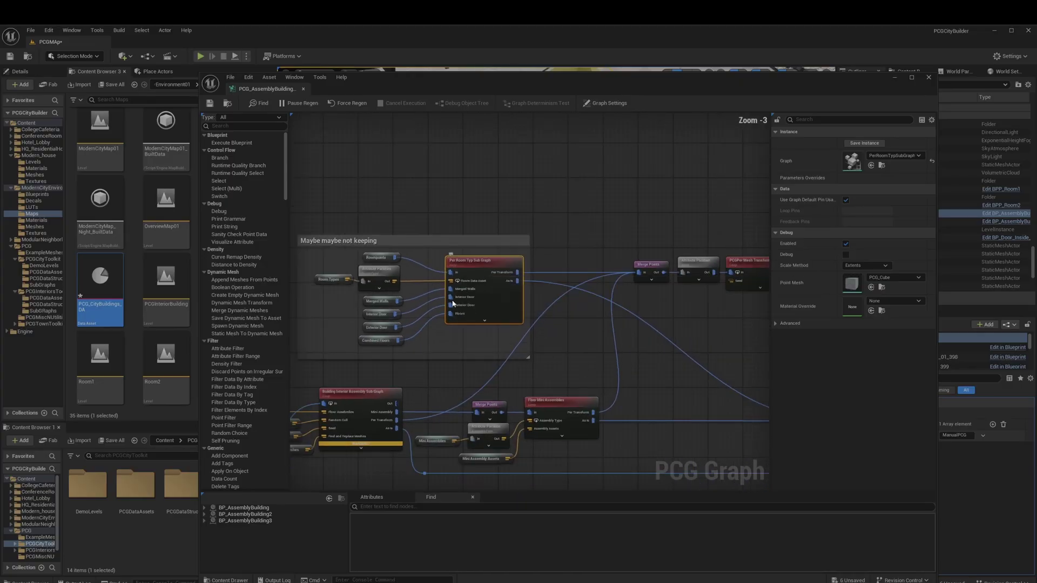
pyautogui.moveTo(351, 455); pyautogui.dragTo(517, 370, button='right')
pyautogui.moveTo(517, 370)
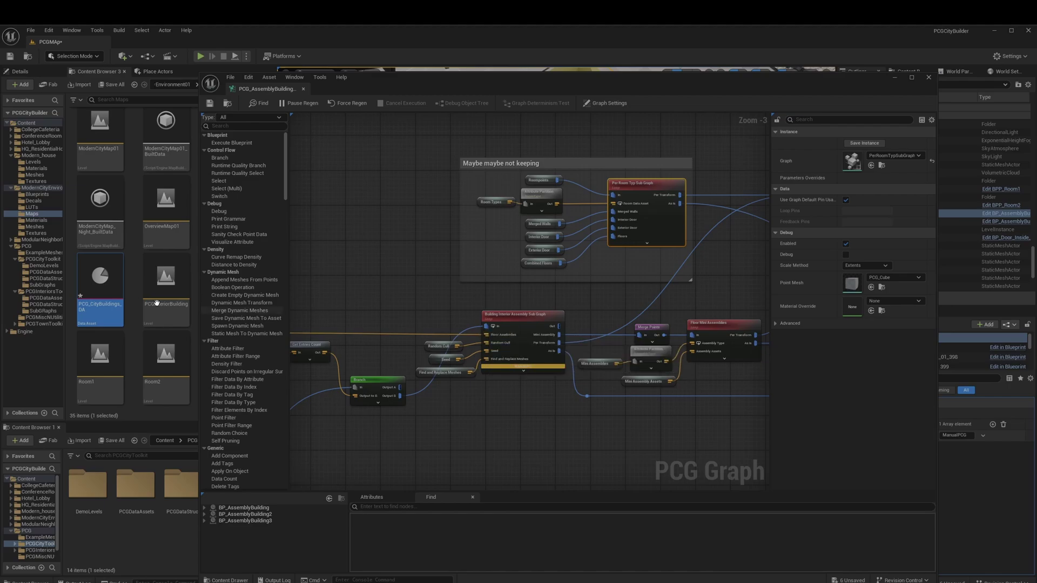
# Step: Open the PCG_CityBuildings_DA data asset, delete the last two Find and Replace Meshes entries and save it
pyautogui.doubleClick(116, 294)
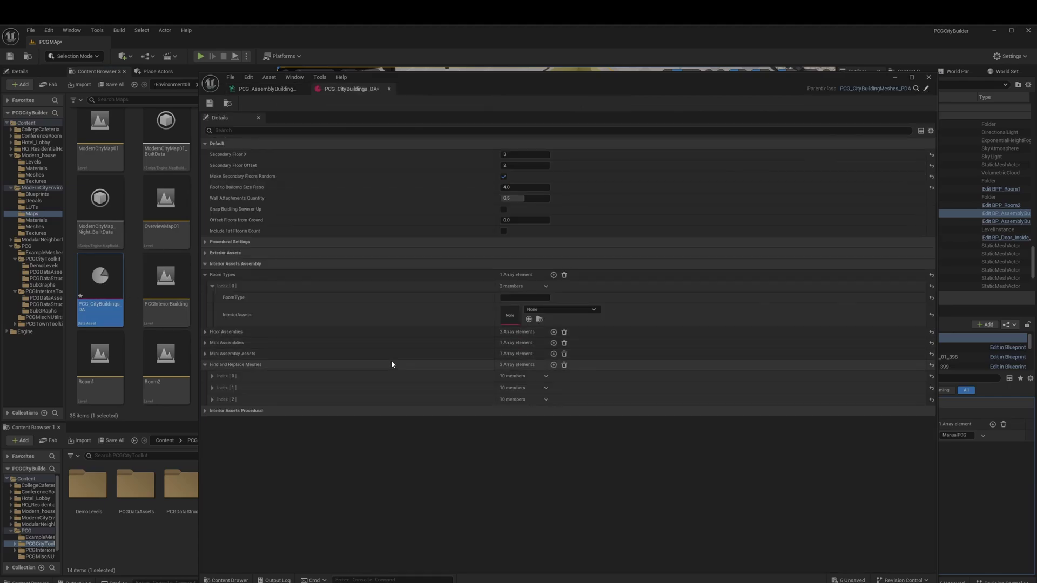
pyautogui.click(212, 399)
pyautogui.click(545, 400)
pyautogui.click(547, 414)
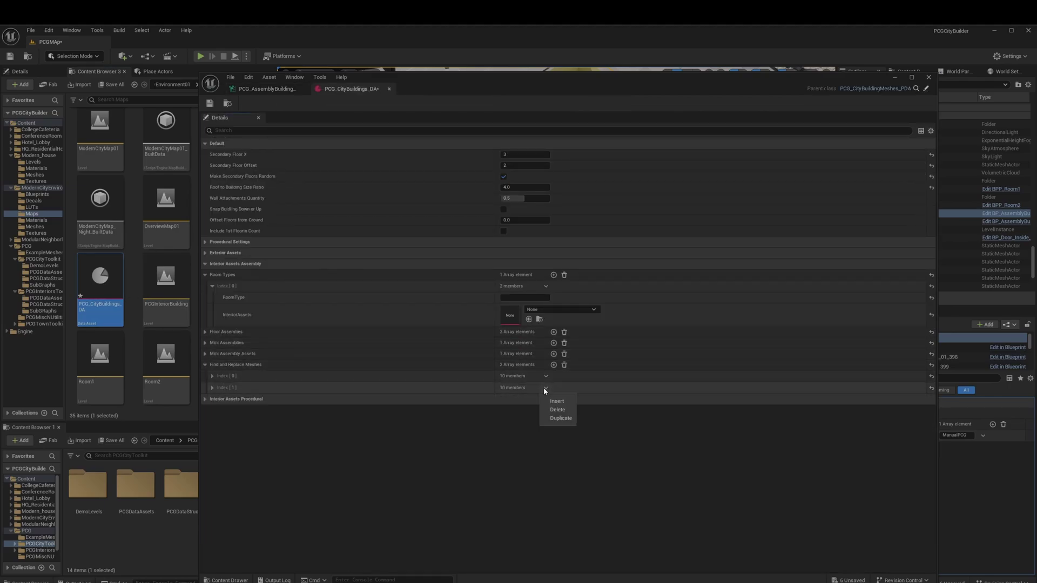
pyautogui.click(556, 410)
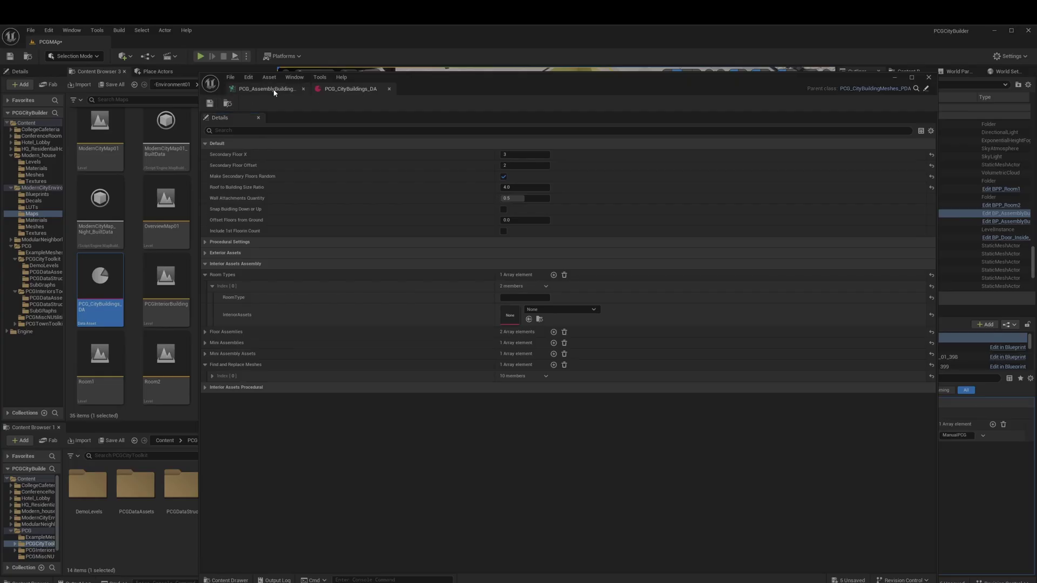
# Step: Check the assembly building graph, return to PCG_CityBuildings_DA and empty its Room Types array
pyautogui.click(274, 91)
pyautogui.moveTo(517, 370)
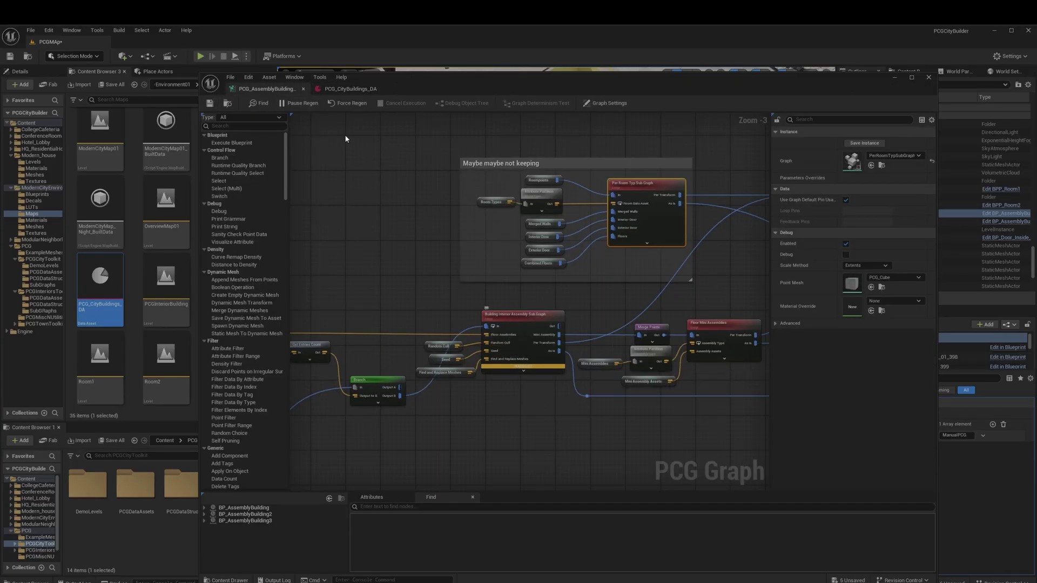
pyautogui.click(326, 89)
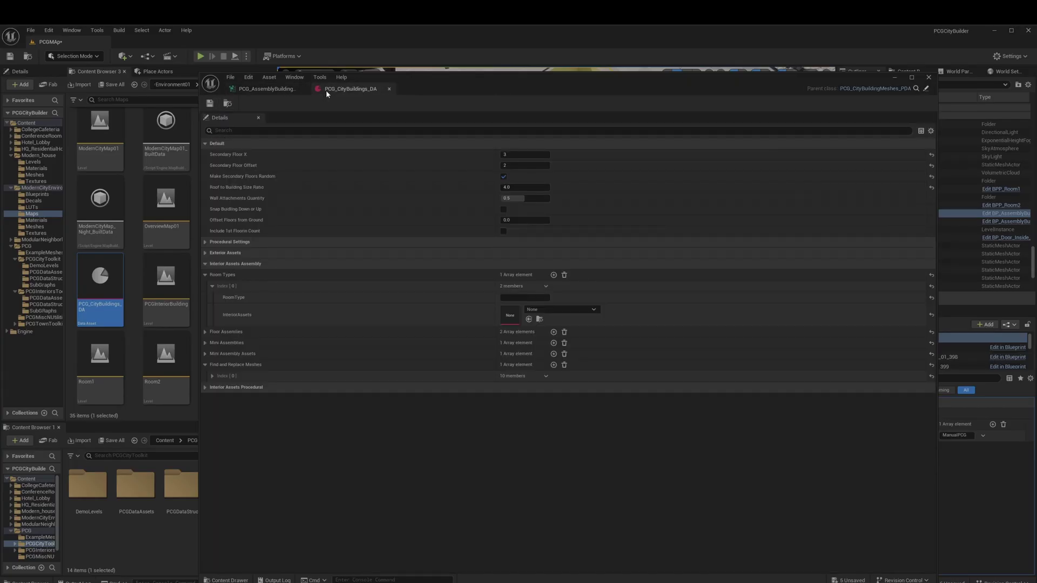
pyautogui.click(563, 274)
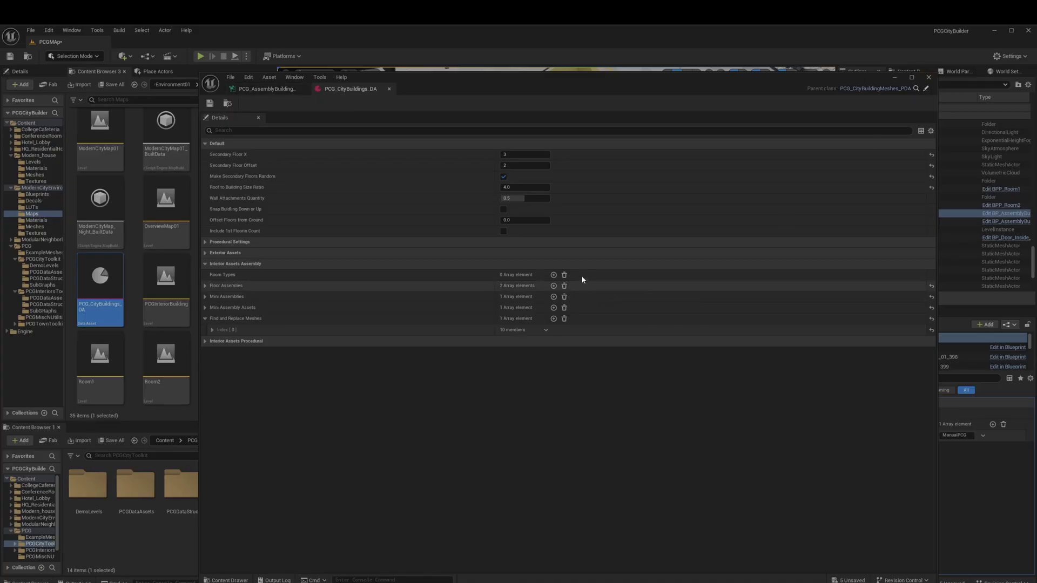
# Step: Close the asset editor and shift BP_AssemblyBuilding2 slightly in the level
pyautogui.click(929, 77)
pyautogui.scroll(-10, 606, 296)
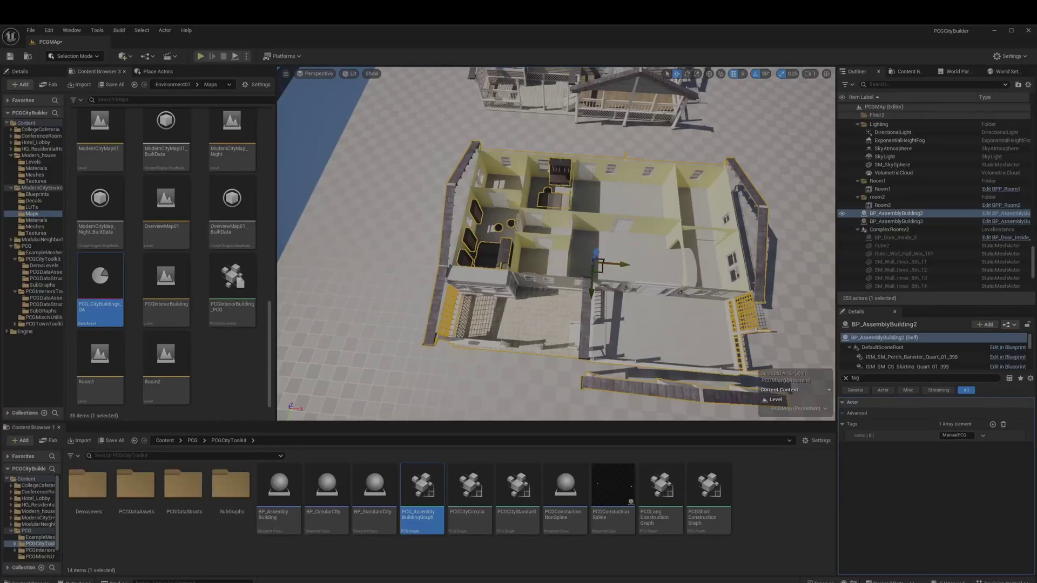
pyautogui.moveTo(599, 265); pyautogui.dragTo(583, 266)
pyautogui.moveTo(583, 266); pyautogui.dragTo(658, 281, button='right')
# Step: Move BP_AssemblyBuilding3 sideways in the level to regenerate its furnished room, and view all the buildings together
pyautogui.click(653, 313)
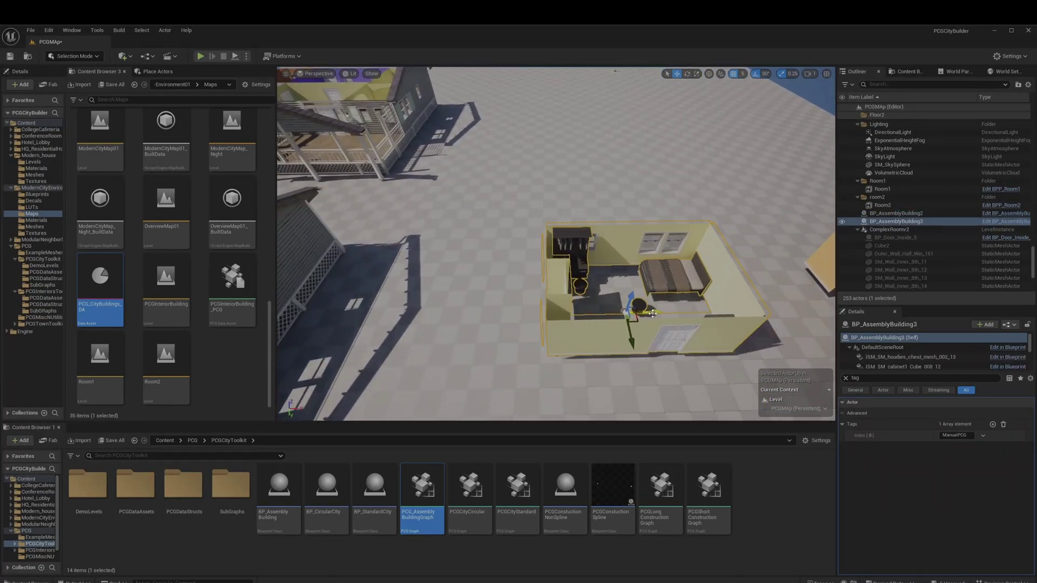
pyautogui.moveTo(652, 313); pyautogui.dragTo(577, 319)
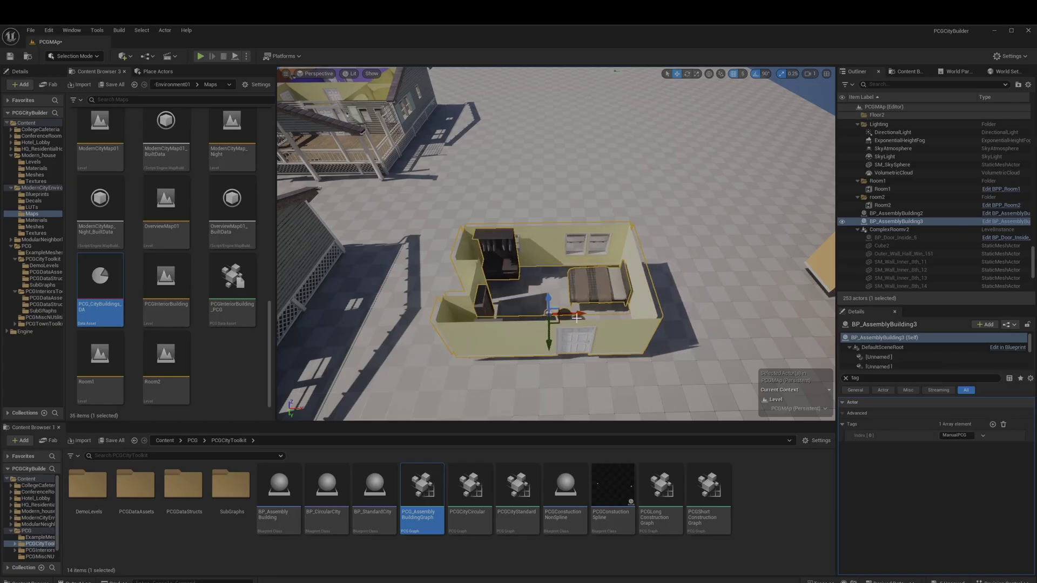
pyautogui.moveTo(577, 318); pyautogui.dragTo(550, 301, button='right')
pyautogui.moveTo(550, 301); pyautogui.dragTo(522, 286)
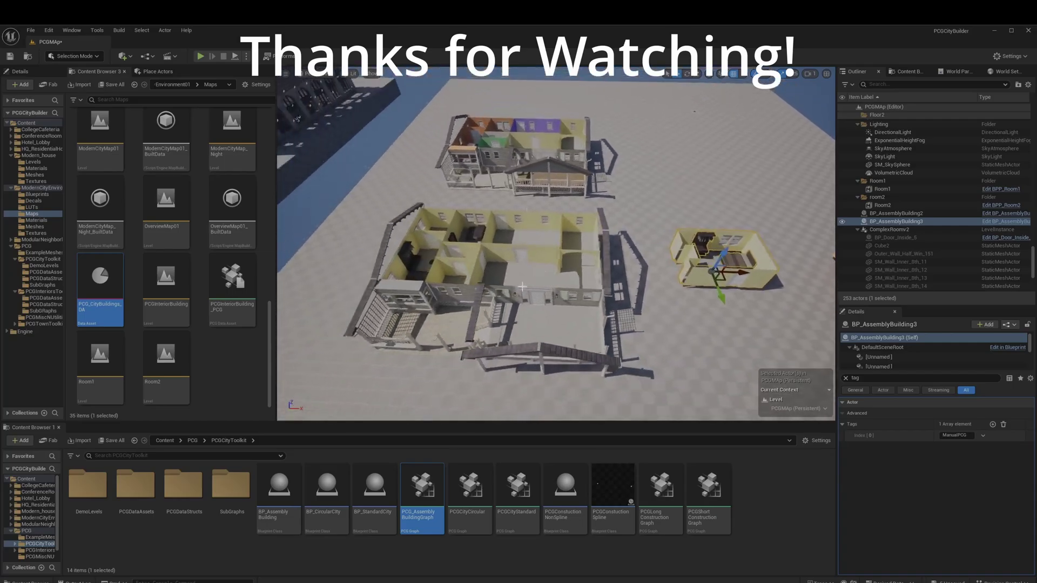